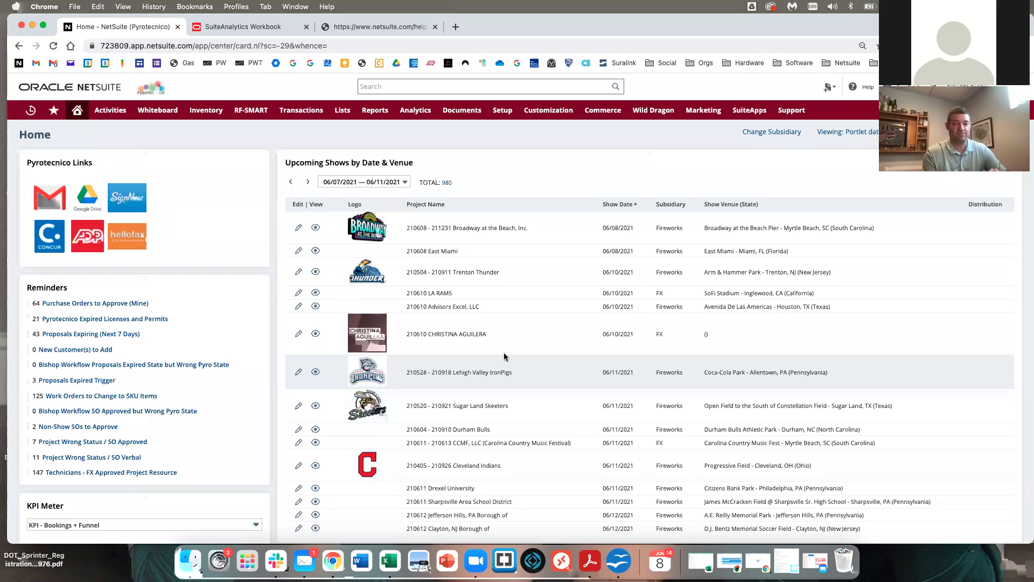
Open the Sales Funnel portlet's chart in its workbook and show the Pyrotecnico Sales Funnel Status table.
scroll(515, 365, down, 3)
scroll(512, 387, down, 20)
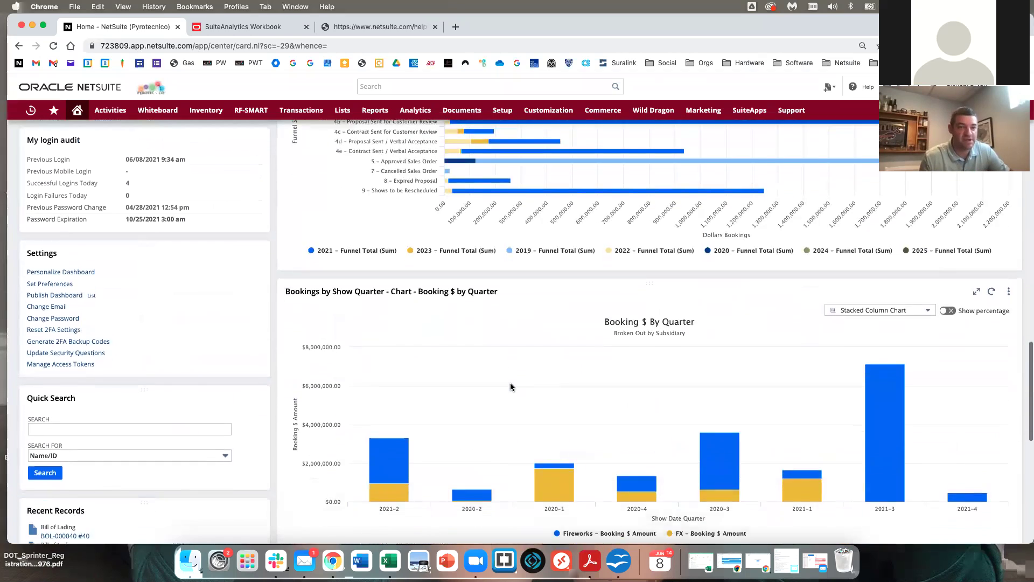
scroll(511, 386, up, 3)
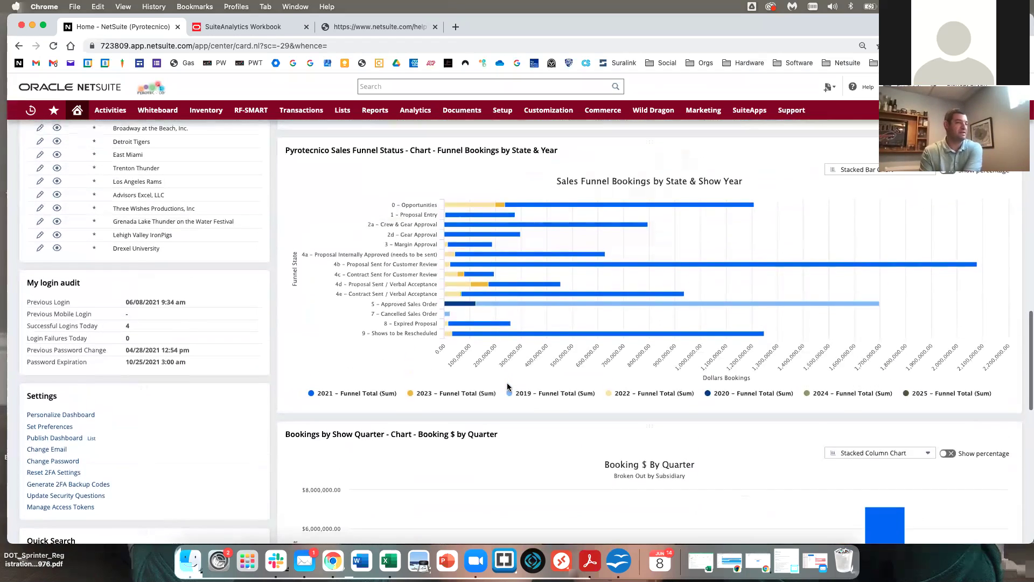
scroll(508, 387, down, 3)
scroll(508, 383, down, 1)
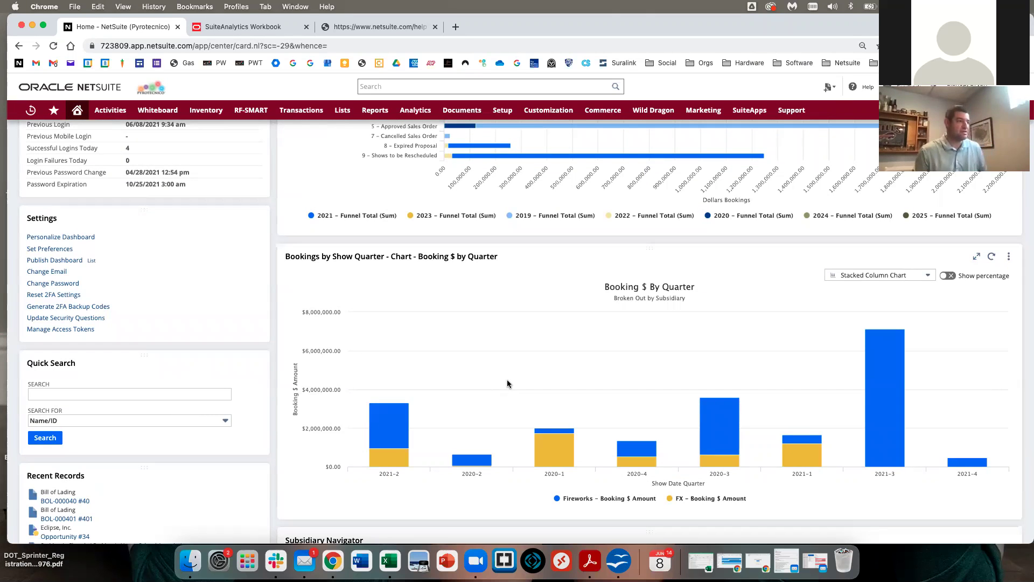
scroll(511, 419, down, 3)
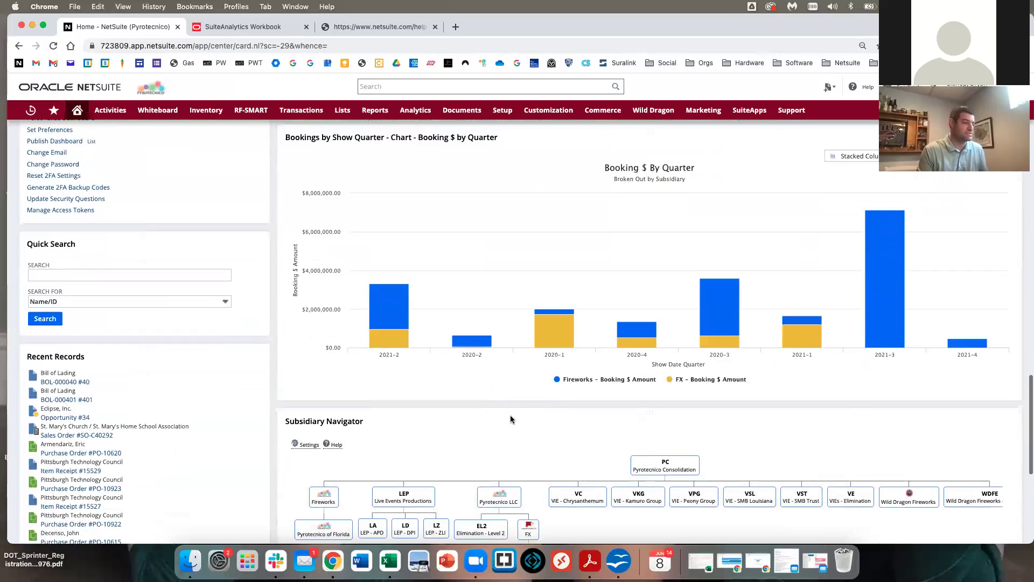
scroll(511, 419, down, 2)
scroll(563, 452, up, 15)
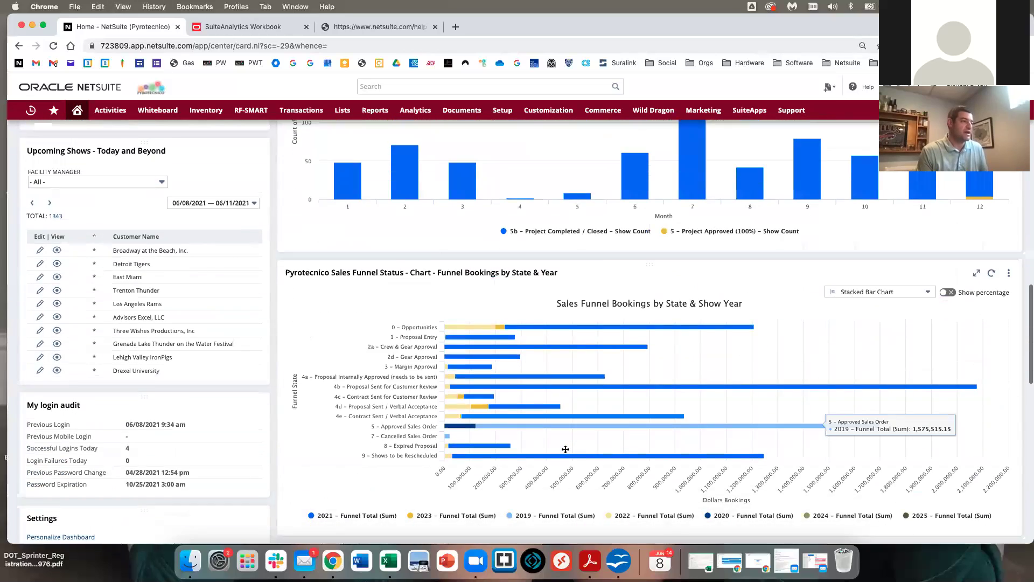
scroll(565, 449, down, 6)
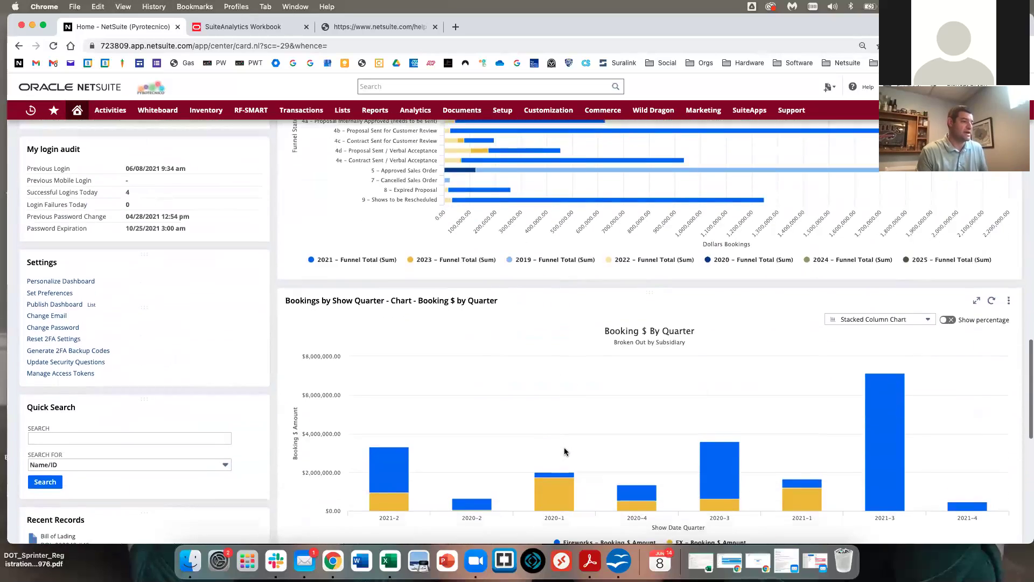
scroll(581, 399, up, 2)
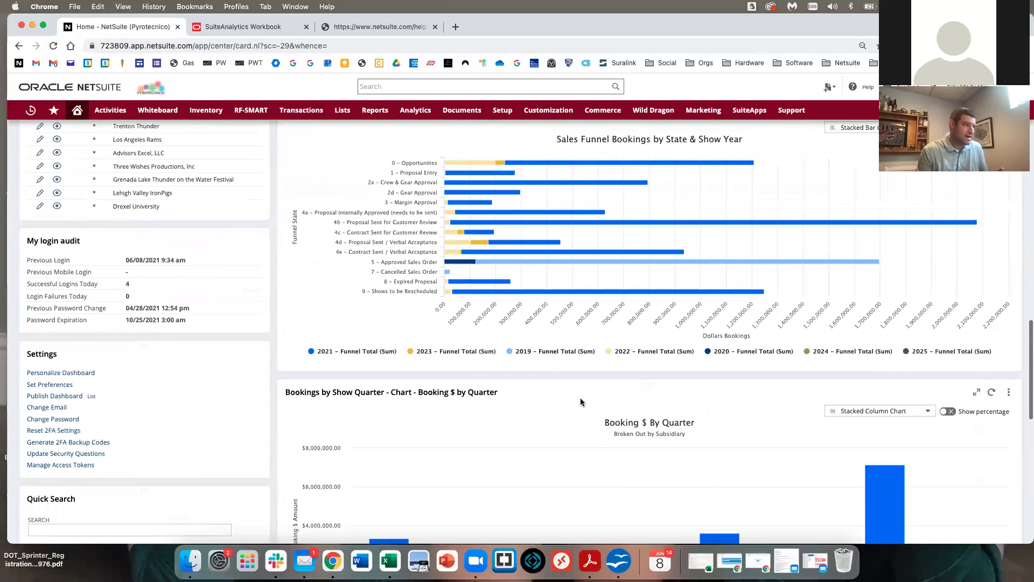
scroll(581, 401, up, 1)
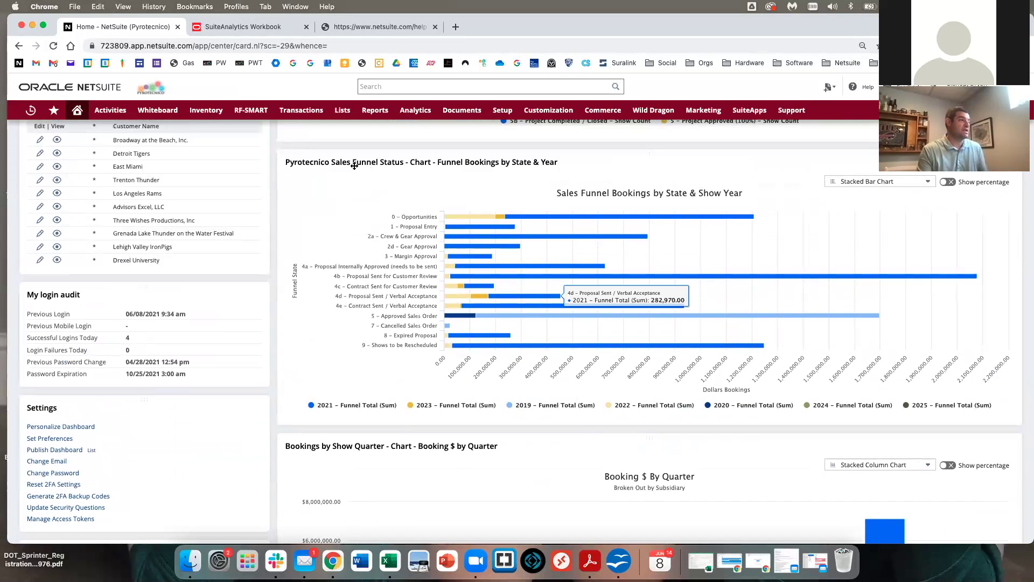
scroll(535, 238, down, 2)
scroll(555, 257, up, 2)
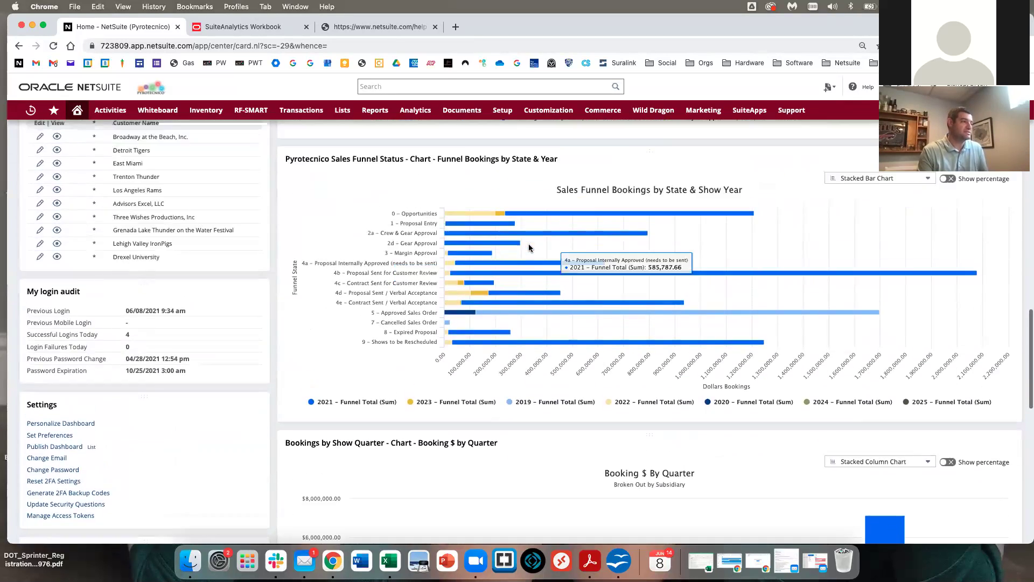
scroll(528, 247, up, 2)
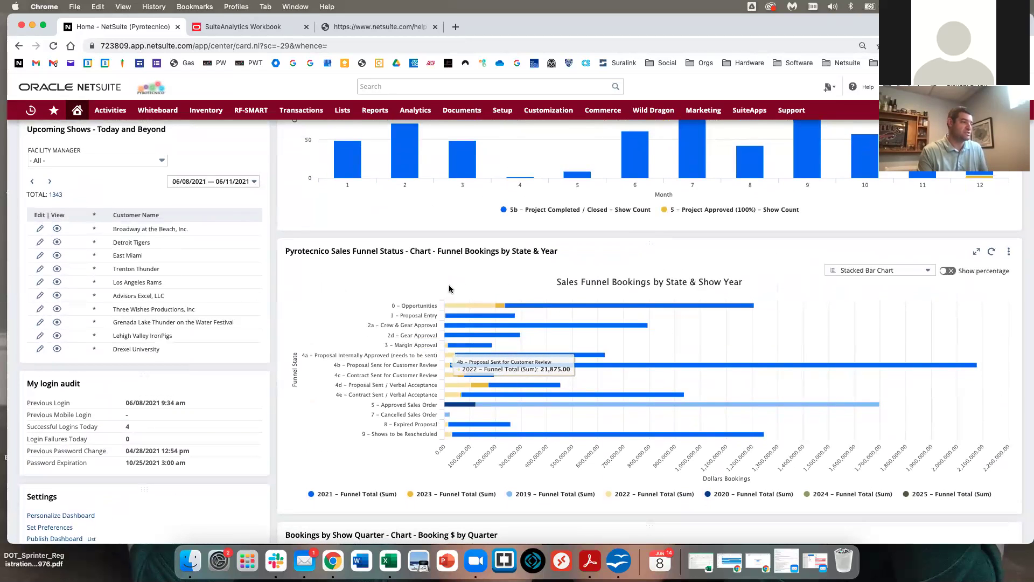
scroll(754, 334, up, 2)
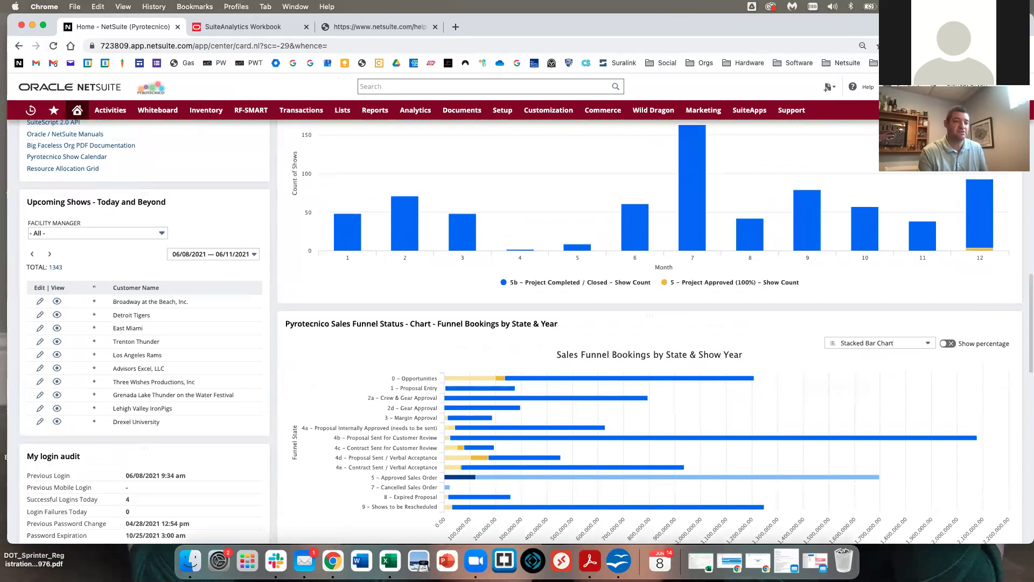
mouse_move(1016, 330)
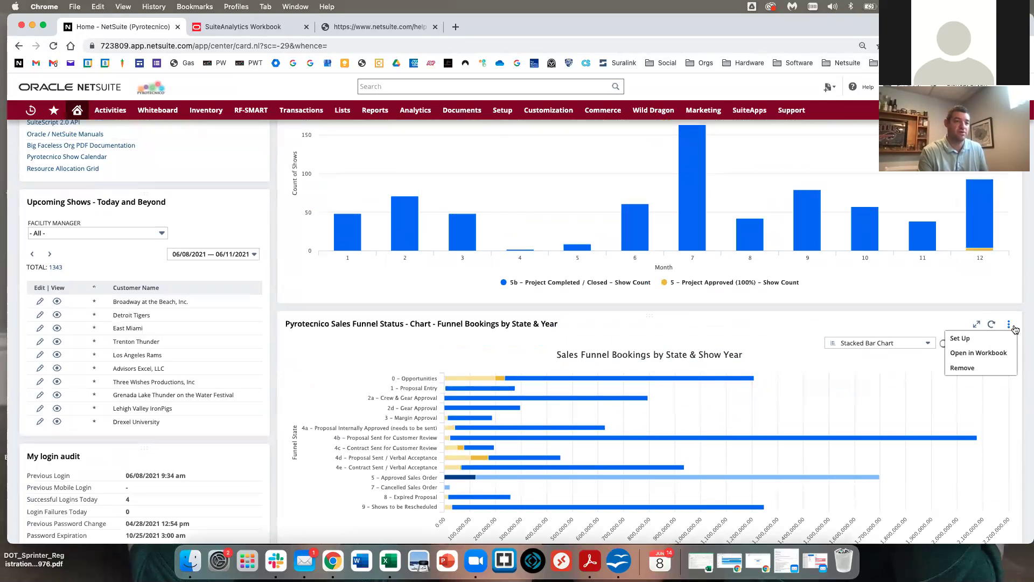
click(984, 353)
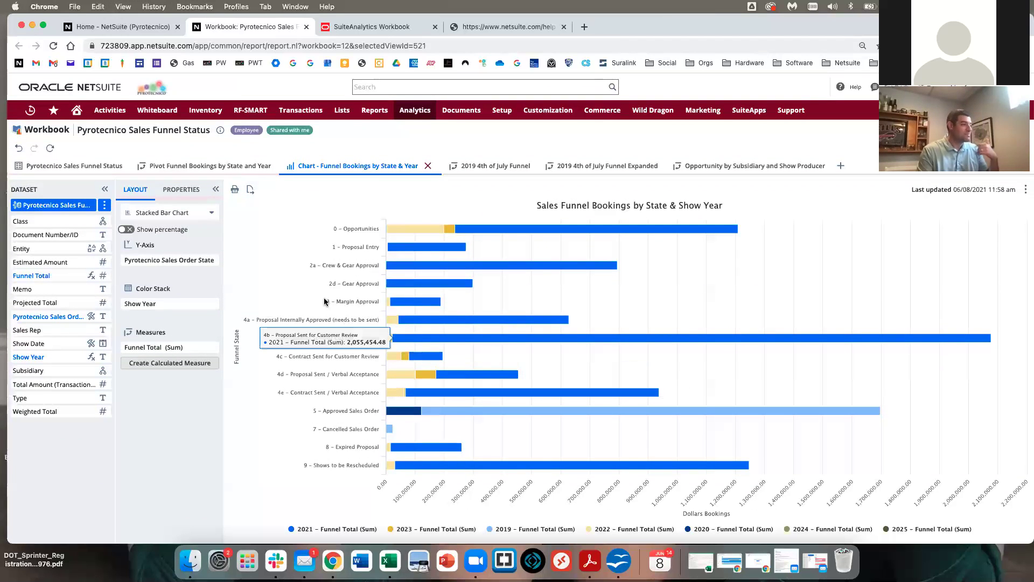
click(77, 166)
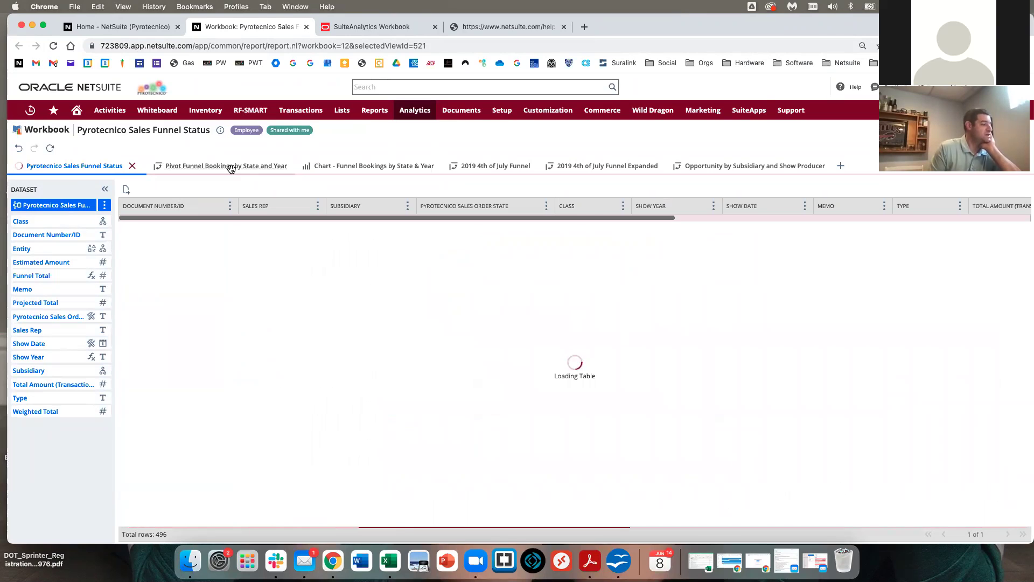
Review the Pivot Funnel Bookings by State and Year, its chart, and the 2019 4th of July Funnel pivot.
click(261, 167)
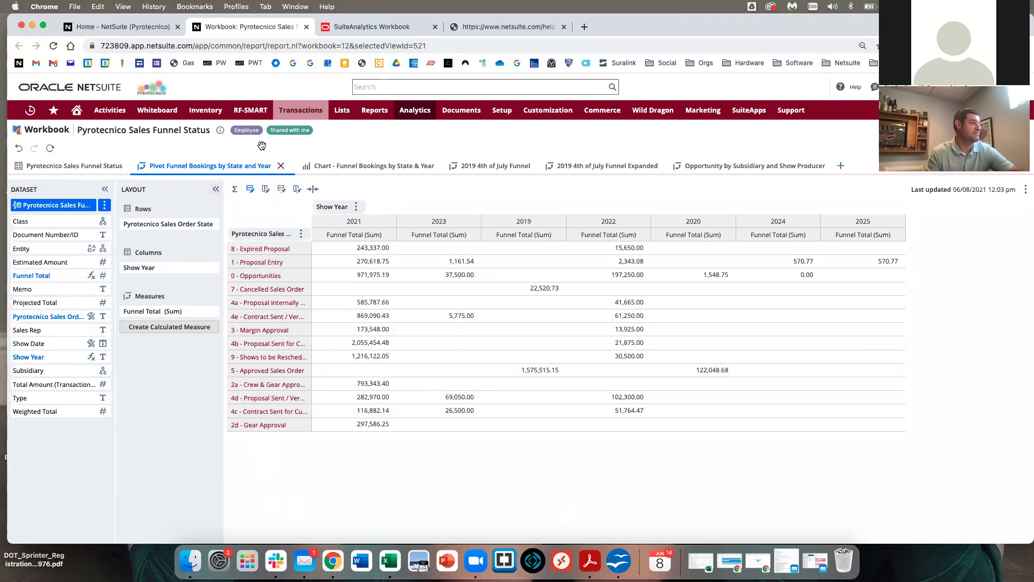
click(322, 167)
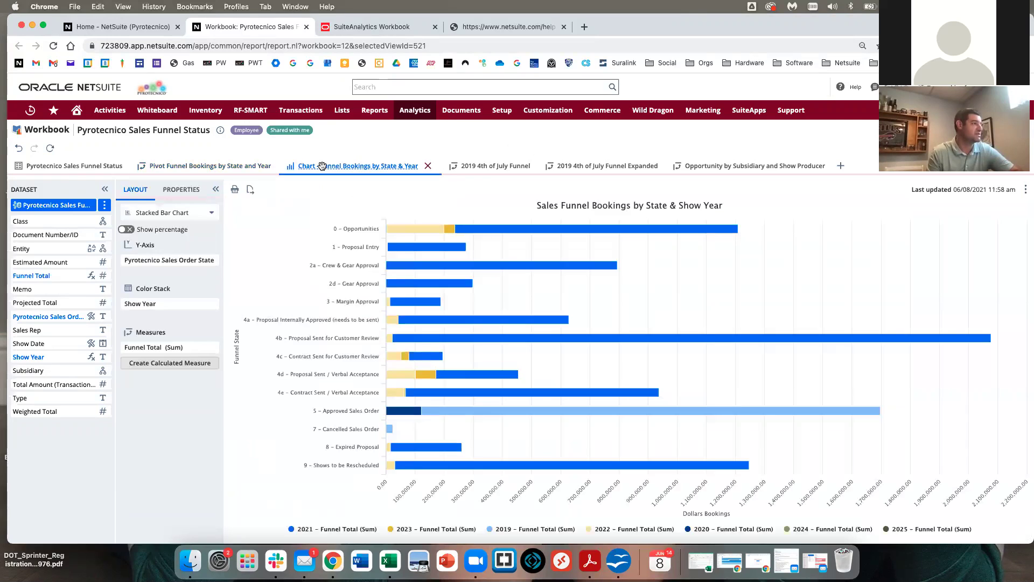
click(478, 166)
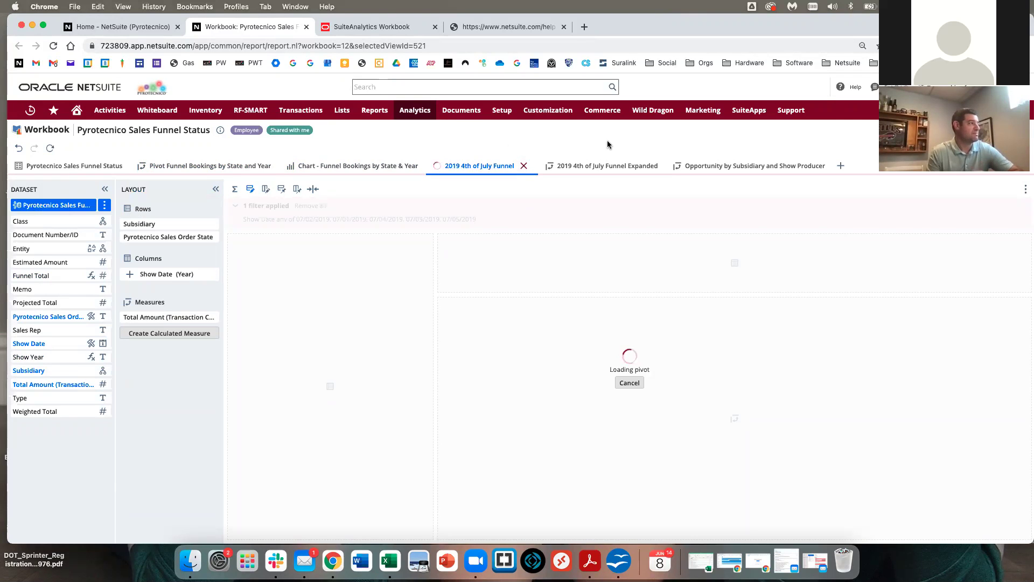
scroll(85, 171, up, 3)
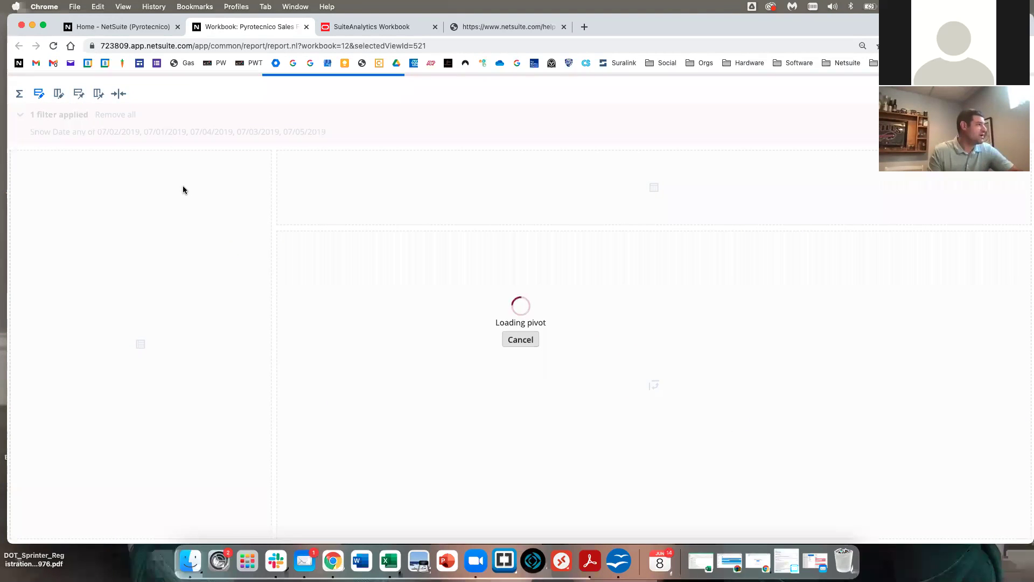
scroll(183, 185, down, 3)
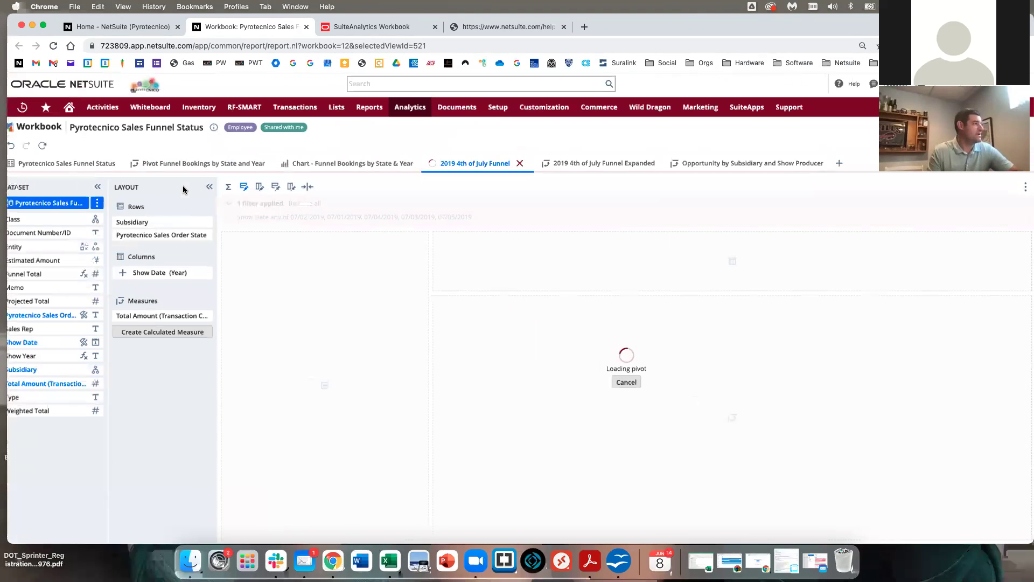
Go back to the Pyrotecnico Sales Funnel Status table and bring up the dataset's options menu.
click(104, 166)
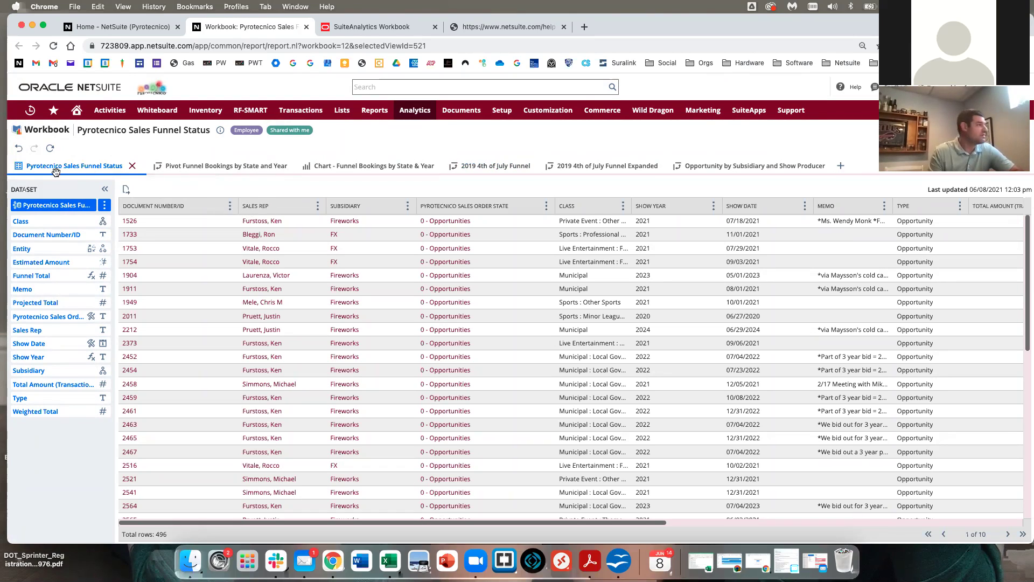
click(105, 188)
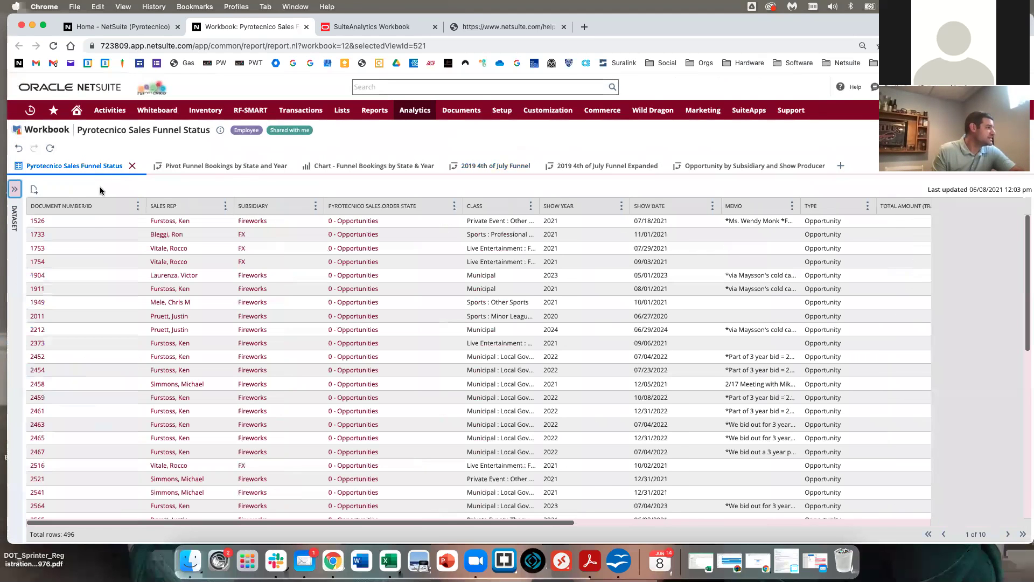
click(11, 190)
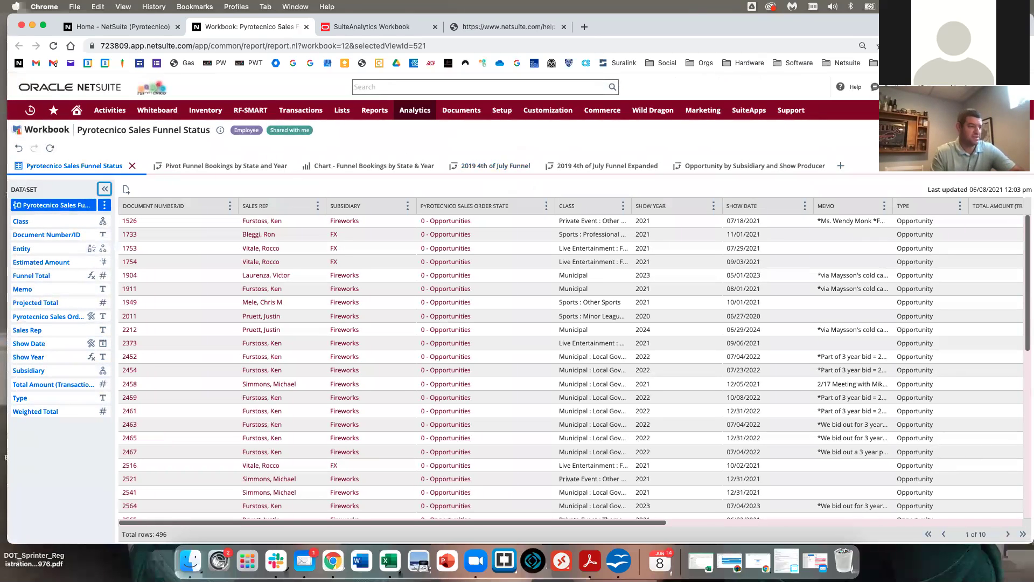
scroll(318, 328, down, 10)
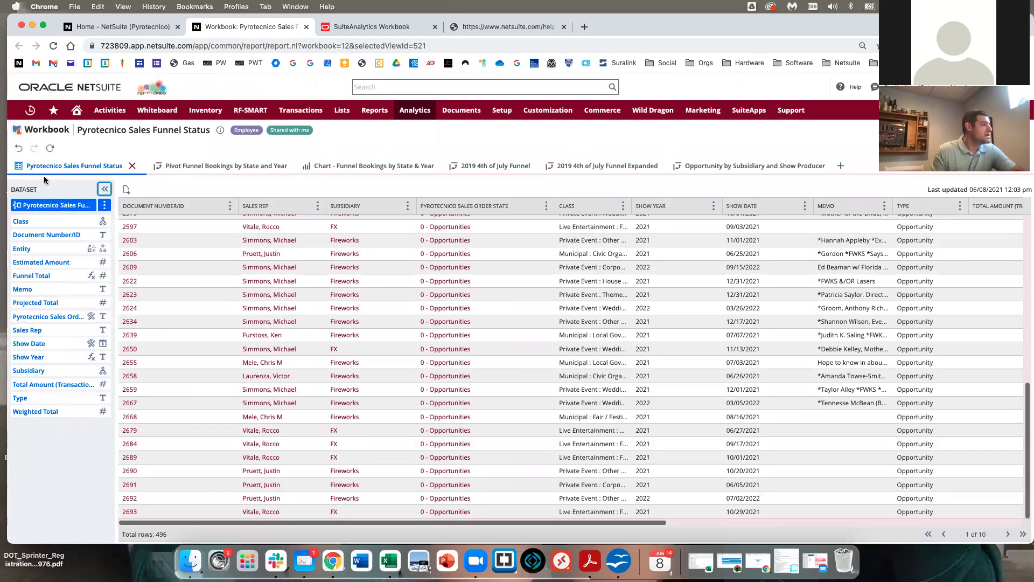
scroll(273, 294, up, 10)
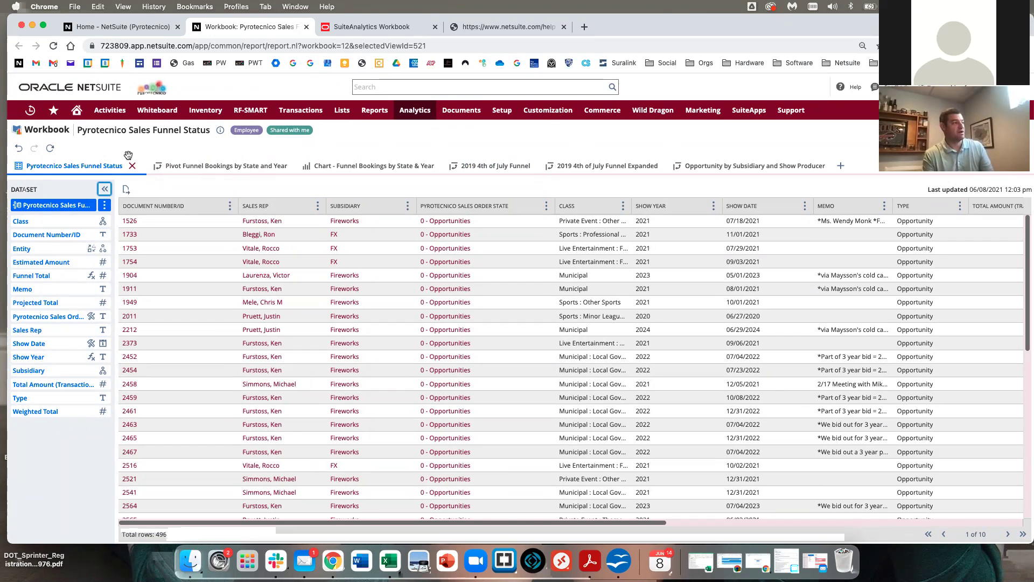
click(106, 205)
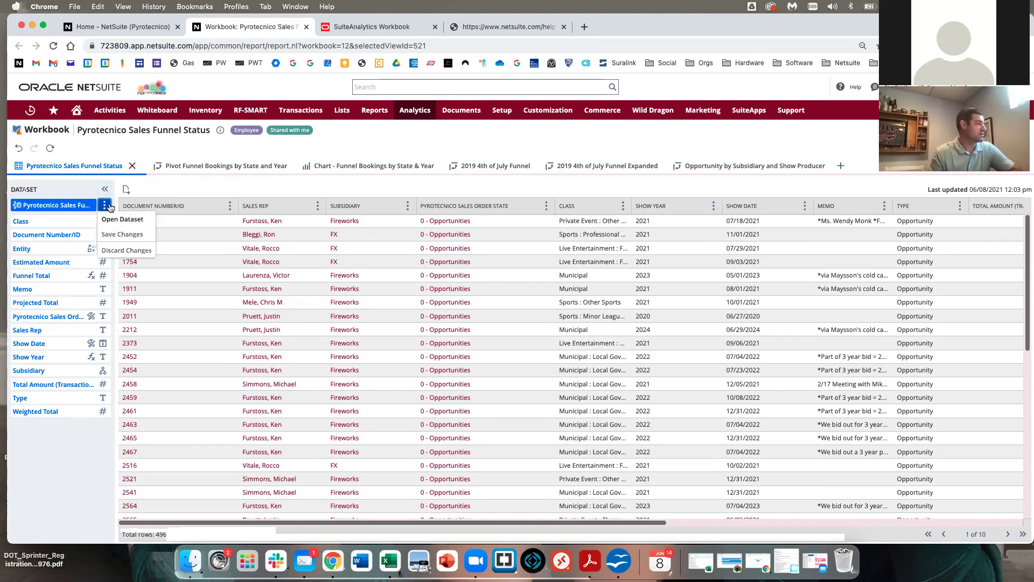
click(122, 218)
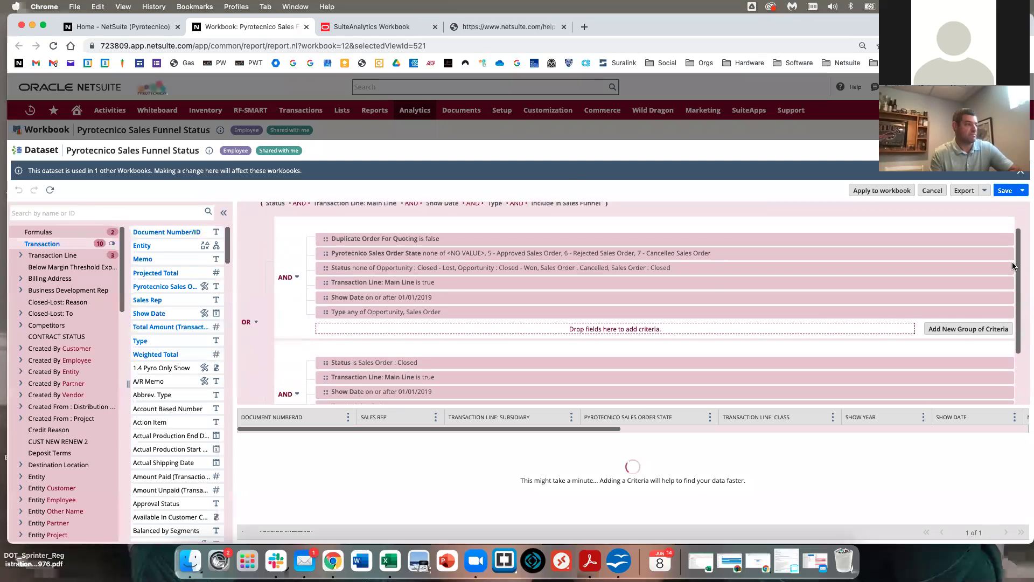
click(1007, 193)
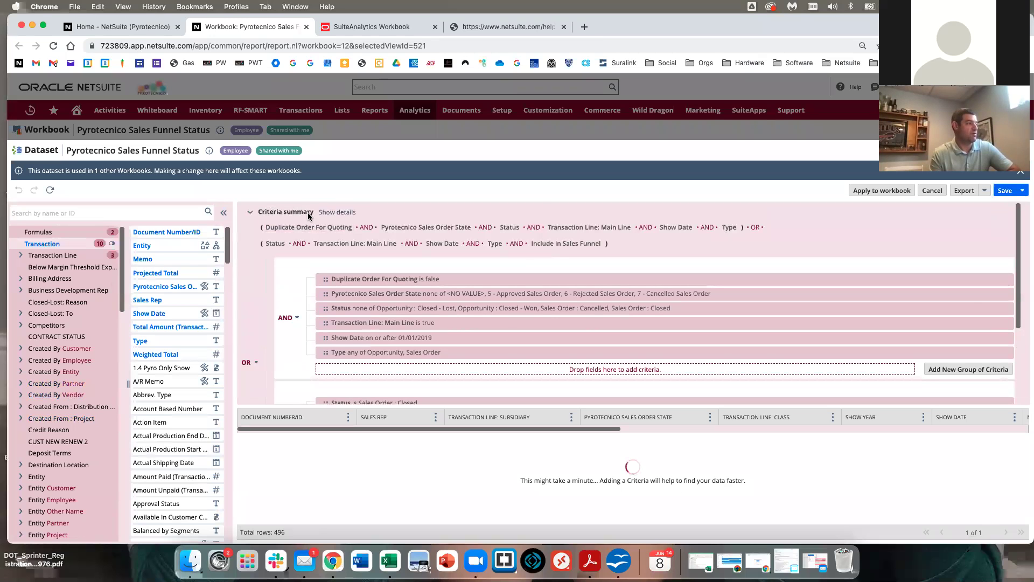
scroll(317, 316, down, 2)
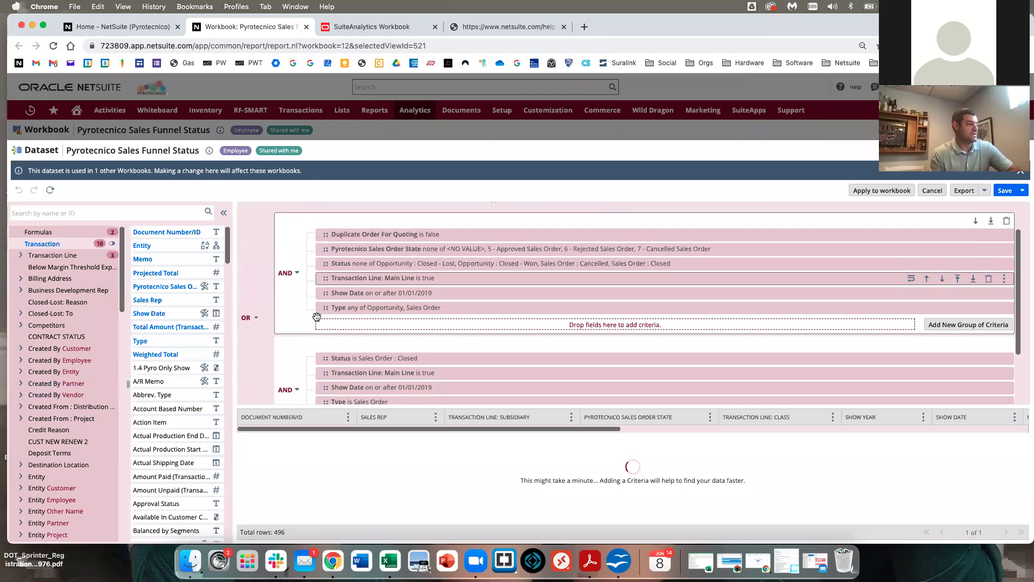
scroll(317, 316, down, 3)
scroll(317, 316, up, 1)
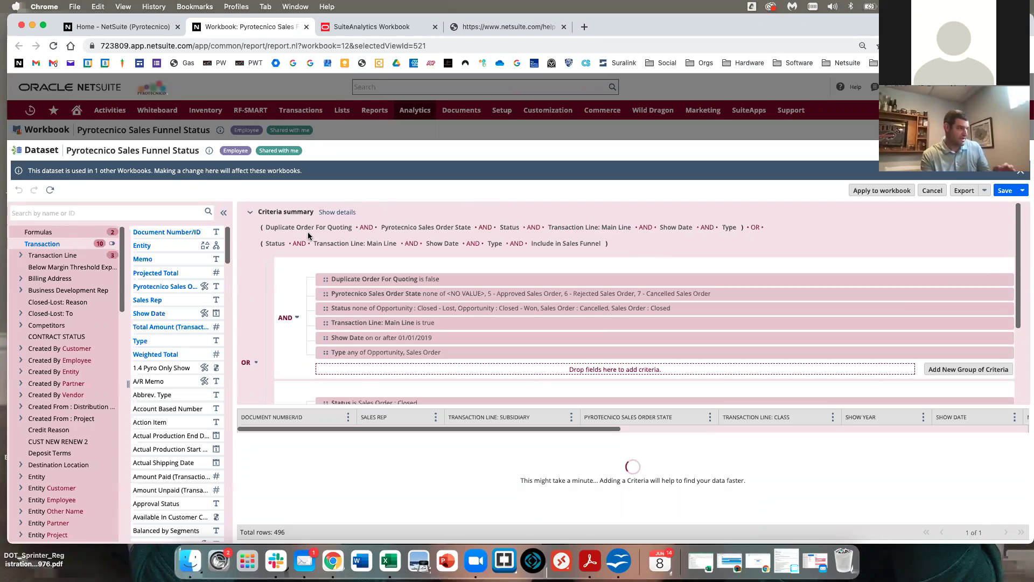
scroll(385, 260, down, 3)
scroll(385, 259, up, 1)
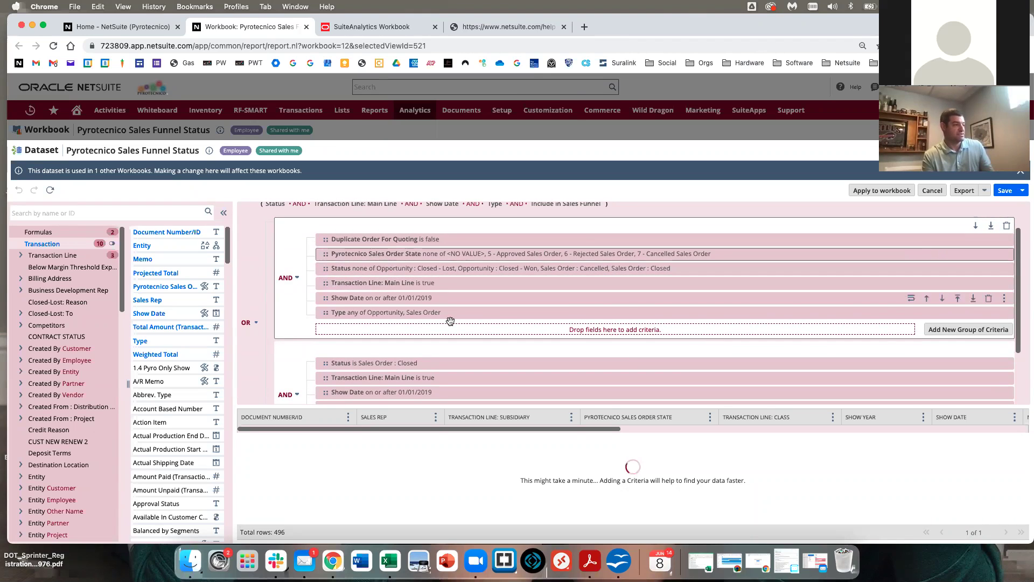
scroll(450, 321, down, 2)
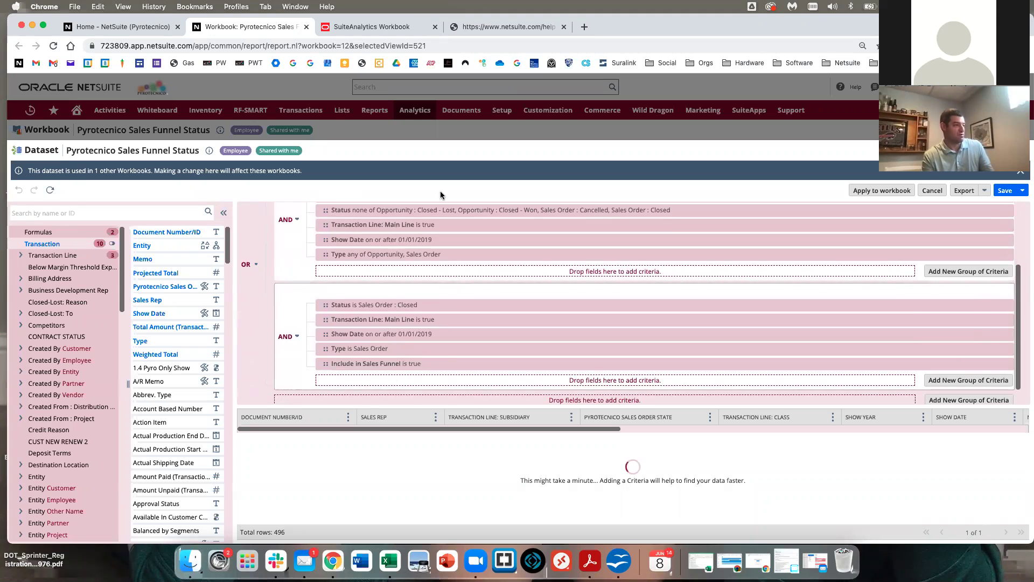
scroll(449, 321, up, 2)
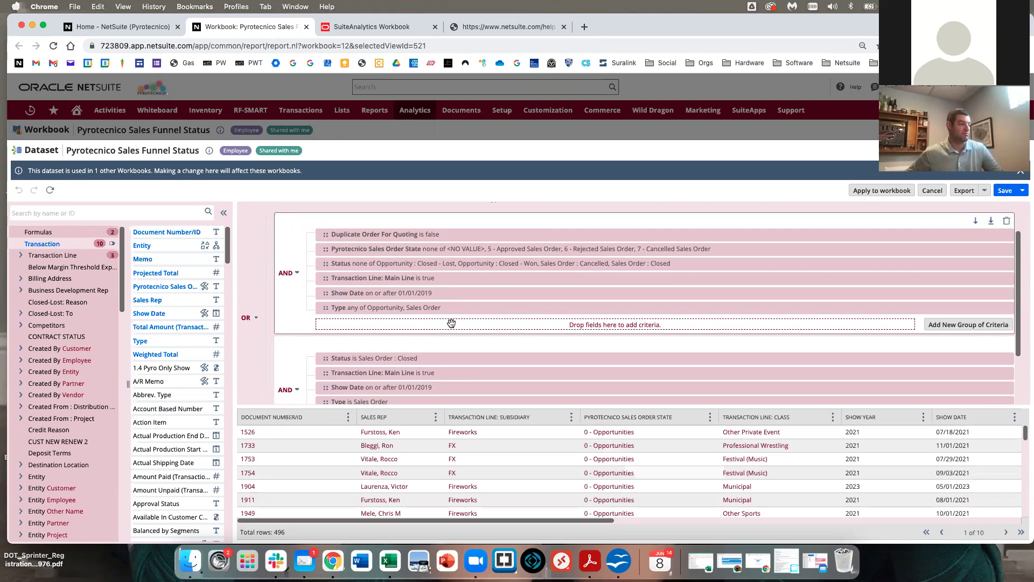
scroll(540, 299, up, 2)
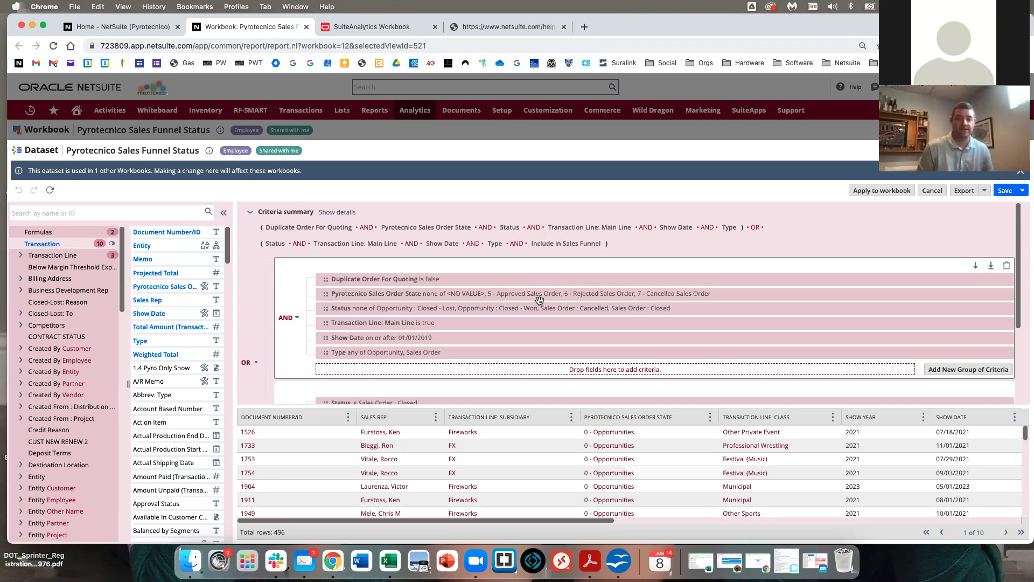
Close the Sales Funnel Status workbook and switch to the Pyrotecnico FXpedited Manager role.
click(306, 26)
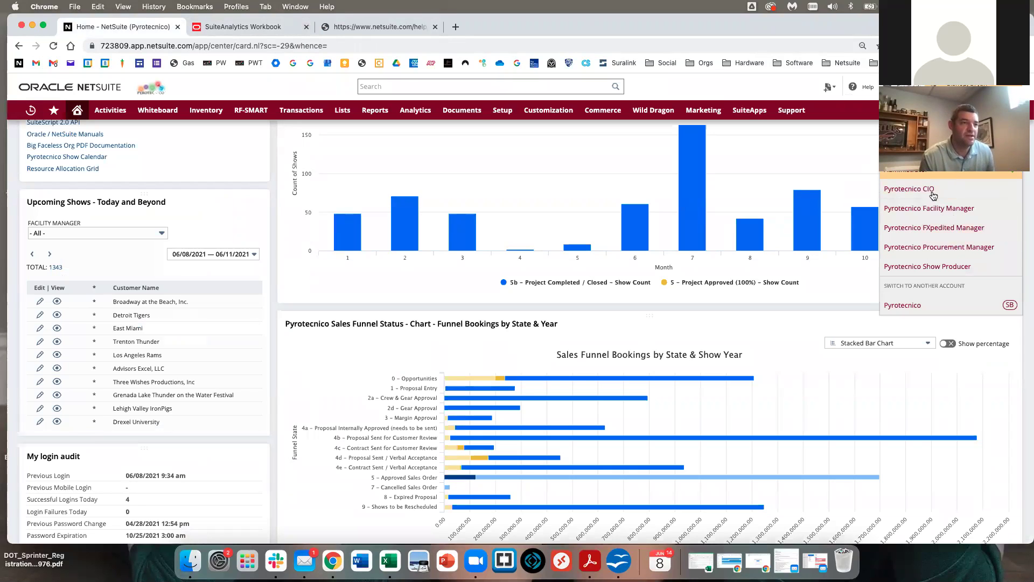
click(939, 229)
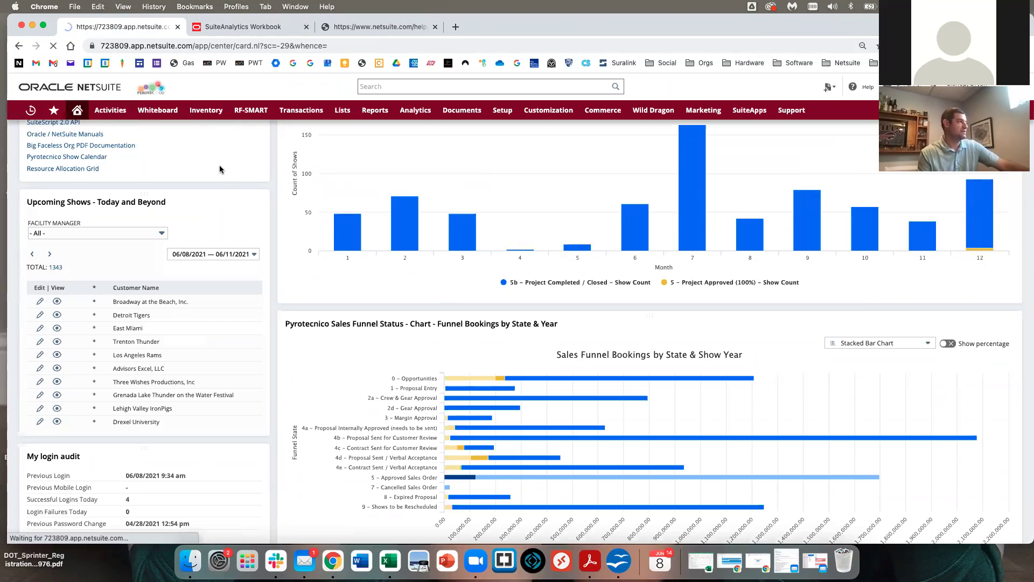
scroll(324, 195, down, 15)
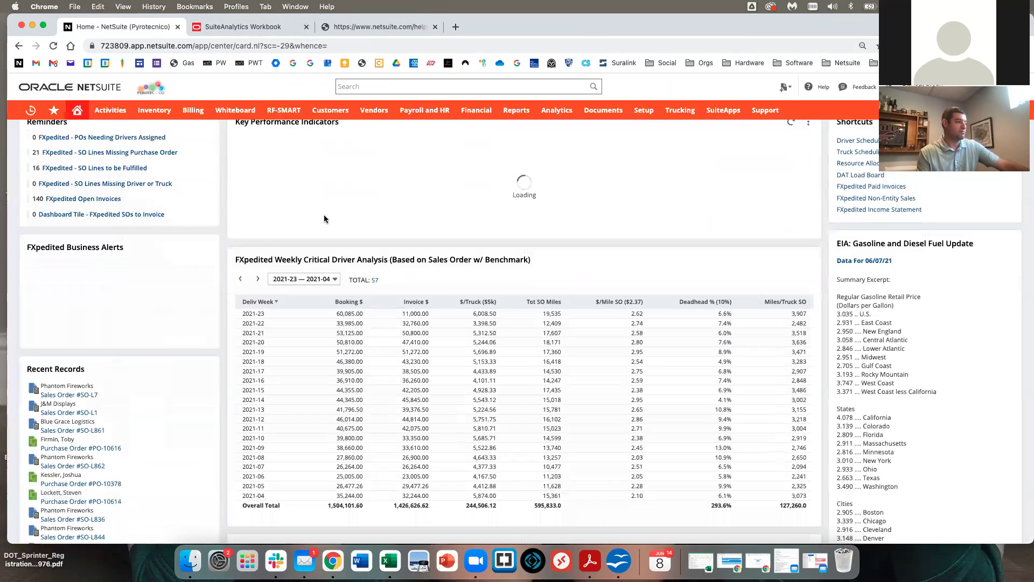
Scroll through the portlets on the FXpedited home dashboard.
scroll(422, 285, up, 5)
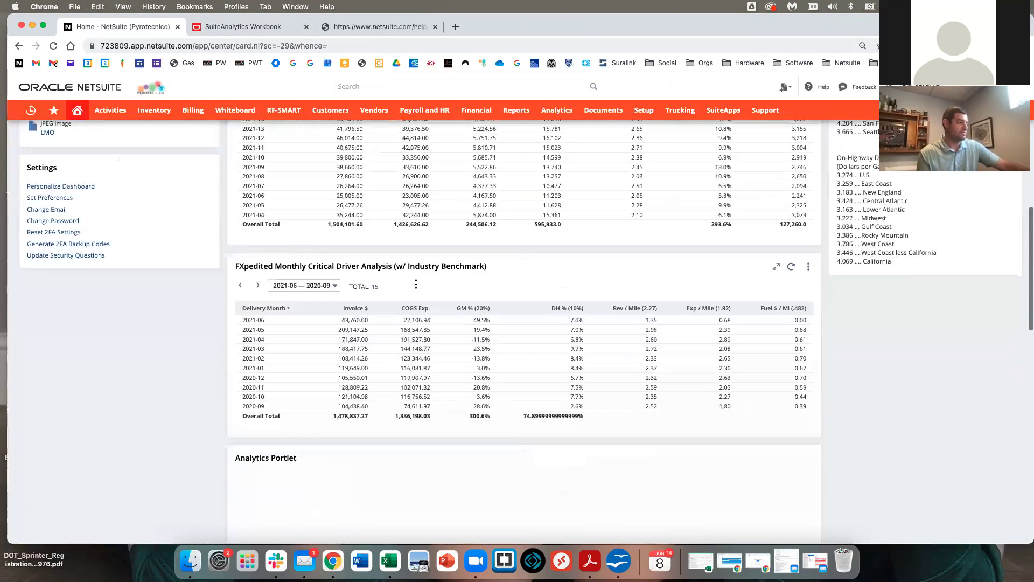
scroll(417, 286, down, 10)
scroll(416, 287, down, 7)
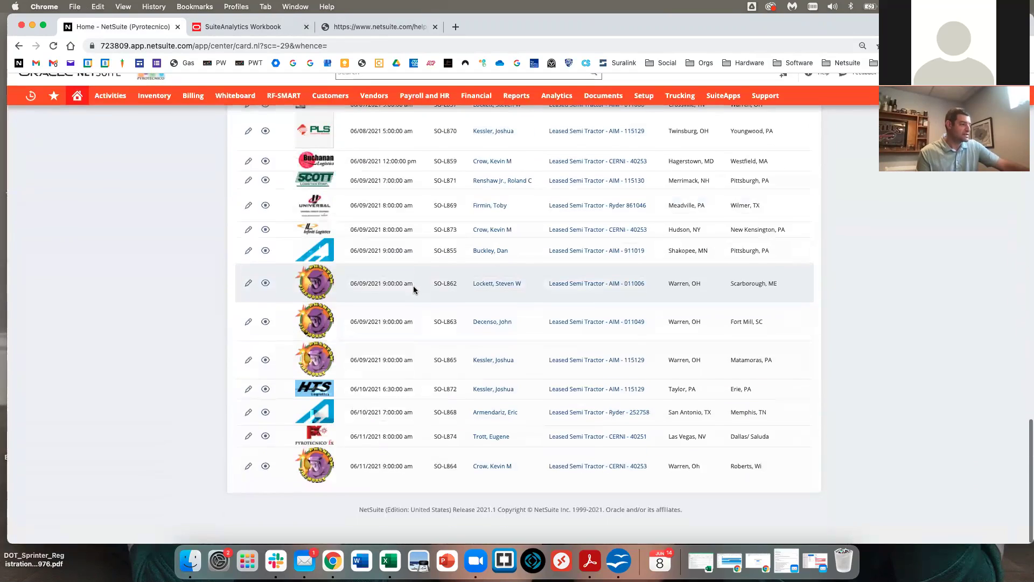
scroll(413, 294, down, 2)
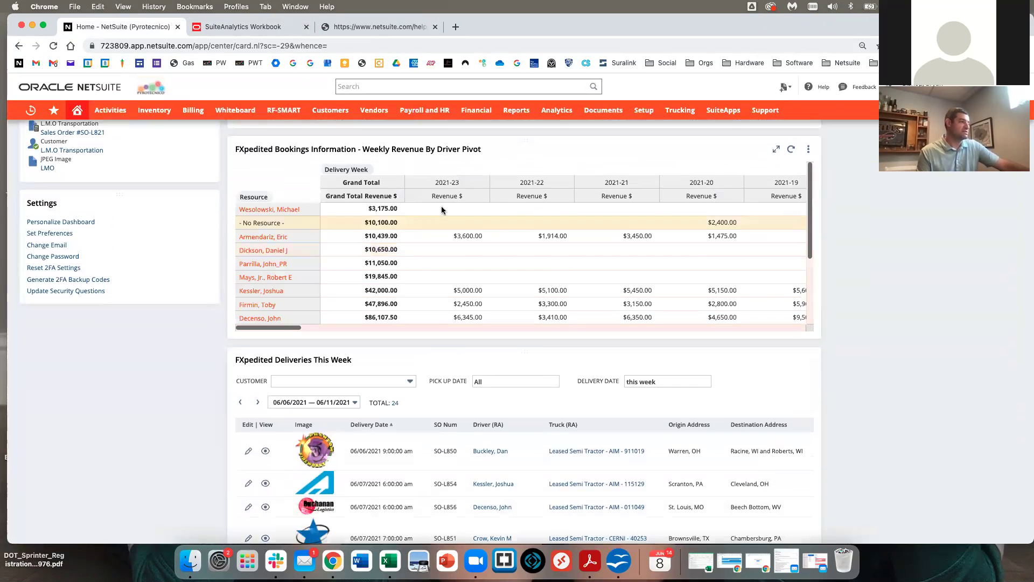
scroll(498, 233, down, 3)
scroll(497, 233, up, 5)
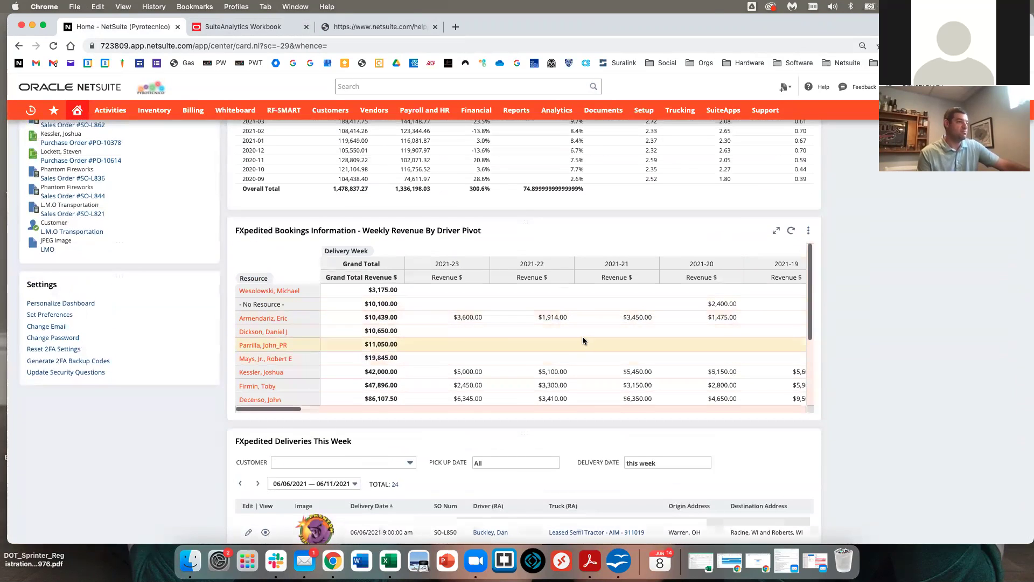
scroll(893, 312, down, 4)
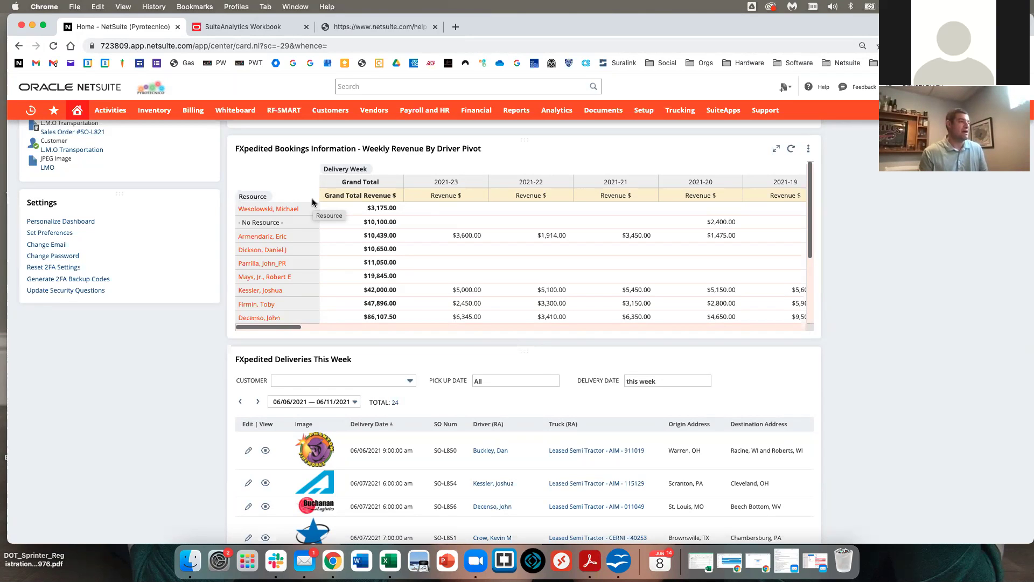
mouse_move(415, 115)
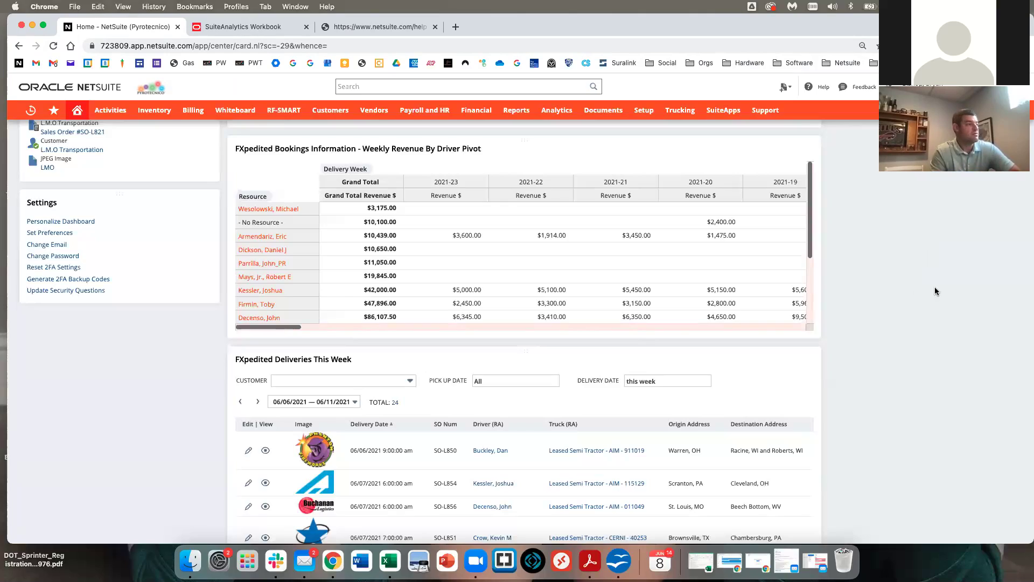
scroll(816, 284, up, 3)
scroll(816, 285, up, 10)
scroll(815, 284, down, 9)
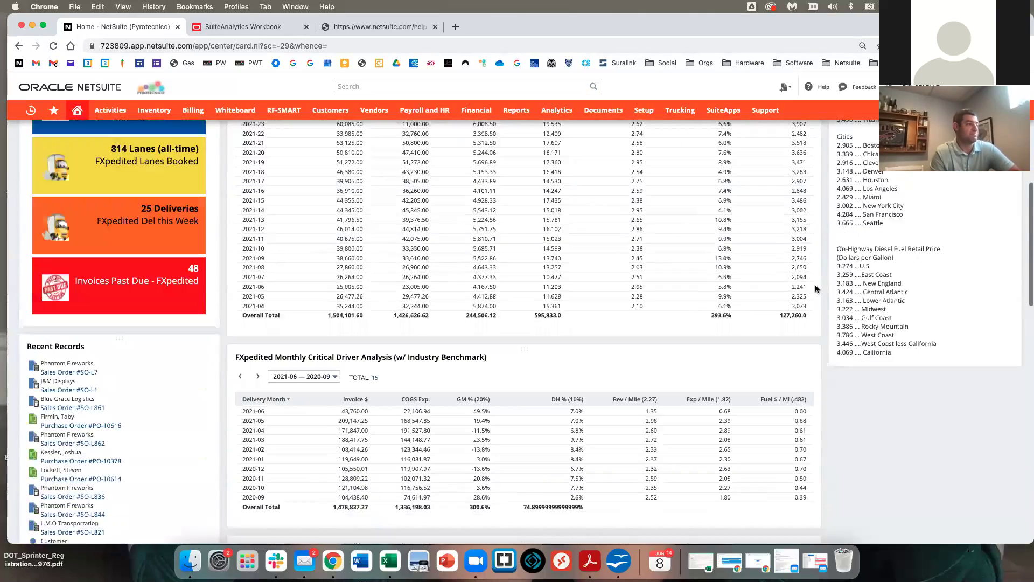
scroll(816, 288, up, 20)
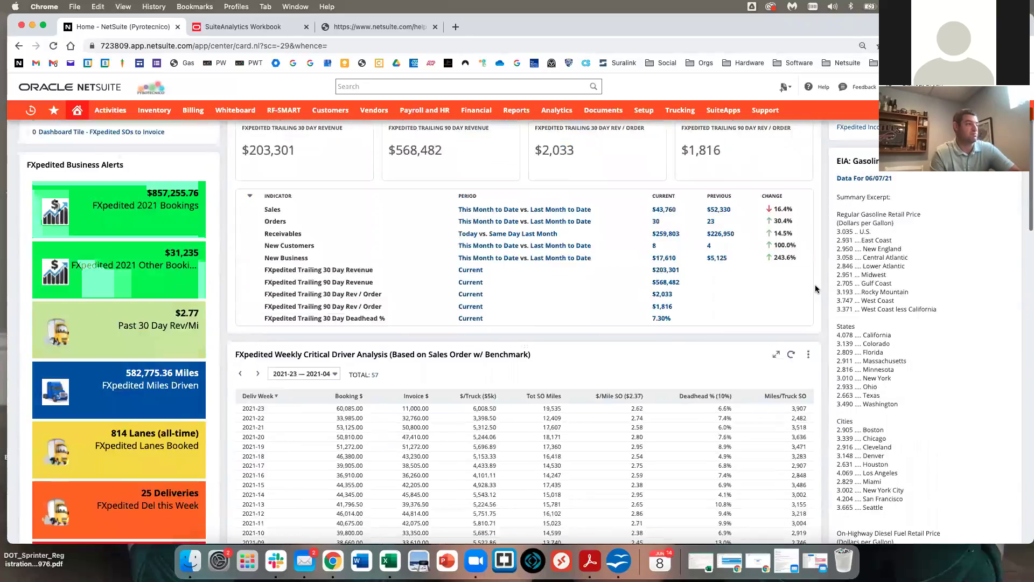
scroll(816, 289, down, 20)
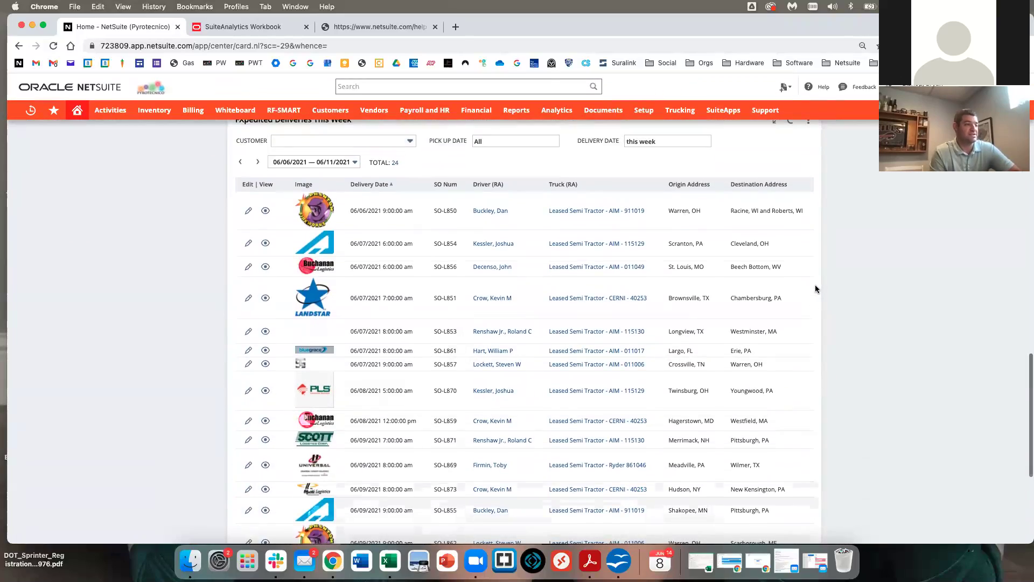
scroll(816, 290, up, 4)
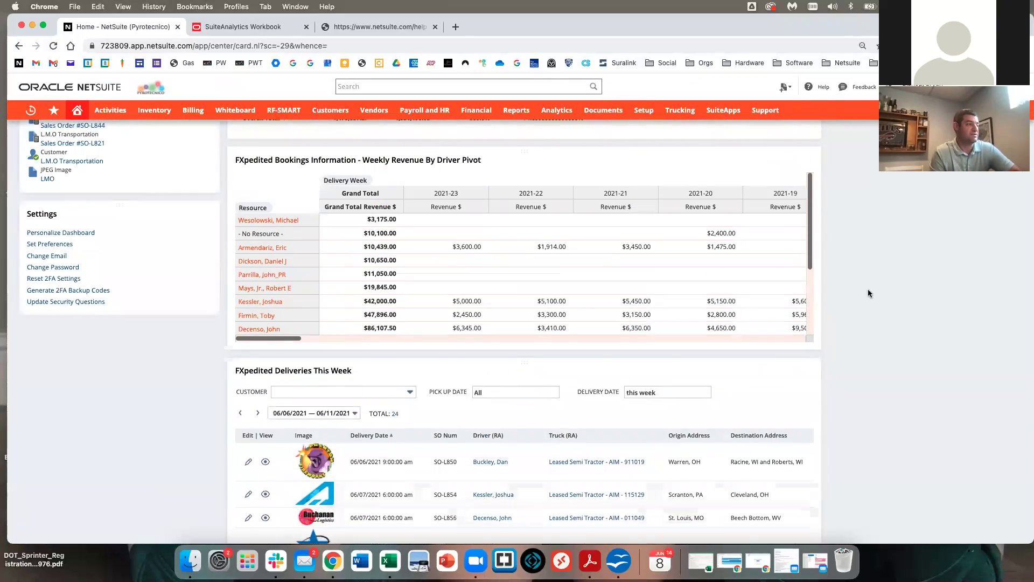
scroll(868, 293, up, 1)
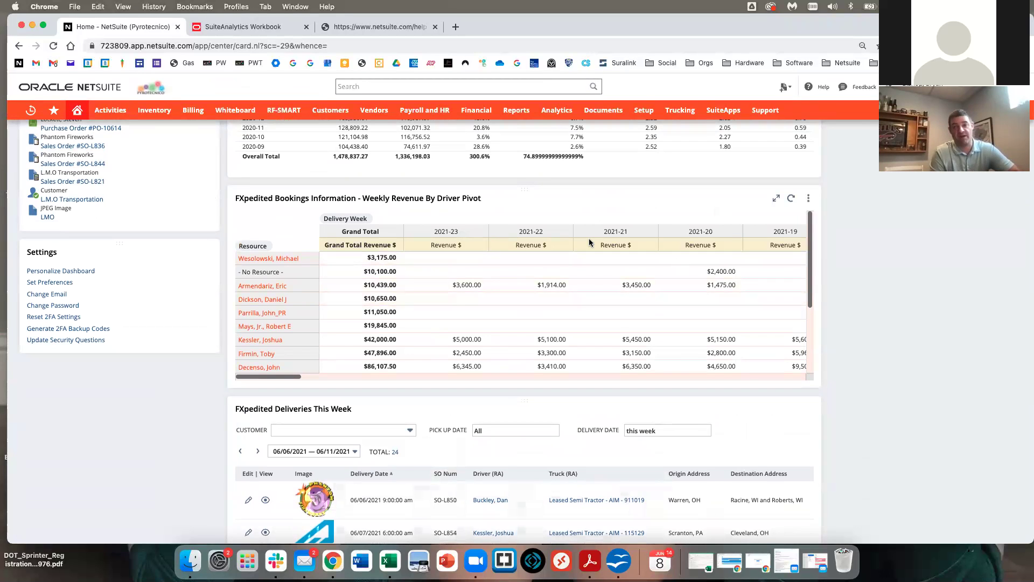
Return to the browser window and go to Analytics Home.
key(ctrl+Up)
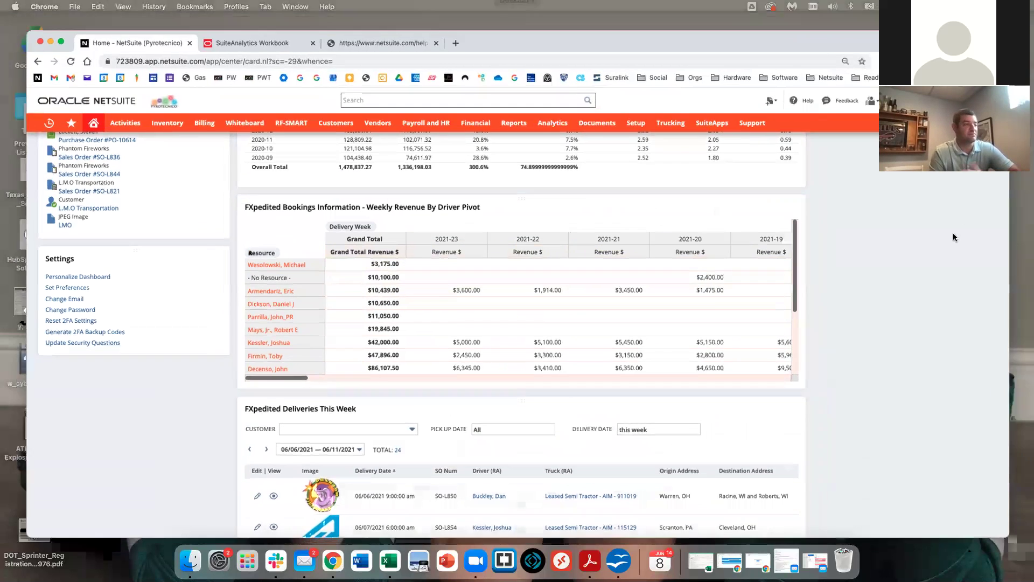
click(862, 231)
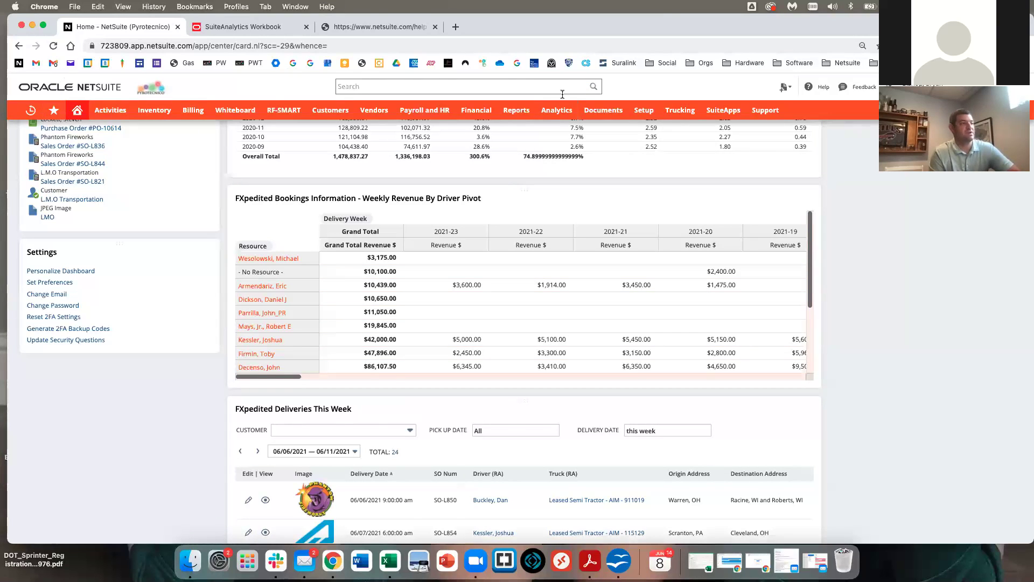
click(560, 111)
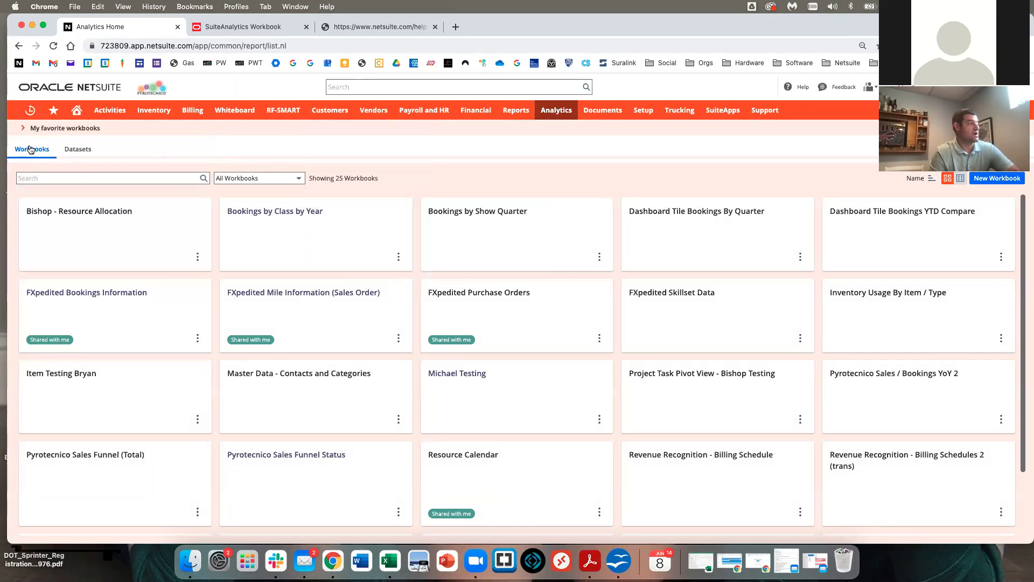
Look over the Datasets list, then the workbooks and the My favorite workbooks section.
click(79, 149)
click(33, 149)
click(23, 129)
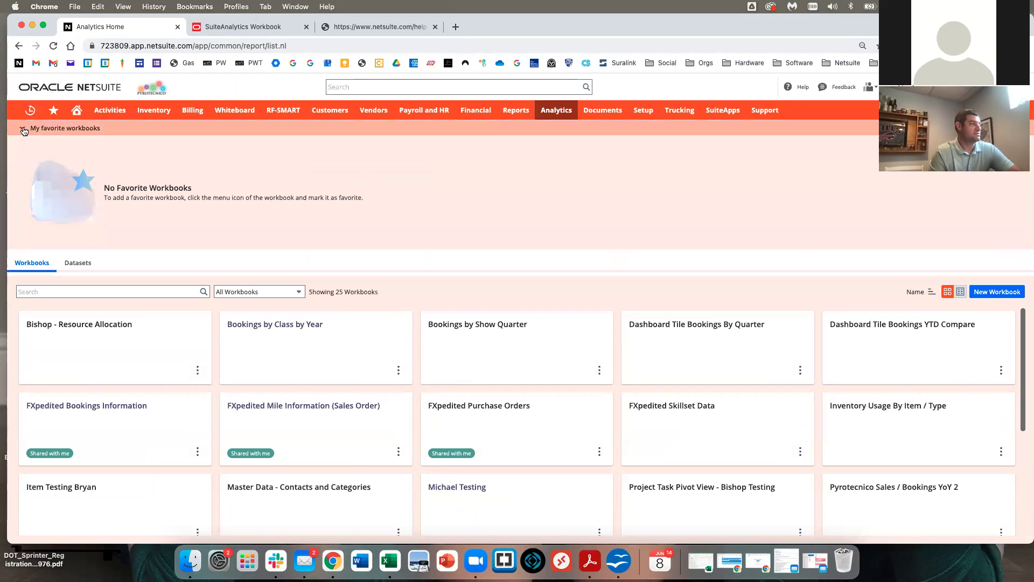
click(24, 130)
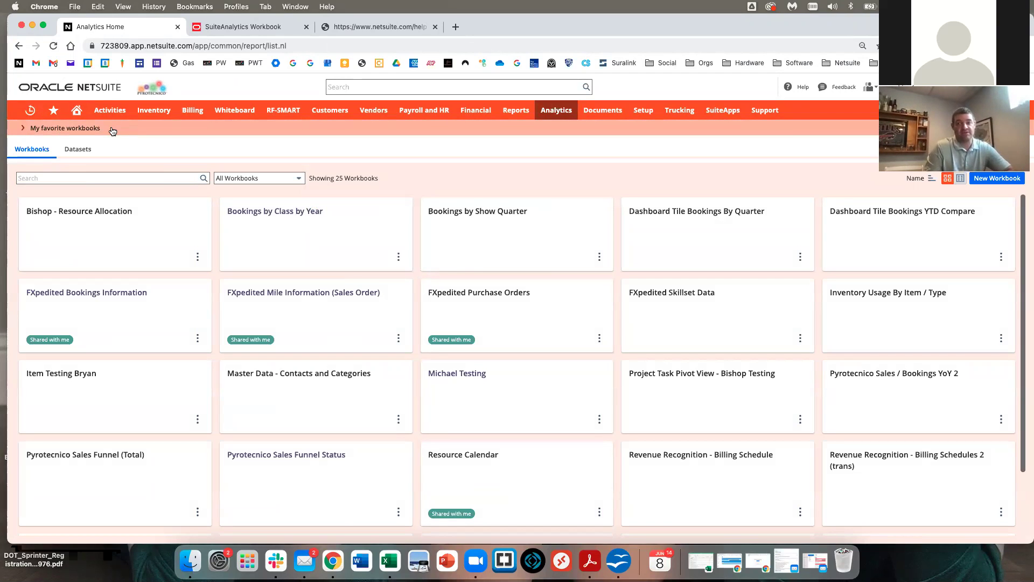
scroll(243, 270, down, 2)
scroll(282, 289, up, 2)
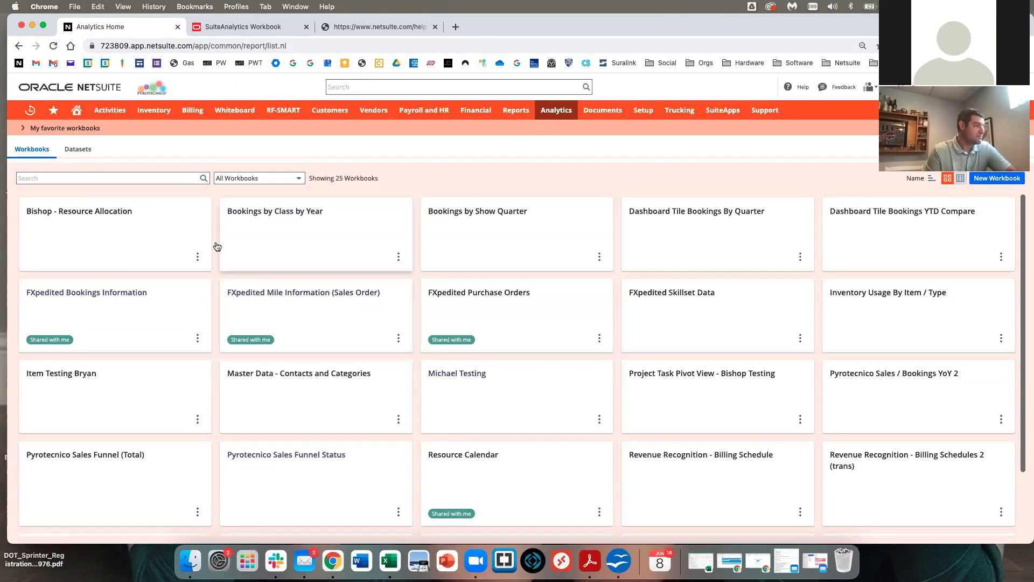
Mark FXpedited Mile Information (Sales Order) as a favorite and open it from favorites.
click(397, 338)
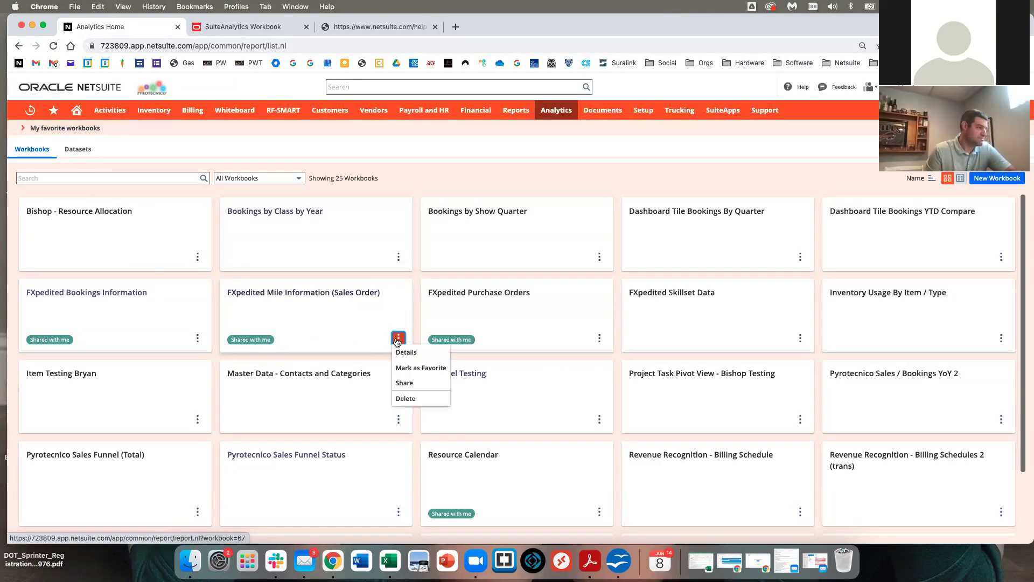
click(410, 367)
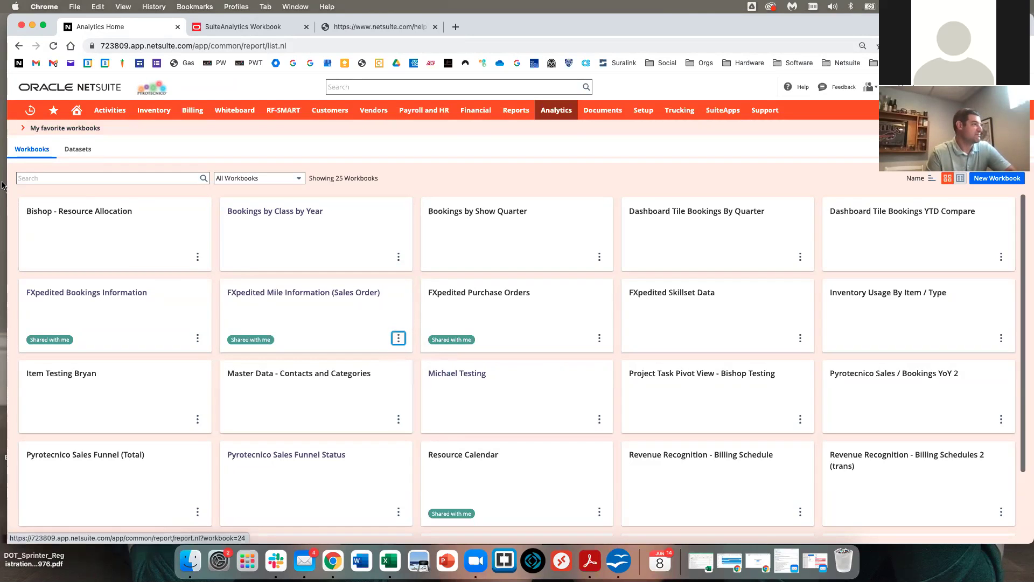
click(41, 129)
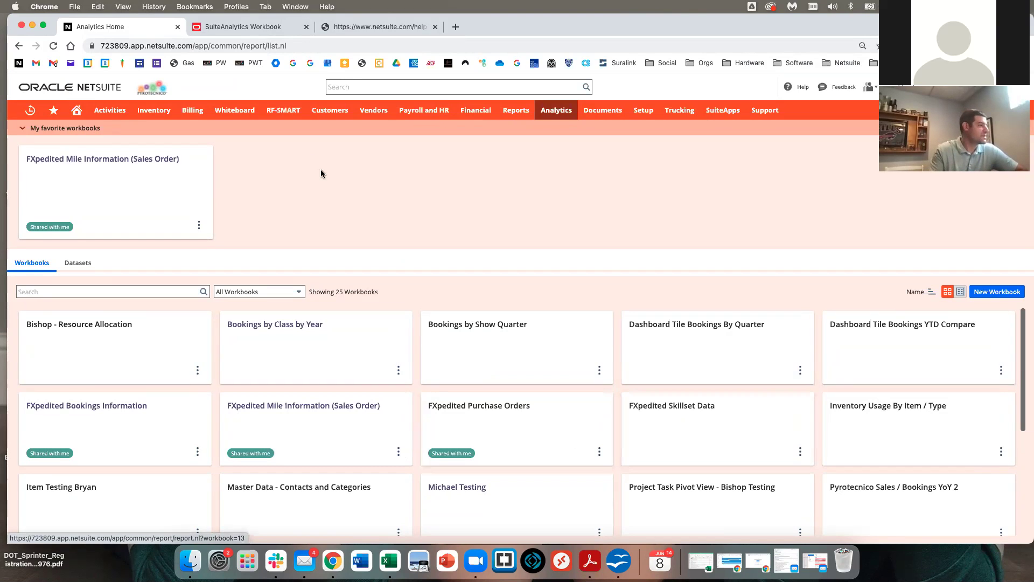
click(166, 189)
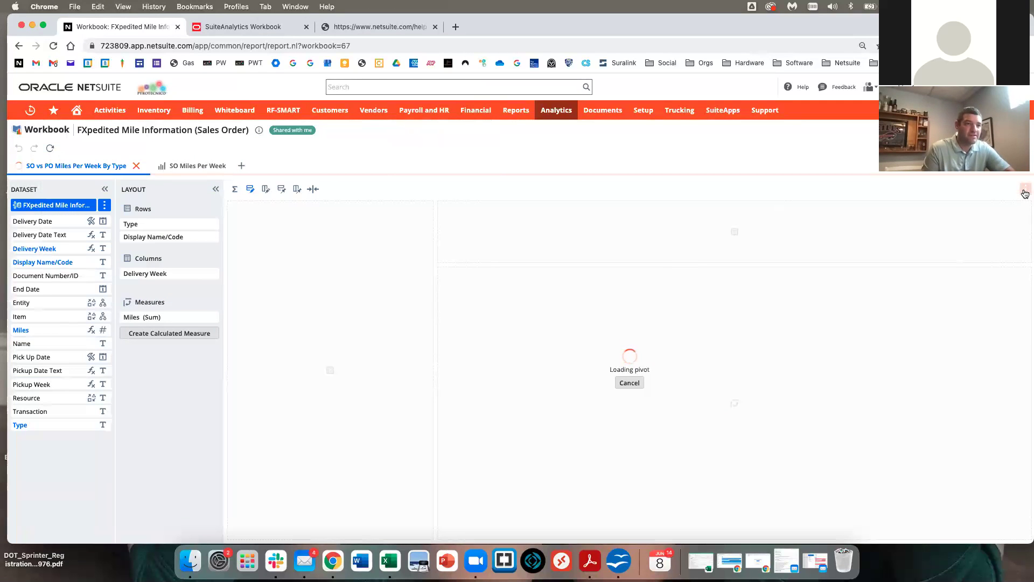
Choose Edit Dataset from the FXpedited Mile Information dataset's menu in the workbook.
click(105, 189)
click(15, 189)
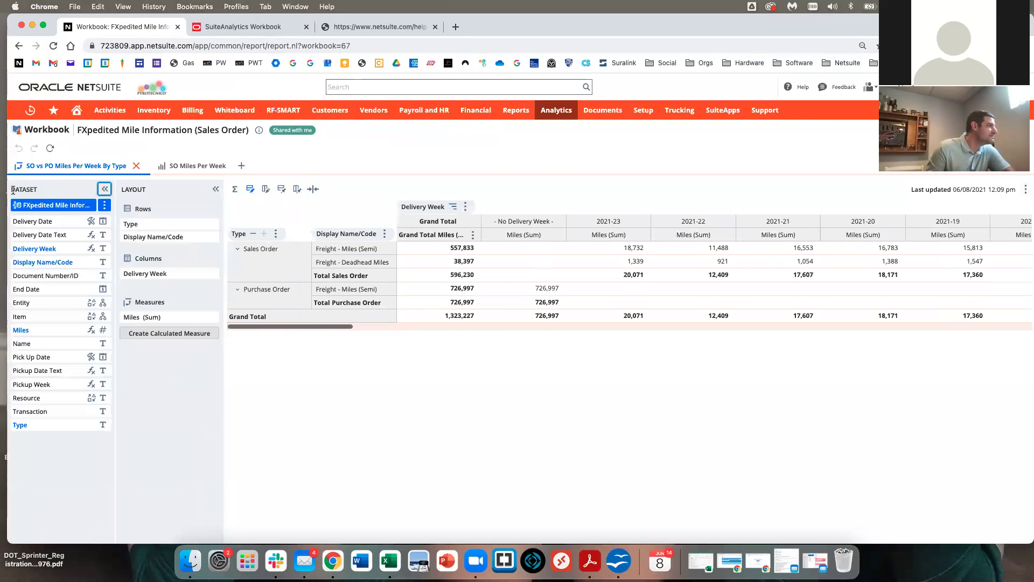
click(104, 207)
click(115, 216)
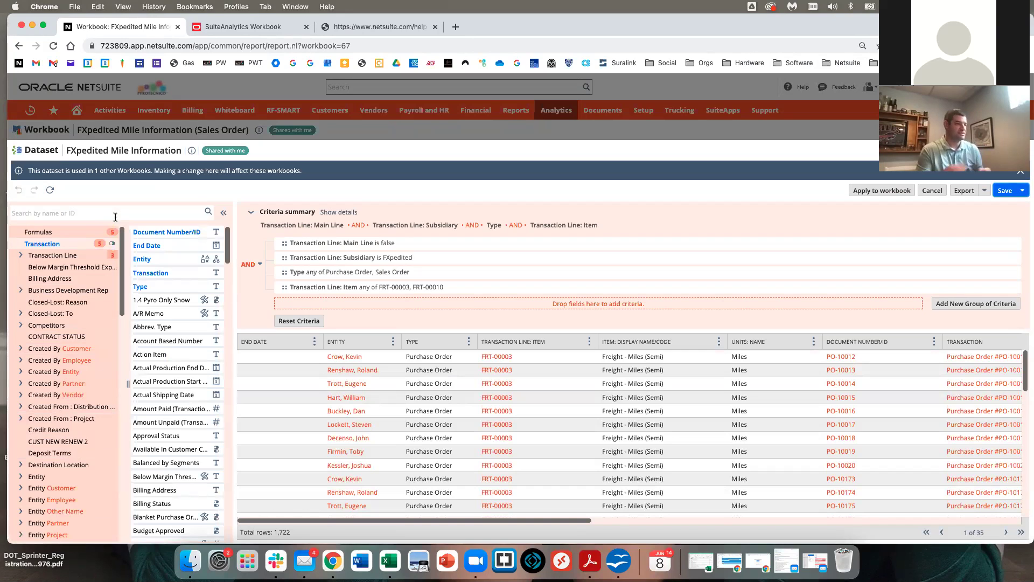
Dismiss the notice about other workbooks using this dataset and go back to Analytics Home's Datasets list.
drag(422, 521, 298, 519)
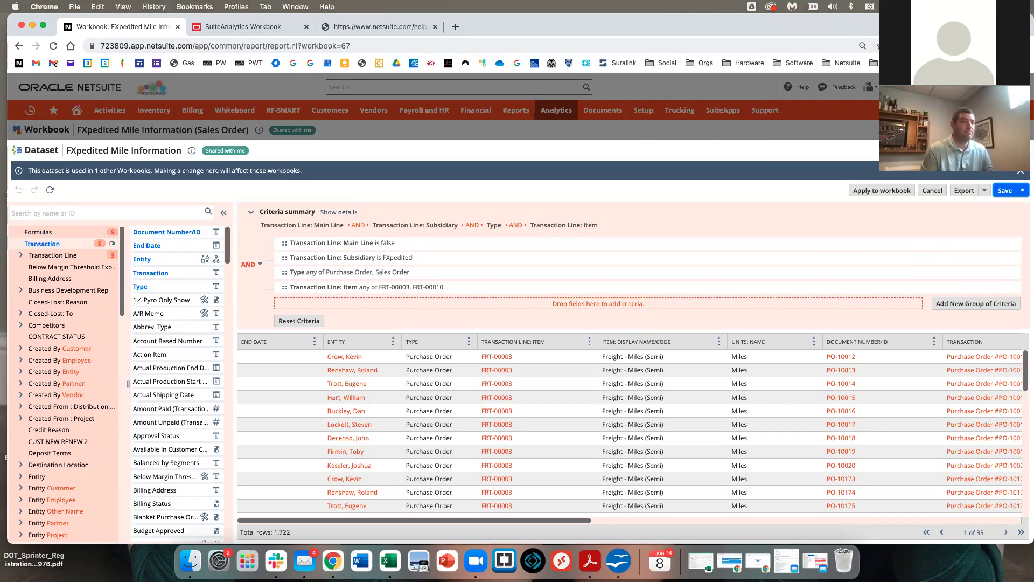
click(1020, 174)
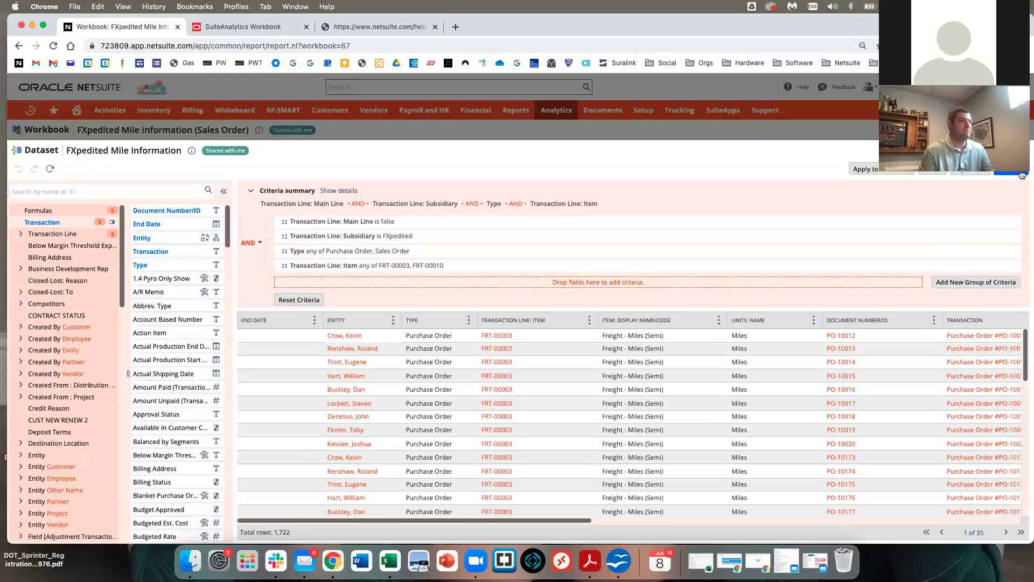
click(18, 45)
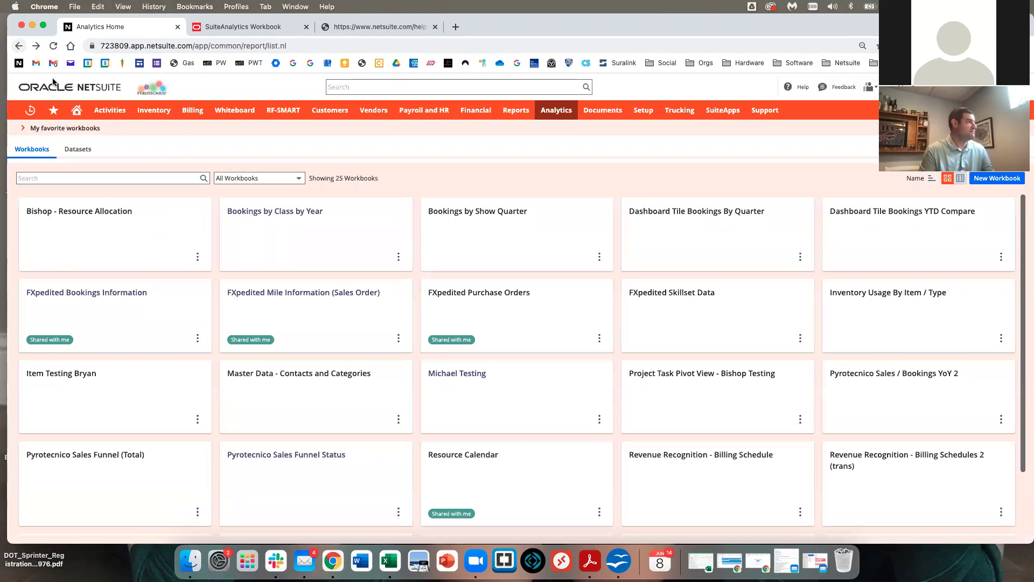
click(78, 150)
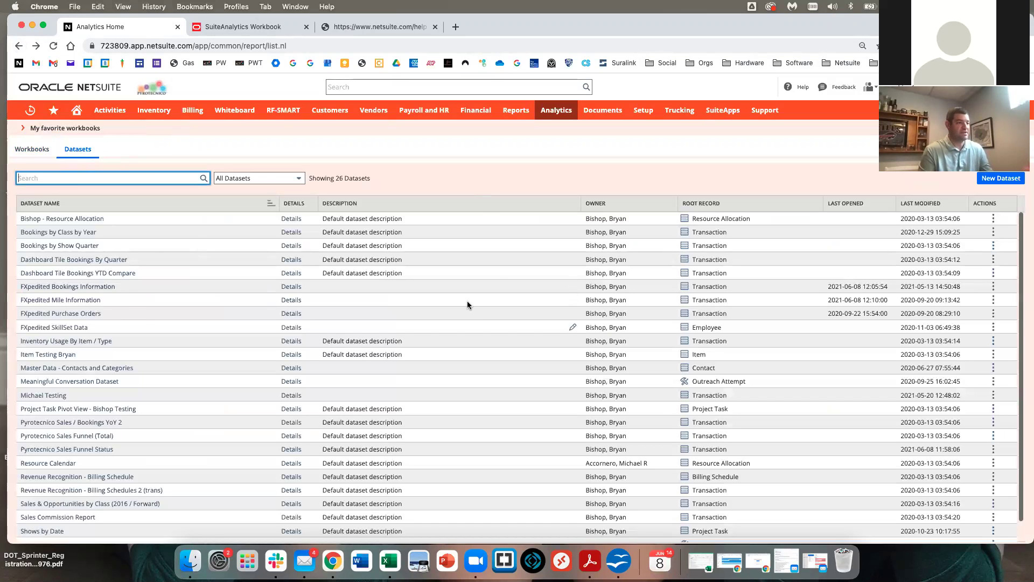
Create a new dataset, searching 'transaction' and choosing Transaction as the root record.
click(1001, 178)
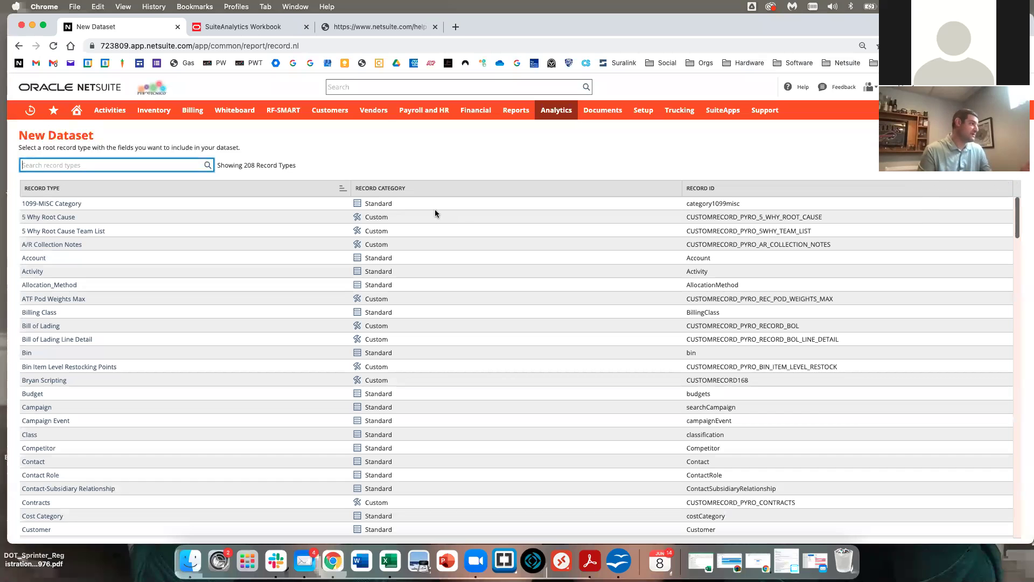
text(t)
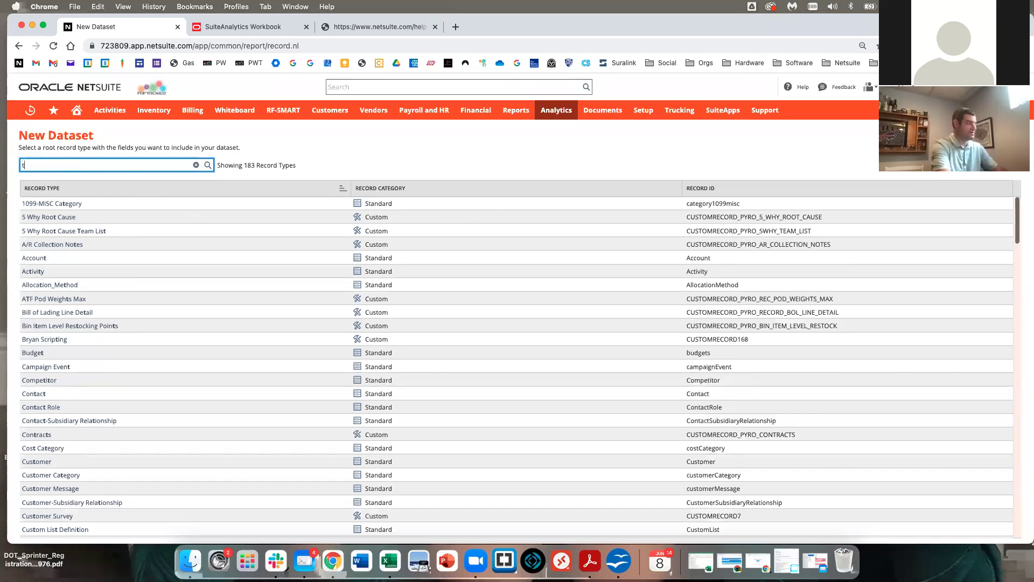
text(ransaction)
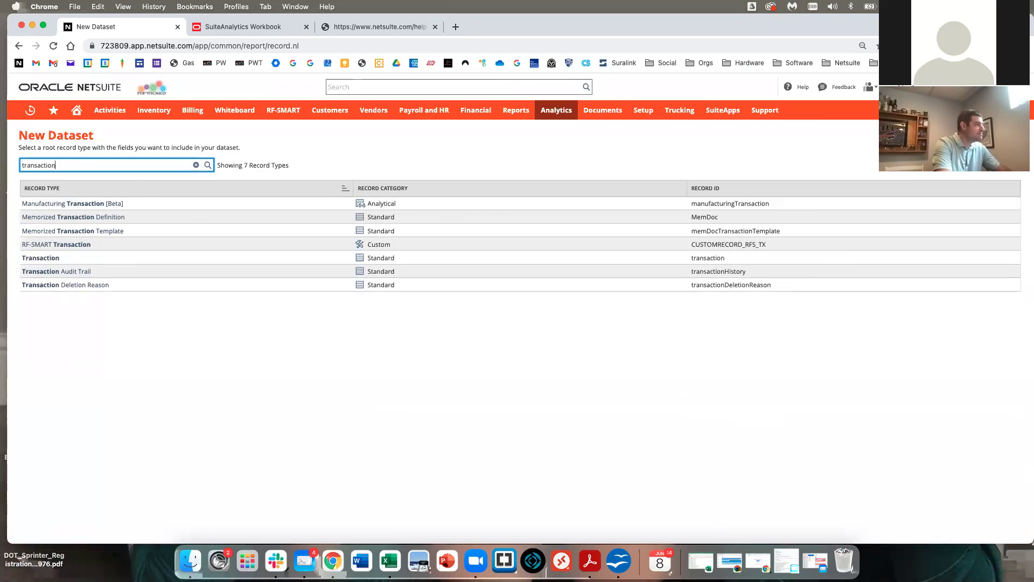
click(43, 258)
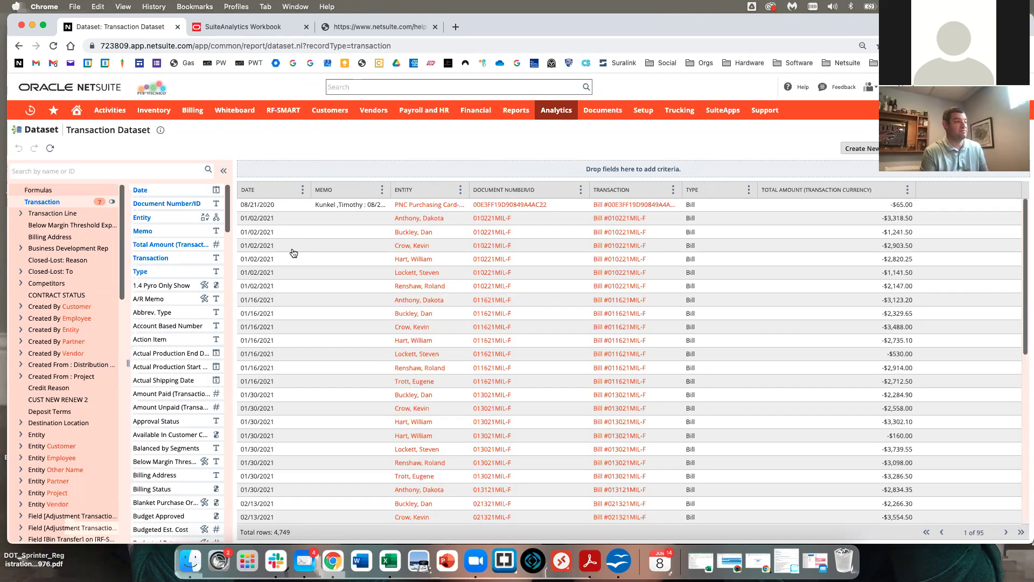
scroll(487, 292, right, 1)
scroll(487, 292, left, 1)
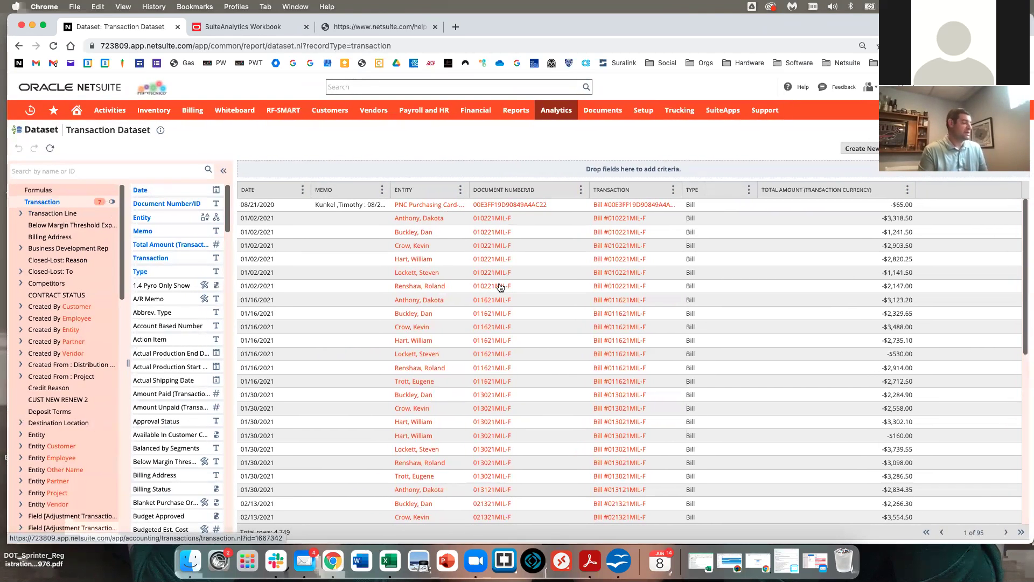
click(20, 306)
click(20, 307)
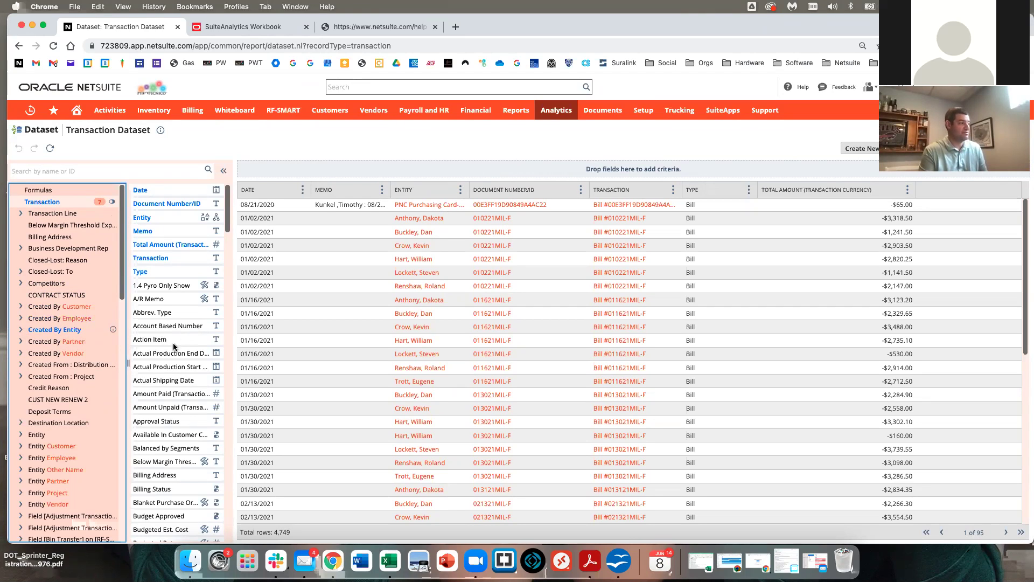
click(20, 307)
click(19, 307)
click(79, 168)
text(name)
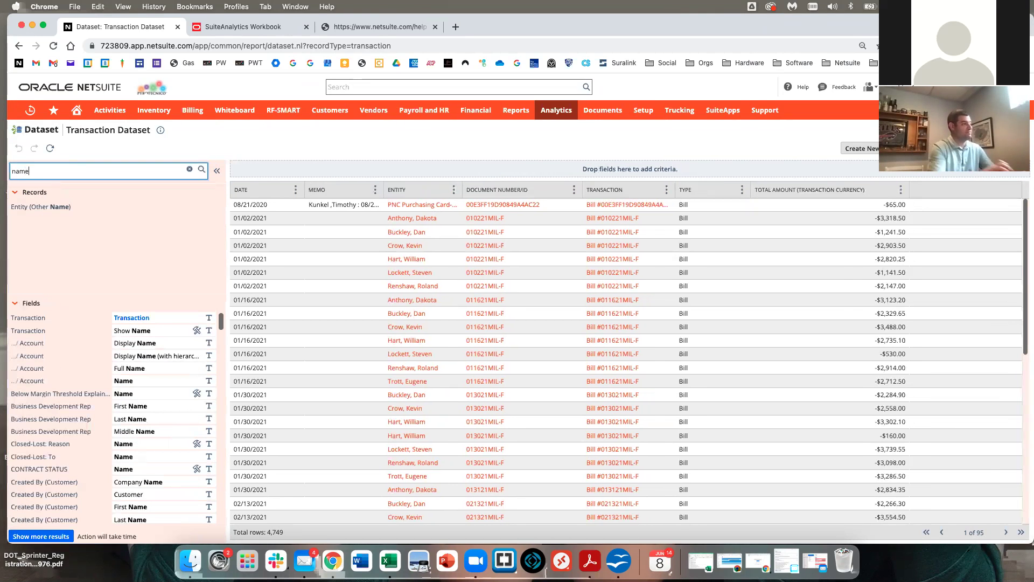
scroll(131, 381, down, 15)
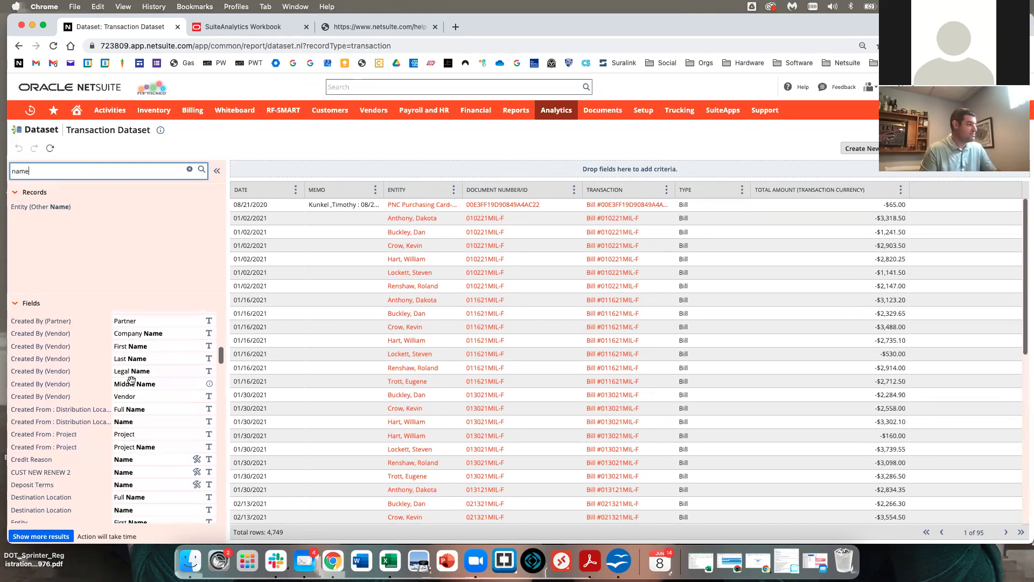
scroll(131, 380, down, 5)
scroll(131, 380, down, 10)
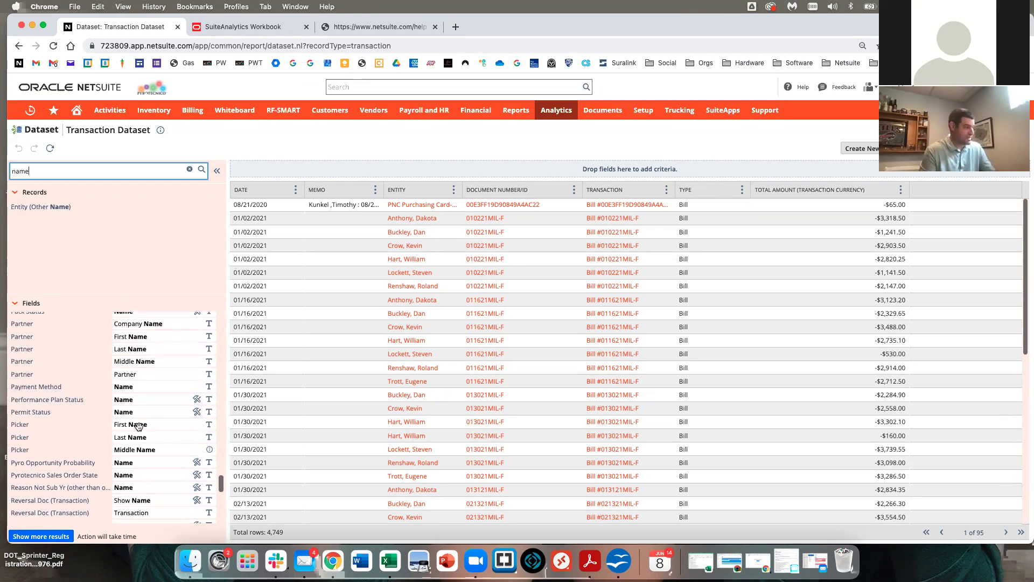
scroll(161, 442, up, 15)
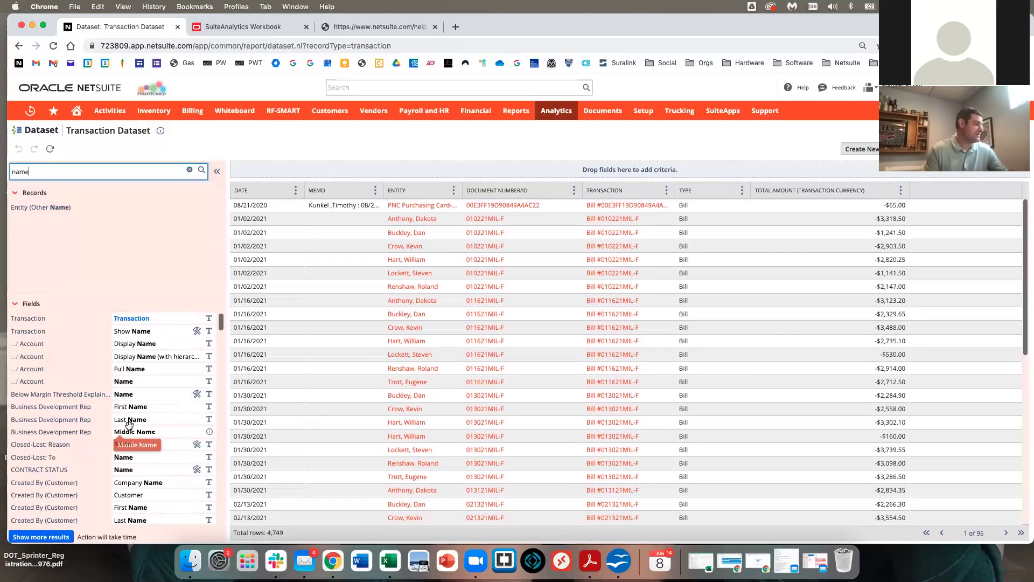
click(189, 171)
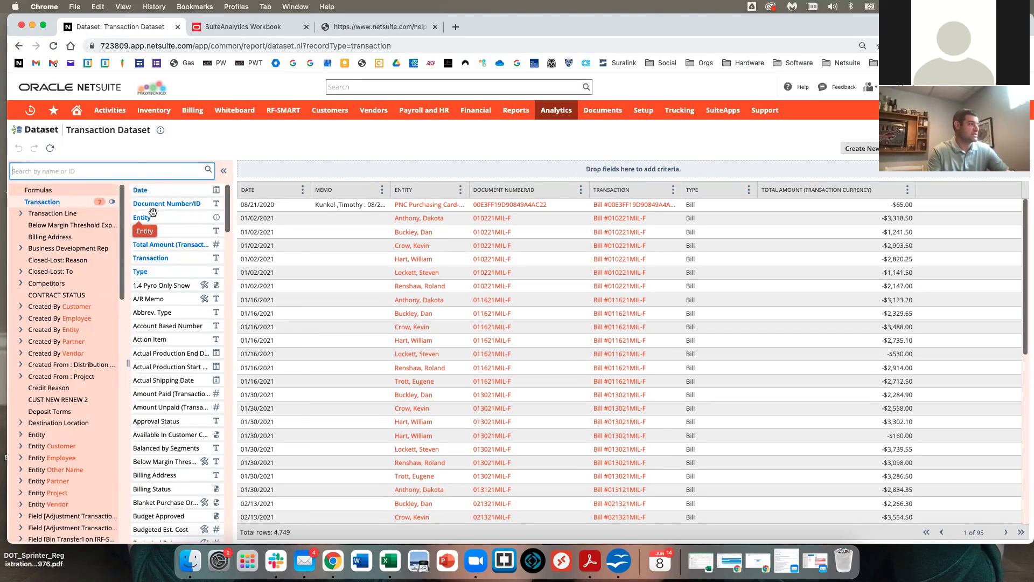
Add a Type is Sales Order criterion to the Transaction dataset.
drag(154, 272, 411, 174)
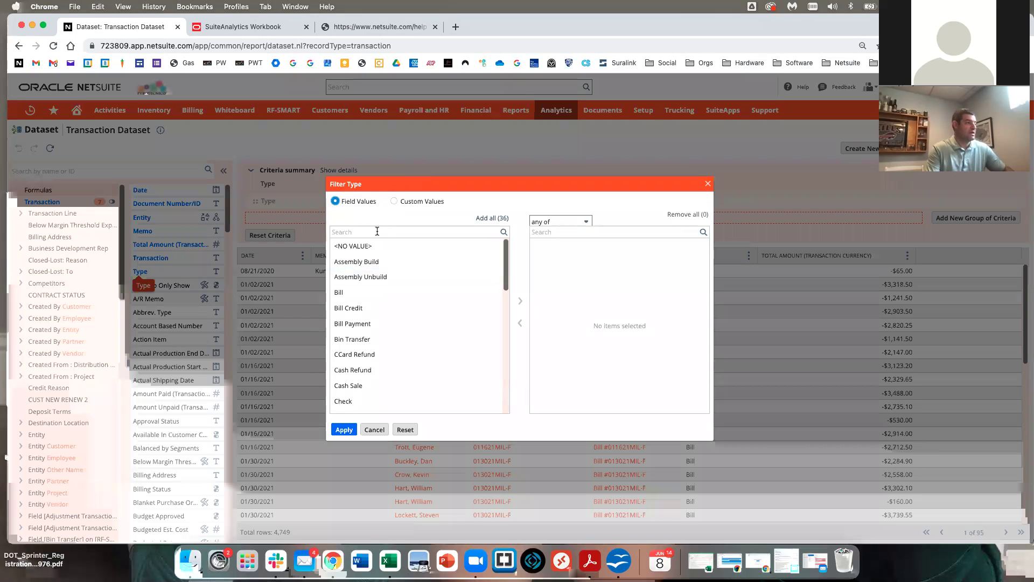
text(Sales)
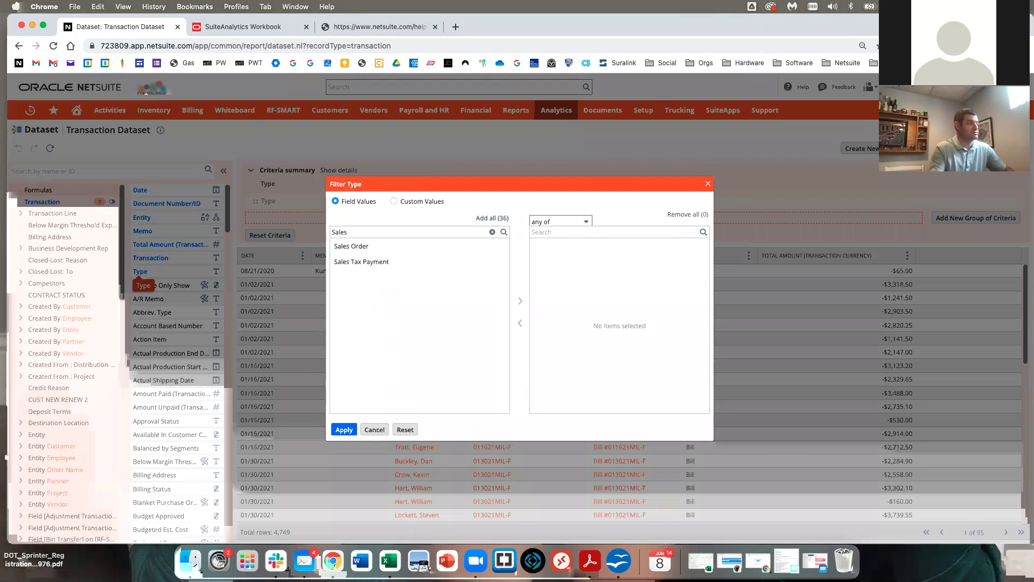
click(369, 247)
double_click(369, 248)
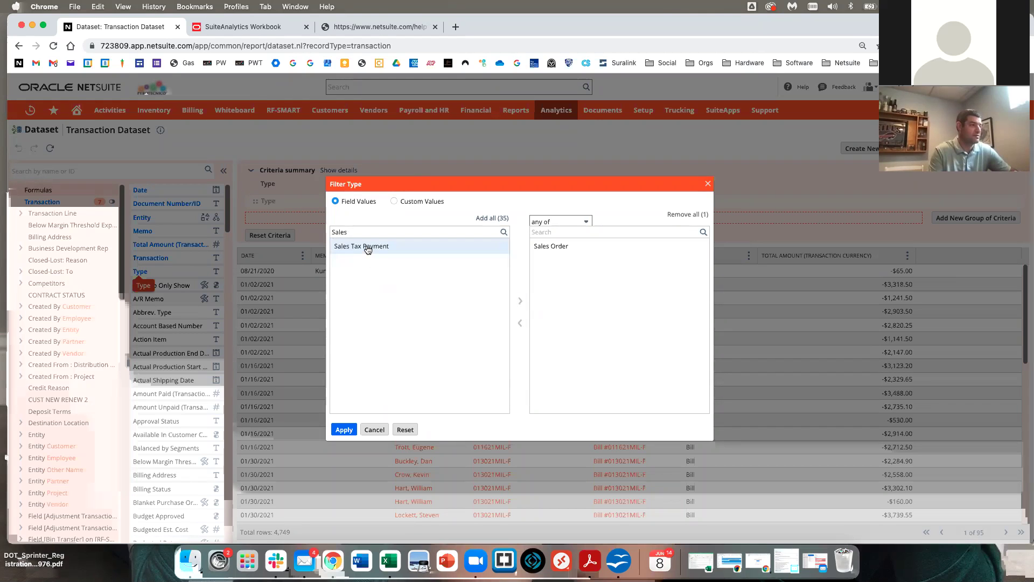
click(345, 429)
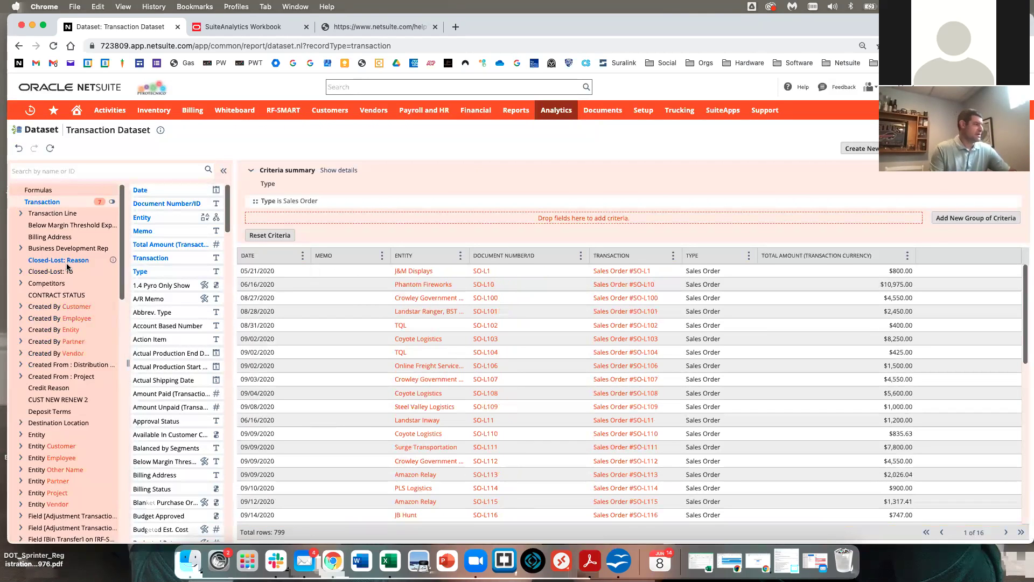
click(77, 171)
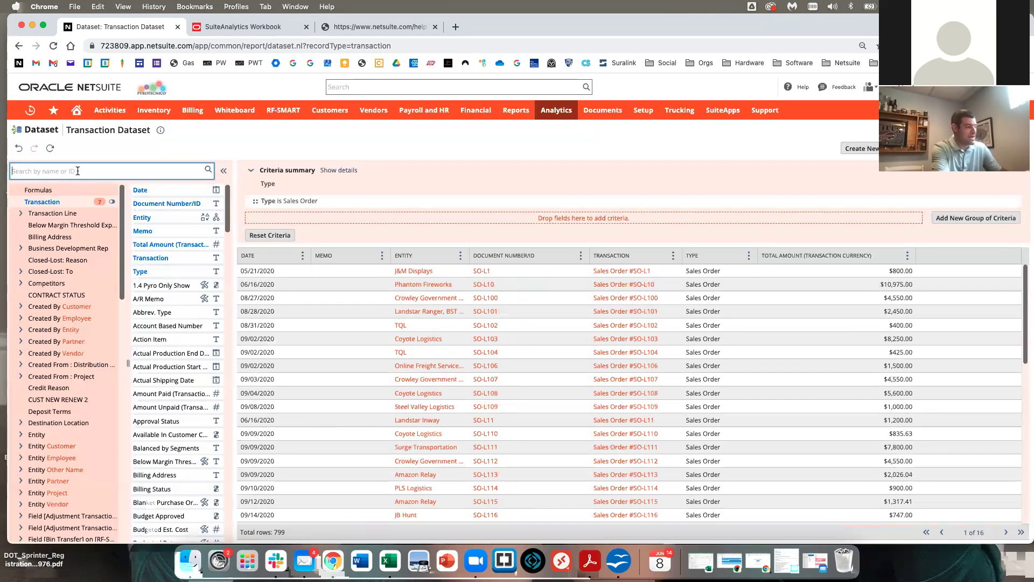
text(sub)
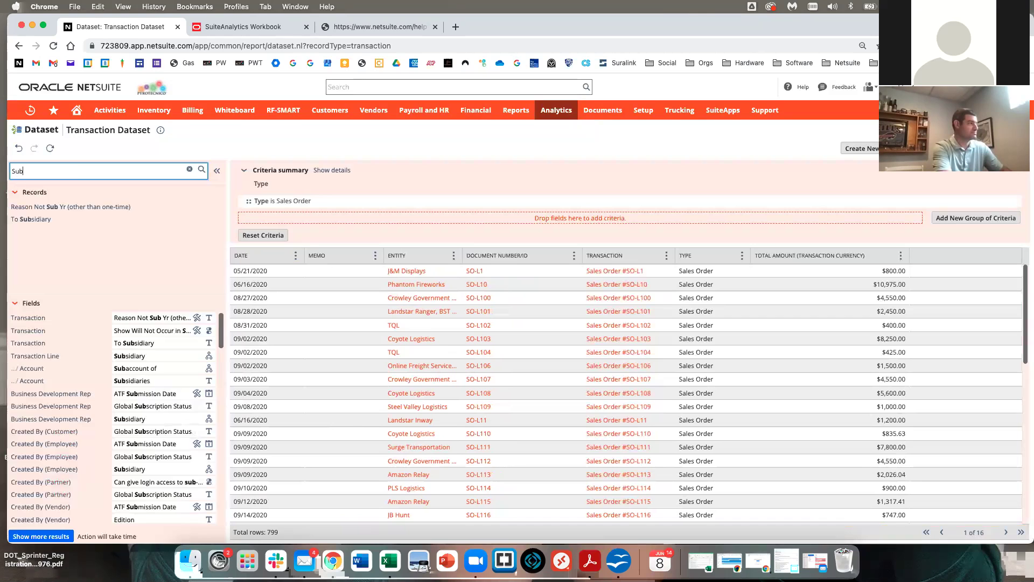
text(sdi)
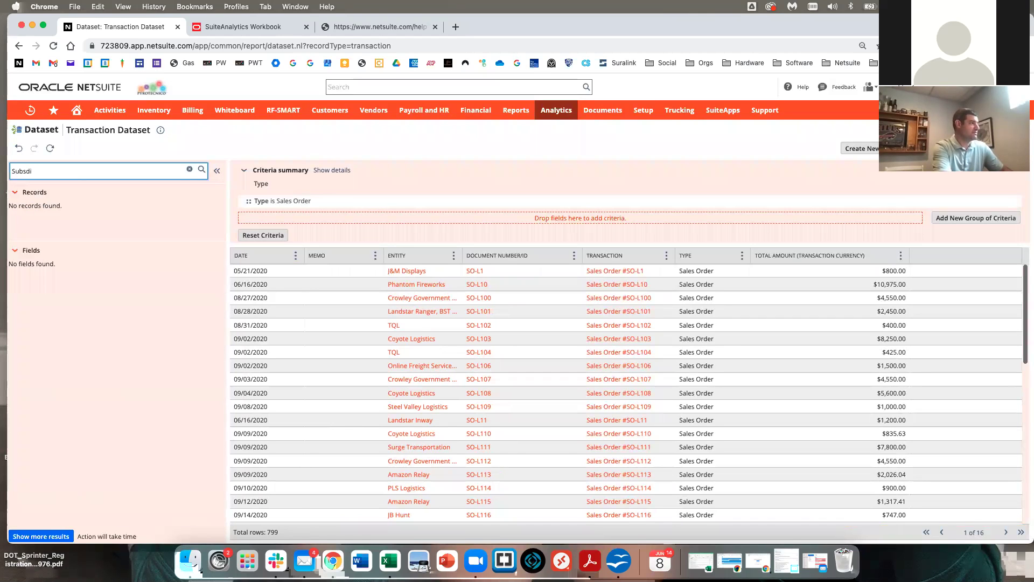
key(BackSpace)
key(BackSpace)
text(id)
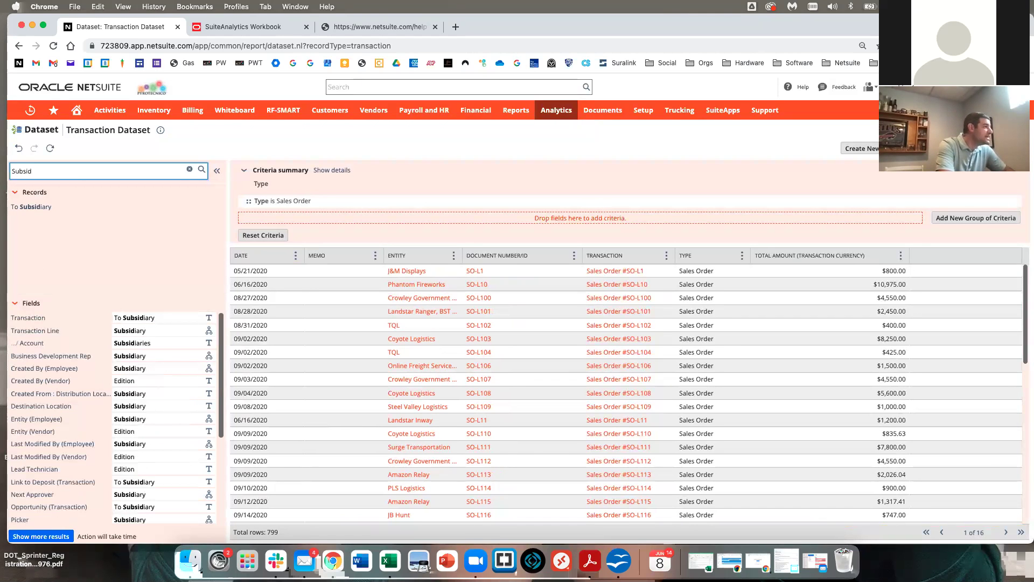
text(a)
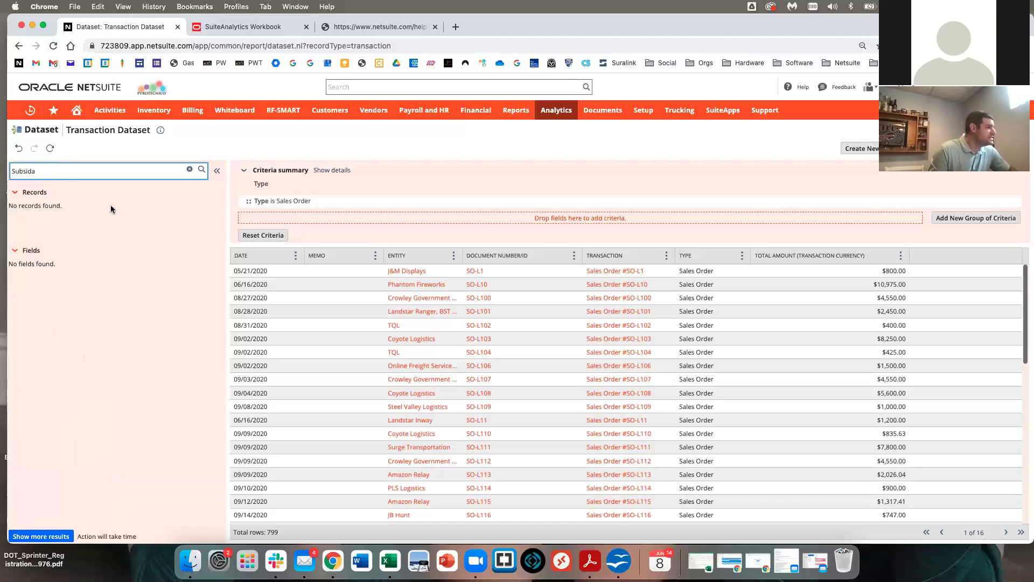
key(BackSpace)
text(ia)
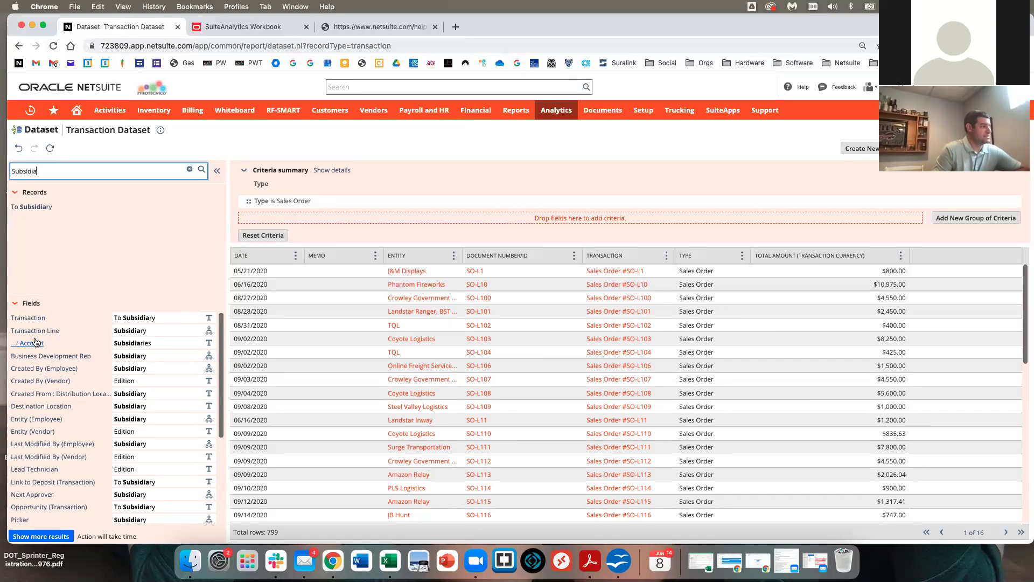
drag(131, 331, 168, 336)
scroll(170, 392, down, 5)
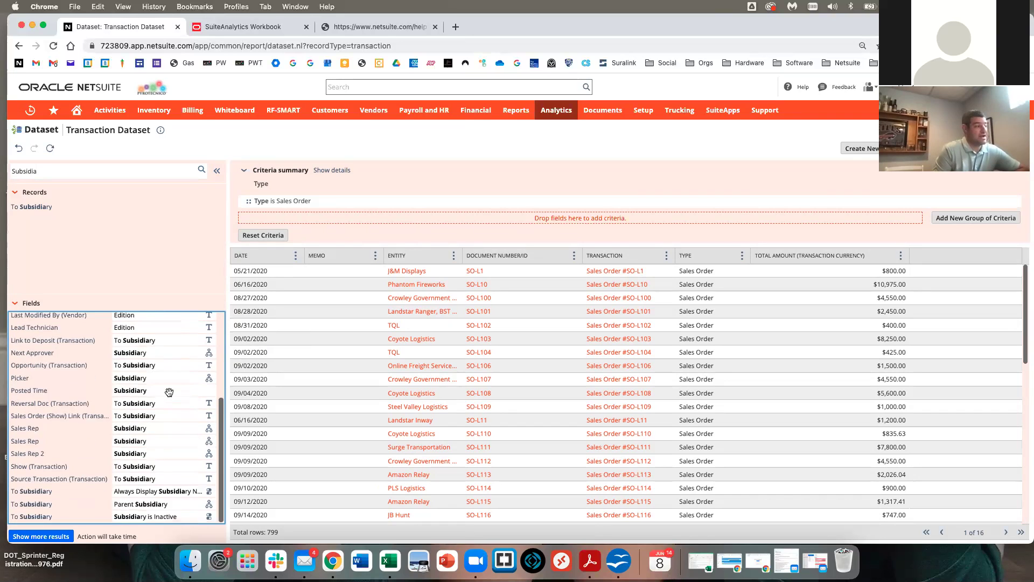
scroll(169, 392, up, 5)
scroll(169, 392, down, 5)
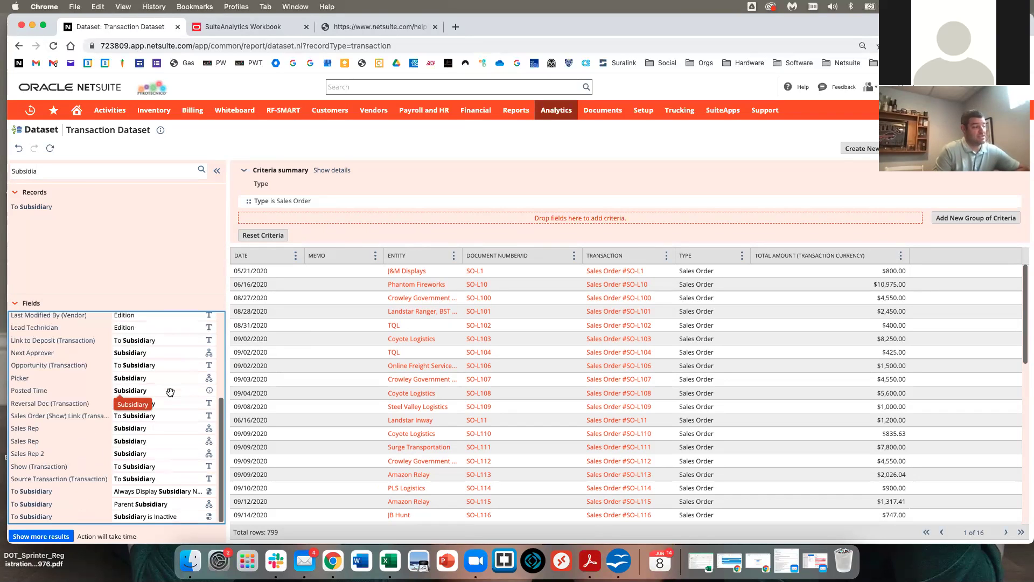
scroll(170, 392, up, 5)
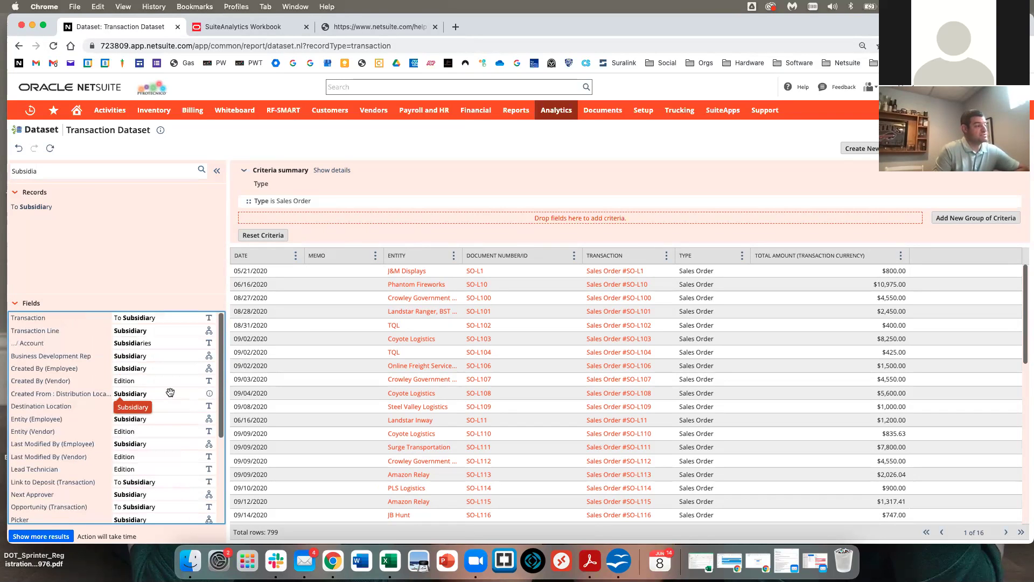
scroll(170, 392, down, 2)
scroll(170, 392, down, 5)
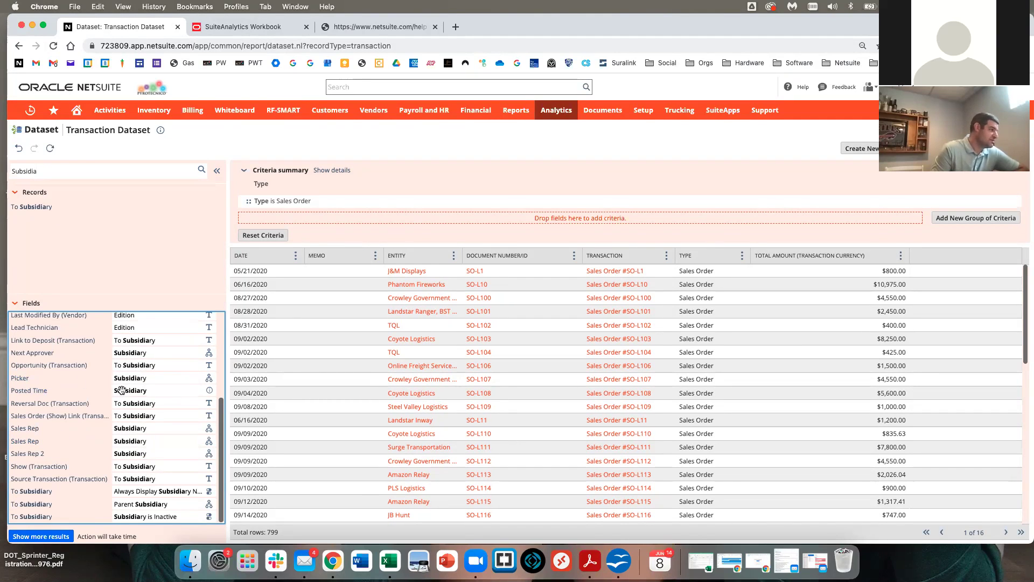
scroll(39, 393, up, 3)
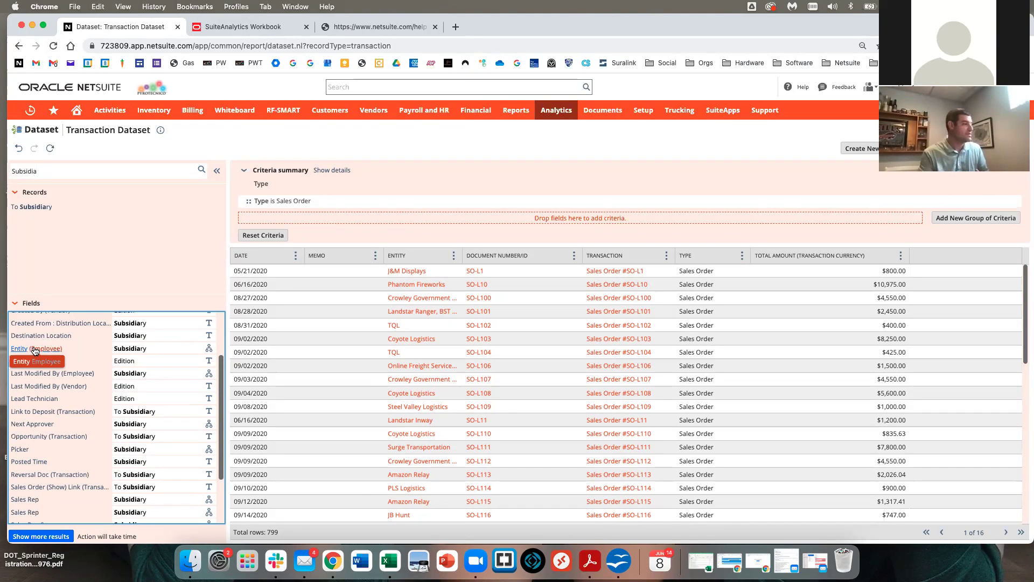
scroll(125, 361, up, 3)
Add a Transaction Line: Subsidiary is FXpedited criterion to the dataset.
drag(132, 330, 319, 218)
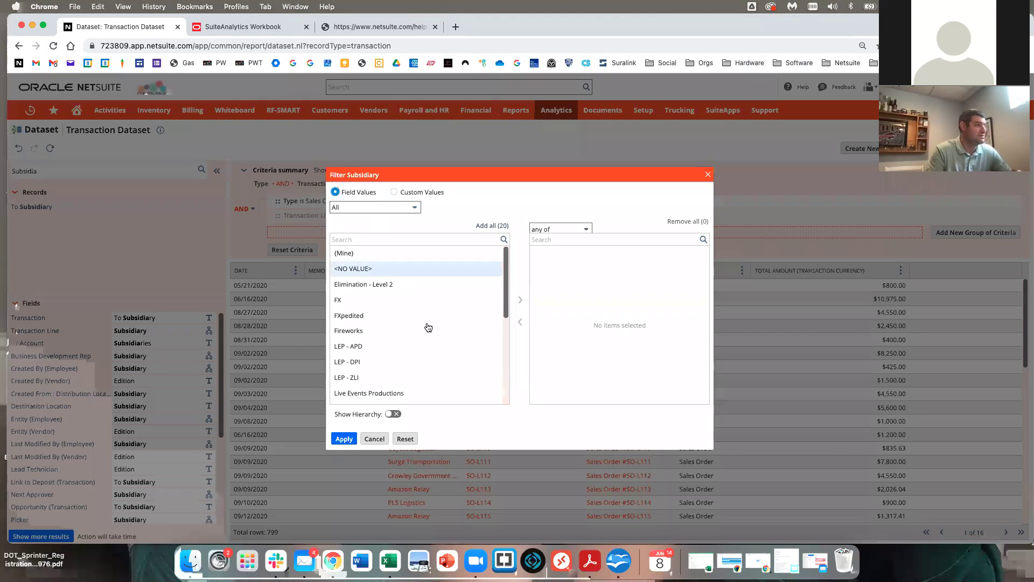
click(349, 317)
click(343, 438)
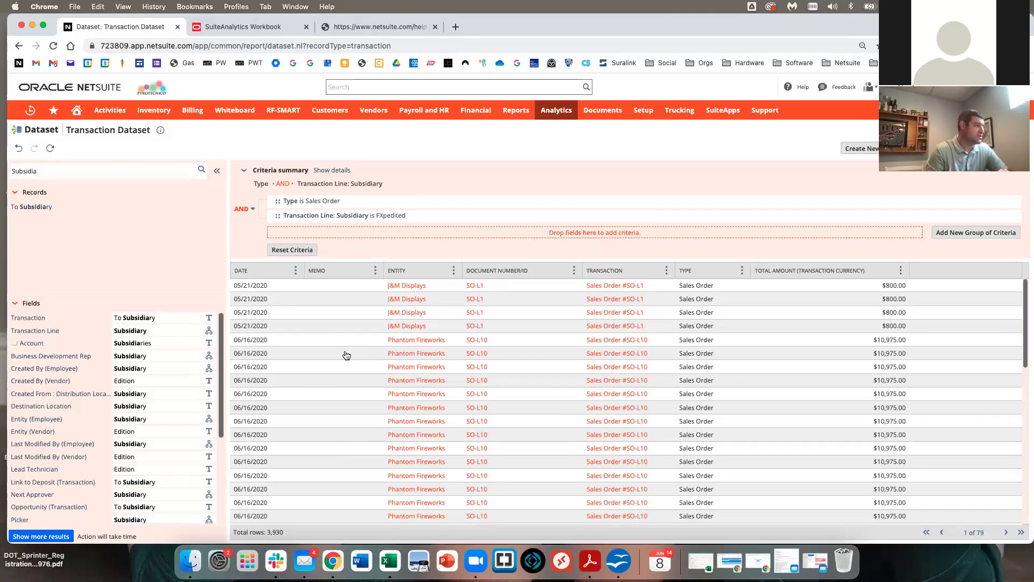
Add a Transaction Line: Main Line is Yes criterion, narrowing results to 799 sales order rows.
drag(81, 171, 3, 168)
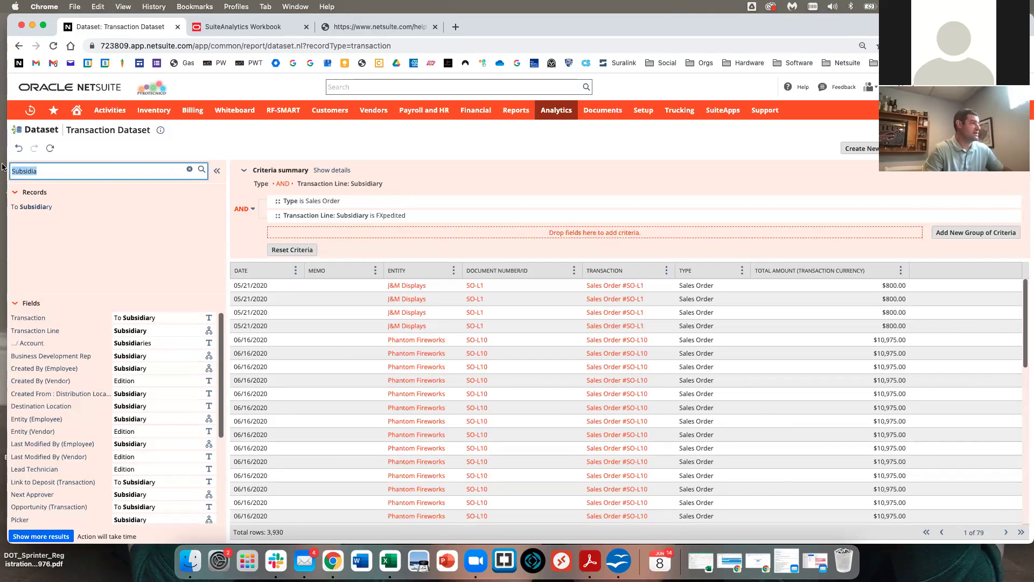
text(Main)
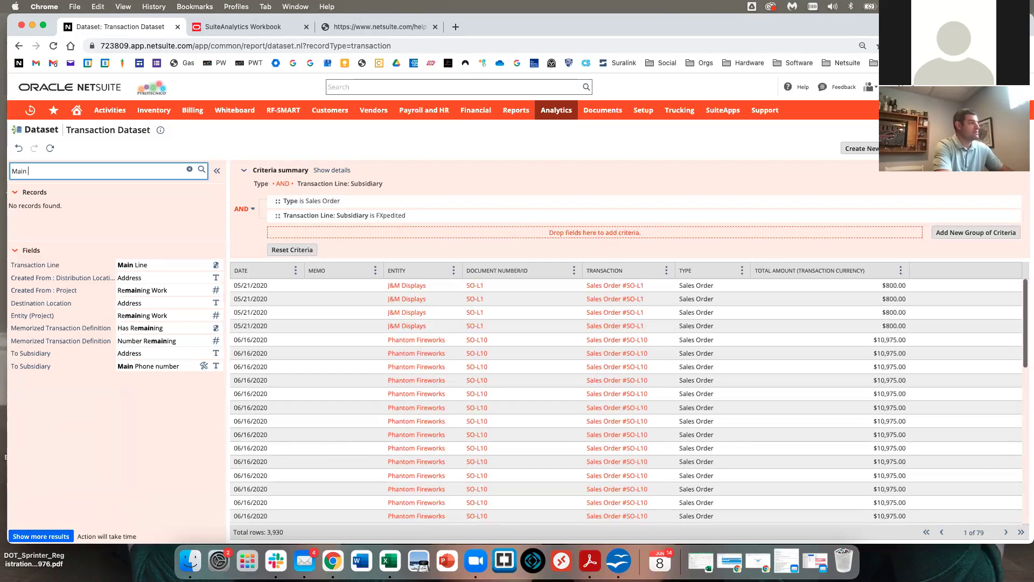
drag(152, 265, 454, 230)
click(345, 307)
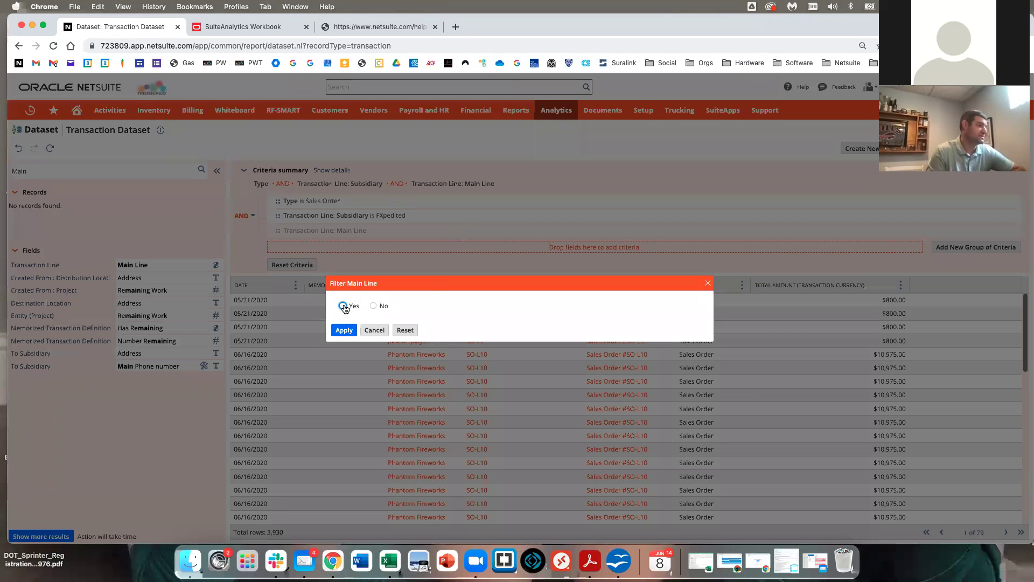
click(344, 329)
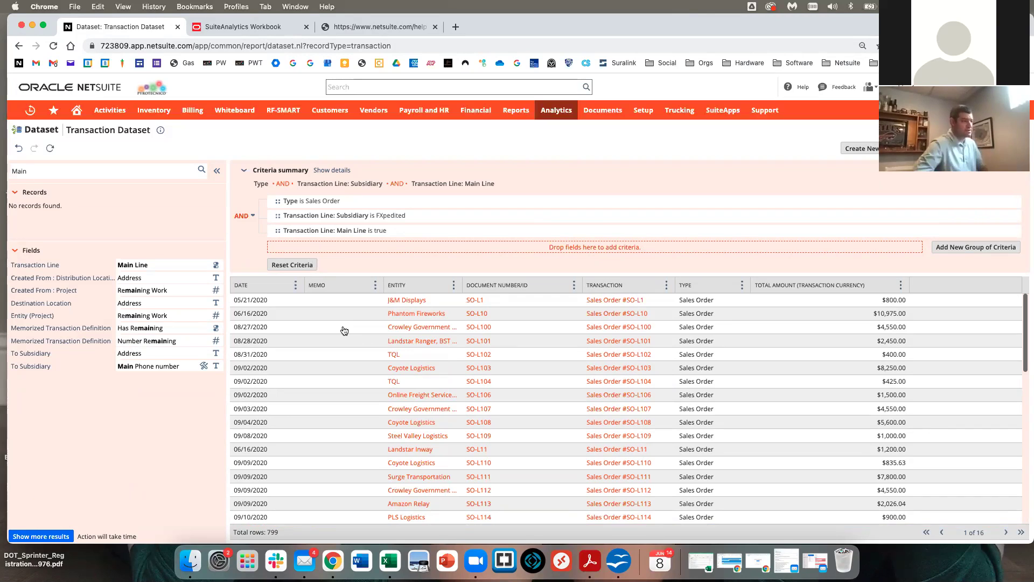
Sort by Document Number/ID ascending and switch Main Line to No, showing 3,135 line rows.
click(574, 284)
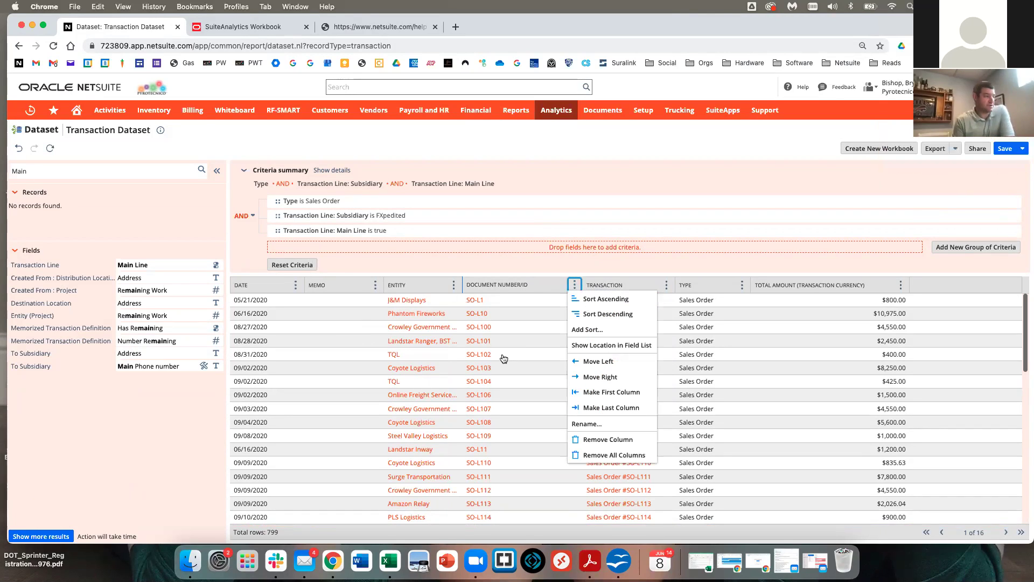
click(604, 299)
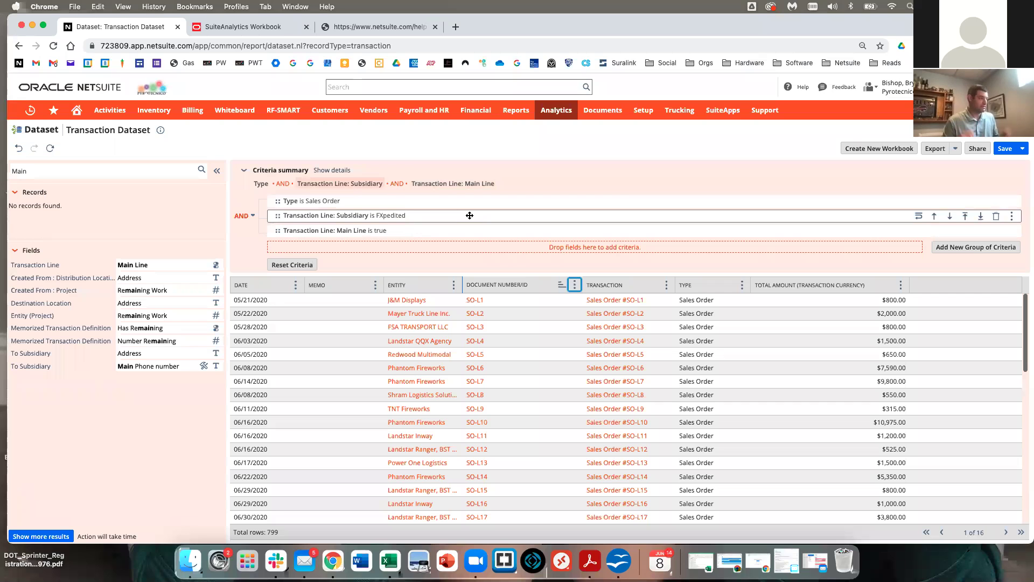
click(371, 232)
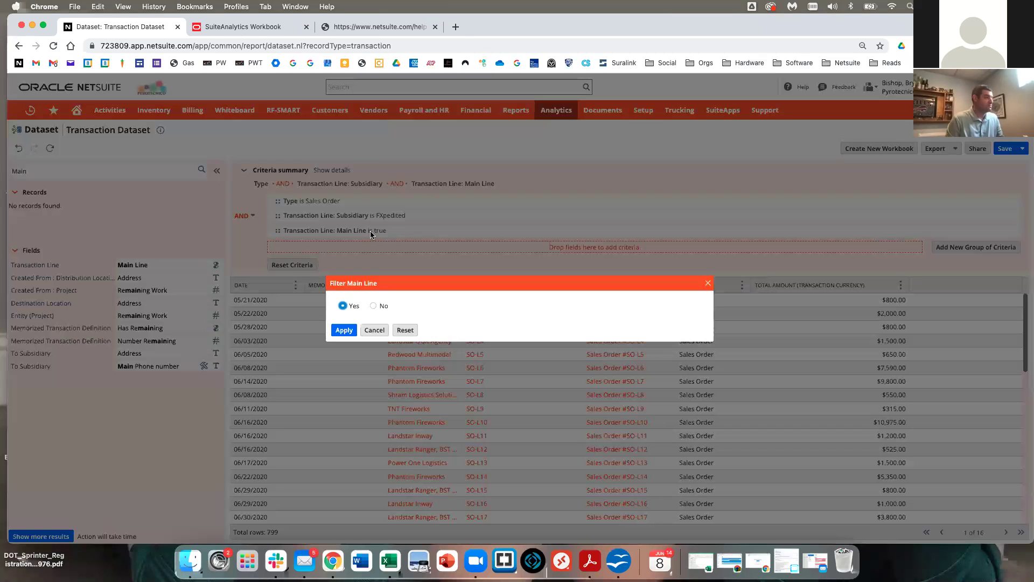
click(374, 305)
click(344, 330)
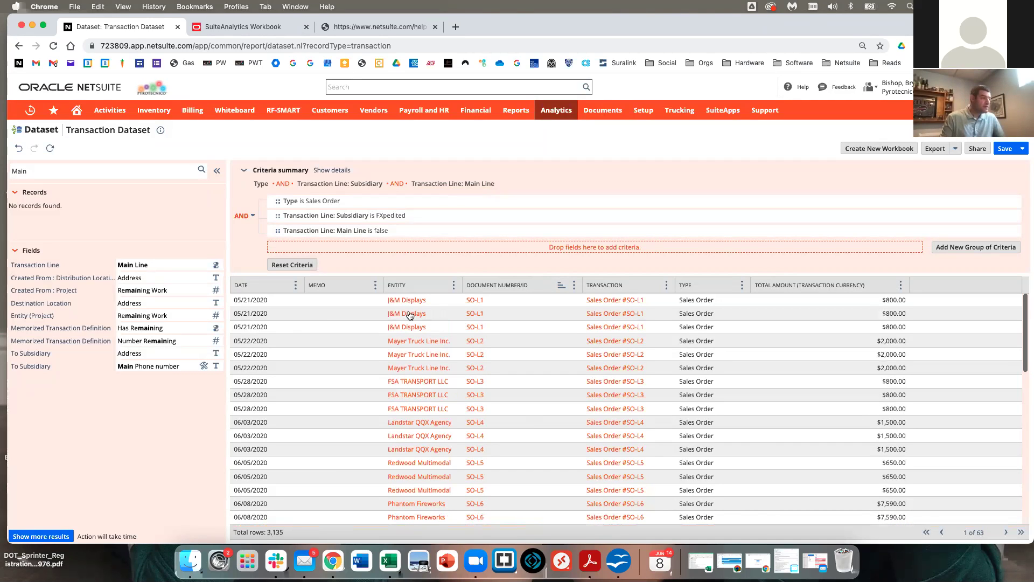
Open sales order SO-L1 in a new tab and scroll down to its Items sublist.
click(479, 300)
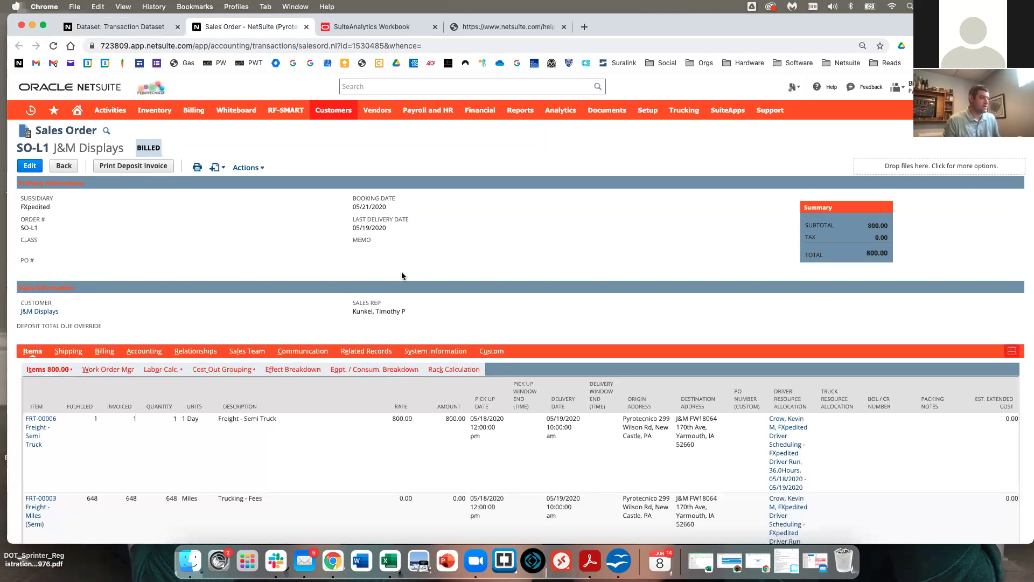
scroll(396, 272, down, 3)
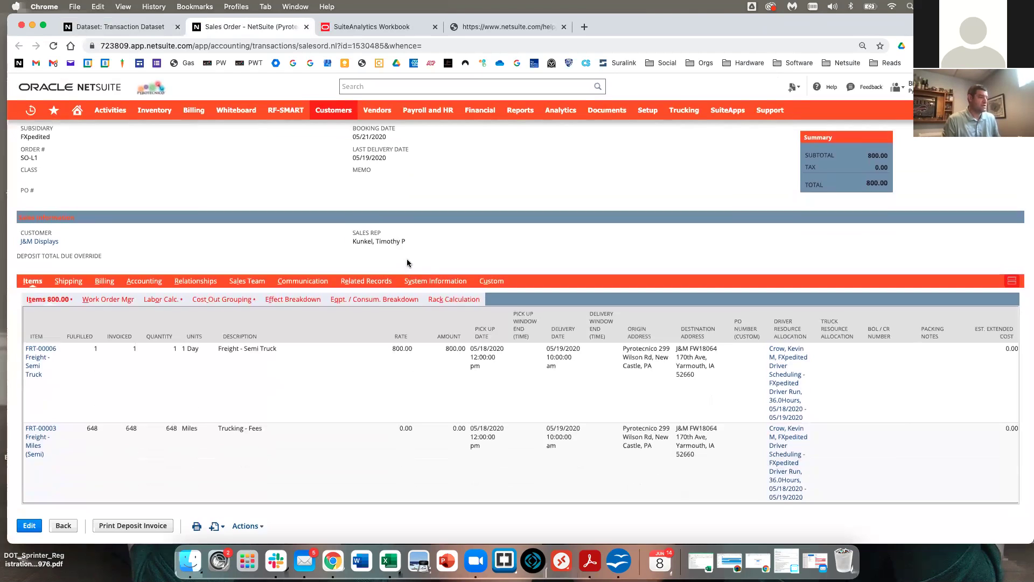
scroll(355, 301, up, 3)
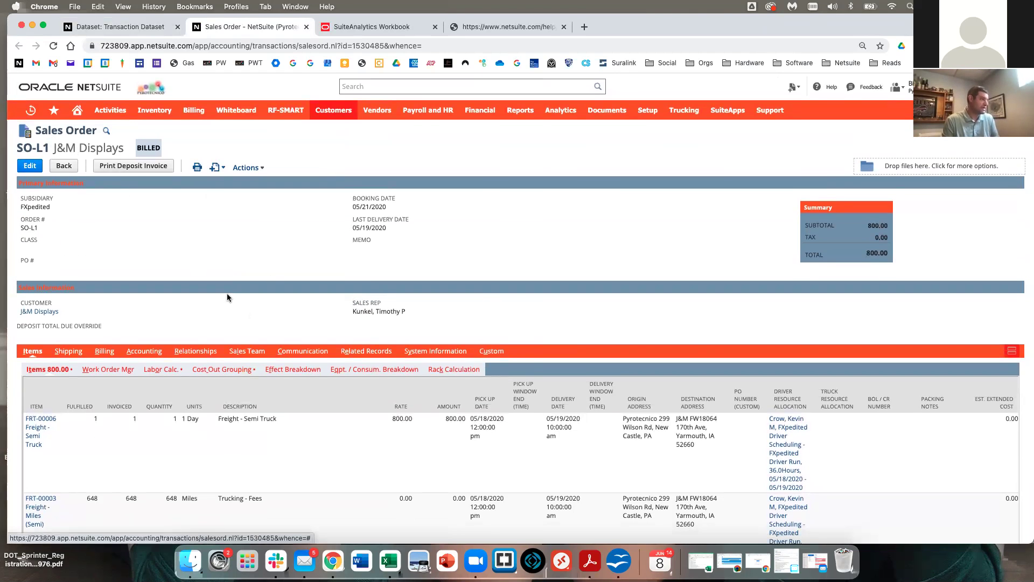
scroll(228, 293, down, 1)
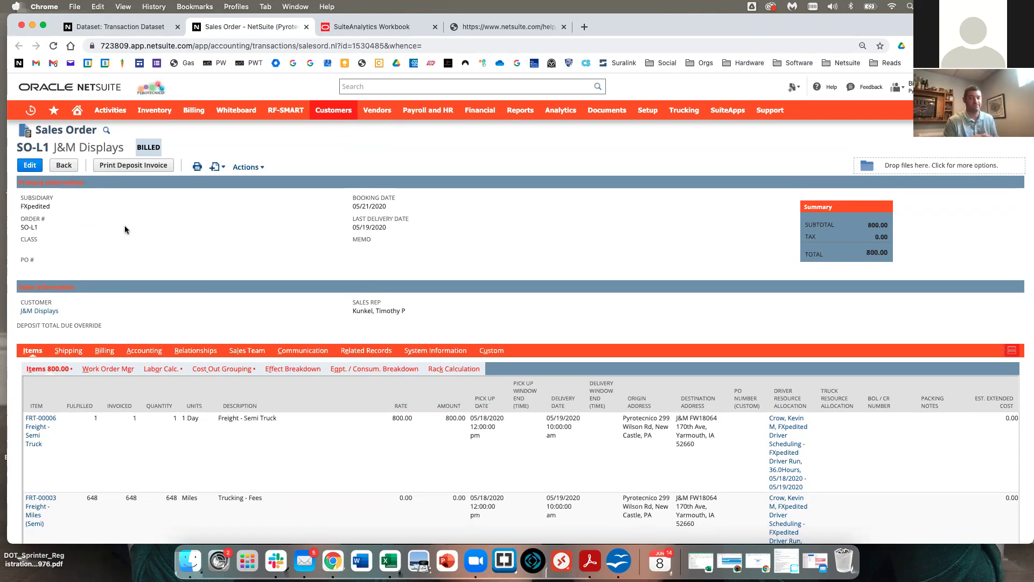
scroll(148, 230, down, 3)
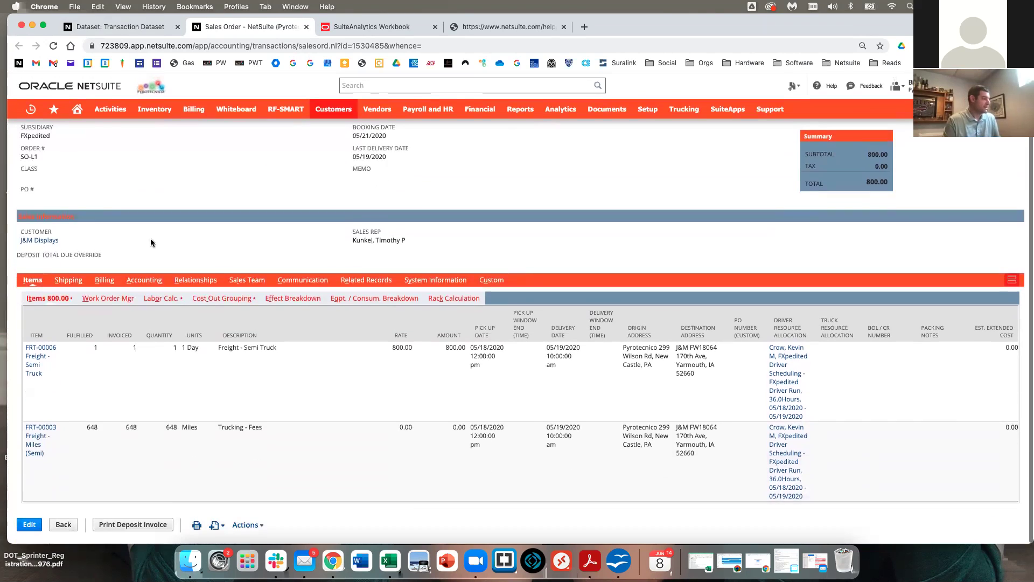
Highlight the Freight - Miles (Semi) 648 quantity and first line's quantity, rate and amount.
drag(46, 457, 25, 437)
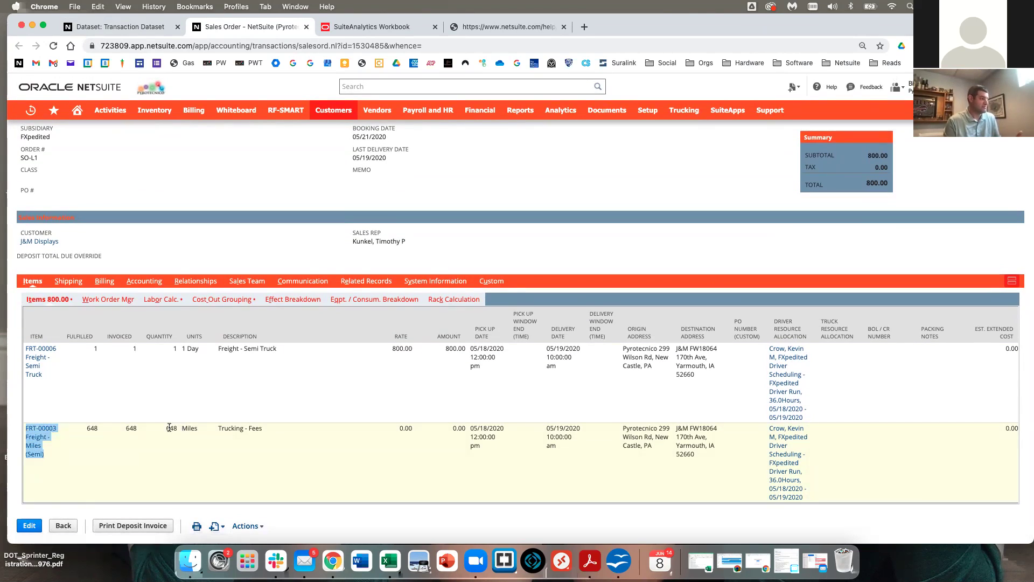
drag(194, 429, 166, 428)
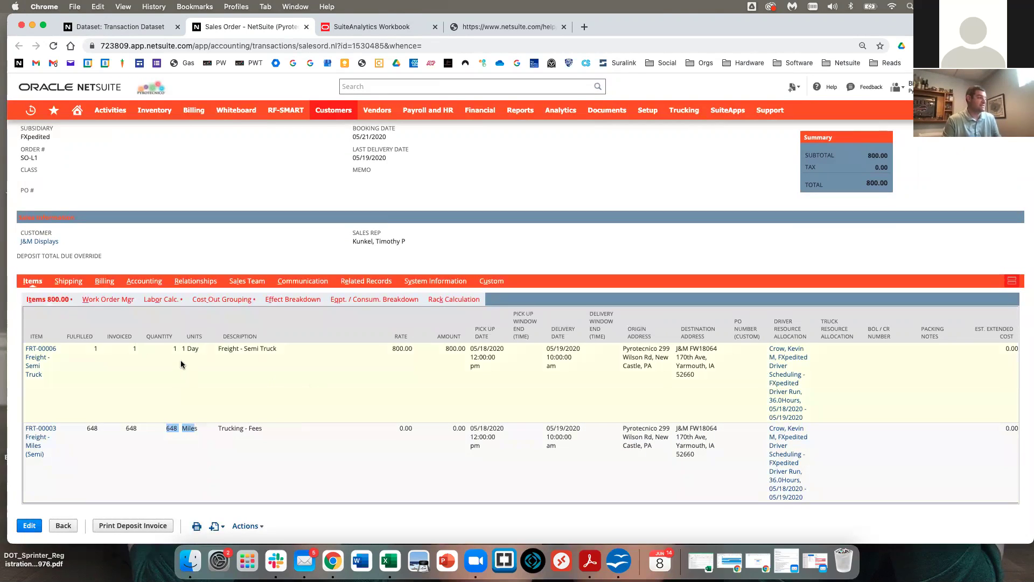
drag(191, 349, 132, 346)
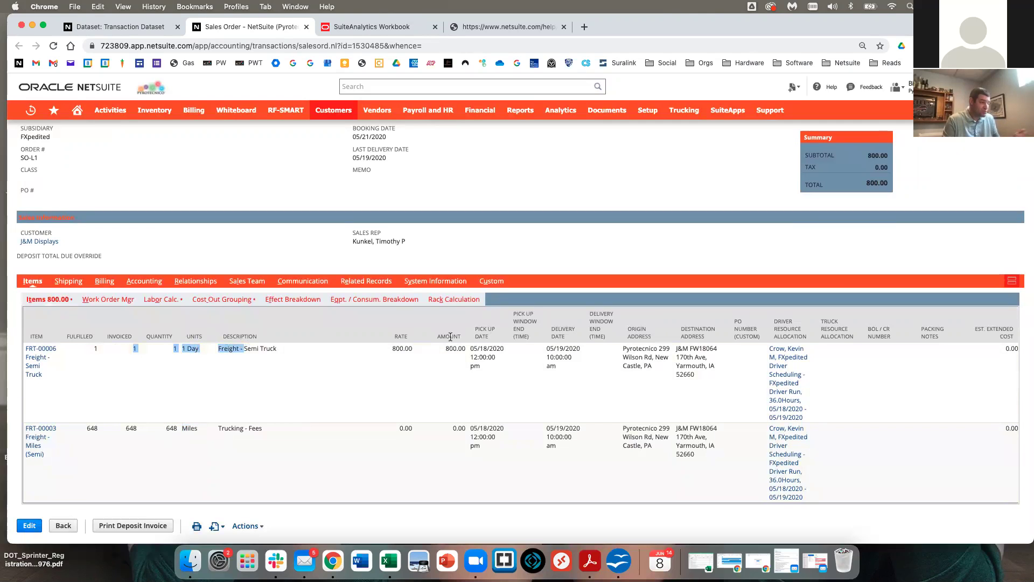
drag(511, 349, 393, 349)
click(163, 429)
drag(164, 429, 262, 430)
scroll(331, 367, up, 3)
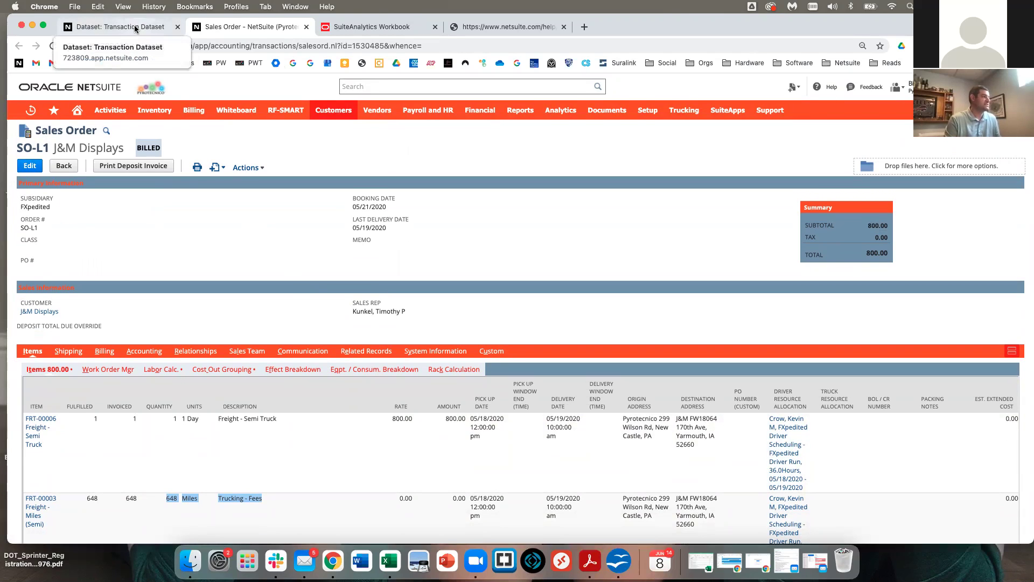
scroll(201, 230, down, 3)
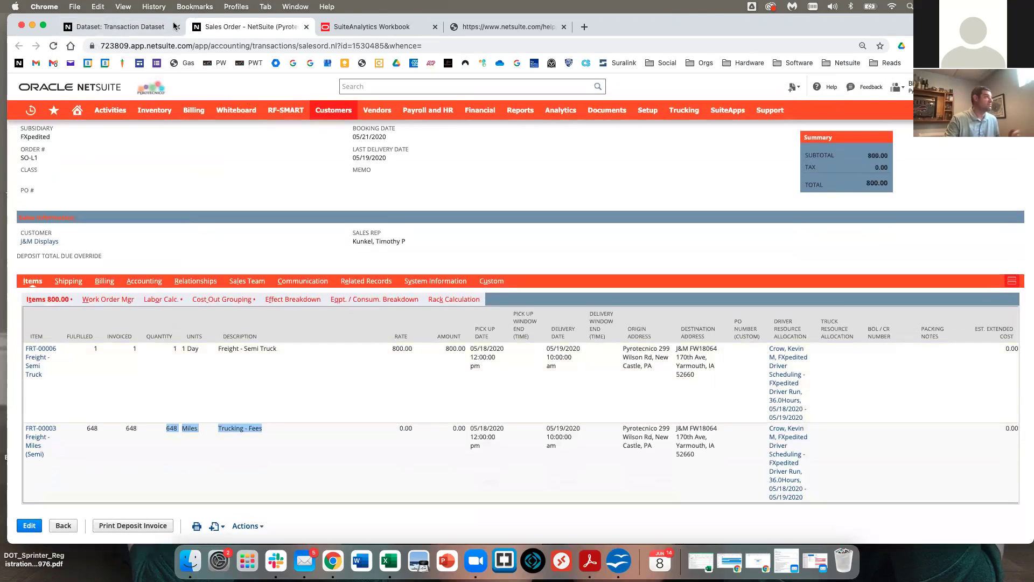
click(153, 27)
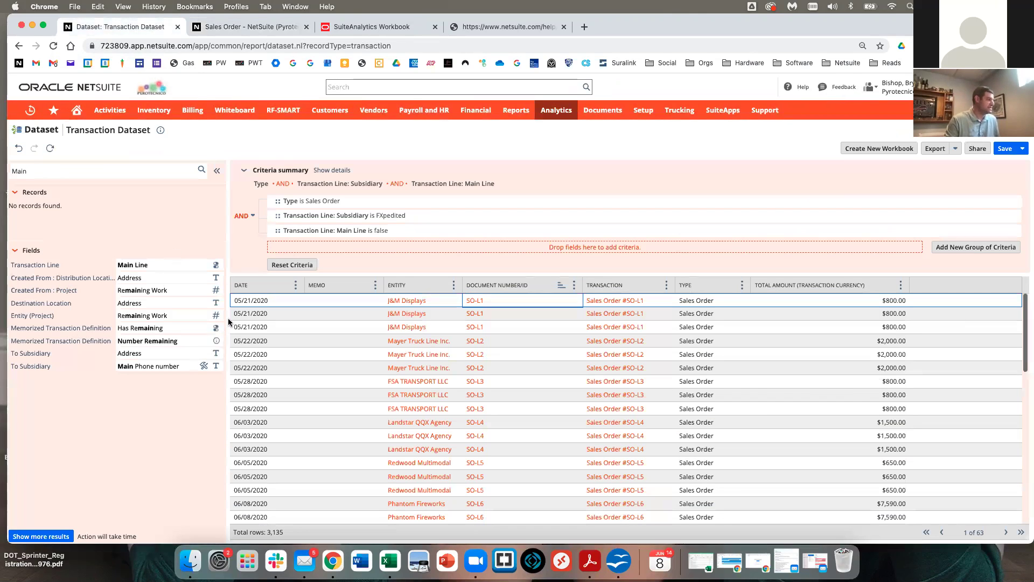
Search the fields for 'item' and drag the Item field into the criteria.
click(186, 170)
text(itemn)
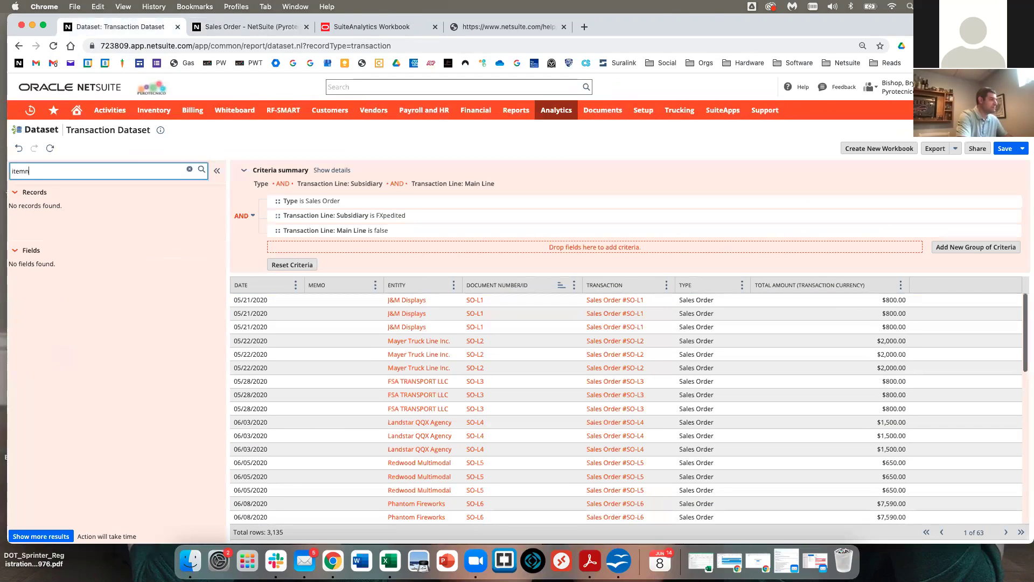
key(BackSpace)
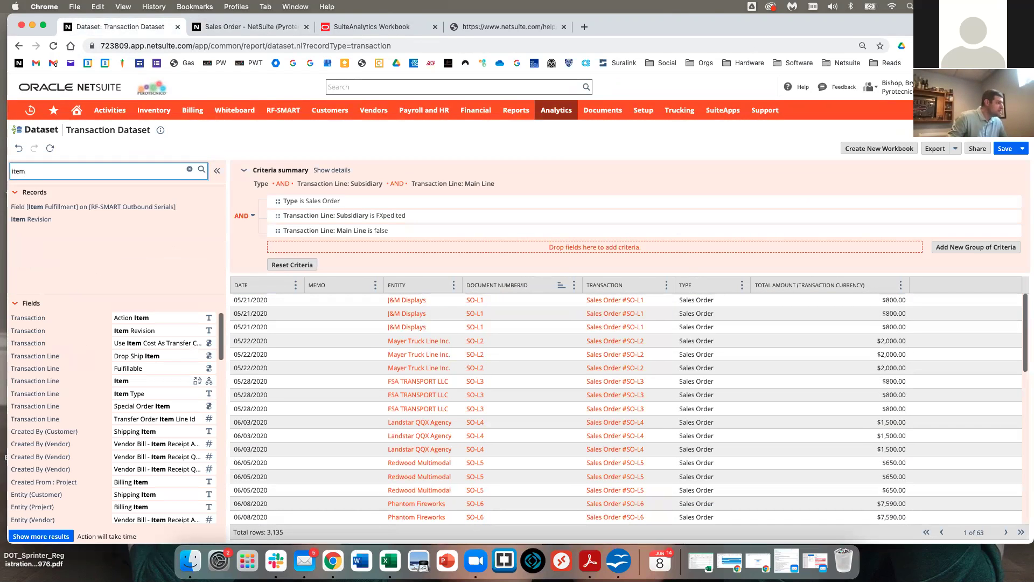
drag(132, 381, 338, 247)
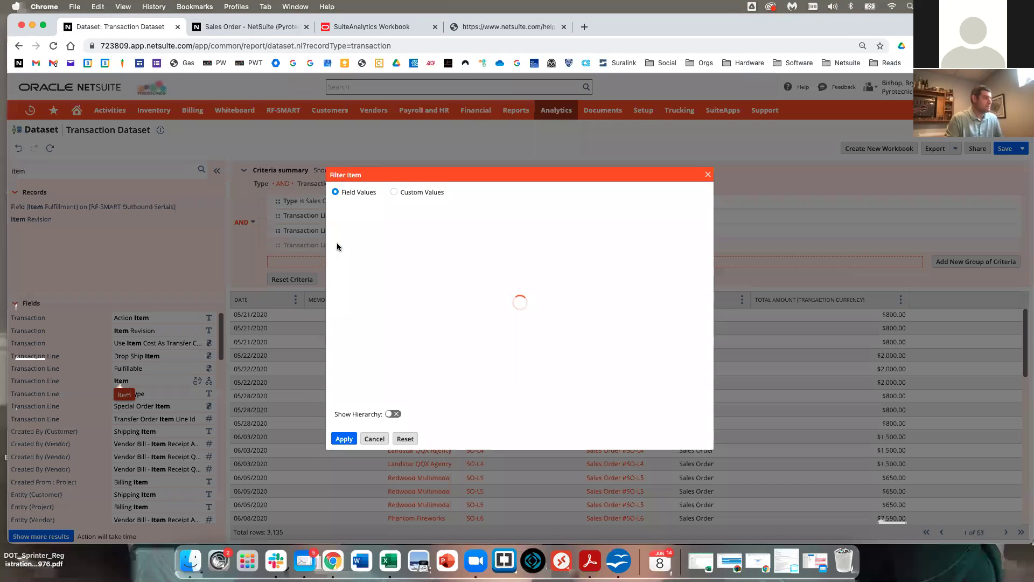
Search Item values for FRT-00003, clear it to browse all values, and close without adding.
click(429, 223)
text(FRT-00003)
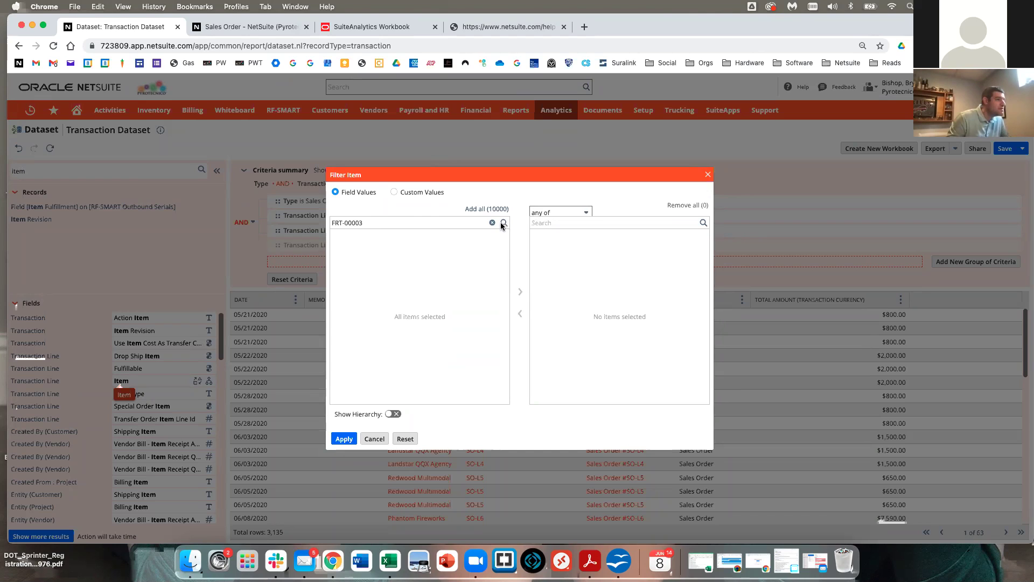
click(580, 212)
click(534, 221)
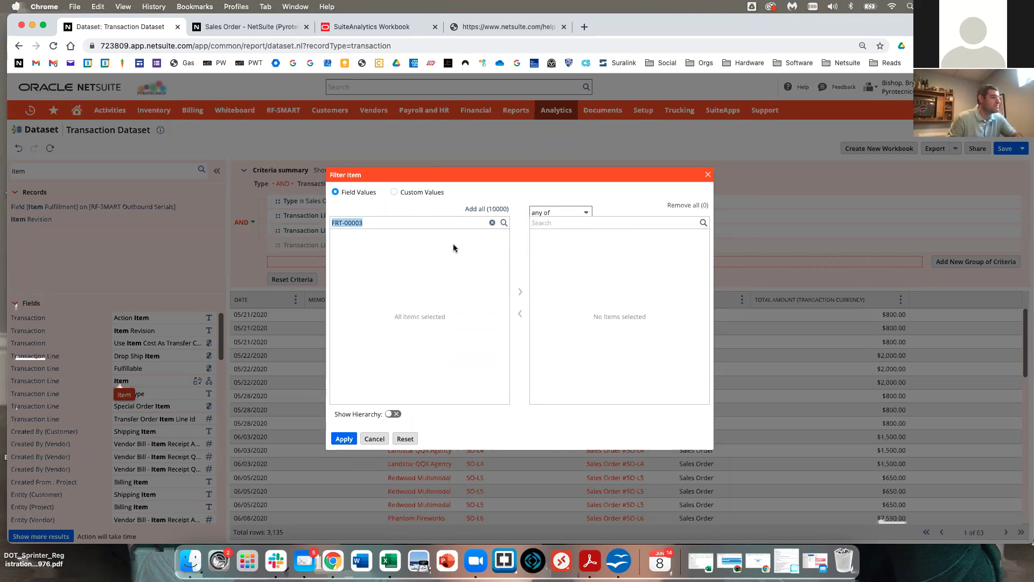
click(492, 222)
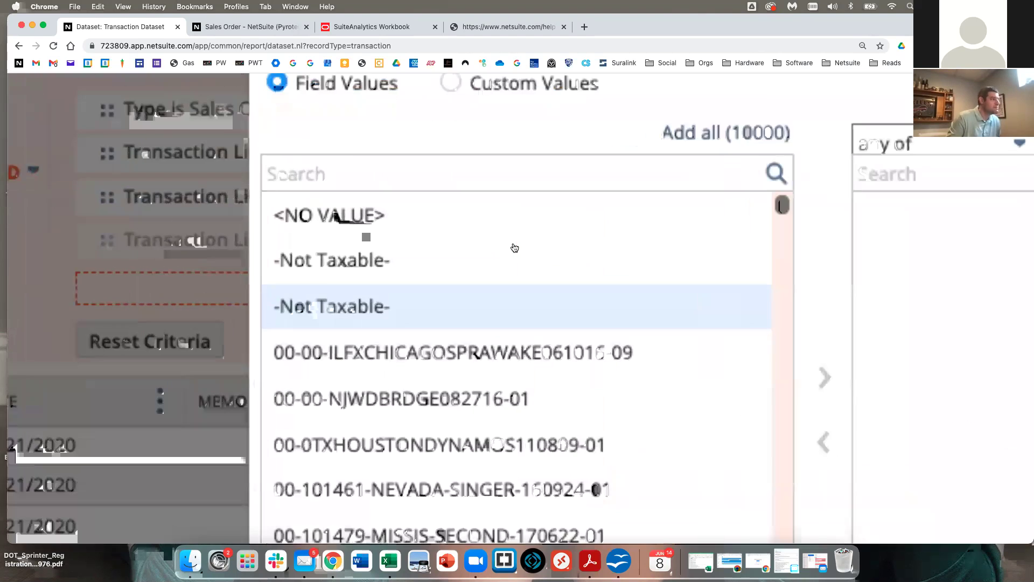
click(417, 251)
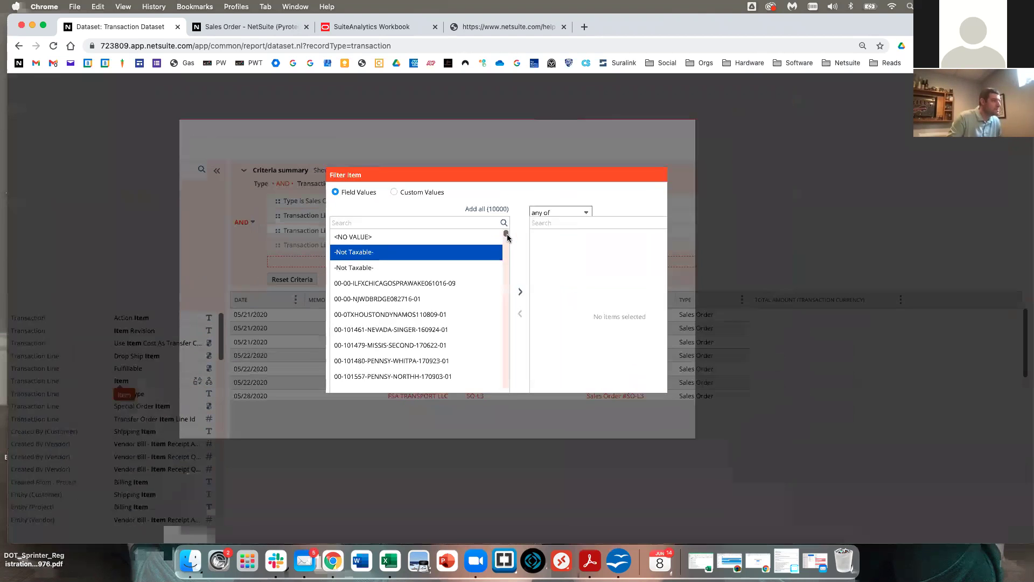
drag(508, 237, 500, 314)
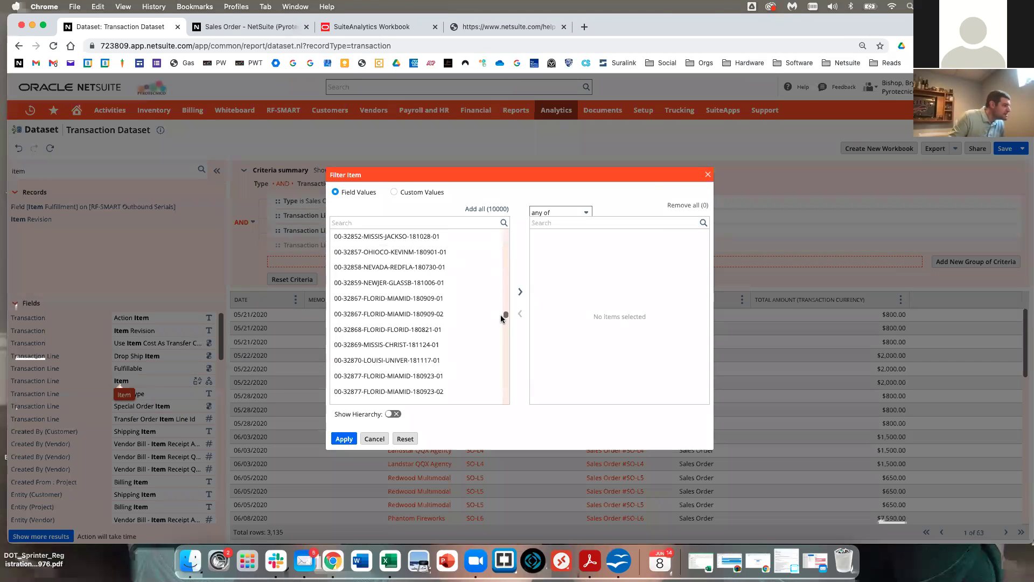
click(707, 174)
Save the dataset under the new name 'Test PNUG Data Set'.
click(1005, 148)
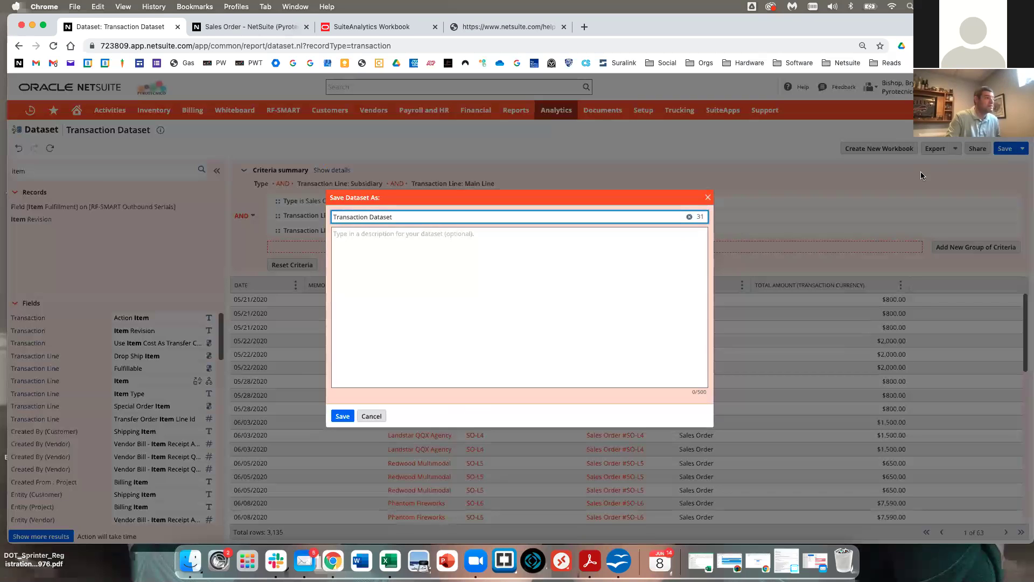
triple_click(458, 215)
text(Test PNUG)
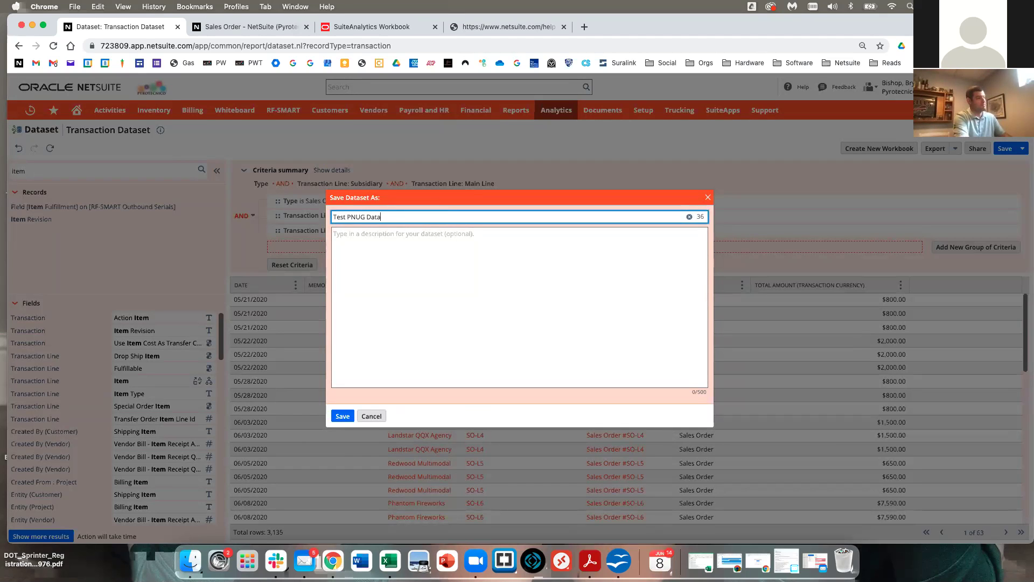
click(341, 418)
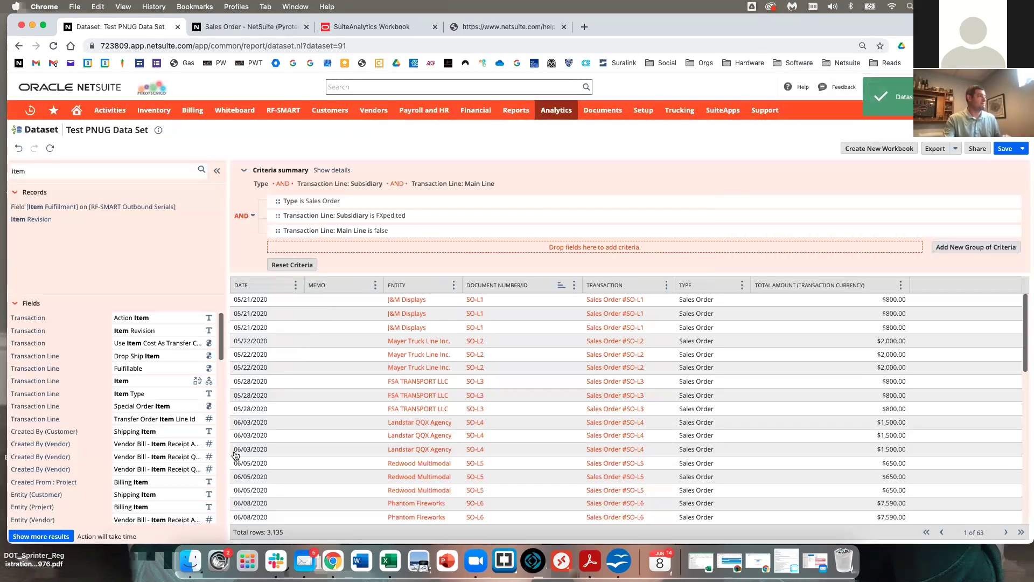
mouse_move(577, 106)
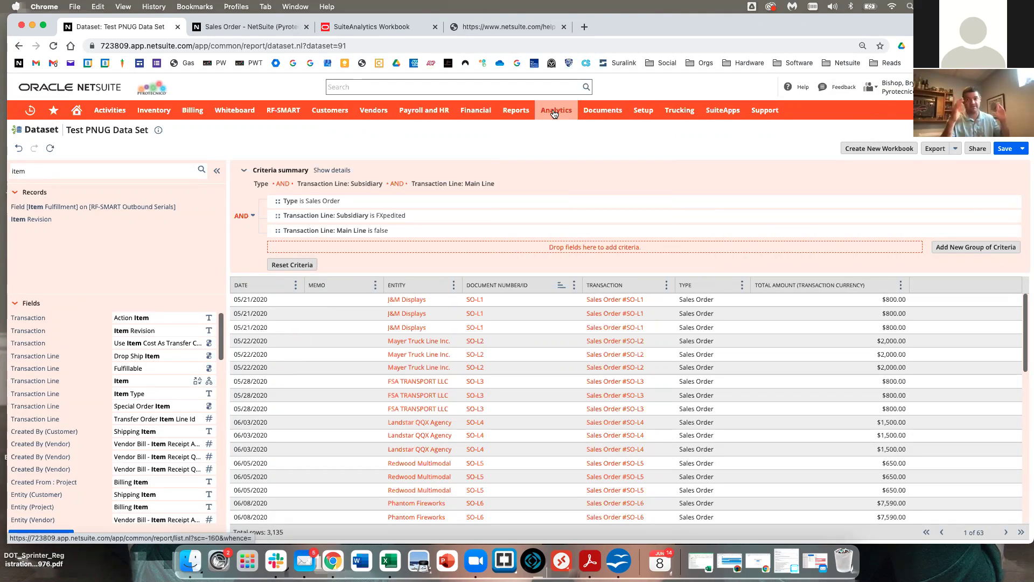
From Analytics Home, expand My favorite workbooks and open FXpedited Mile Information (Sales Order).
click(559, 114)
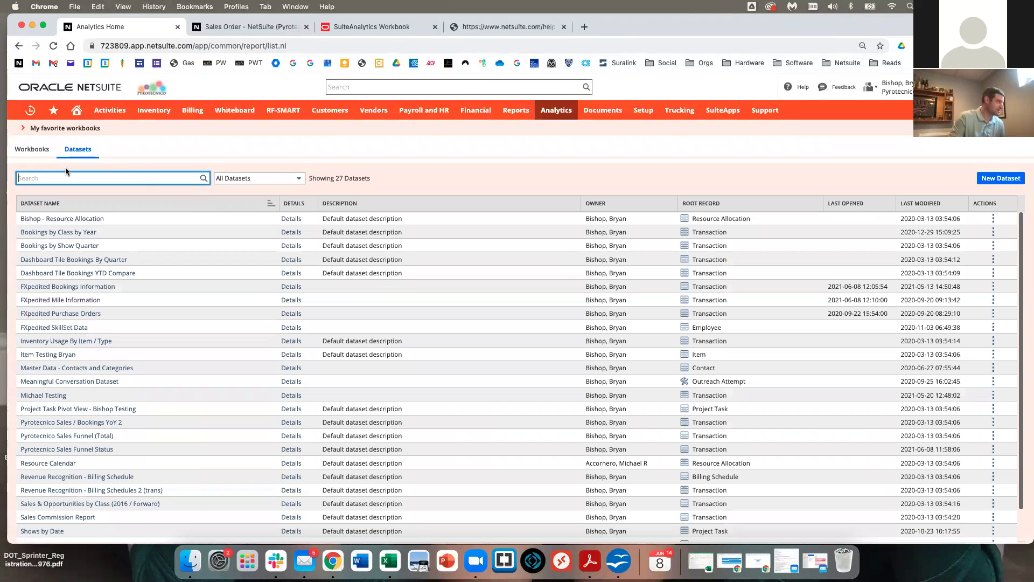
click(55, 129)
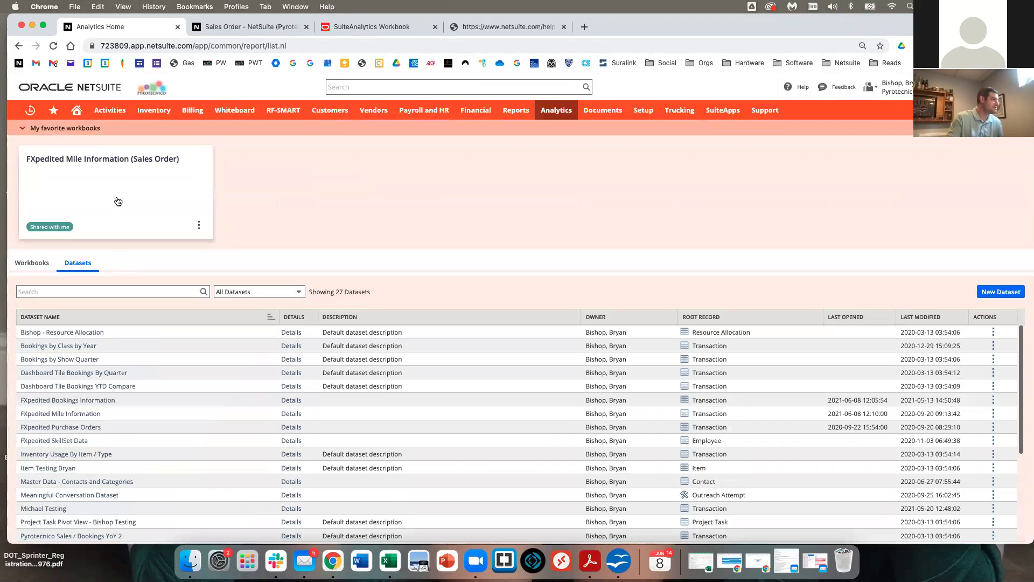
click(198, 226)
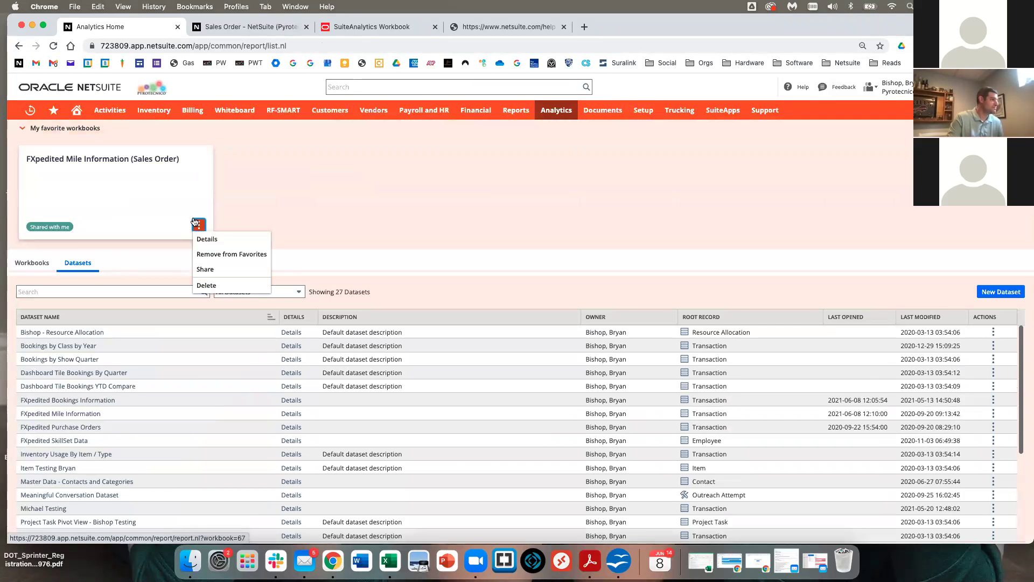
click(172, 192)
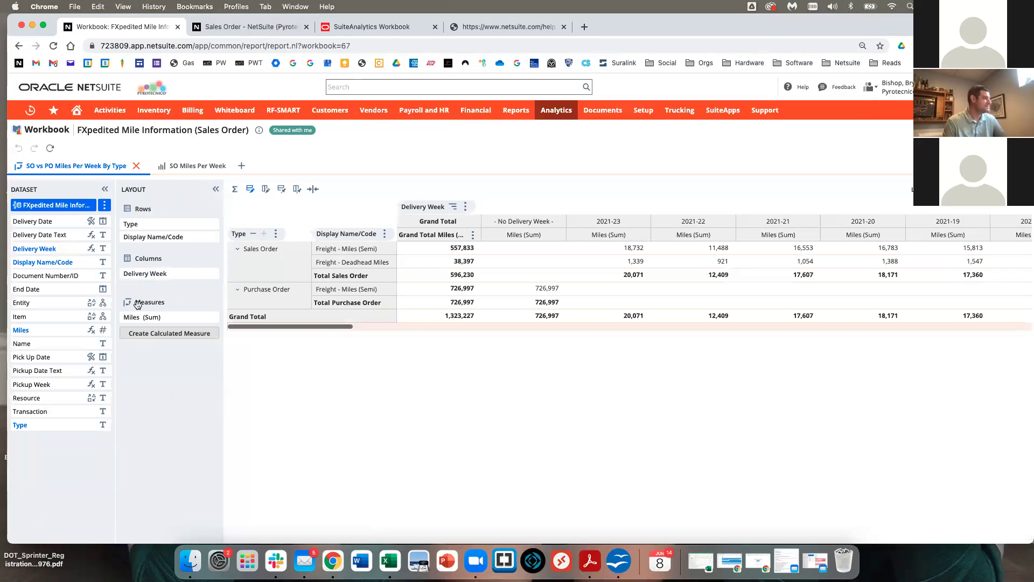
Dismiss the Clear cache popover, collapse and re-expand the Dataset panel, and open the dataset's ⋮ menu.
mouse_move(603, 110)
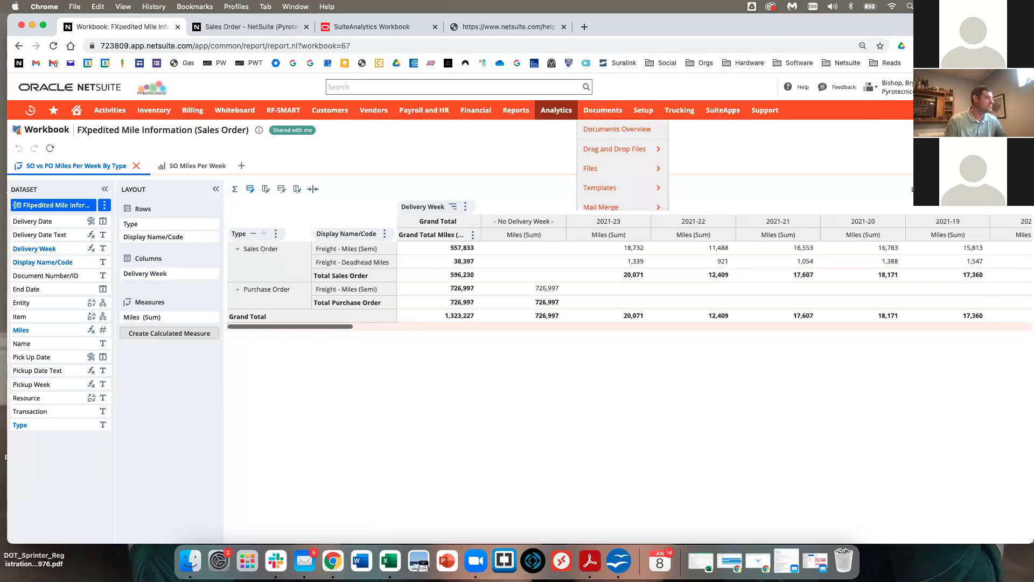
click(1013, 190)
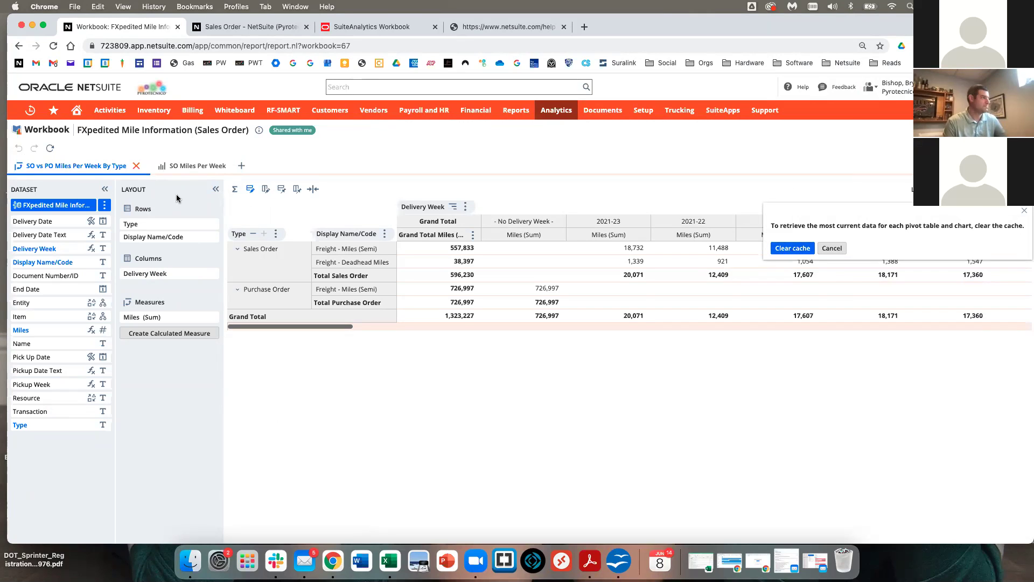
click(105, 189)
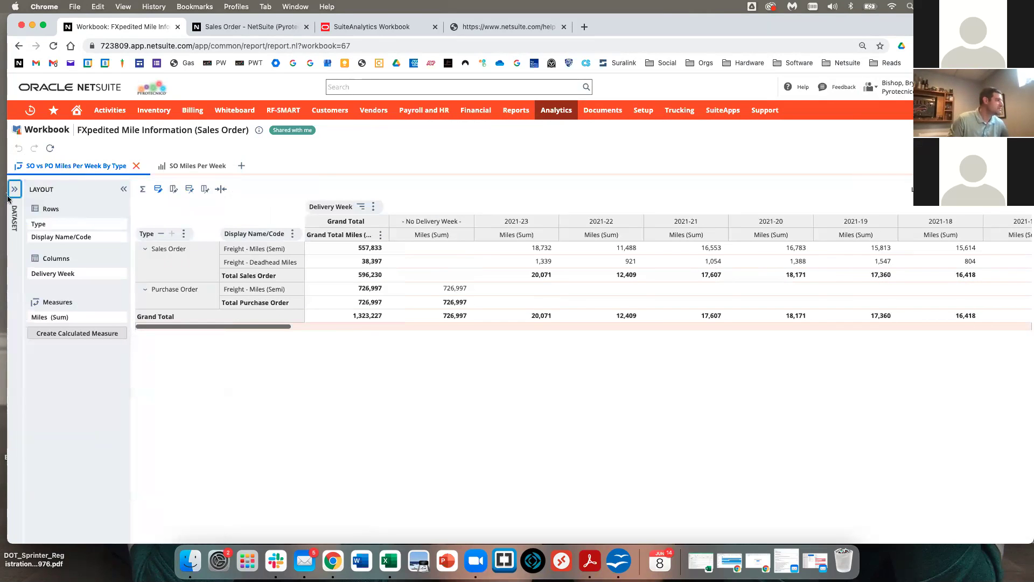
click(14, 189)
click(105, 206)
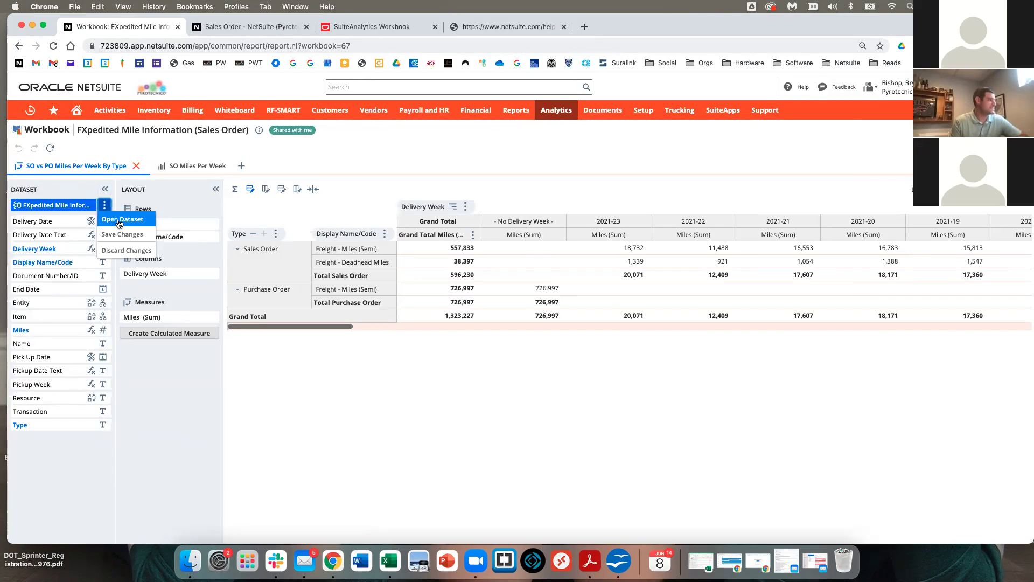
Open the underlying dataset, copy FRT-00003 from its Item criterion, then go to the Workbook guide PDF.
click(119, 220)
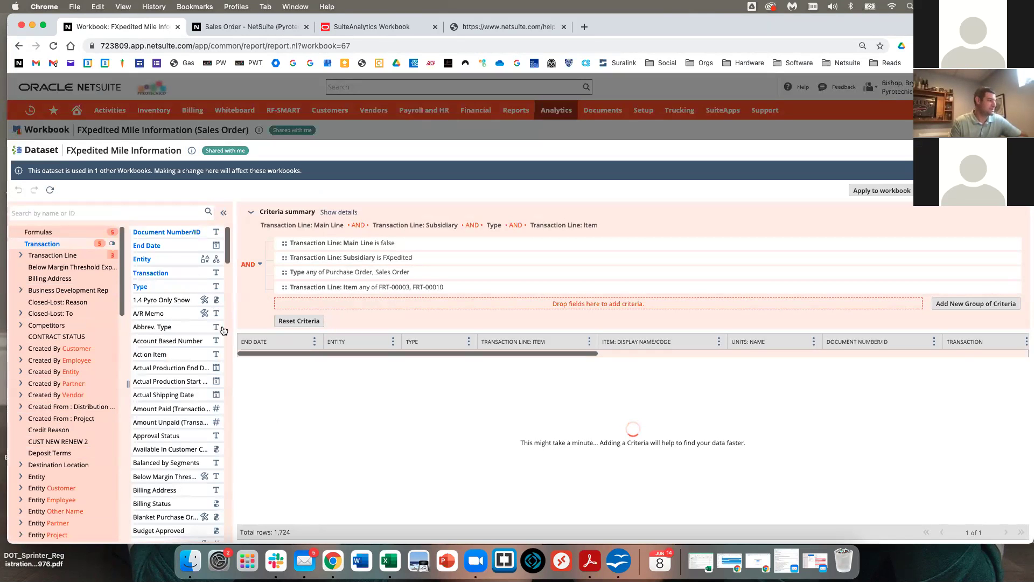
click(387, 290)
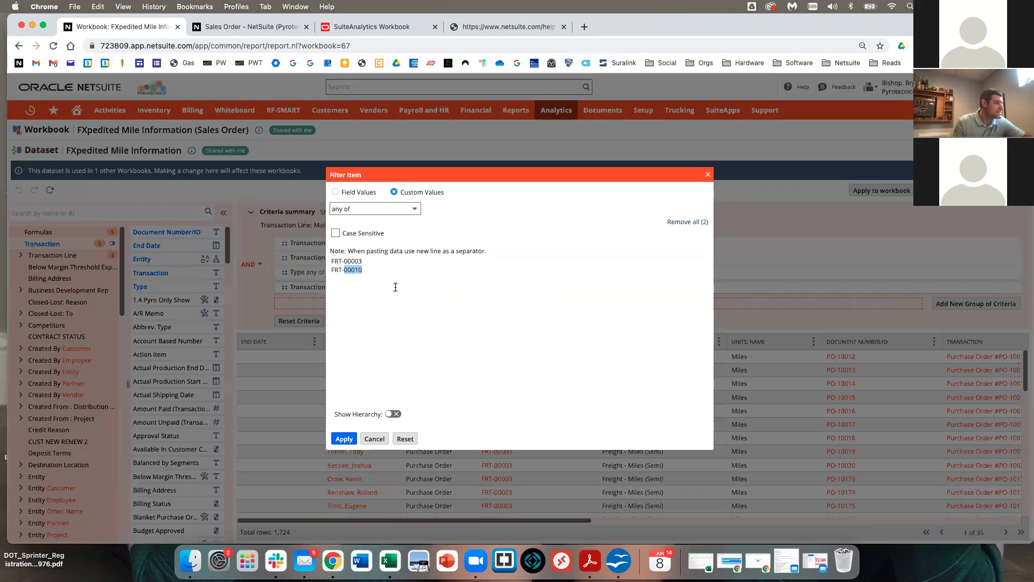
drag(363, 262, 311, 264)
right_click(348, 264)
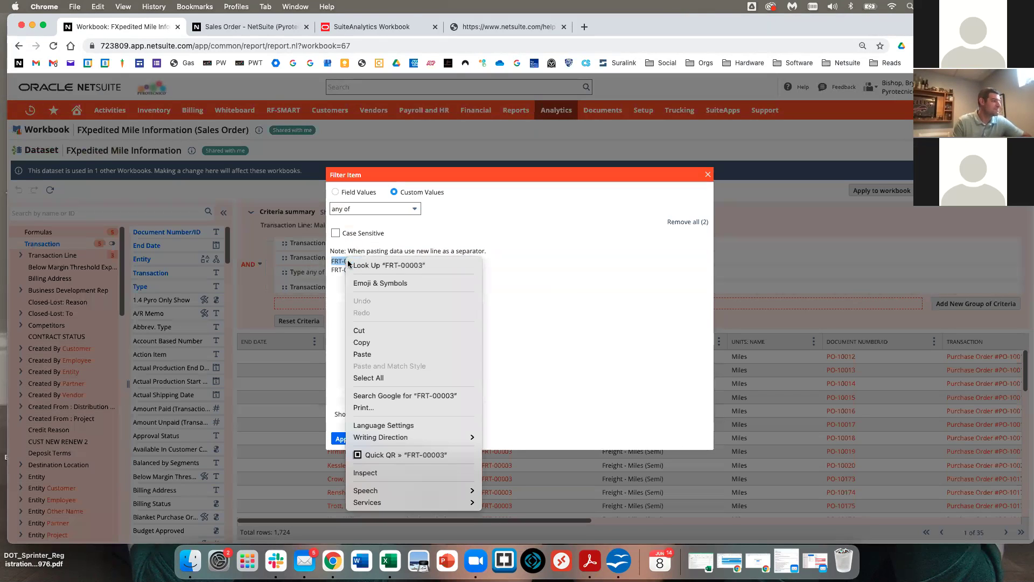
click(380, 343)
click(371, 438)
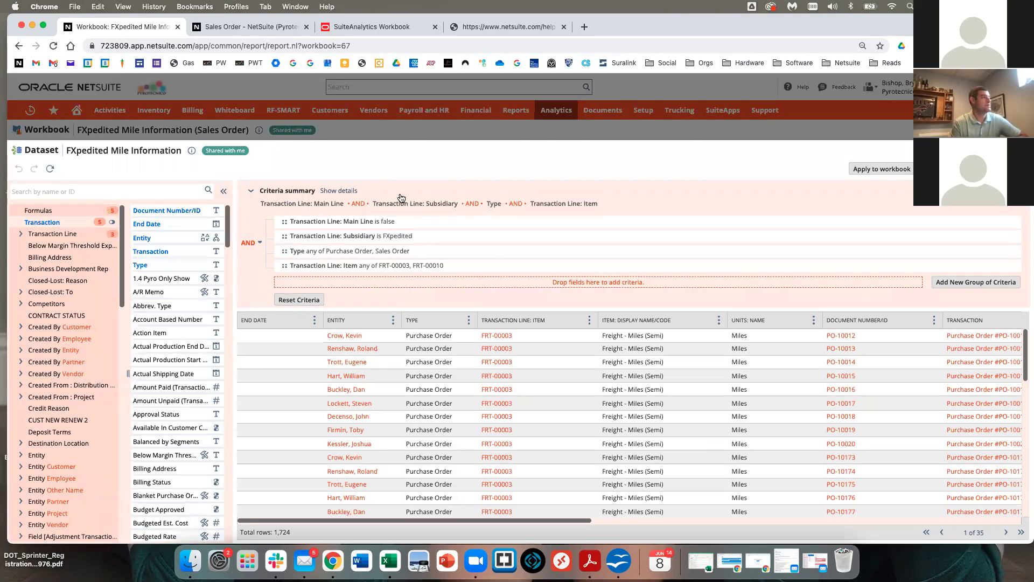
click(353, 32)
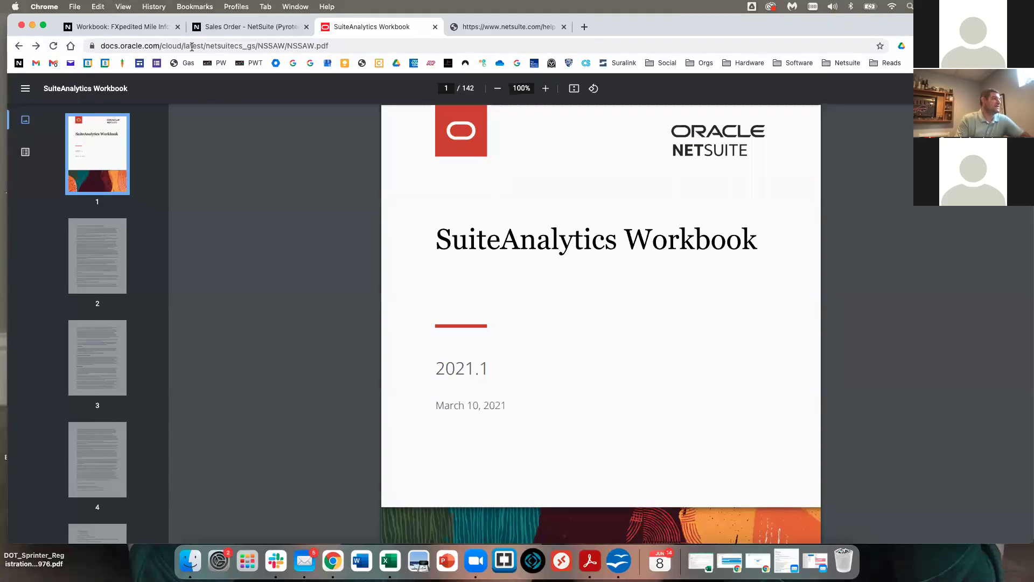
Page through the SuiteAnalytics Workbook guide to its page 6 Table of Contents, then go to the SalesOrder help.
click(159, 45)
click(188, 46)
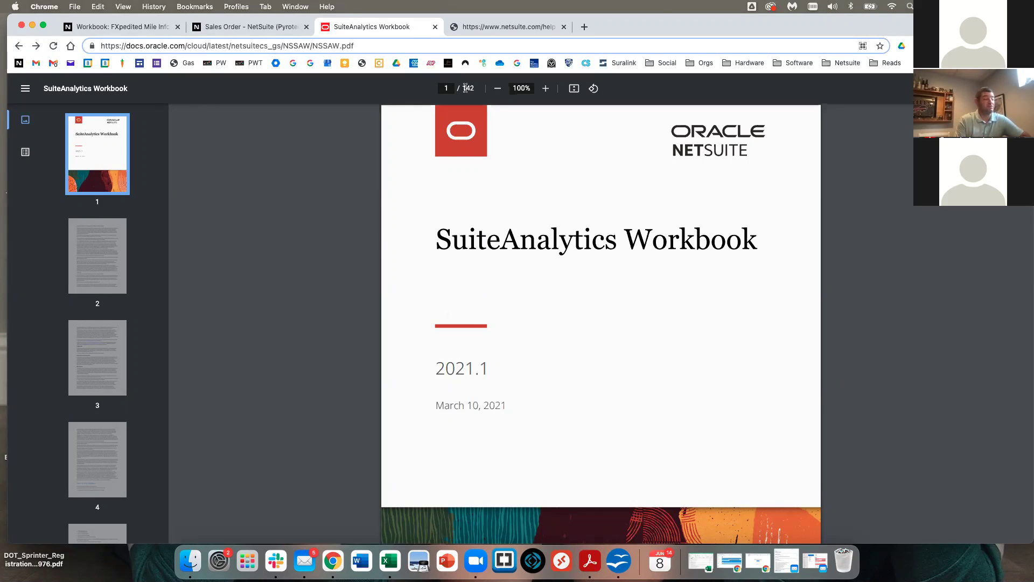
drag(453, 240, 695, 240)
click(116, 278)
click(105, 340)
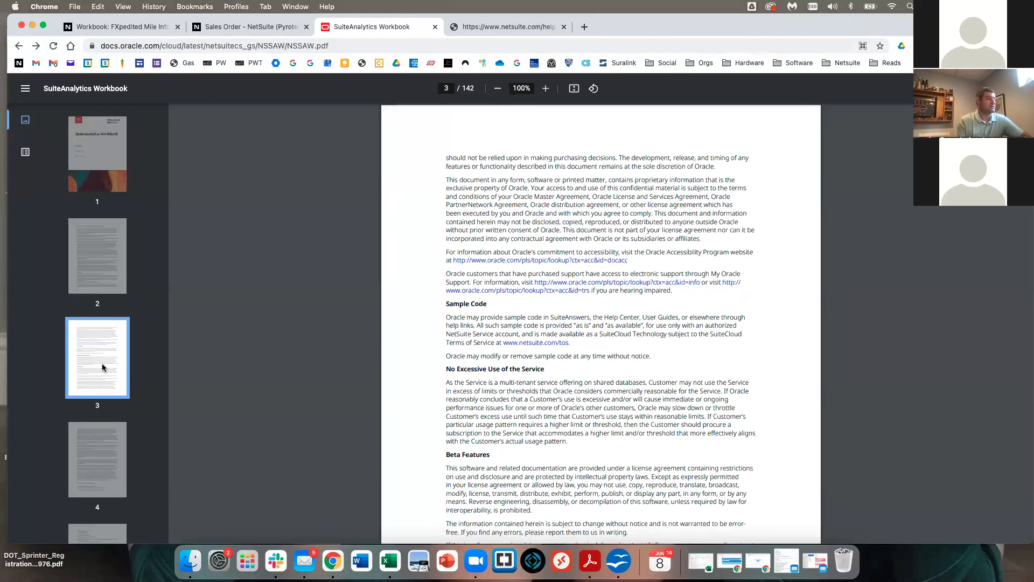
scroll(102, 363, down, 6)
click(111, 235)
click(109, 291)
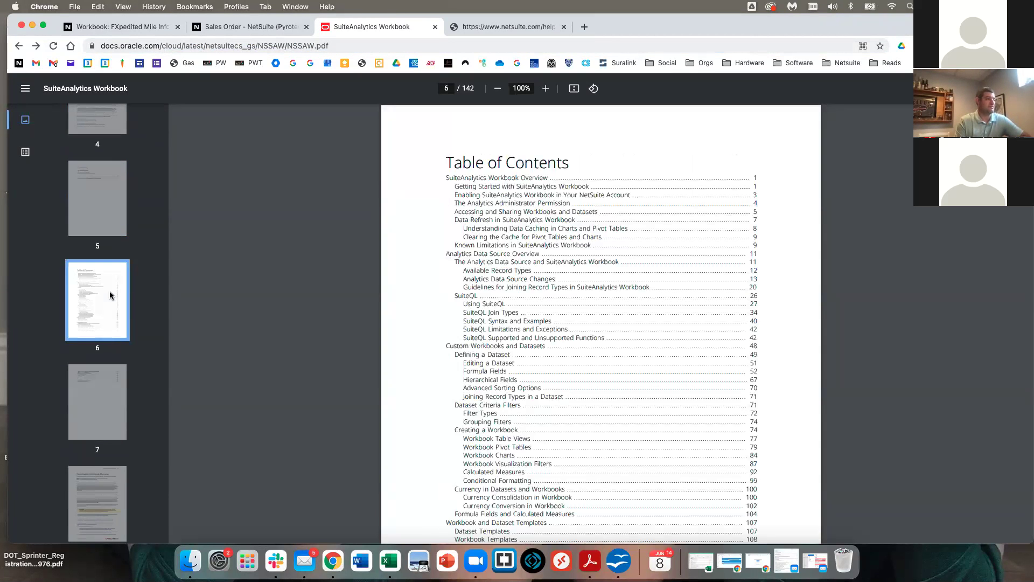
scroll(520, 350, down, 5)
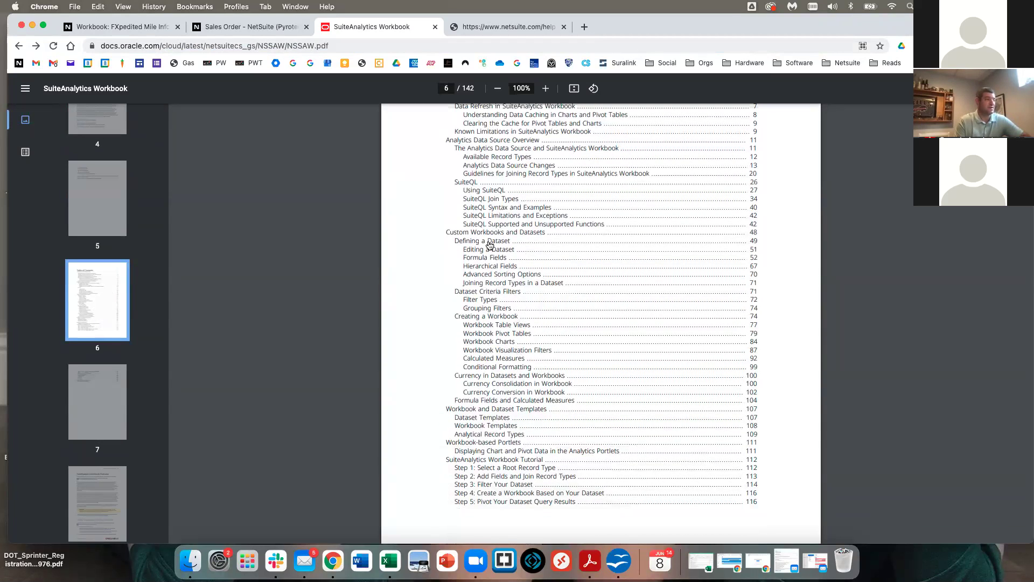
click(512, 27)
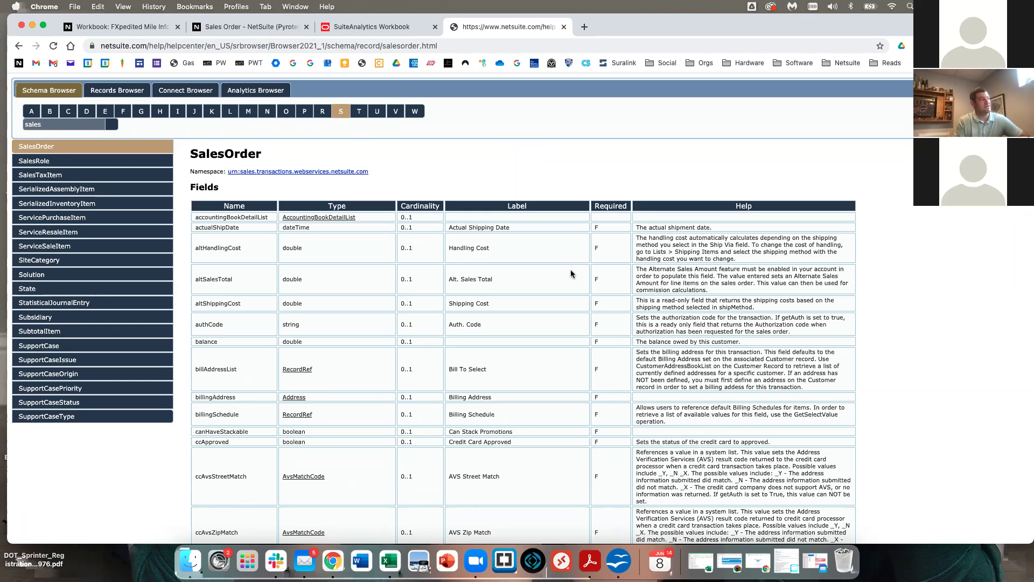
List the Records Browser's Analytics Browser records under A, then return to the FXpedited Mile Information dataset.
drag(270, 46, 329, 46)
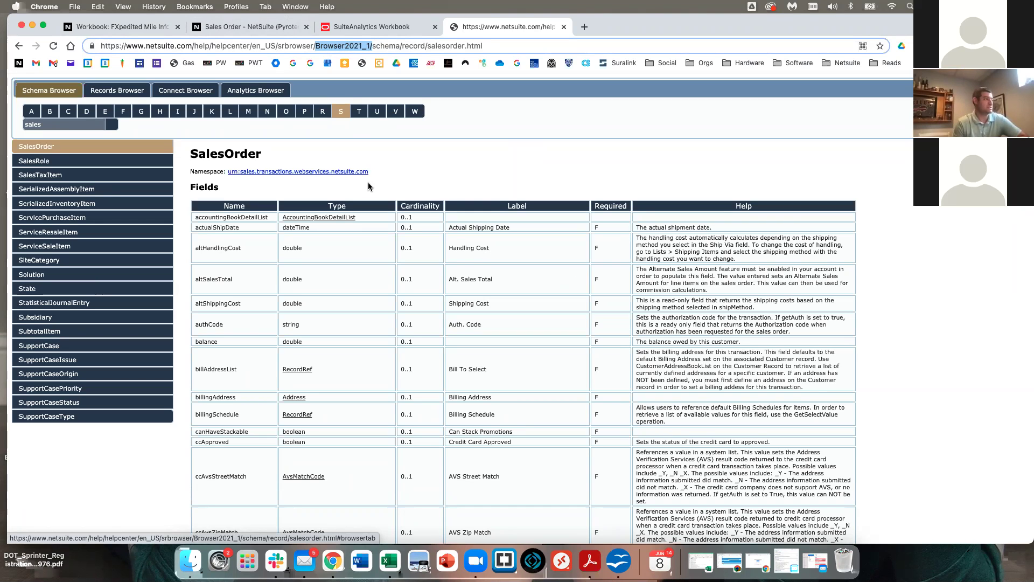
click(125, 90)
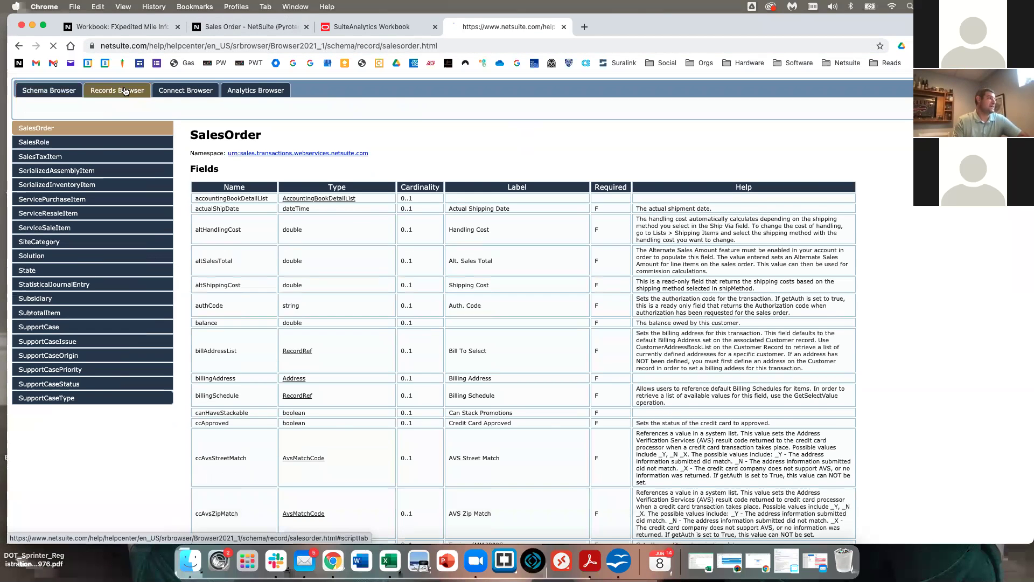
click(257, 90)
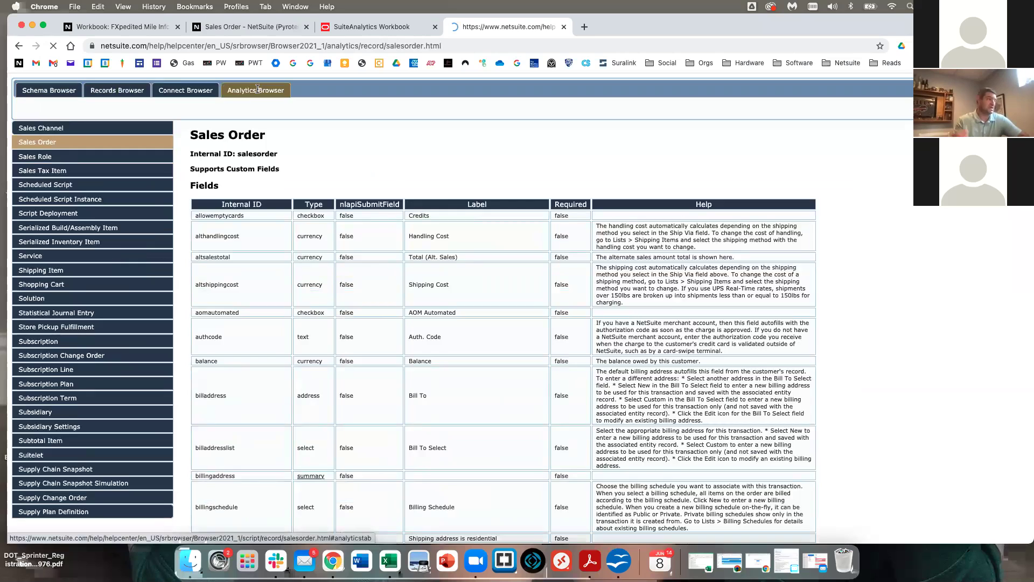
click(68, 139)
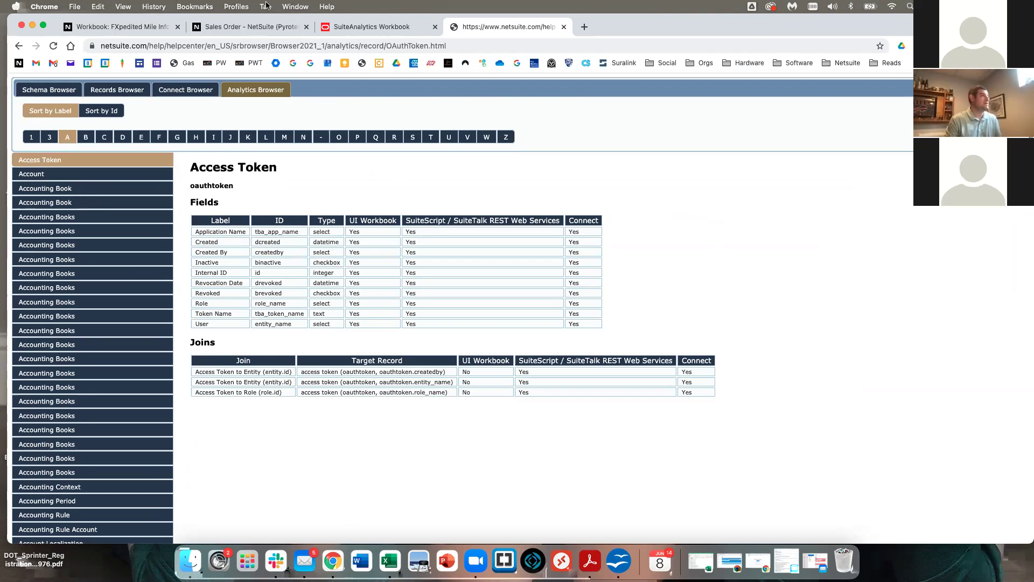
click(253, 26)
click(150, 30)
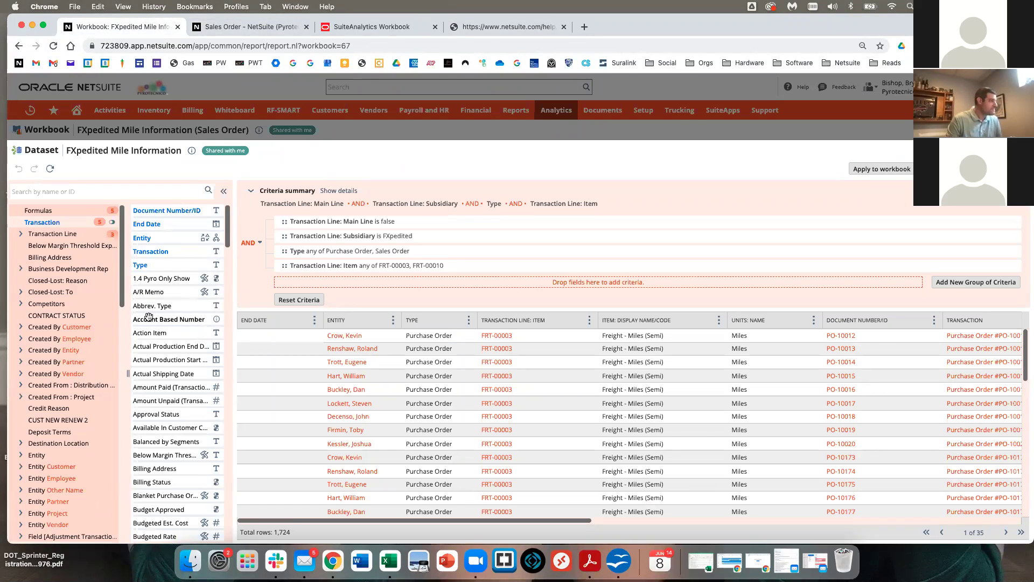
Apply the dataset edits to the FXpedited Mile Information workbook and return to Analytics Home.
scroll(138, 269, down, 3)
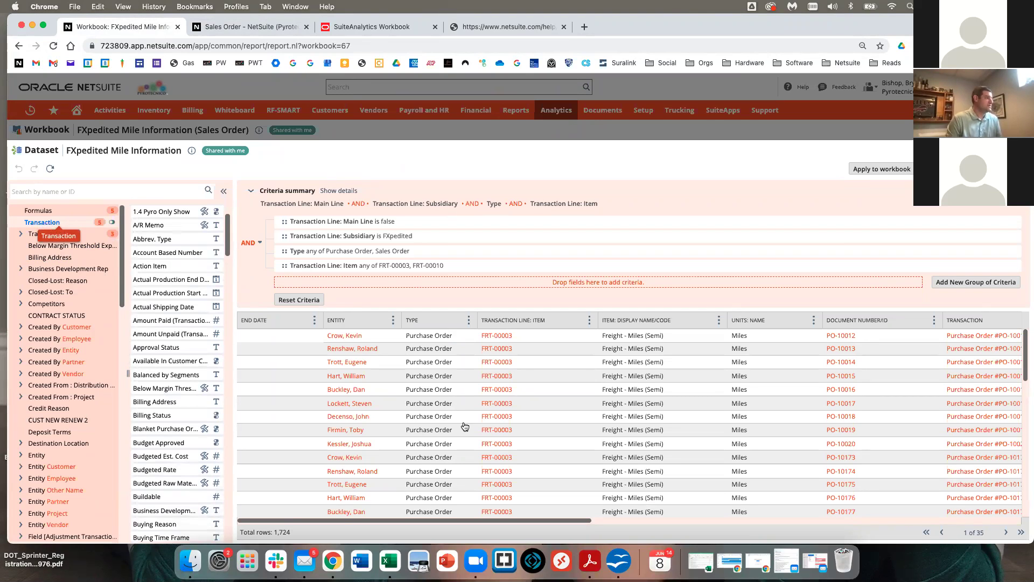
click(882, 169)
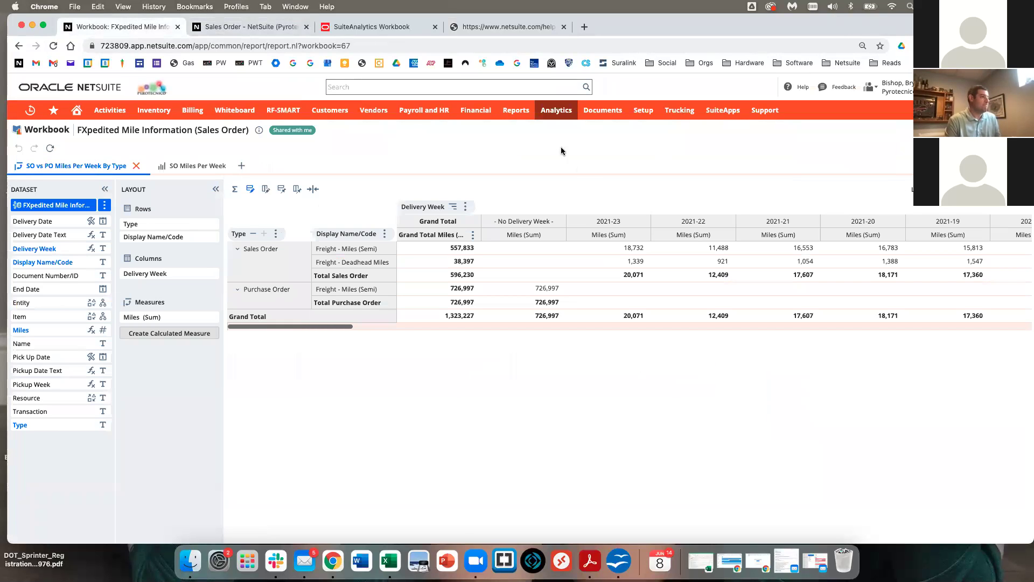
click(560, 111)
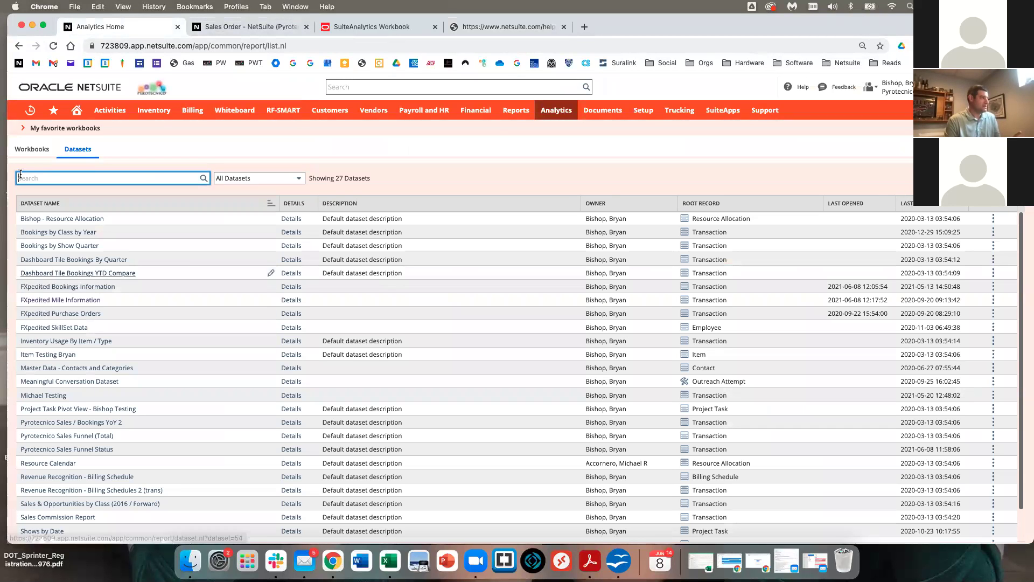
Start a new dataset and scroll through its list of 208 root record types.
click(33, 149)
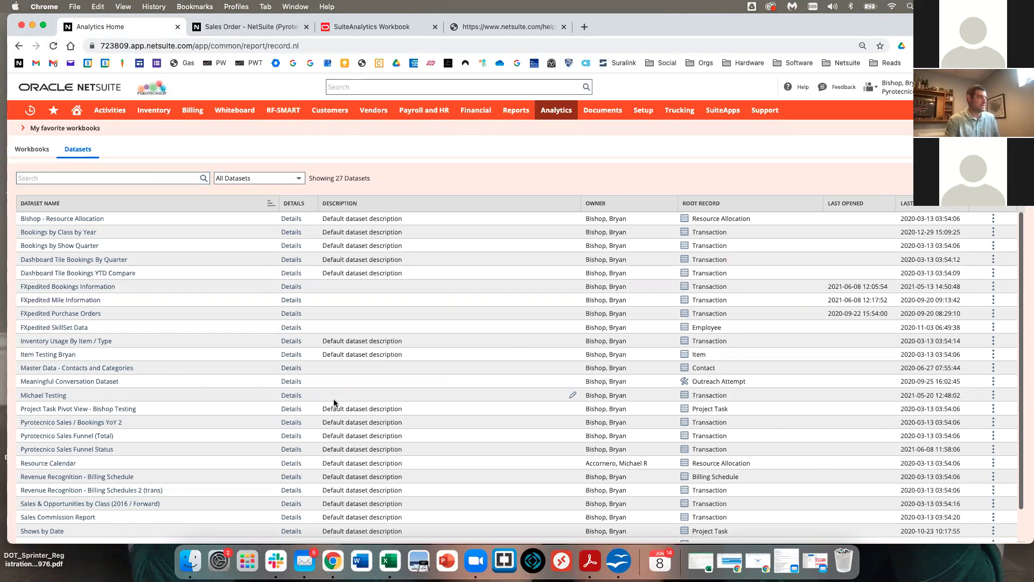
scroll(153, 272, down, 15)
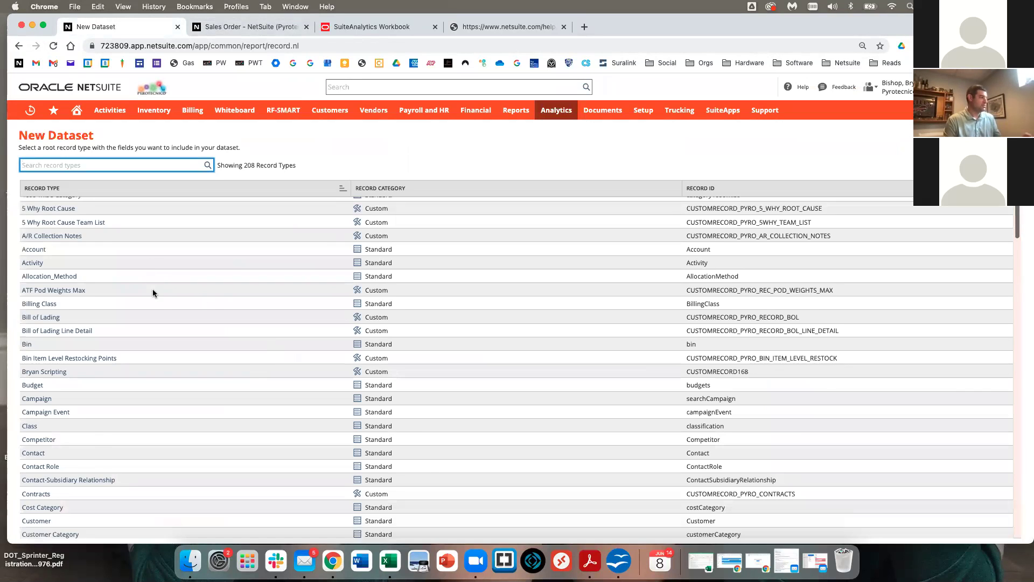
scroll(152, 292, down, 3)
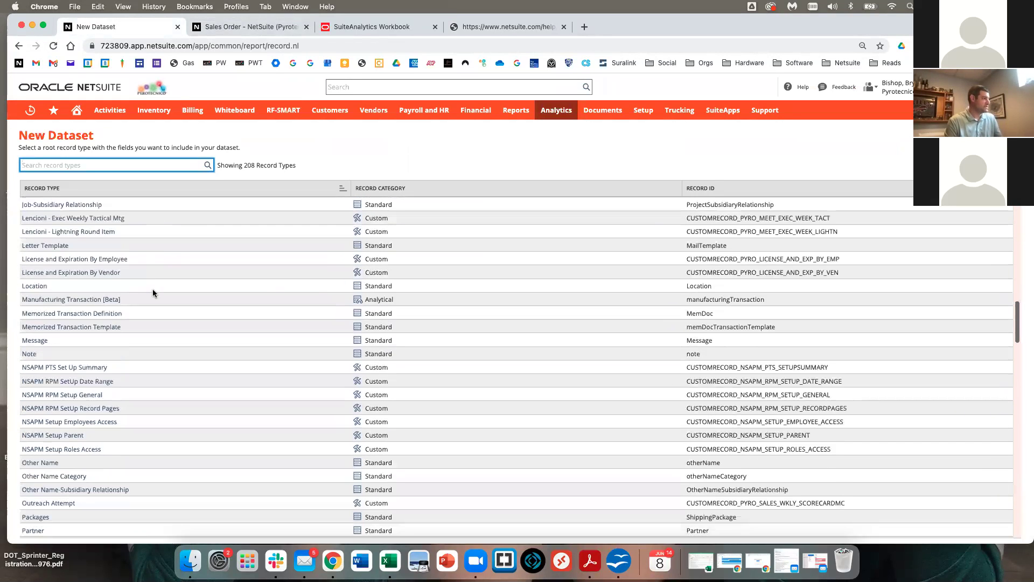
scroll(107, 270, up, 4)
scroll(89, 364, down, 9)
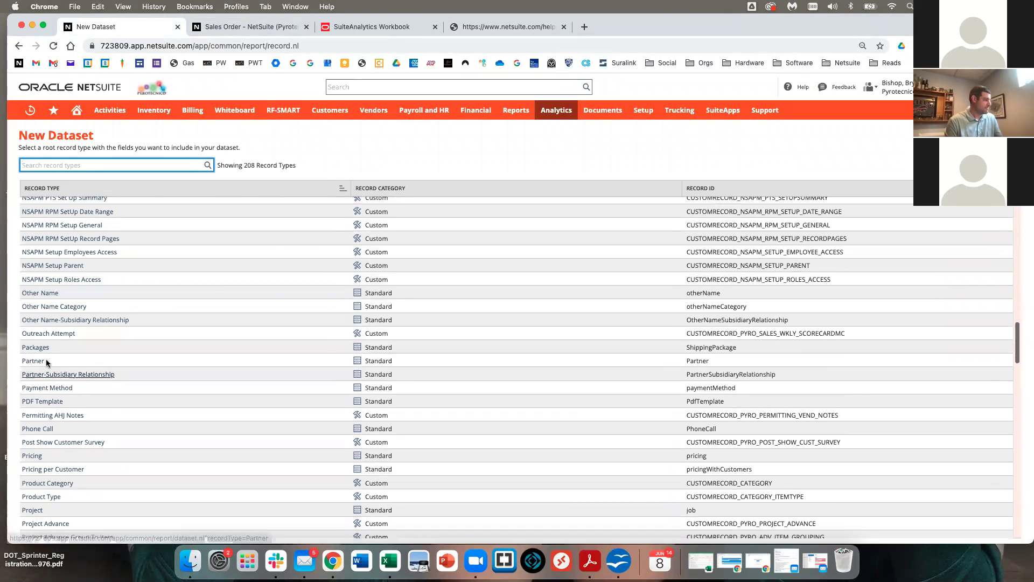
scroll(132, 386, down, 8)
scroll(155, 405, down, 9)
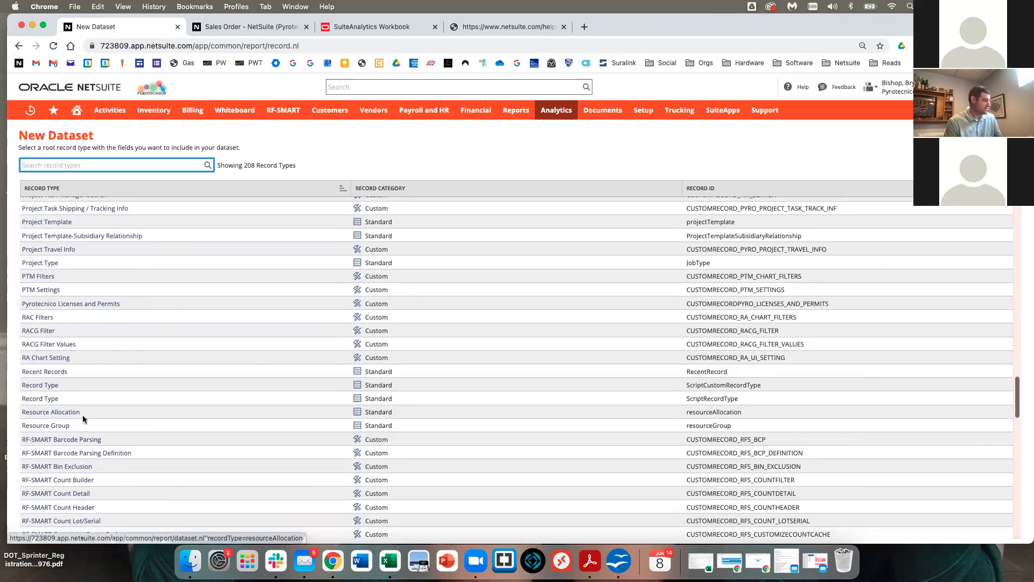
scroll(82, 415, down, 20)
scroll(102, 434, down, 7)
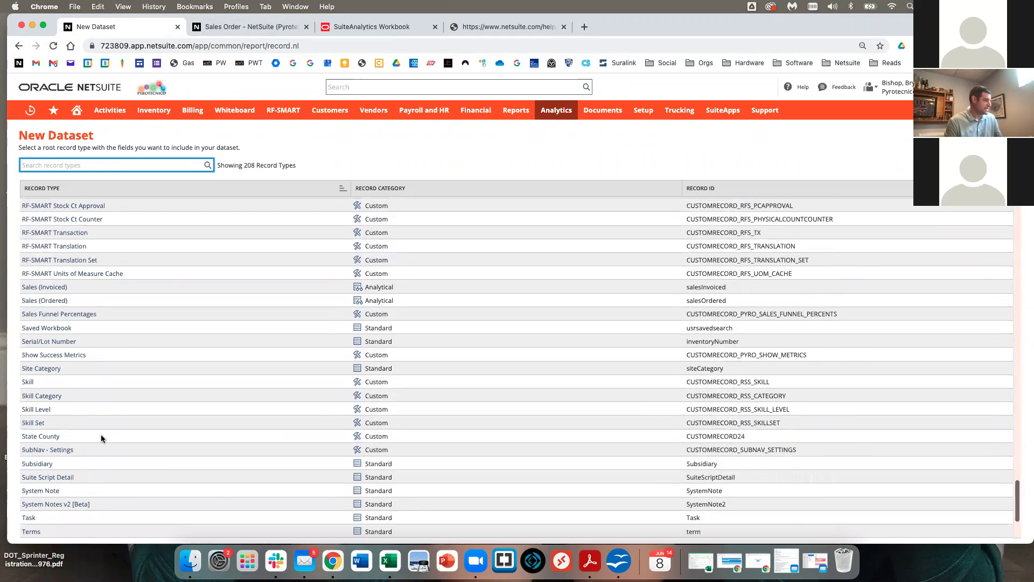
scroll(118, 358, down, 5)
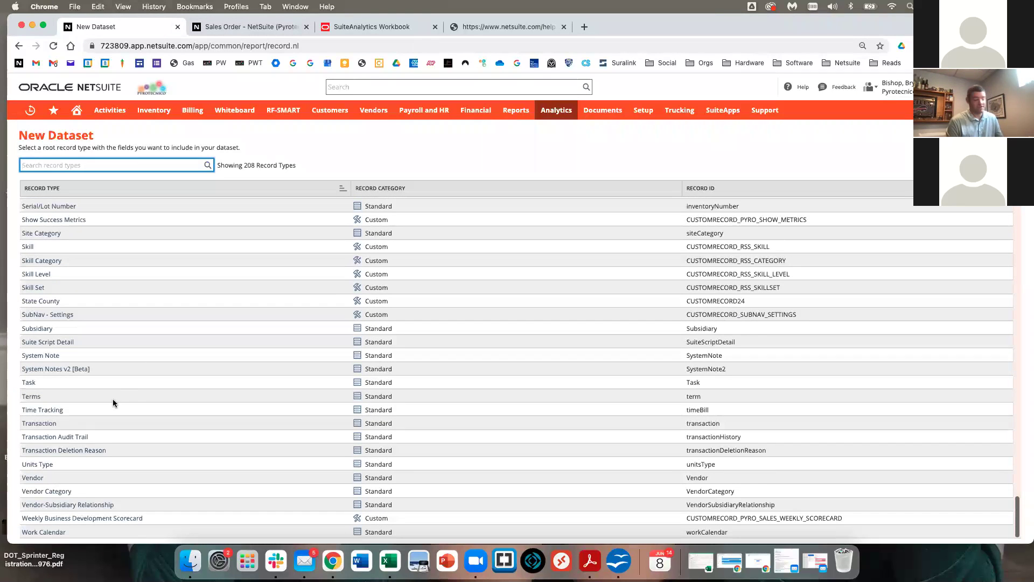
scroll(115, 389, up, 20)
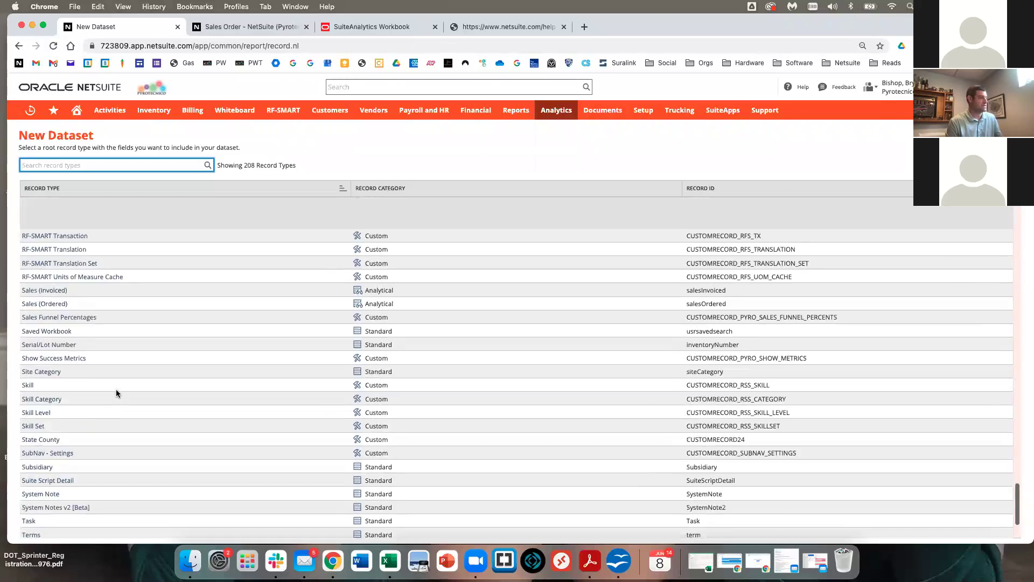
scroll(118, 391, up, 15)
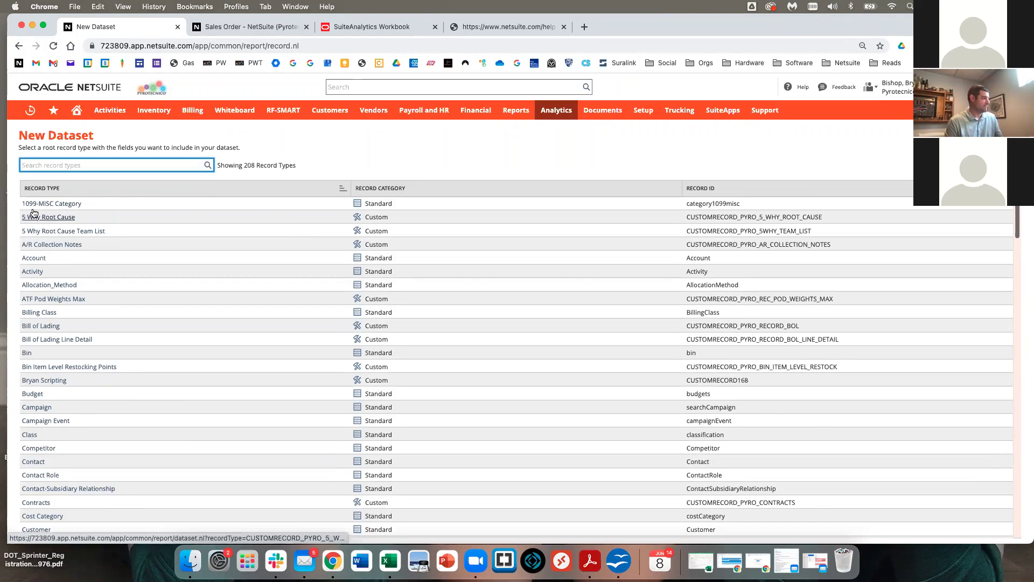
Clear an accidental text selection, keep reviewing record types, then go to sales order SO-L1.
drag(86, 218, 22, 216)
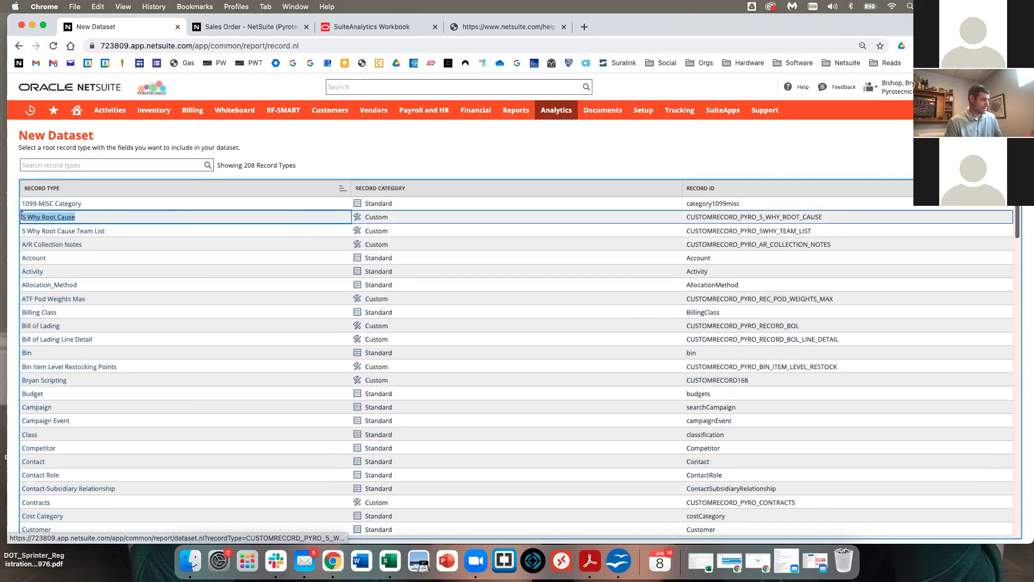
click(80, 207)
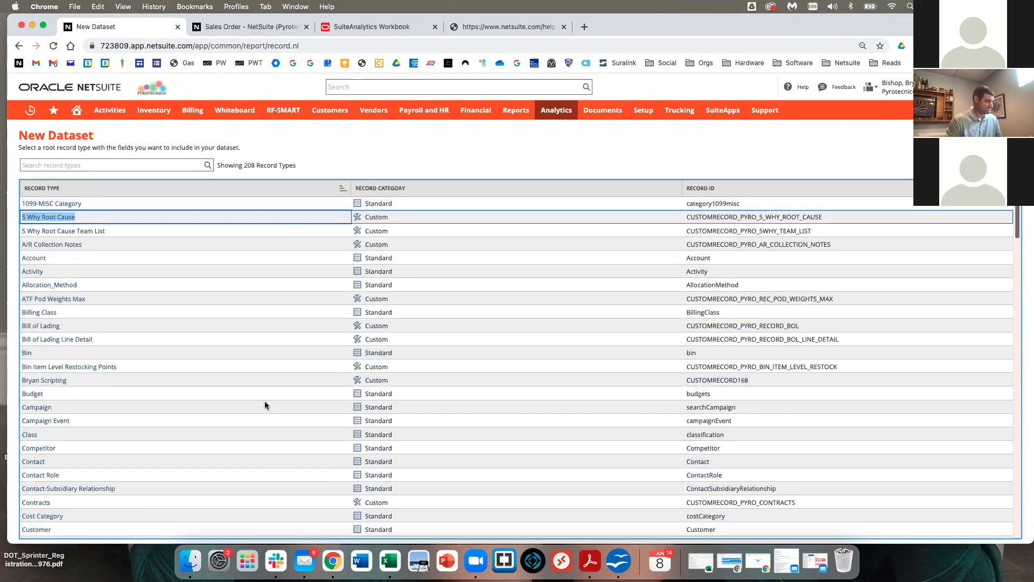
scroll(264, 401, down, 3)
scroll(264, 401, down, 20)
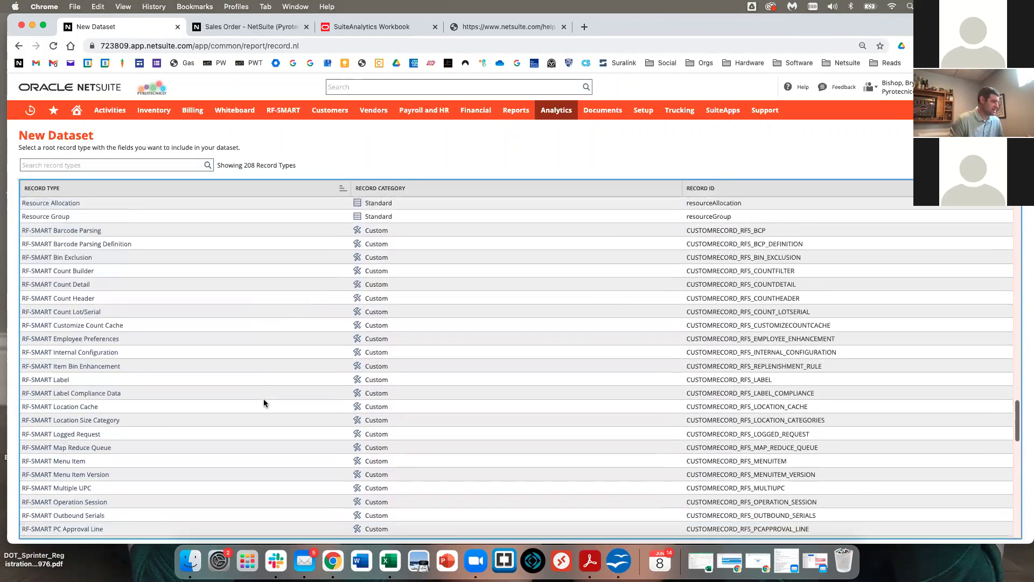
scroll(264, 402, down, 15)
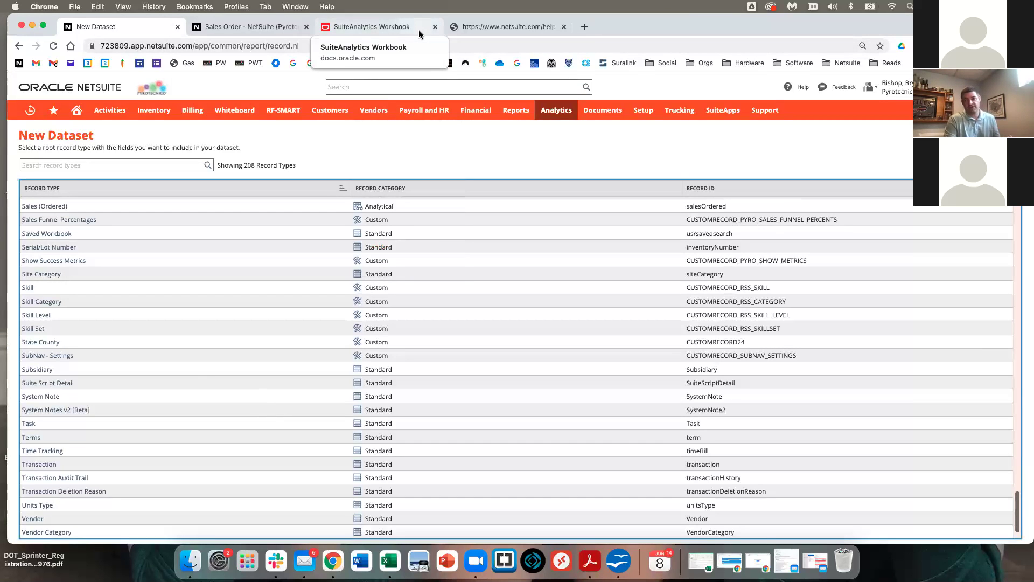
click(253, 26)
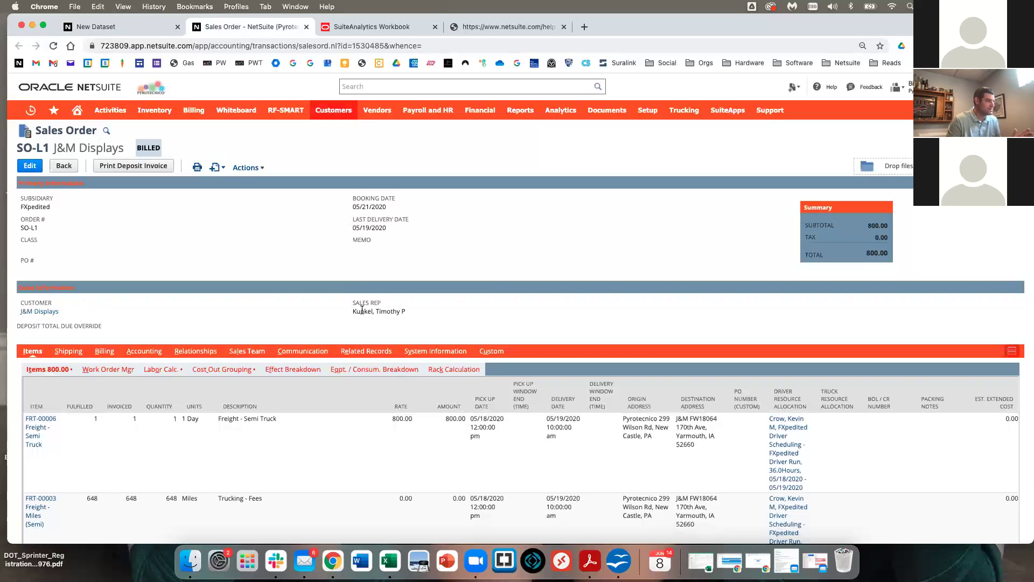
Read the Field Help for the date fields on sales order SO-L1.
click(376, 219)
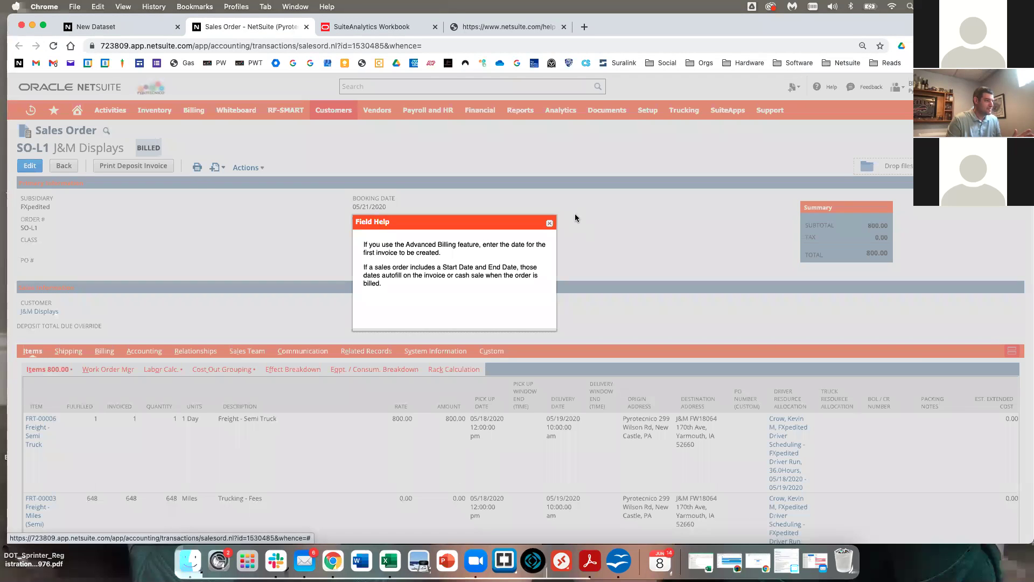
click(549, 223)
click(372, 201)
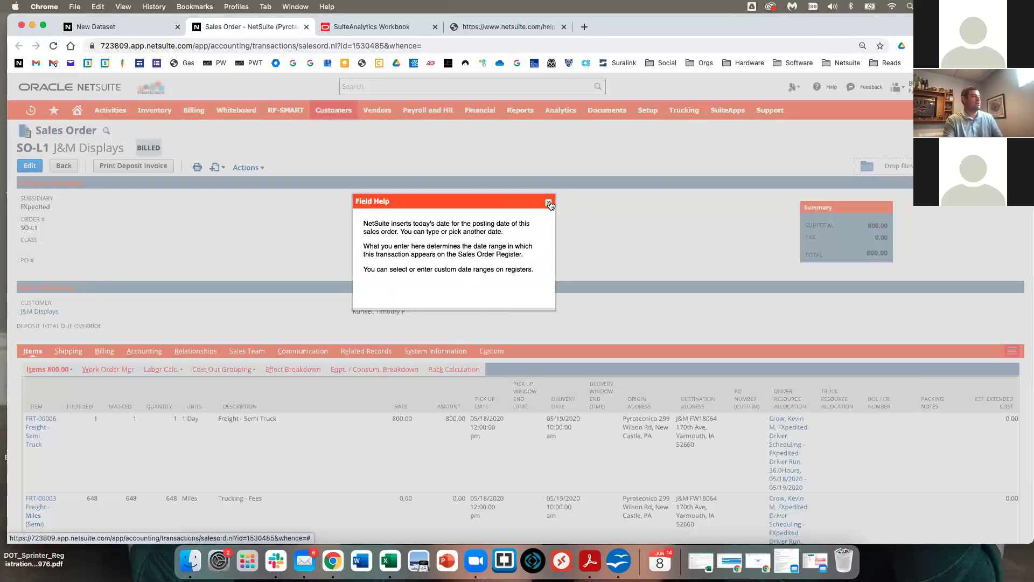
click(549, 202)
Read the Last Delivery Date help, select the BOOKING DATE label, then go to the Analytics datasets list.
click(380, 218)
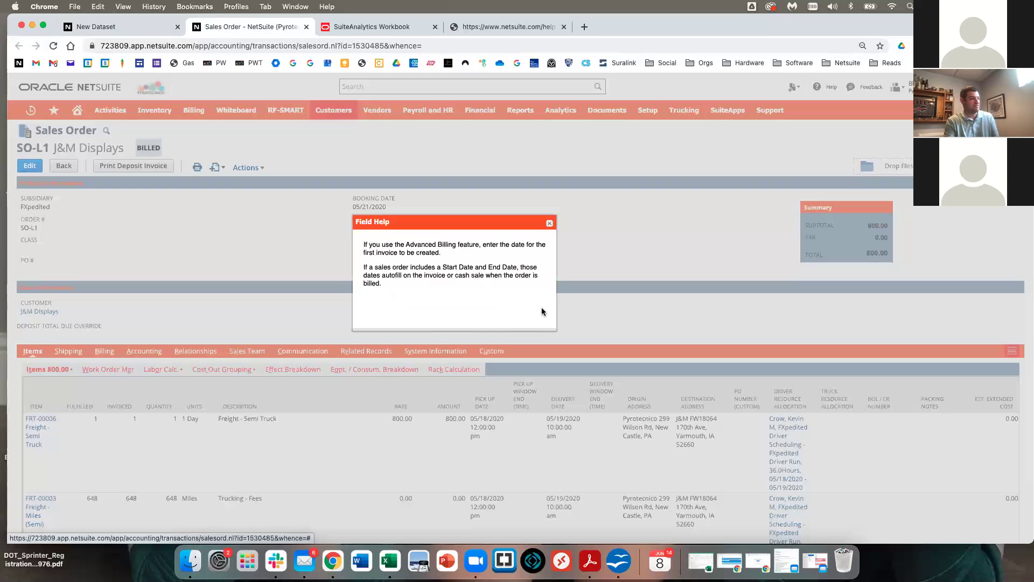
key(super+a)
click(477, 304)
key(super+a)
click(497, 311)
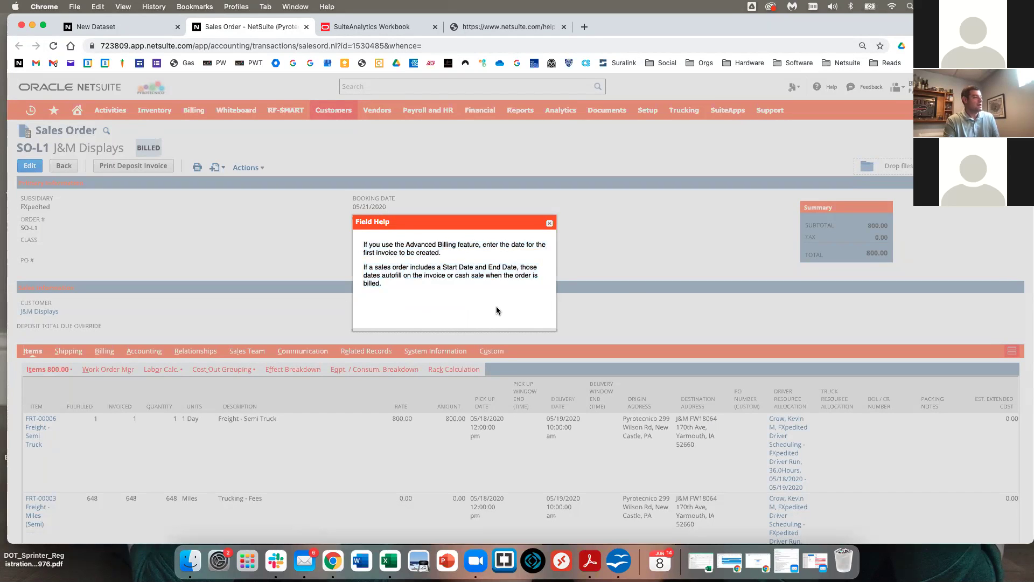
click(550, 223)
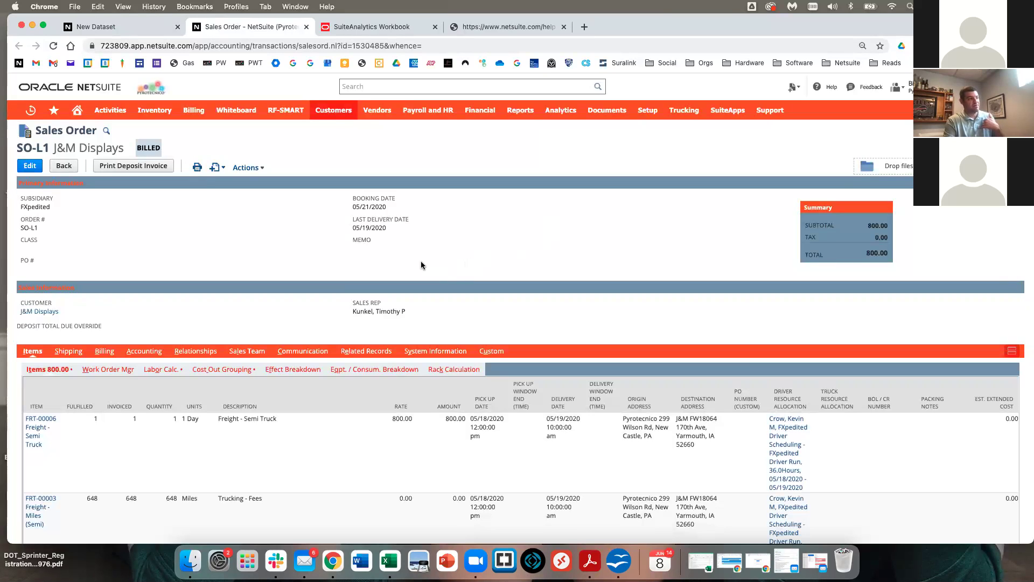
drag(393, 195, 355, 195)
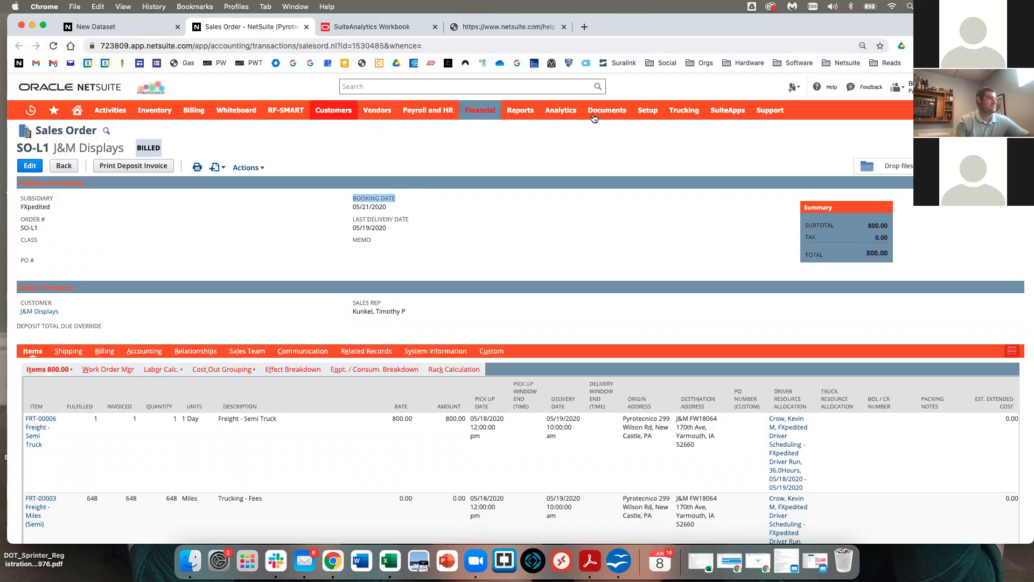
click(551, 112)
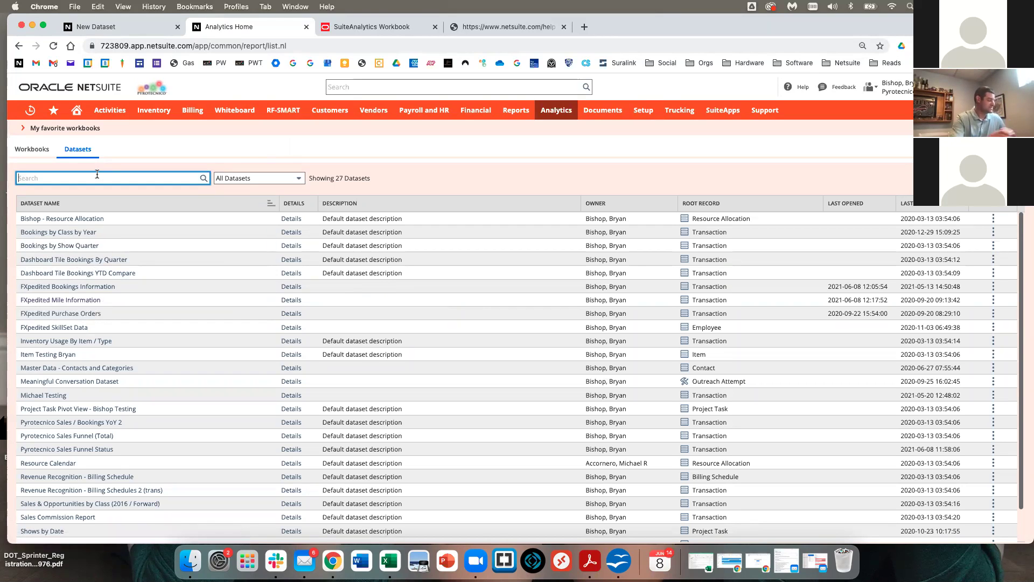
Open Test PNUG Data Set via a 'PNU' search and drag Transaction Line Item into the criteria.
text(PNUG)
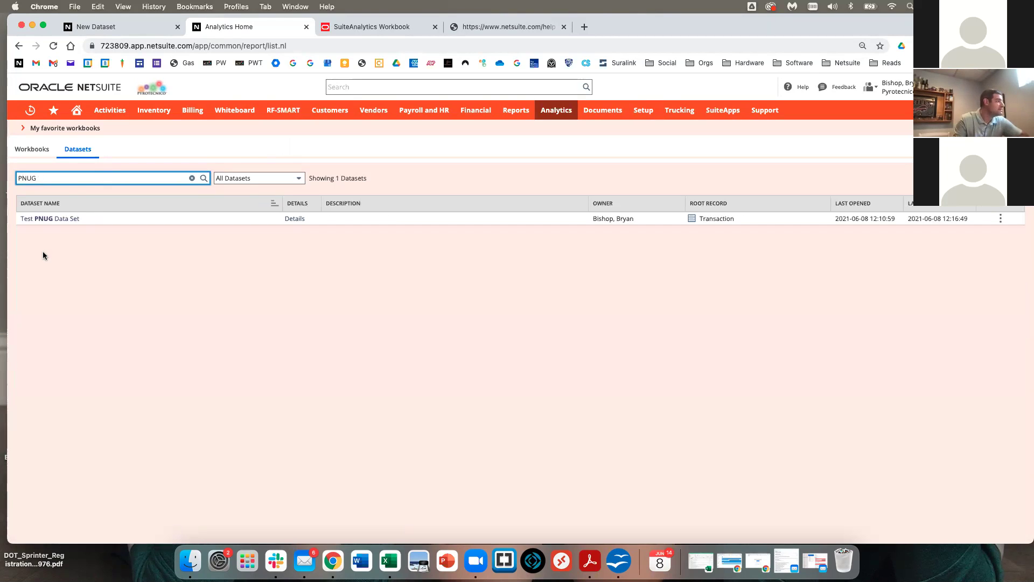
click(44, 218)
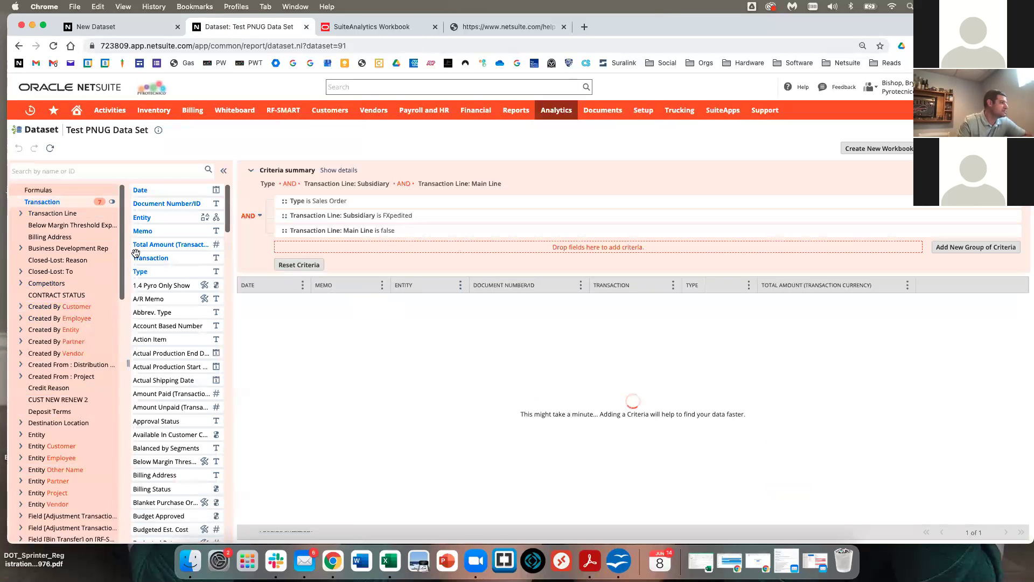
click(110, 171)
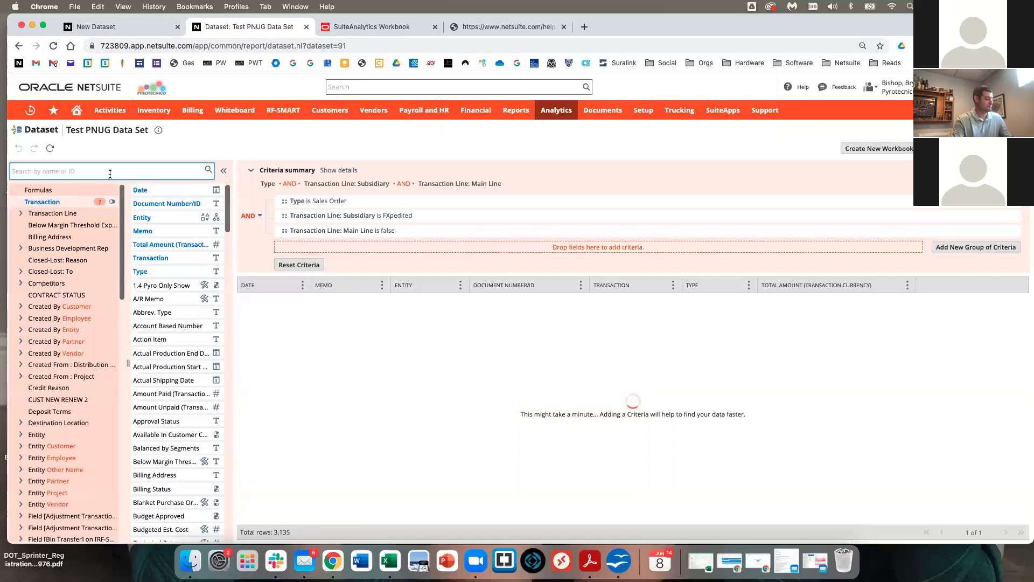
text(item)
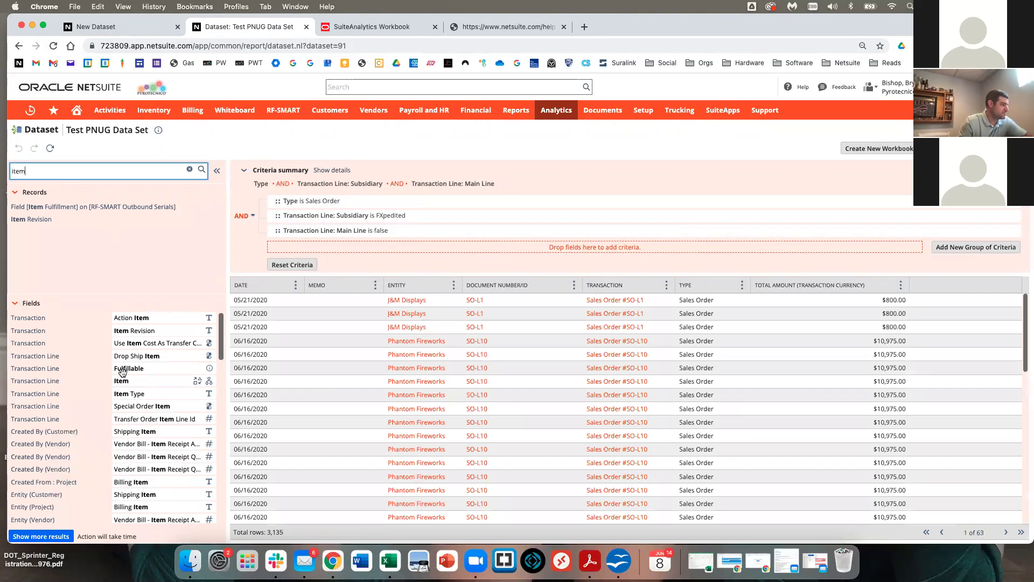
drag(132, 380, 321, 251)
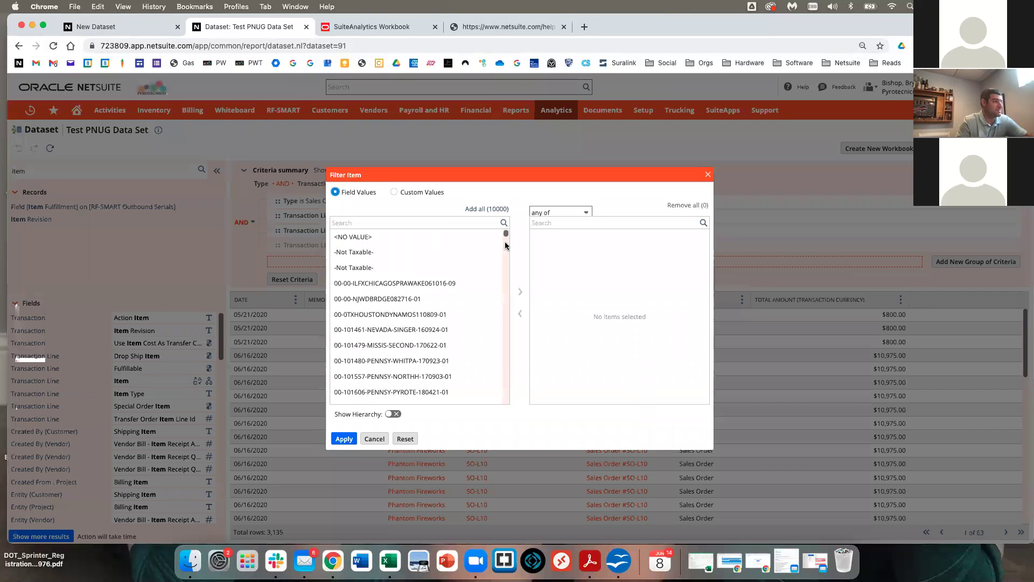
click(380, 222)
Filter the Item criterion on custom value FRT-00003, cutting the dataset to 815 rows.
text(FRT-00003)
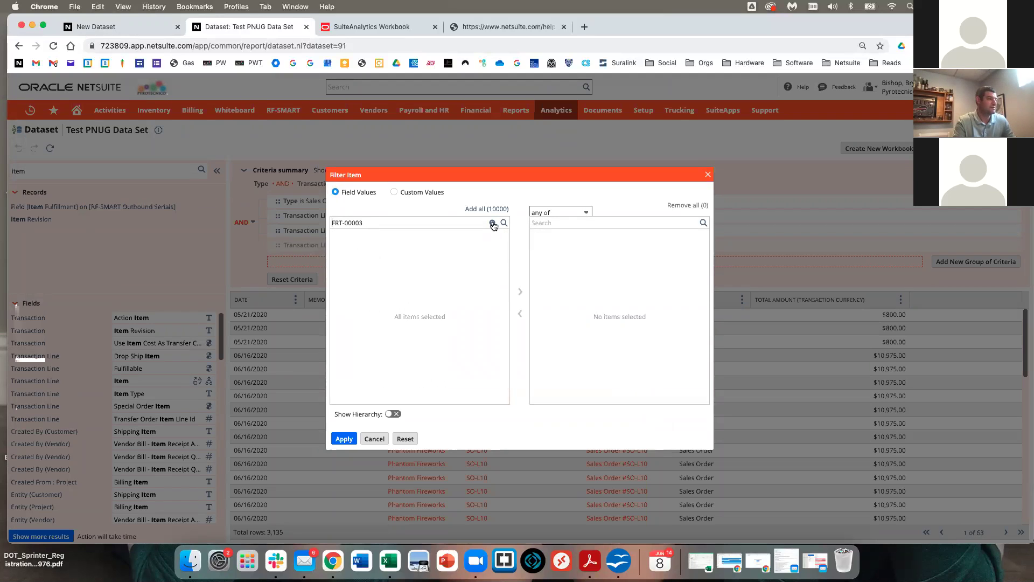
click(493, 223)
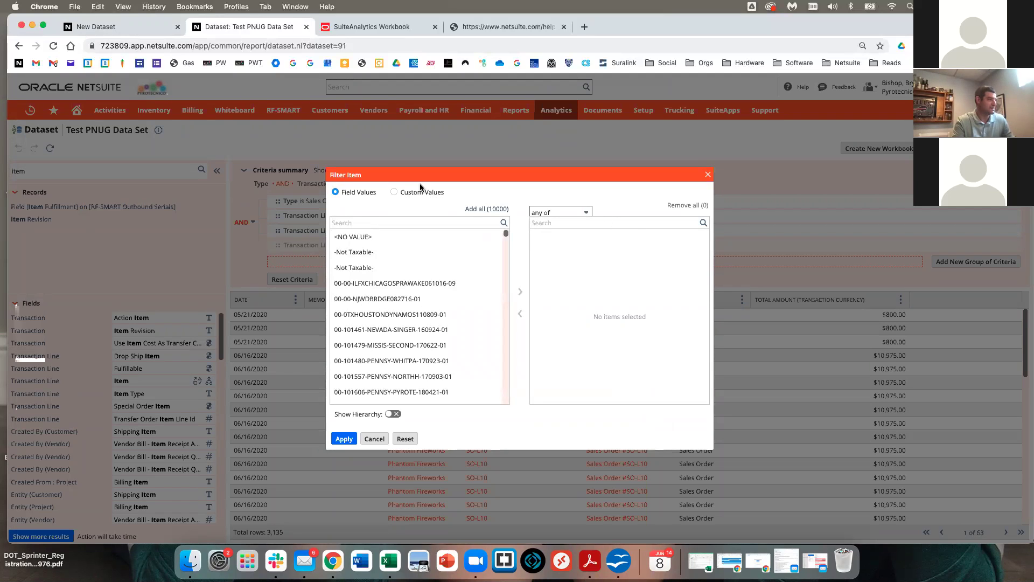
click(405, 196)
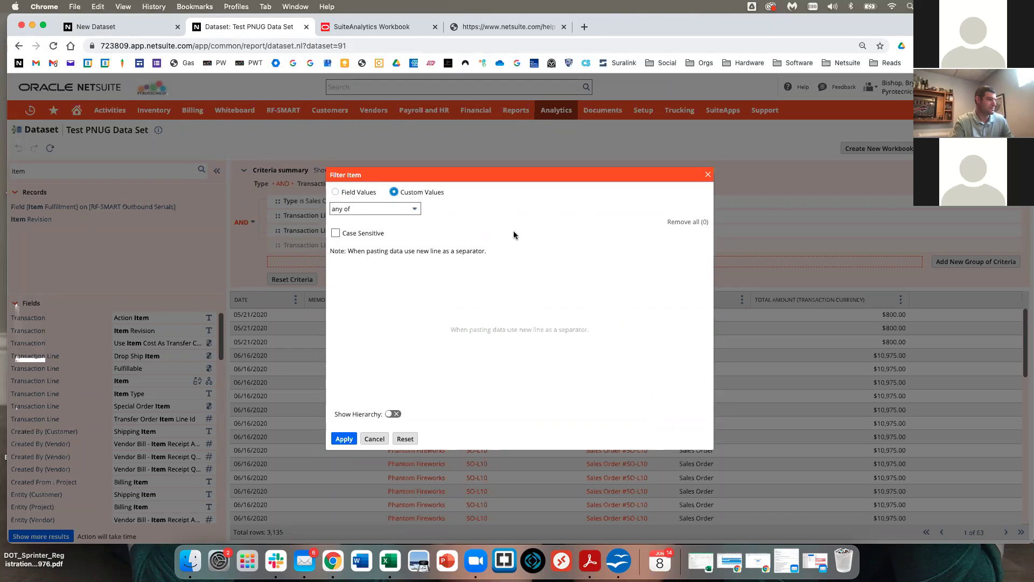
click(348, 265)
text(FRT-00003)
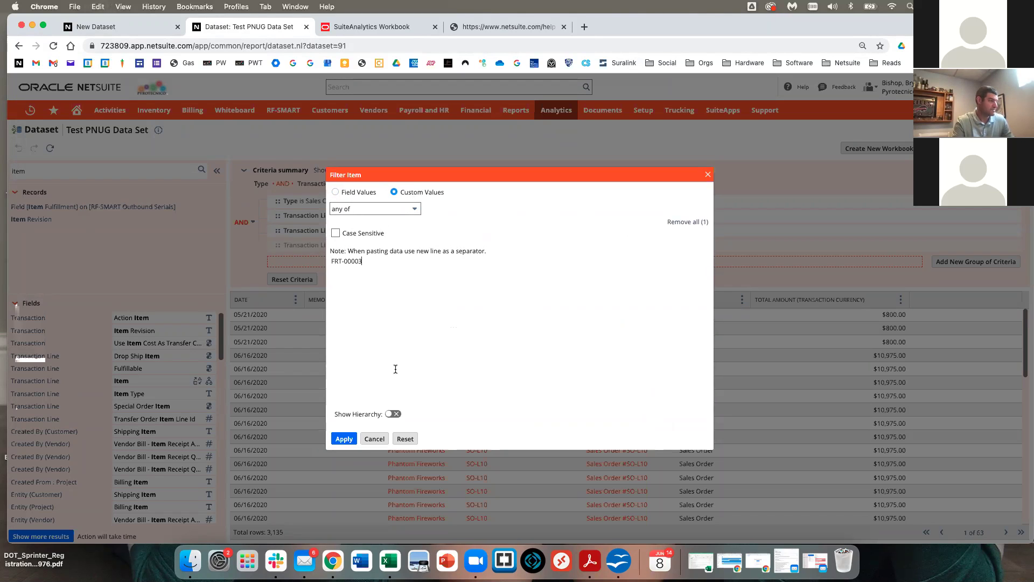
click(343, 439)
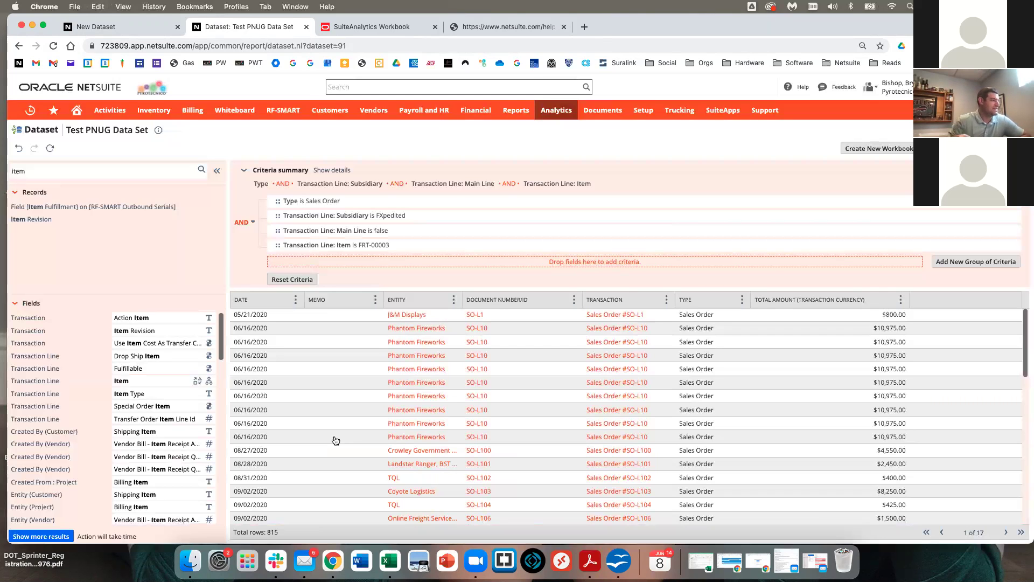
Reopen the Item criterion, toggle between field and custom values, and reapply FRT-00003.
click(311, 246)
click(356, 194)
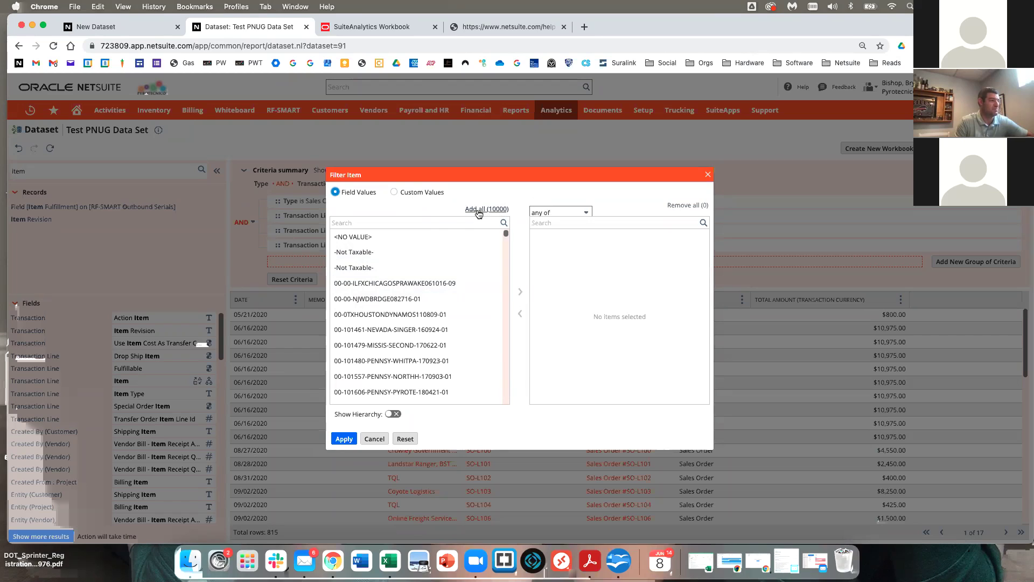
click(411, 193)
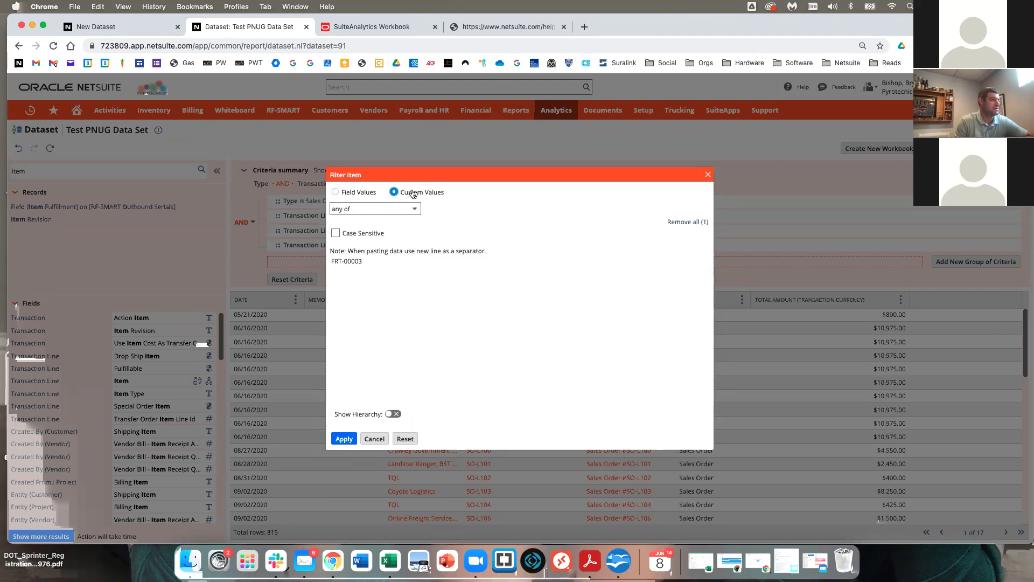
click(344, 438)
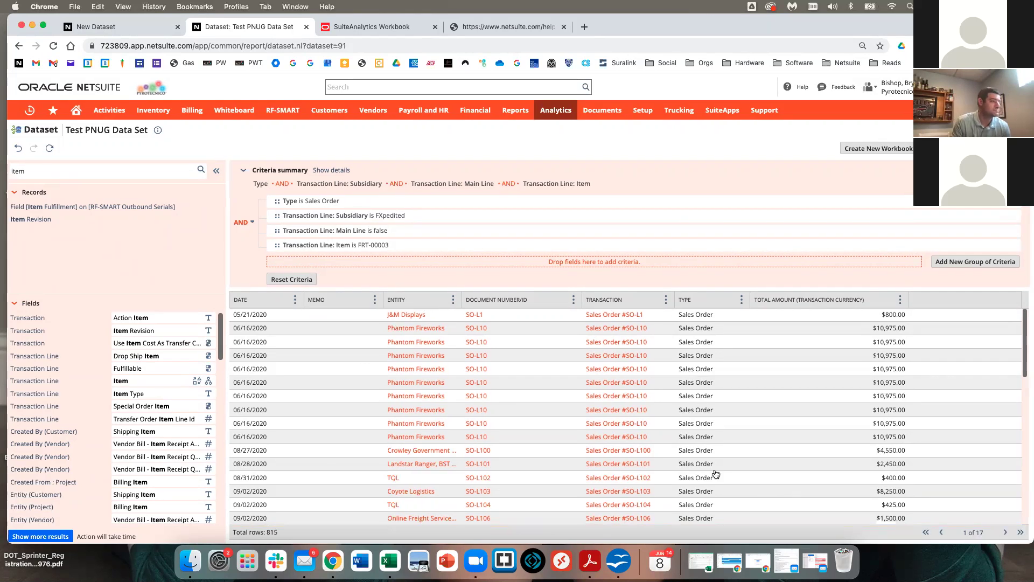
Search the fields for 'quantit' and add Transaction Line: Quantity as a results column.
double_click(54, 173)
text(quanity)
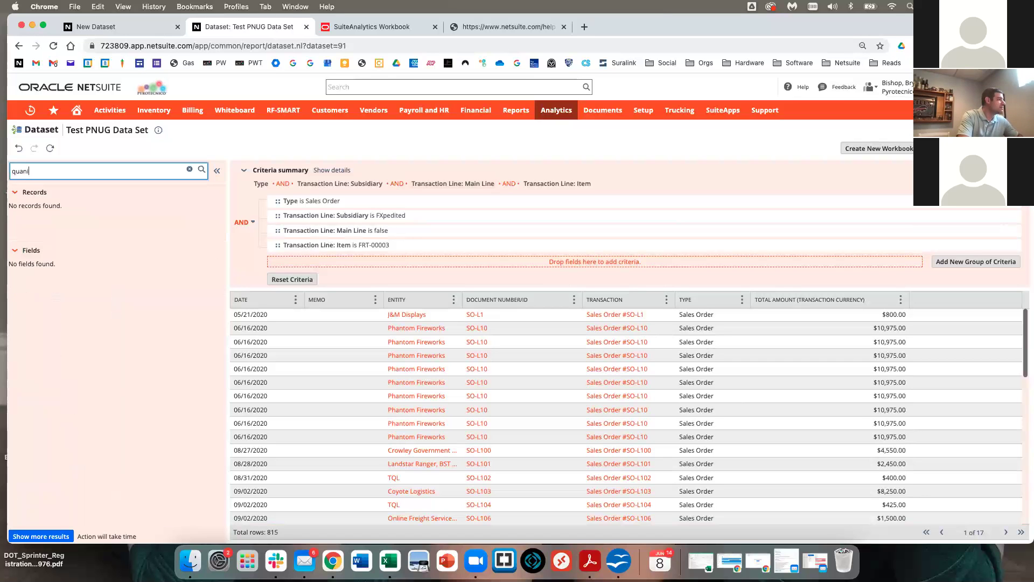
key(BackSpace)
text(t)
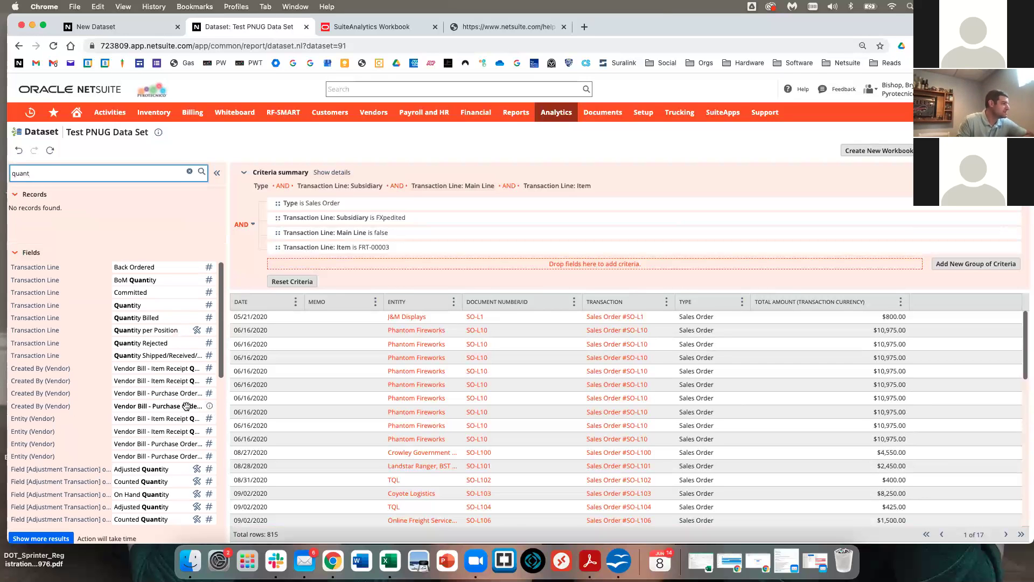
drag(128, 304, 754, 331)
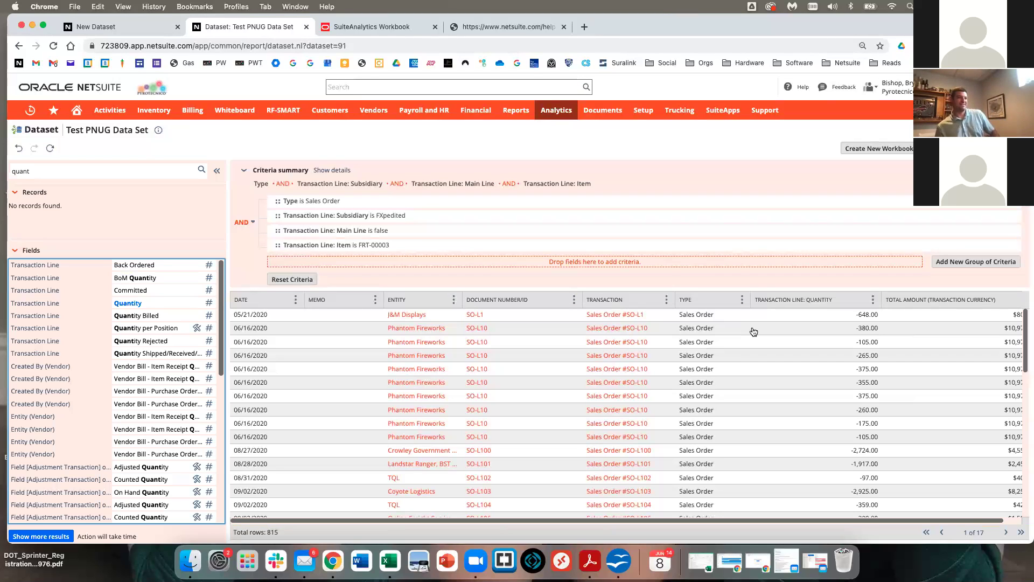
Check the negative quantities such as -648.00, then open sales order SO-L1 in a new tab.
scroll(884, 407, right, 2)
click(889, 396)
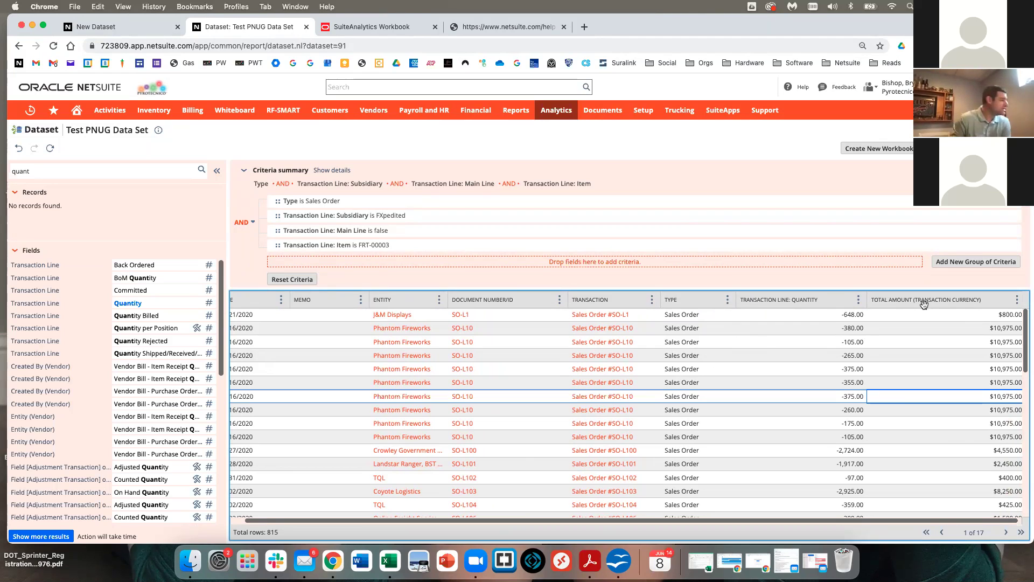
scroll(496, 350, left, 2)
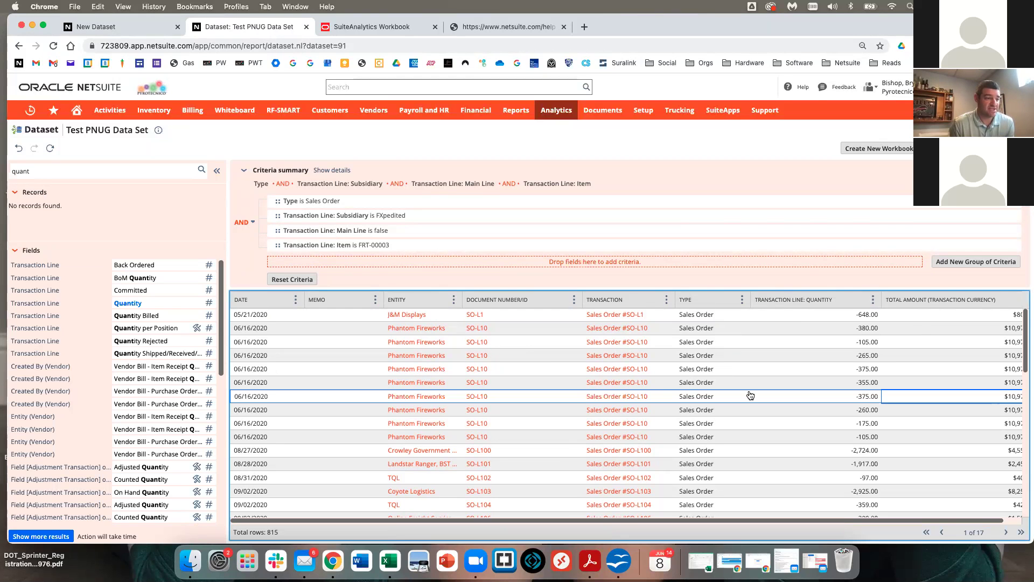
scroll(750, 395, down, 5)
scroll(765, 388, up, 5)
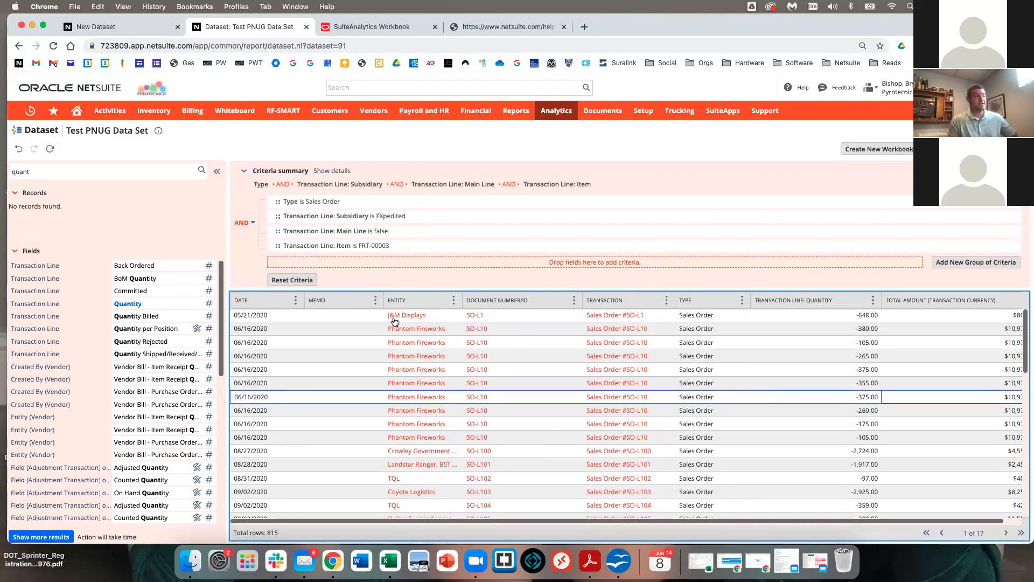
click(474, 316)
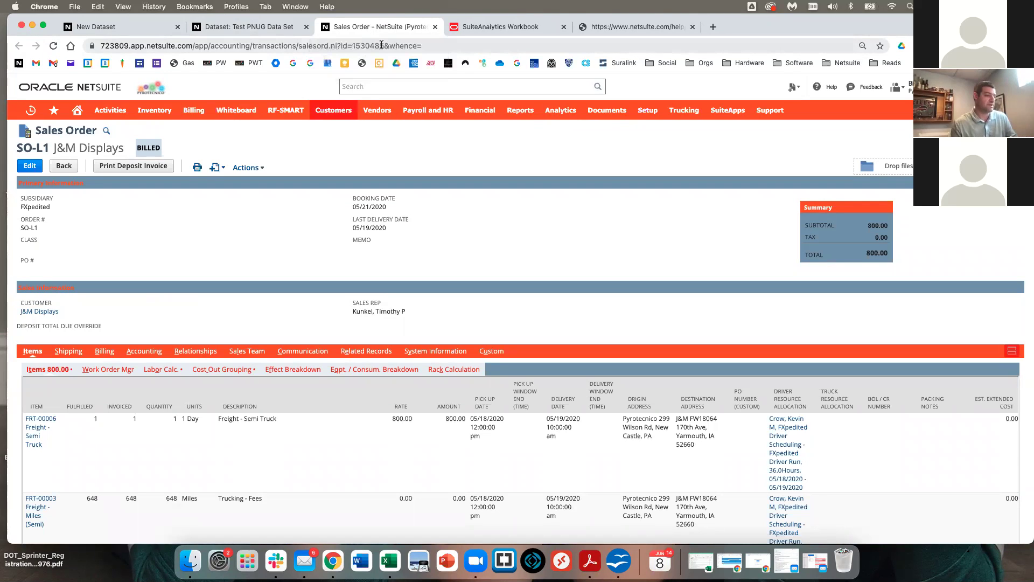
Highlight the positive 648 quantity on SO-L1's item line, then return to the Test PNUG Data Set tab.
scroll(409, 348, down, 3)
drag(185, 428, 150, 431)
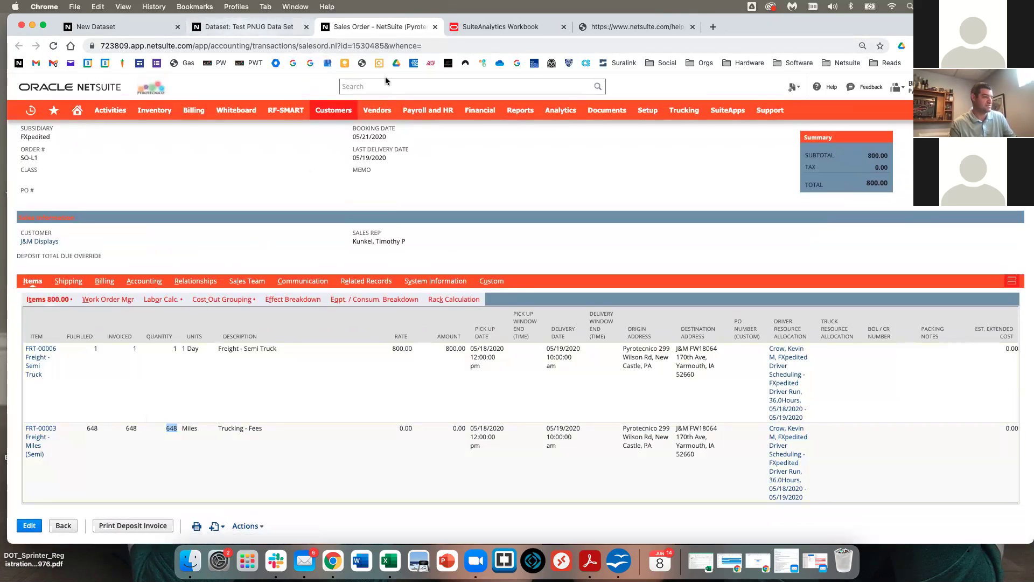
click(137, 26)
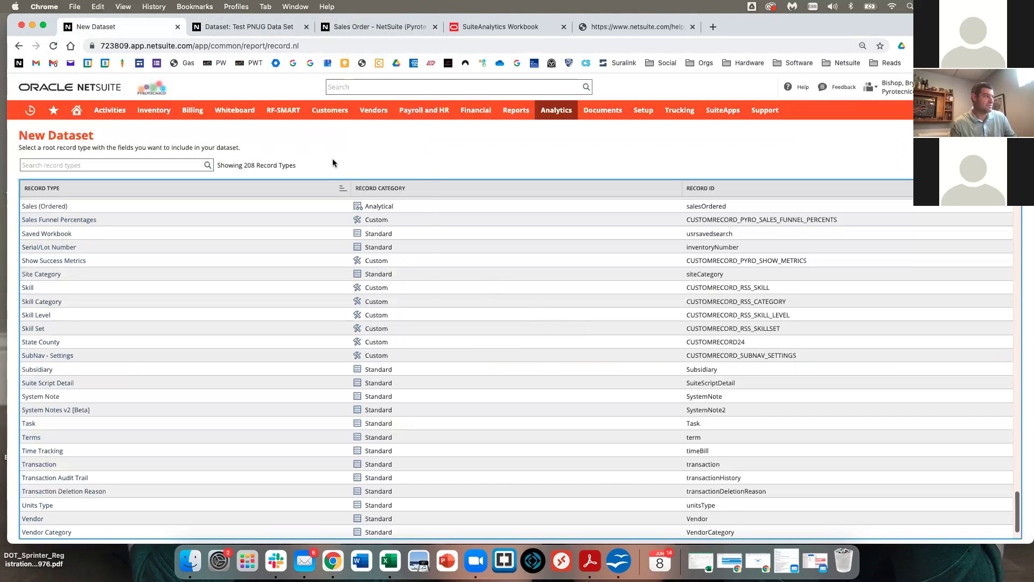
click(377, 27)
click(249, 26)
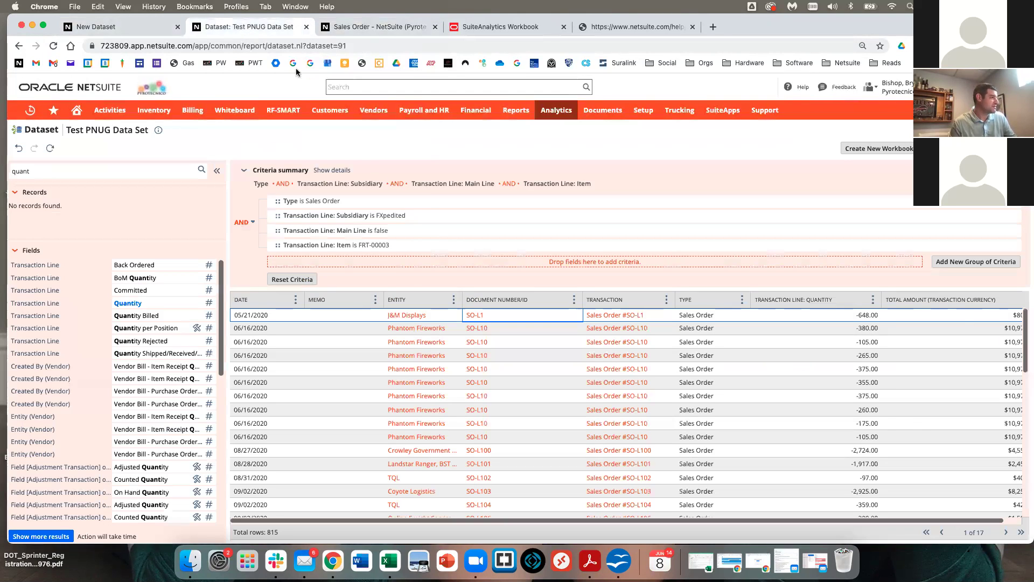
Highlight the -648.00 quantity in the first row and collapse, then re-expand, the fields list.
double_click(866, 315)
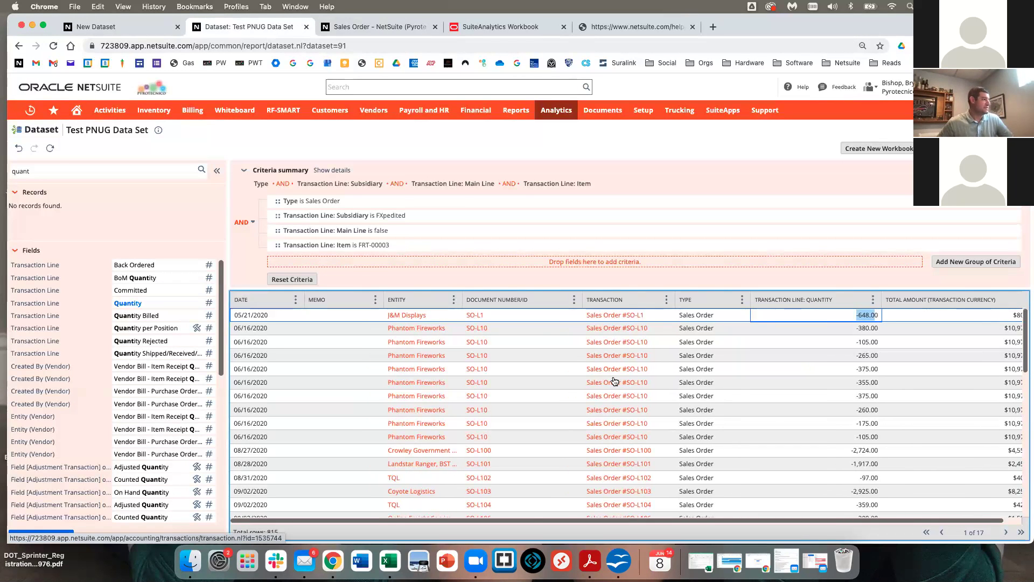
scroll(593, 377, down, 10)
scroll(431, 378, up, 10)
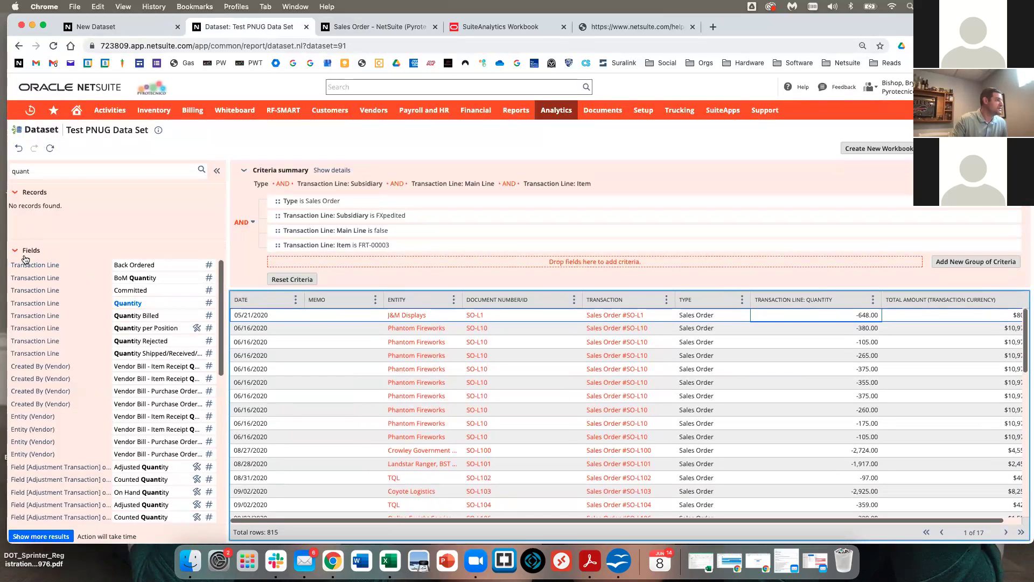
click(30, 250)
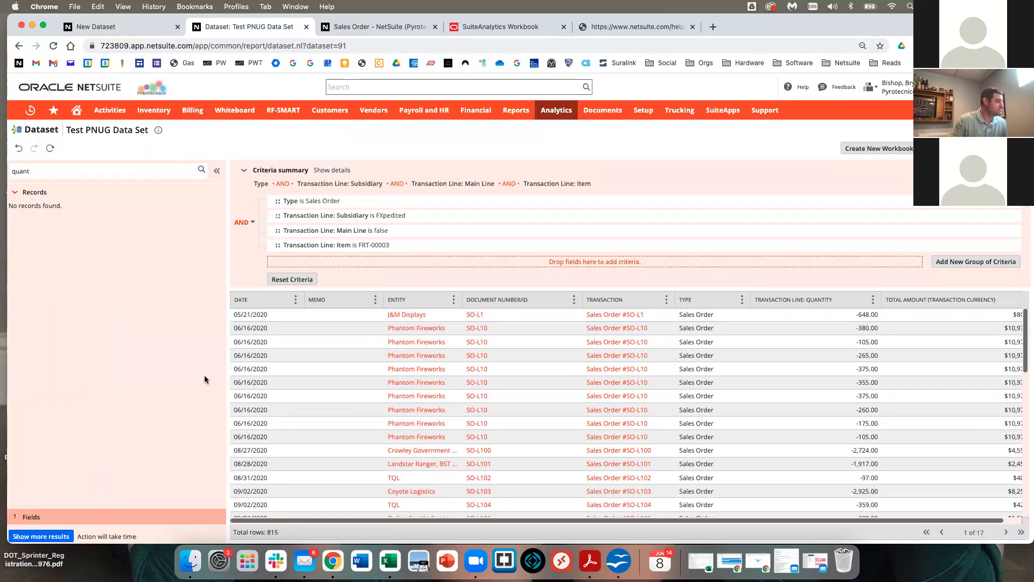
click(34, 517)
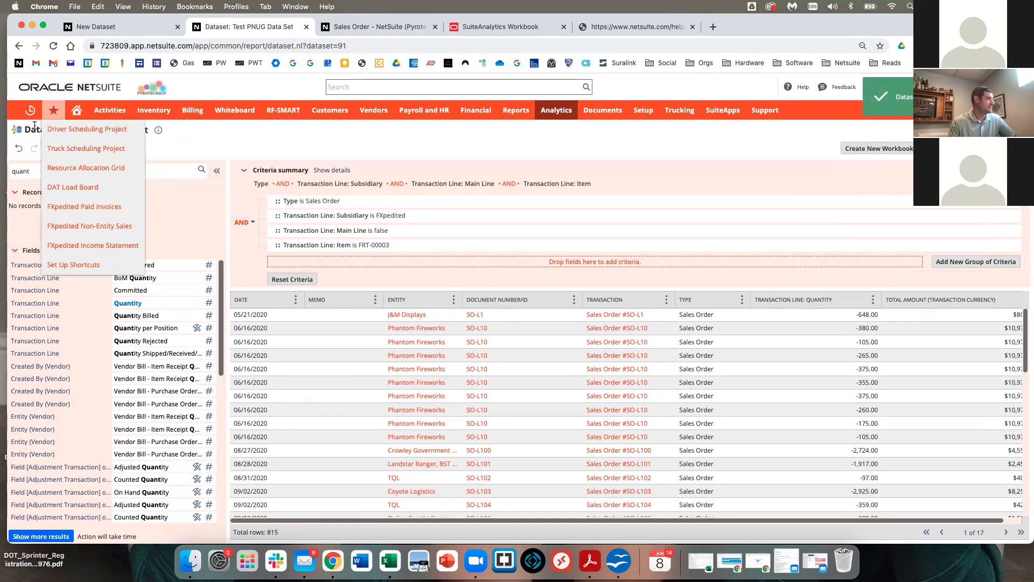
Delete the 'quant' field search text and reveal the dataset's Formulas section.
drag(52, 172, 3, 169)
key(BackSpace)
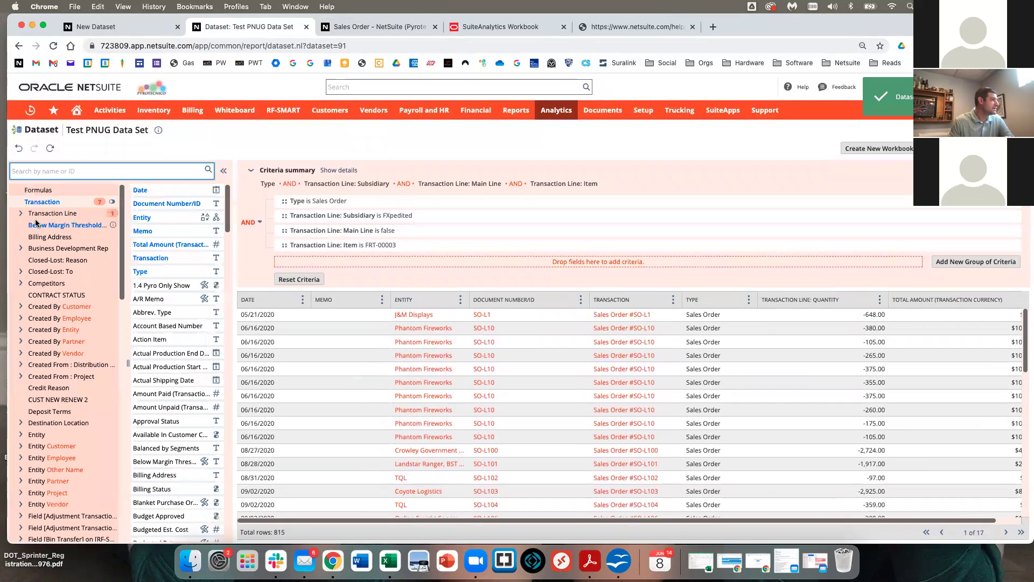
click(41, 190)
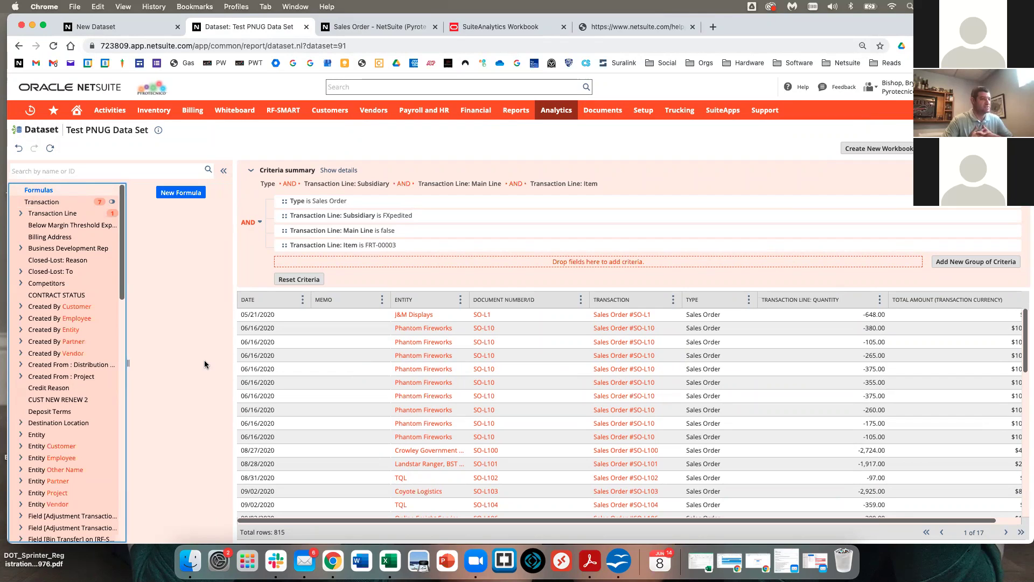
Create a new formula field and place the cursor in its formula box.
click(180, 193)
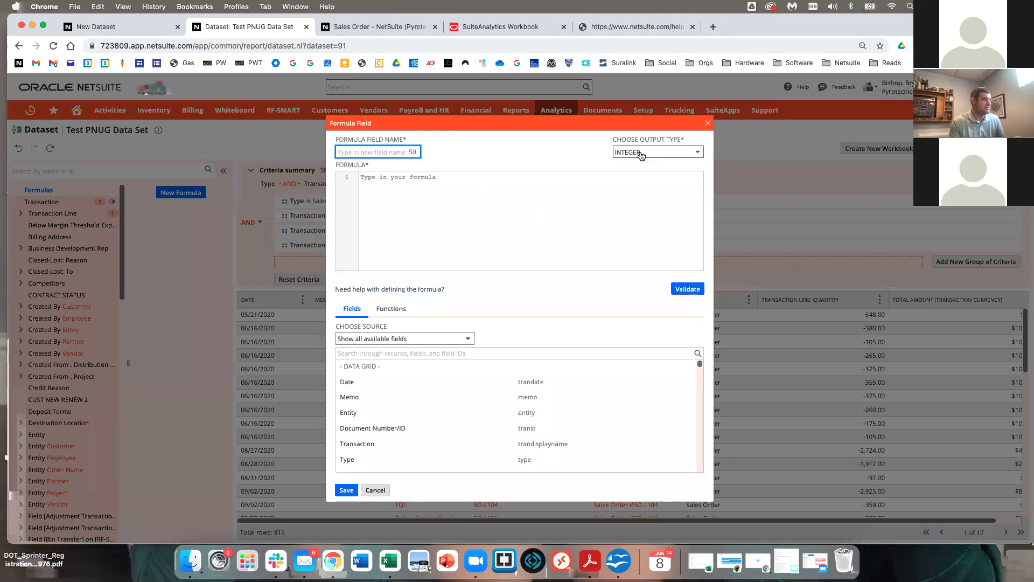
click(393, 183)
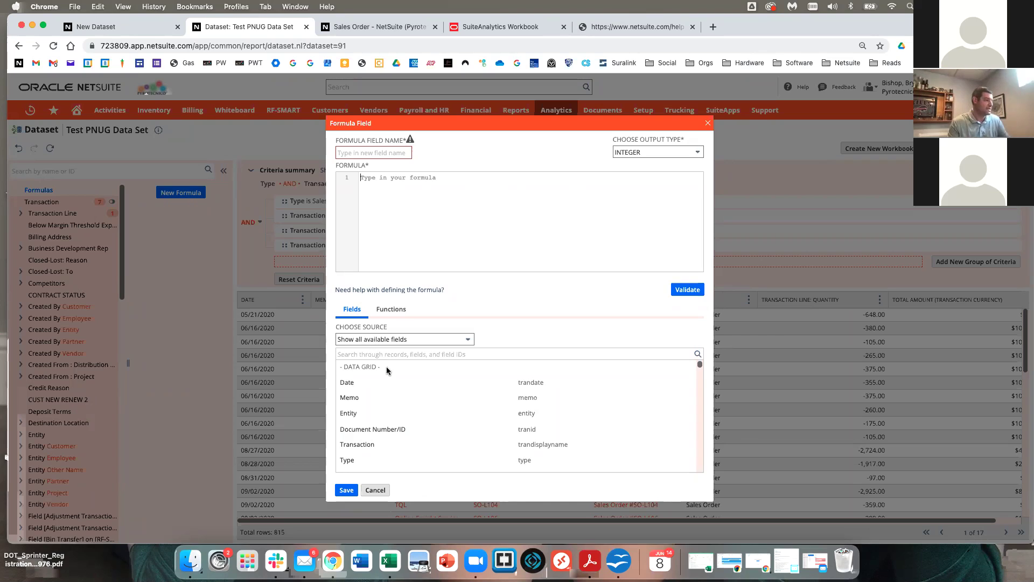
Insert transactionlines.quantity into the formula using a field search.
click(371, 354)
text(Quanit)
key(BackSpace)
key(BackSpace)
key(BackSpace)
key(BackSpace)
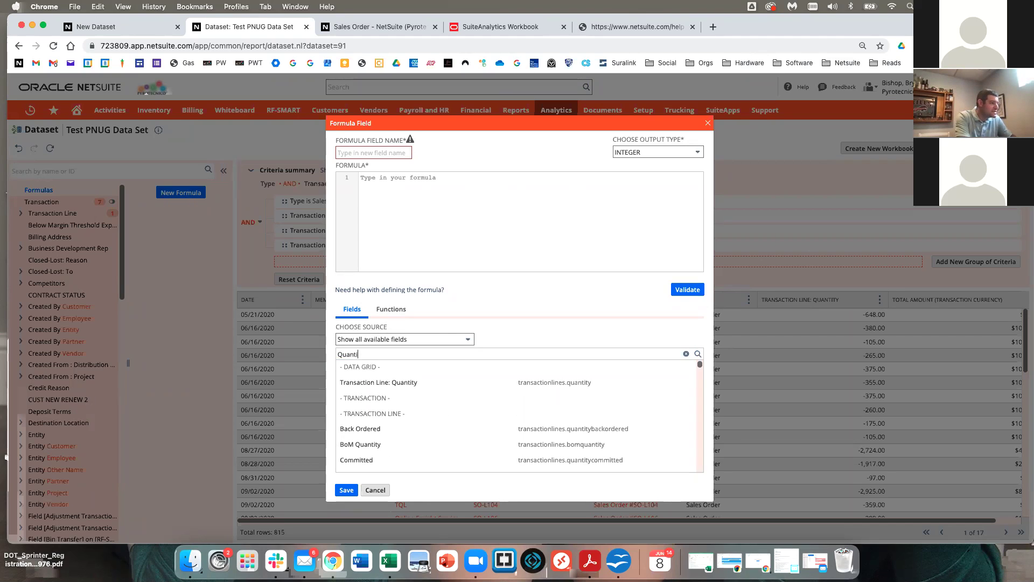
click(404, 383)
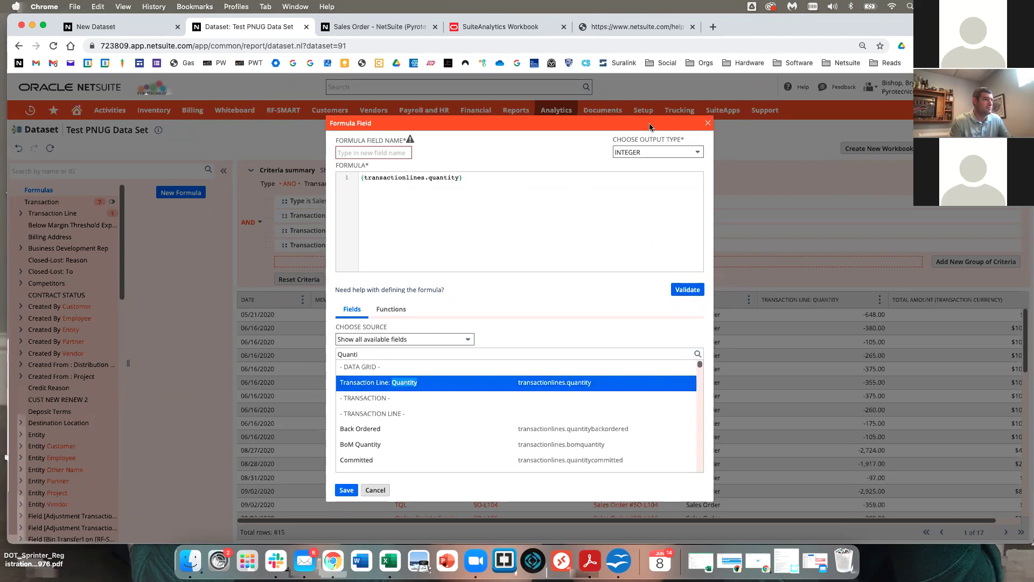
Validate the formula, trying INTEGER output before settling on FLOAT.
click(687, 291)
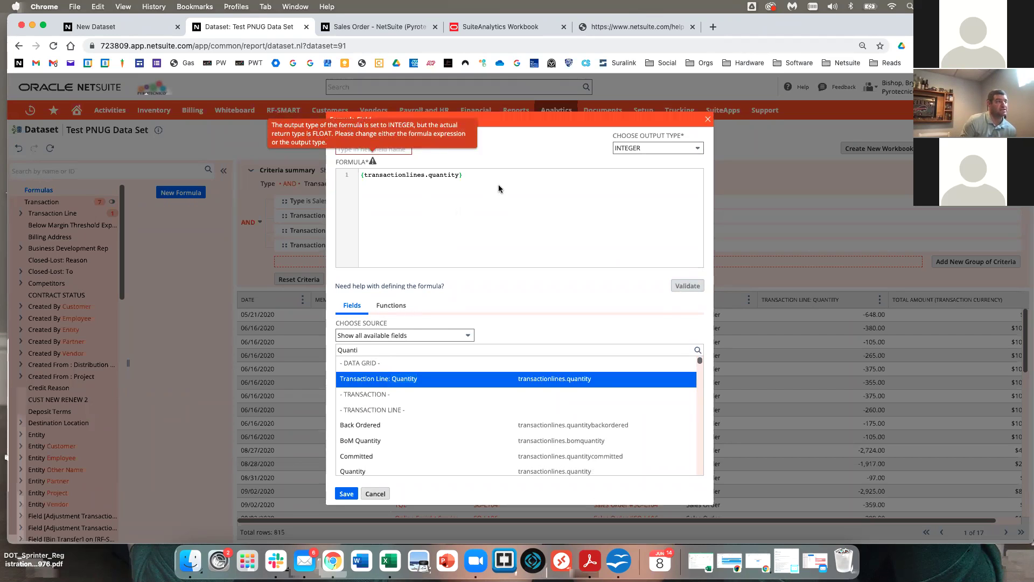
click(662, 151)
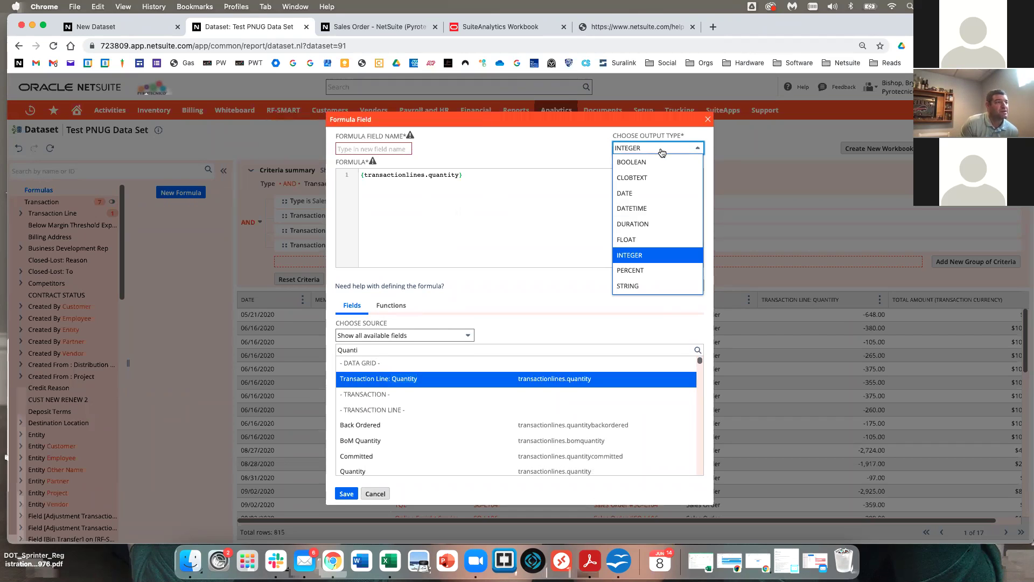
click(642, 239)
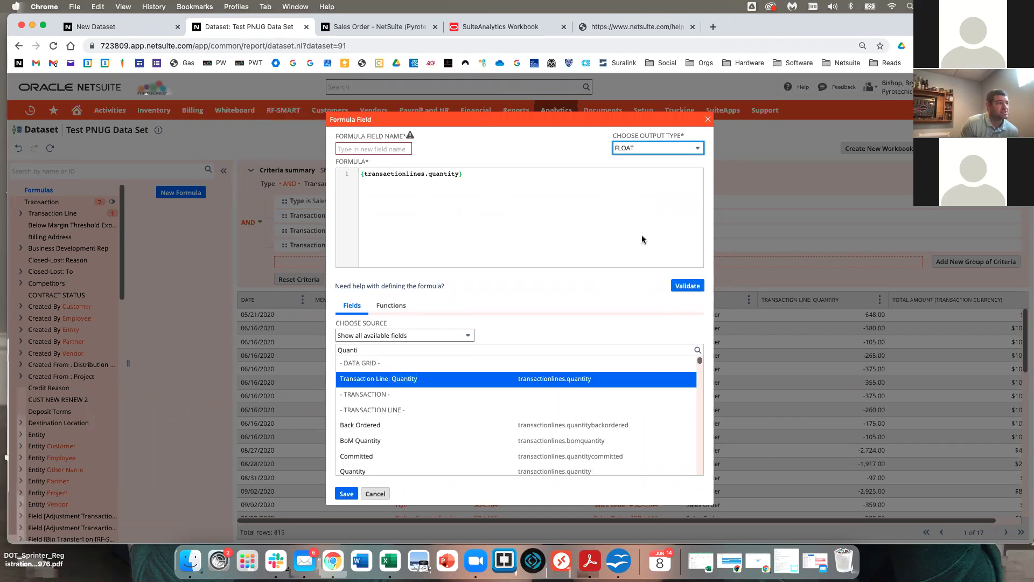
click(690, 291)
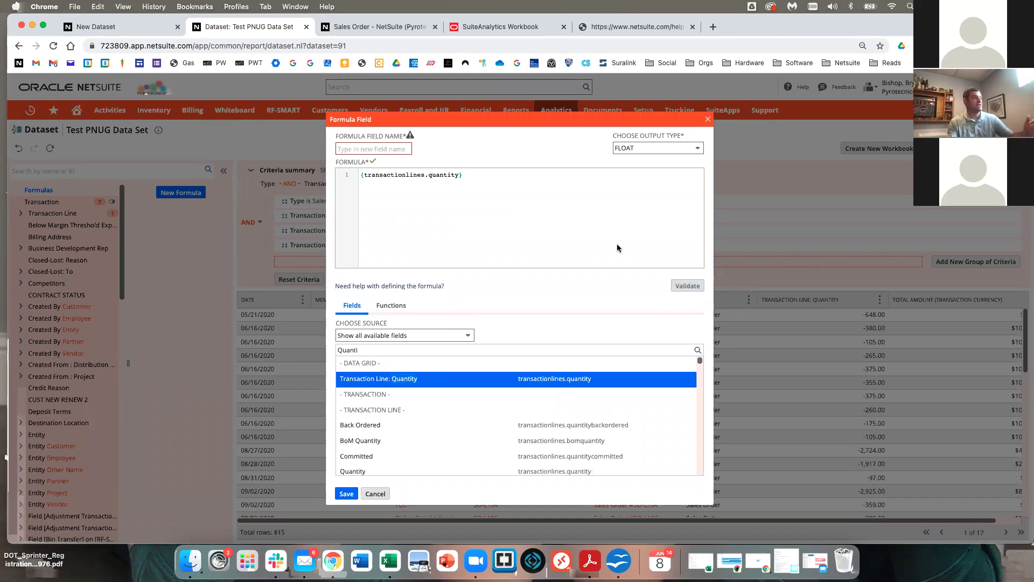
mouse_move(370, 172)
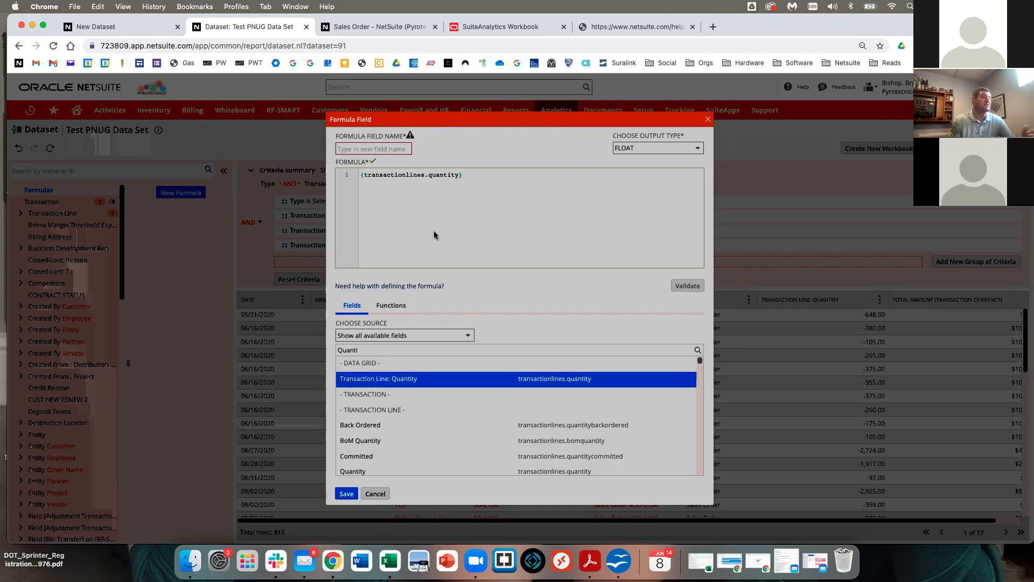
click(642, 149)
click(649, 255)
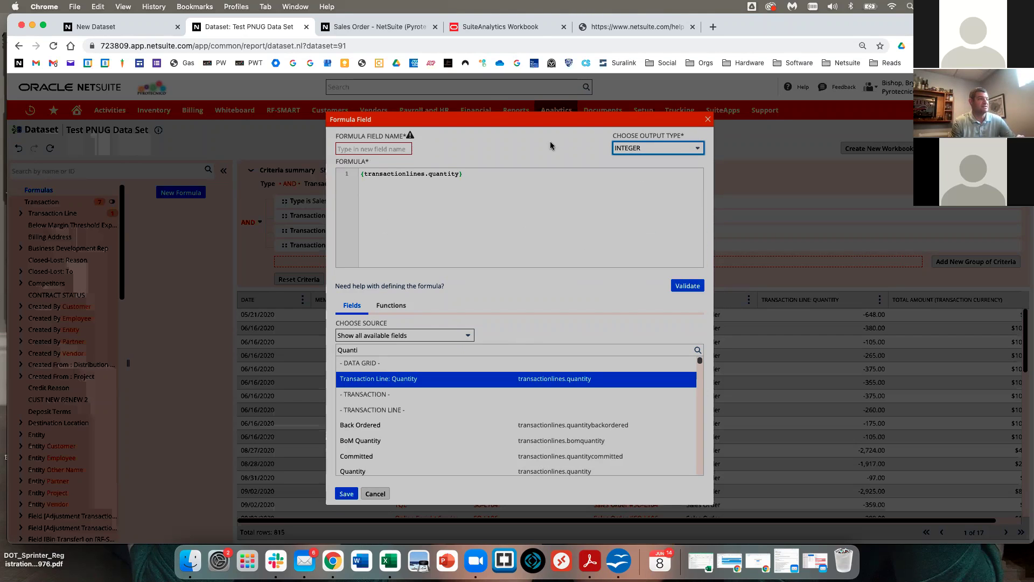
click(689, 286)
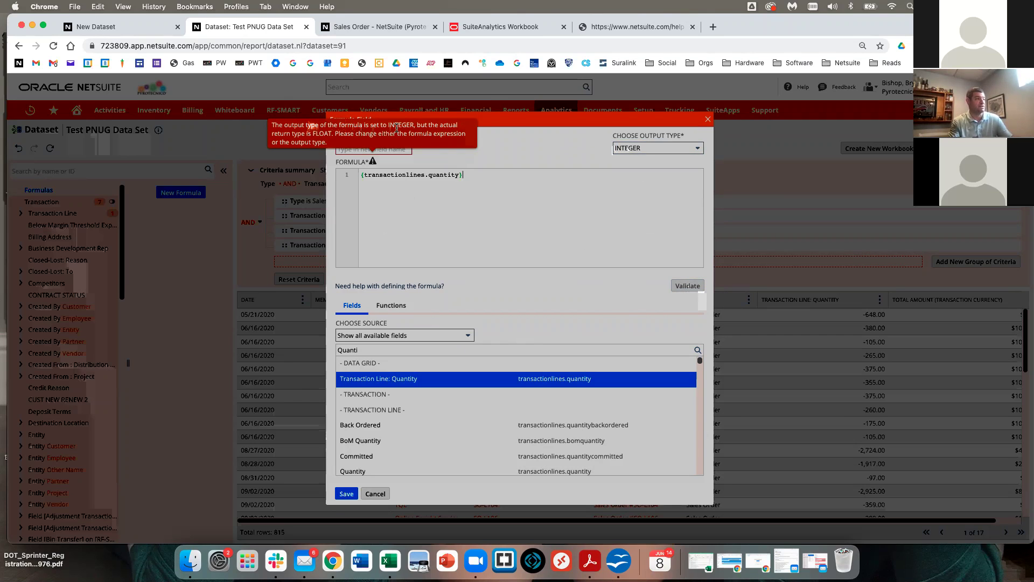
click(648, 151)
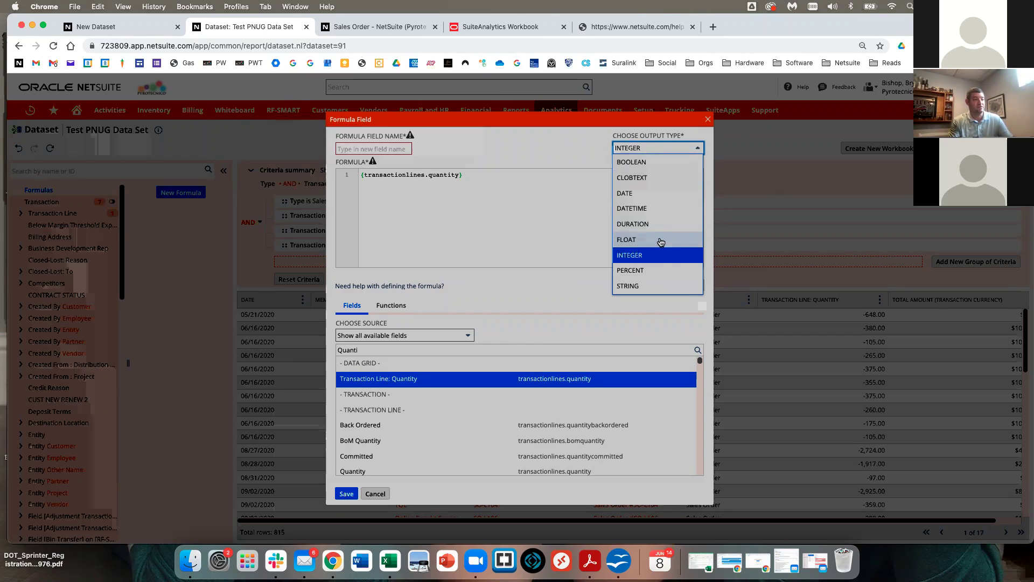
click(661, 239)
click(688, 285)
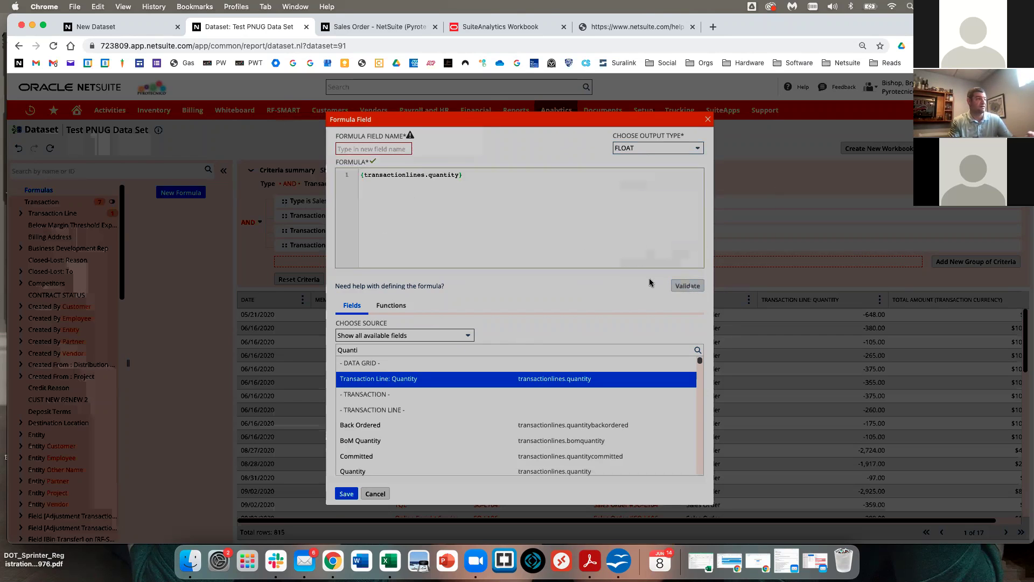
Name the formula field Bryan Quantity and save it.
click(347, 494)
click(381, 148)
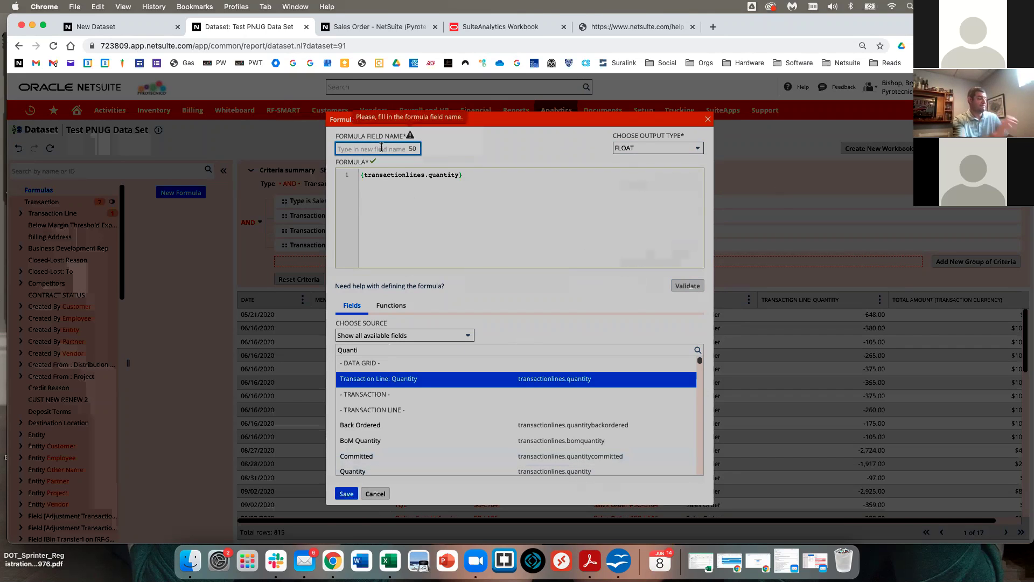
text(Bryan Quantity)
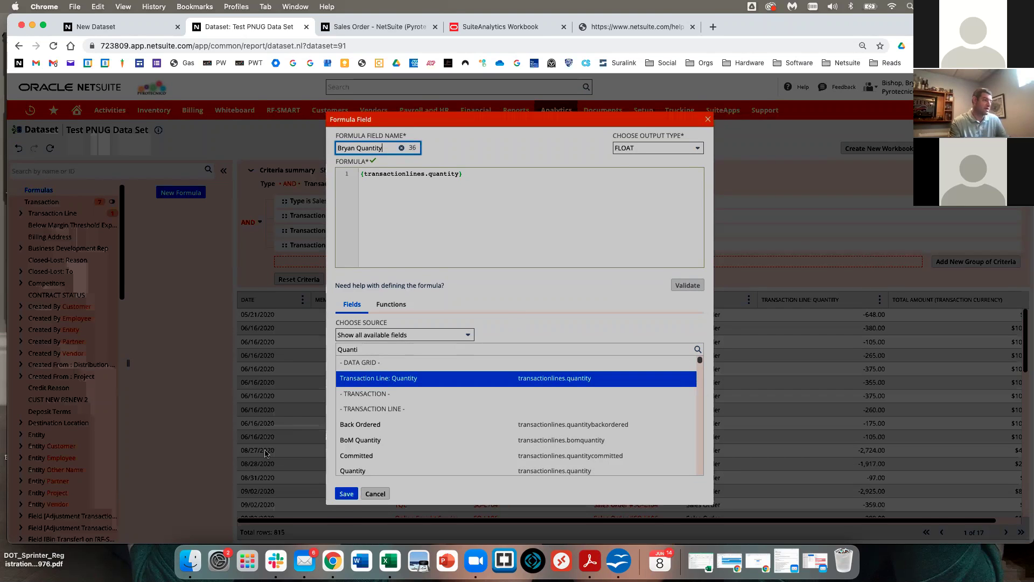
click(340, 499)
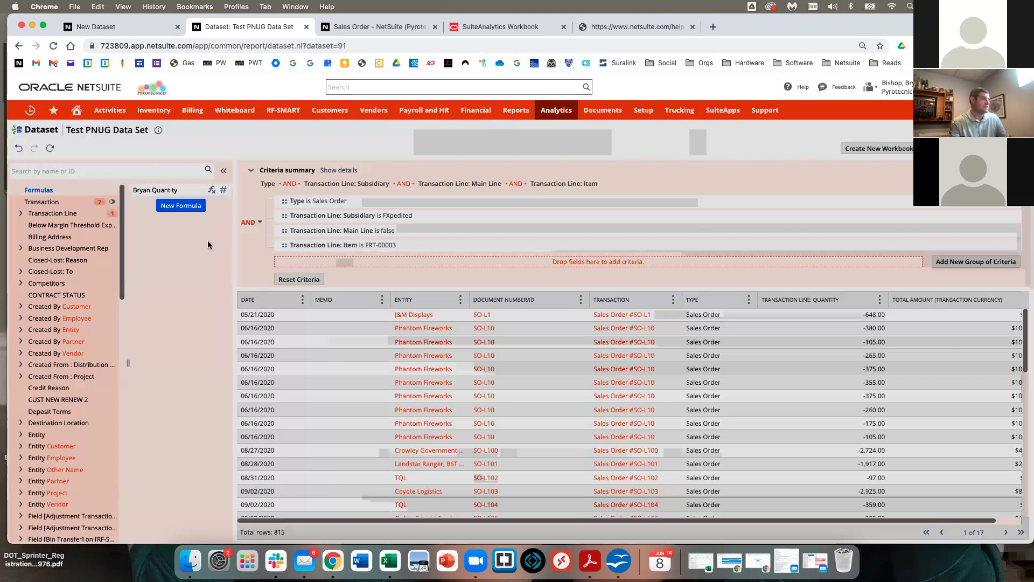
Drag the saved Bryan Quantity formula into the results grid beside Transaction Line: Quantity.
click(54, 213)
click(39, 190)
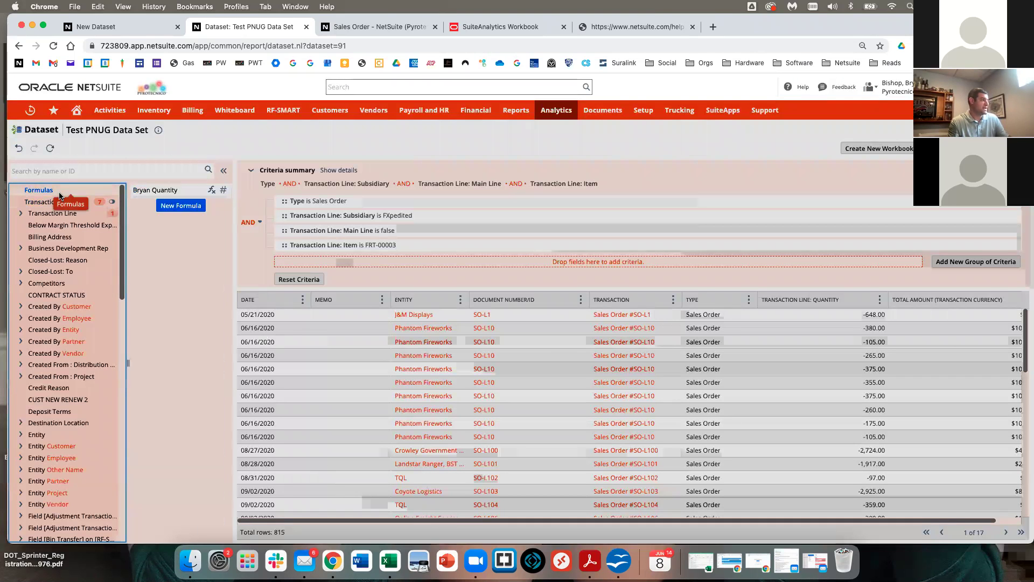
drag(153, 190, 745, 327)
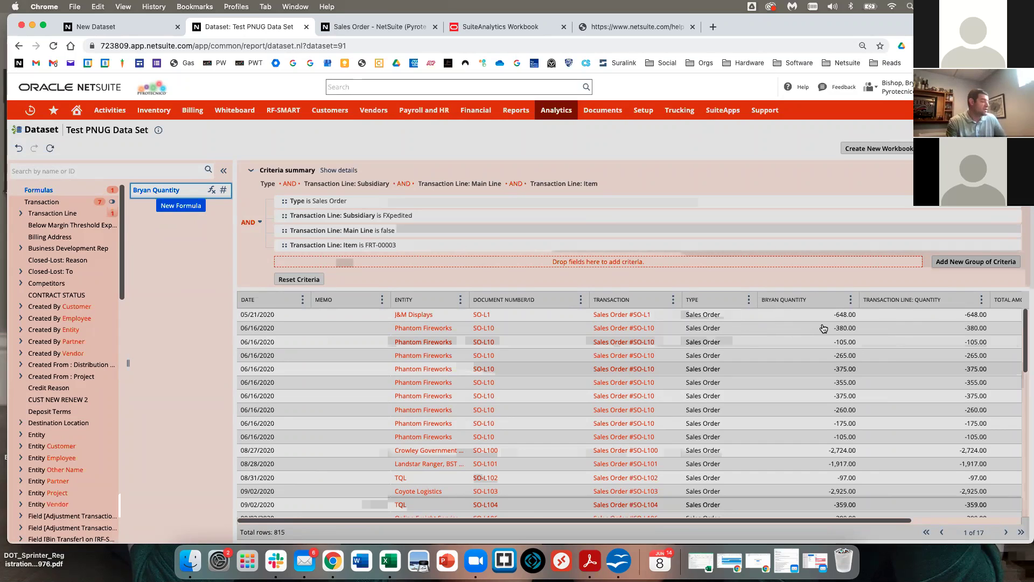
mouse_move(164, 191)
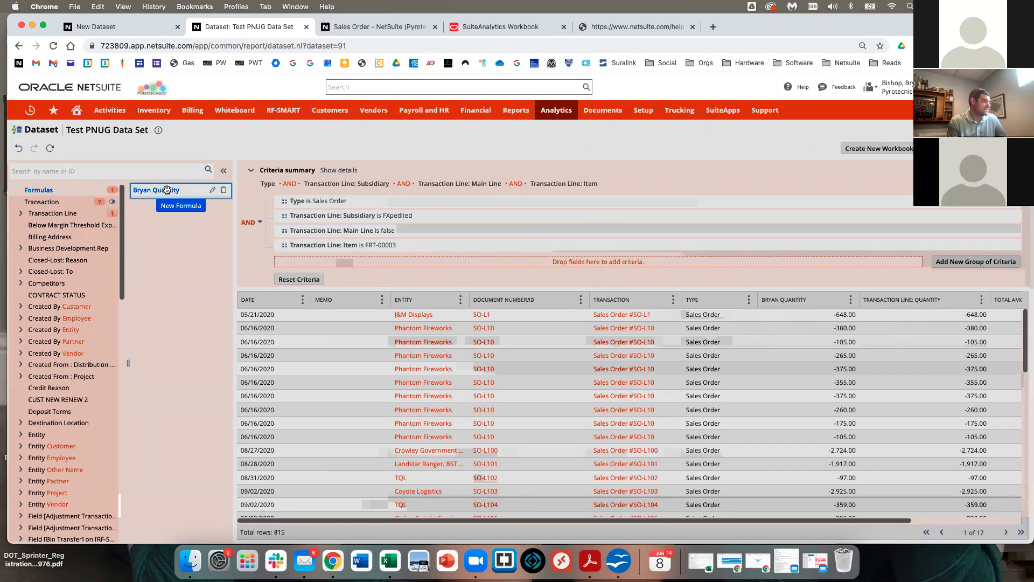
click(44, 191)
double_click(44, 191)
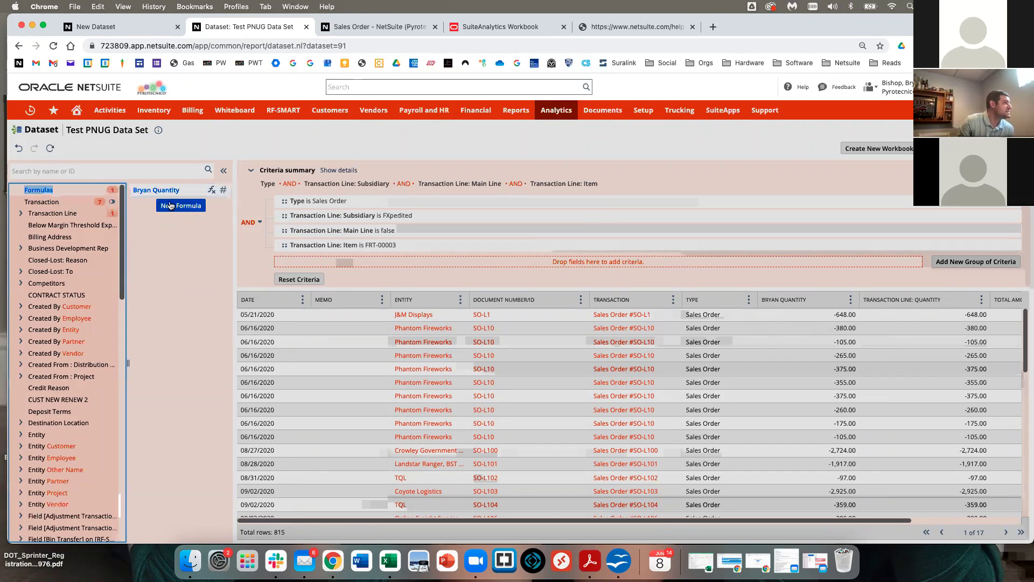
Rewrite the Bryan Quantity formula as ABS({transactionlines.quantity}).
click(213, 190)
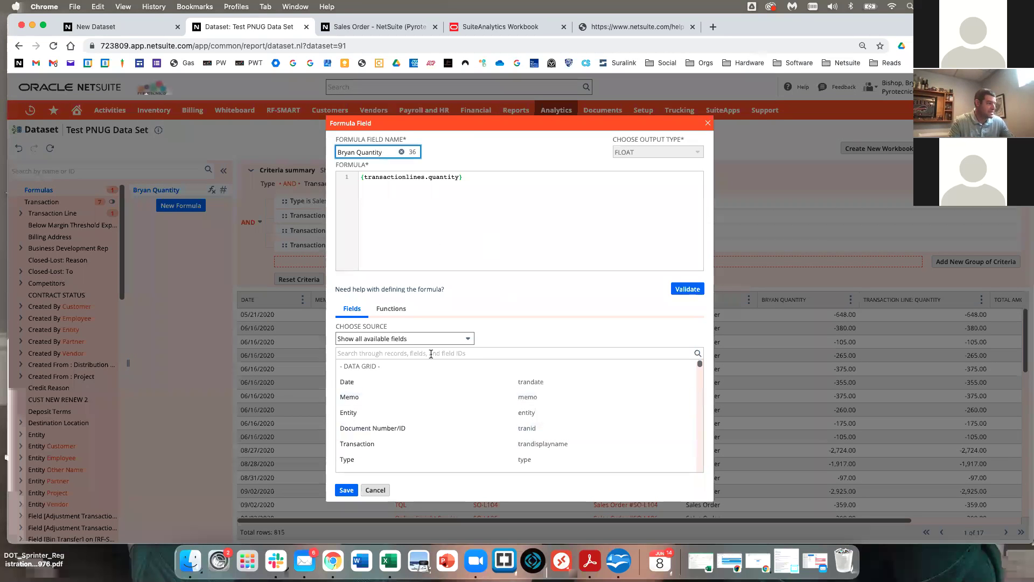
click(391, 309)
click(354, 370)
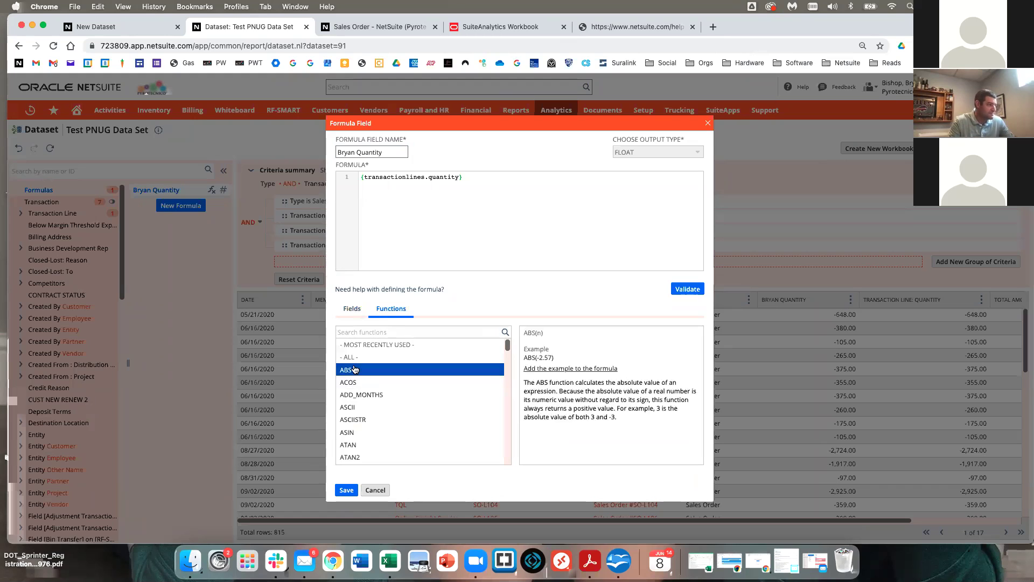
double_click(363, 371)
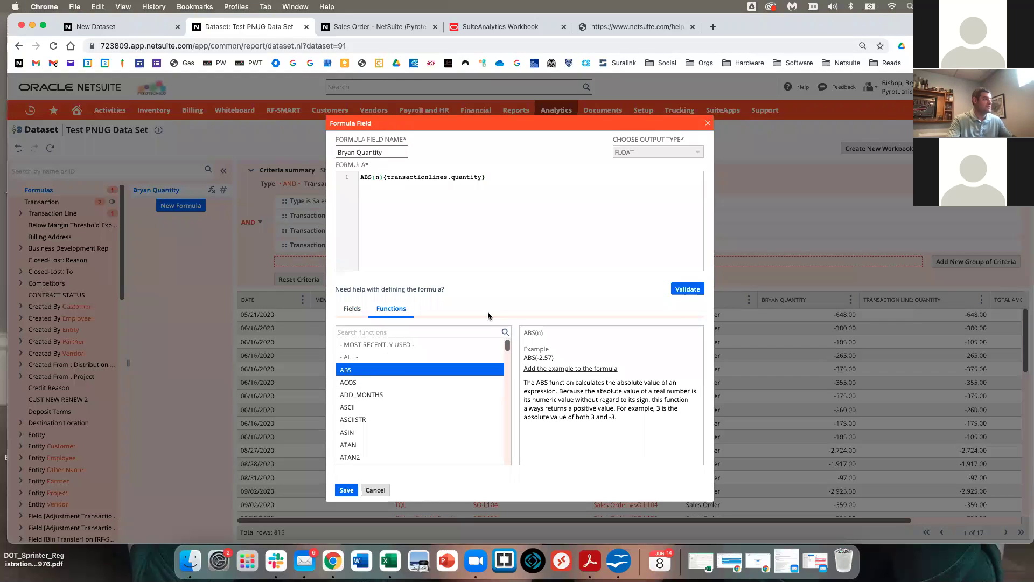
key(BackSpace)
key(BackSpace)
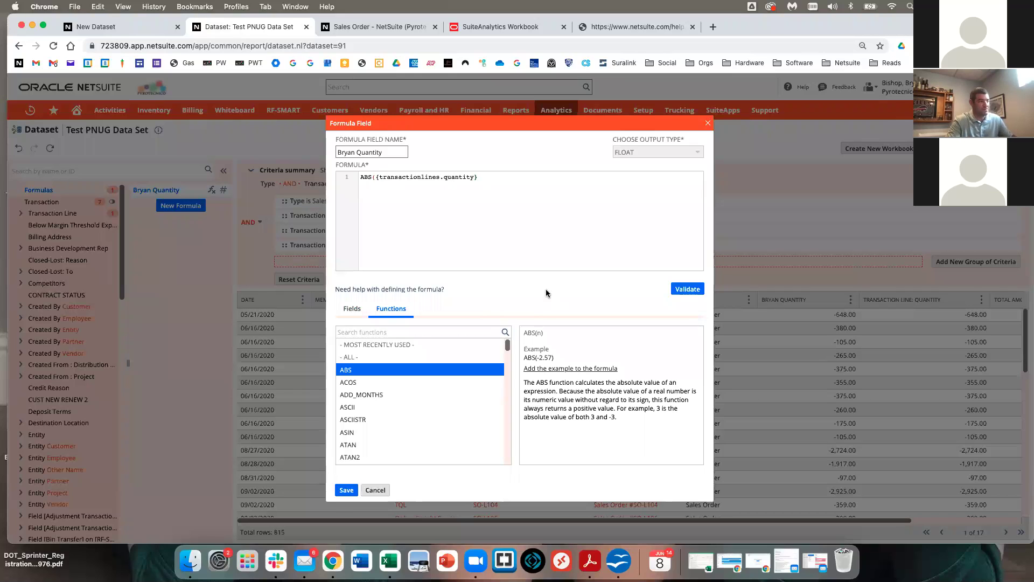
click(493, 180)
text())
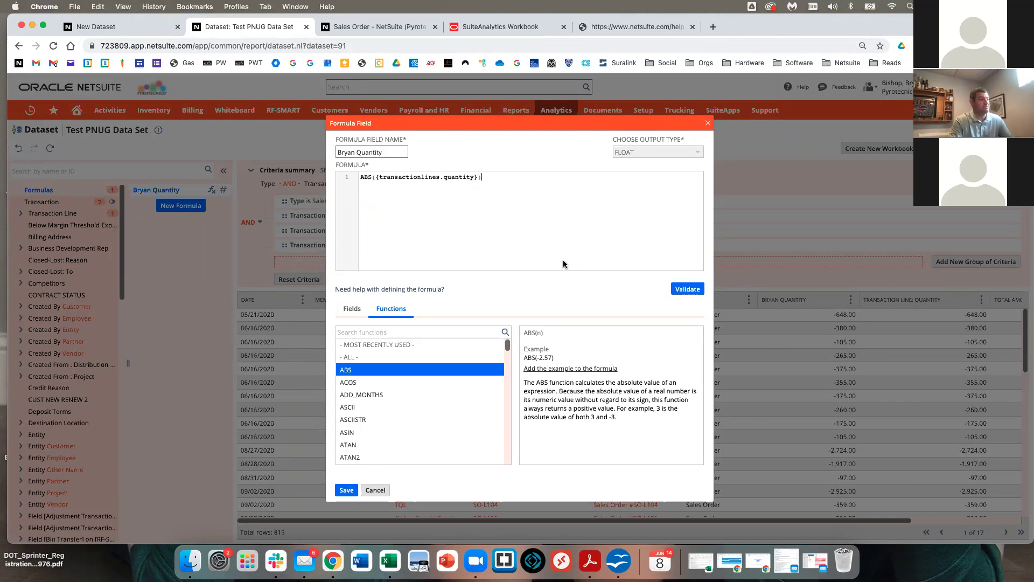
Validate and save the formula, then confirm the first row shows 648.00 beside -648.00.
click(687, 289)
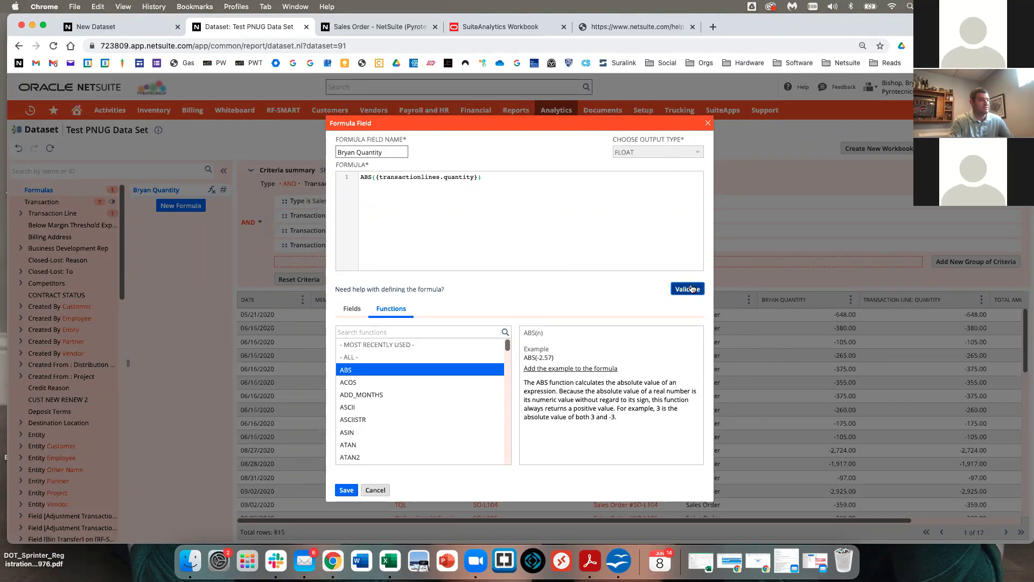
click(346, 493)
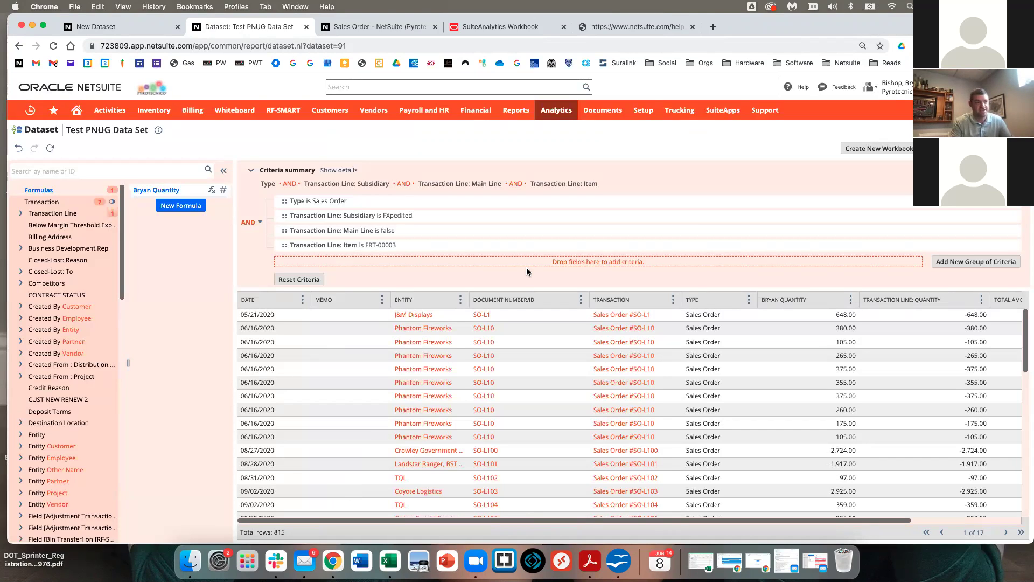
drag(838, 319, 870, 319)
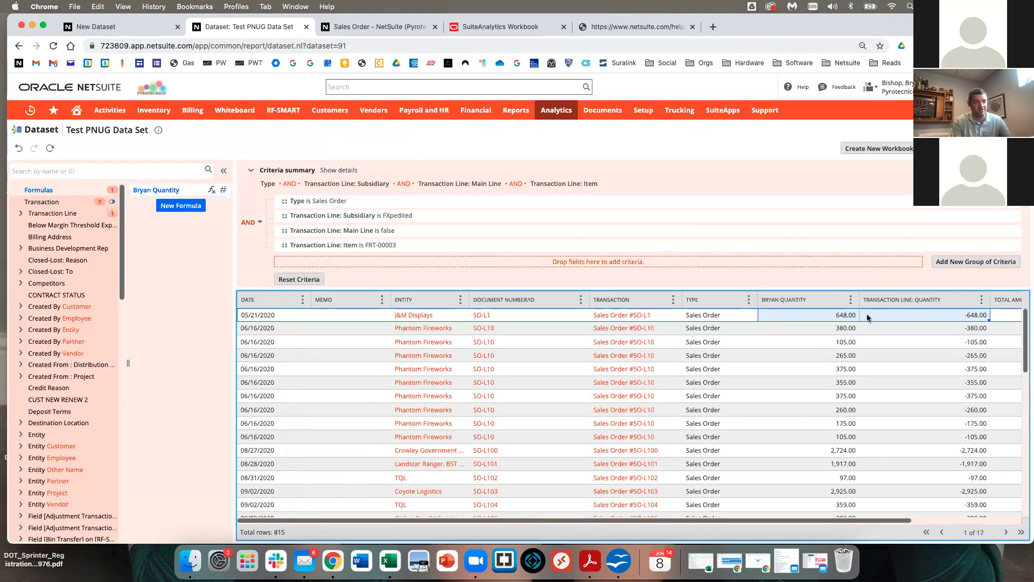
click(814, 315)
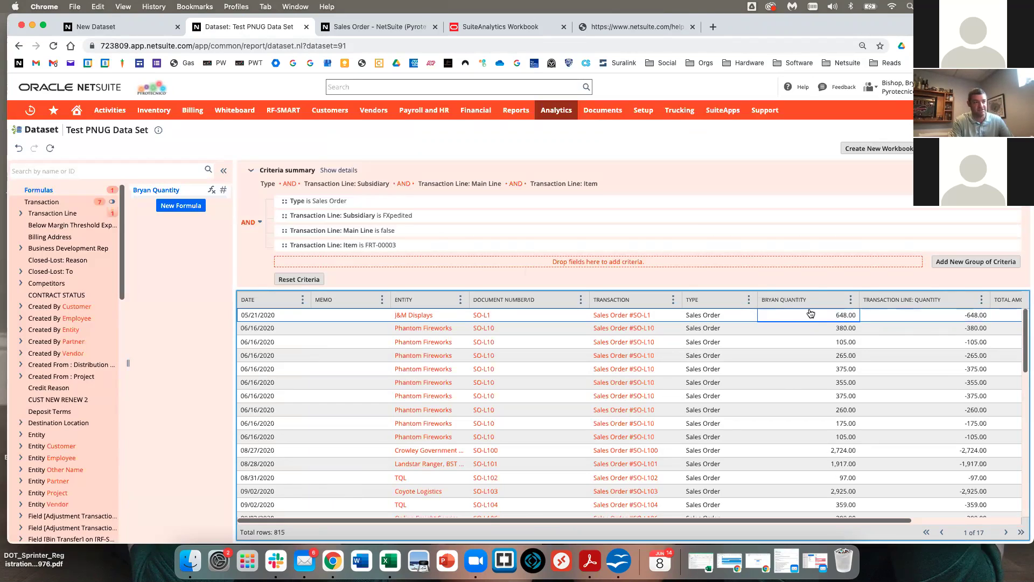
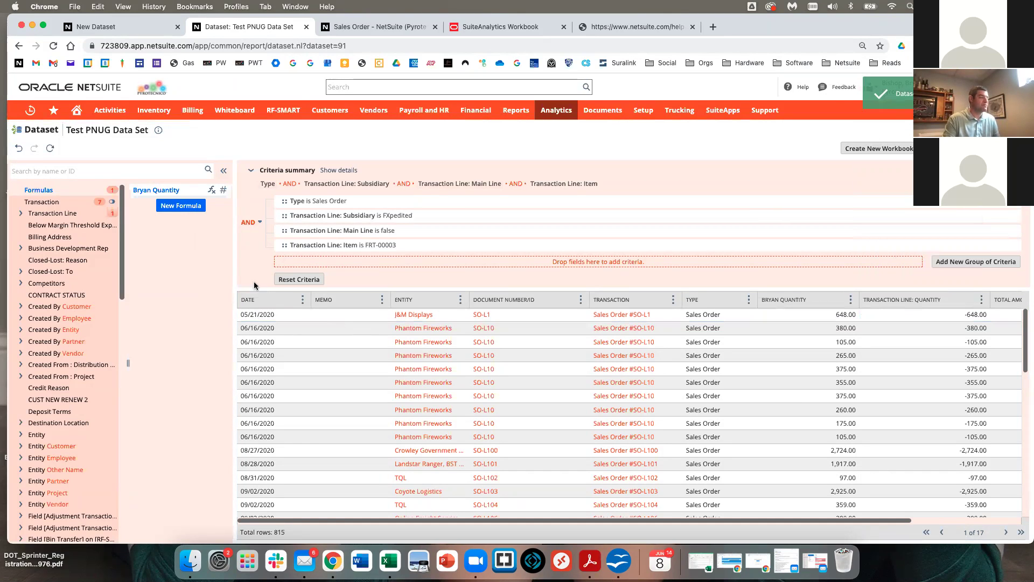
Open the FXpedited Mile Information (Sales Order) favorite workbook and open its dataset for editing.
click(556, 110)
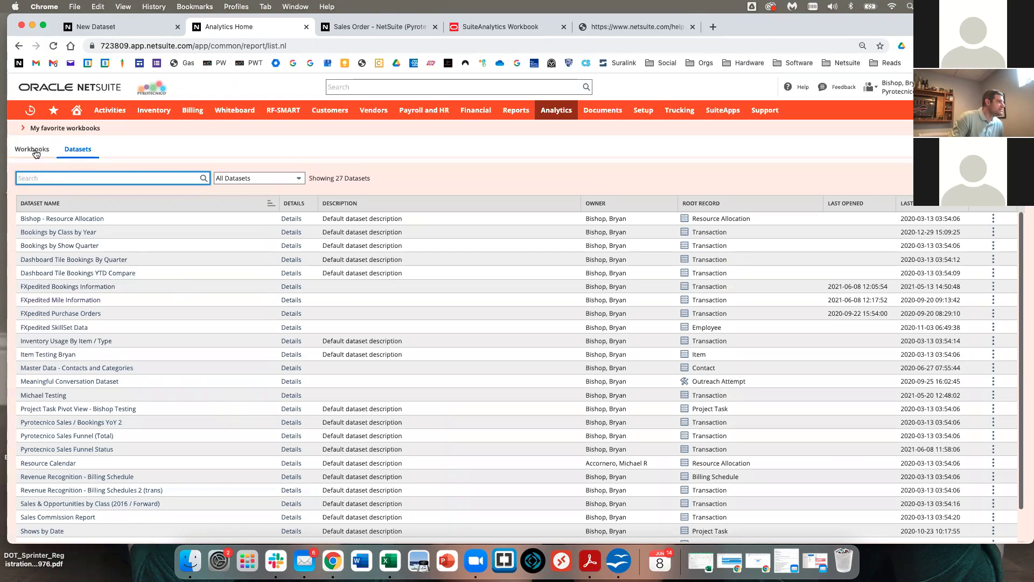
click(45, 129)
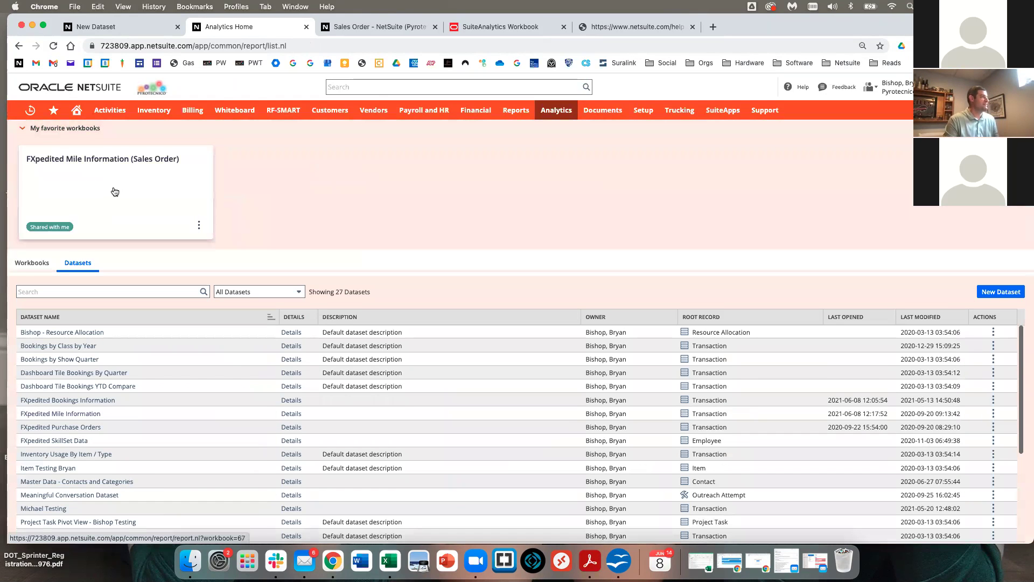
click(109, 185)
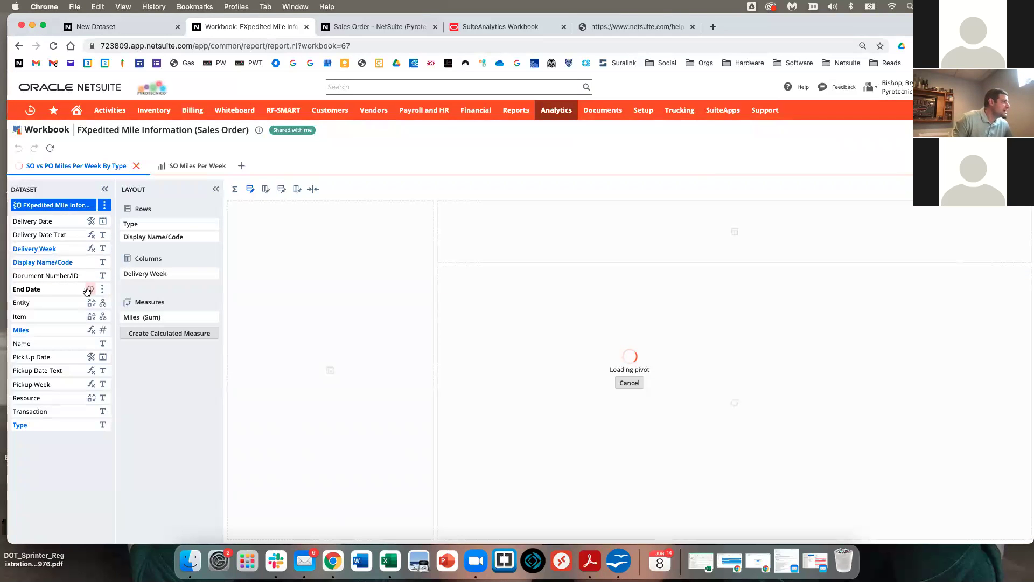
click(104, 207)
click(122, 219)
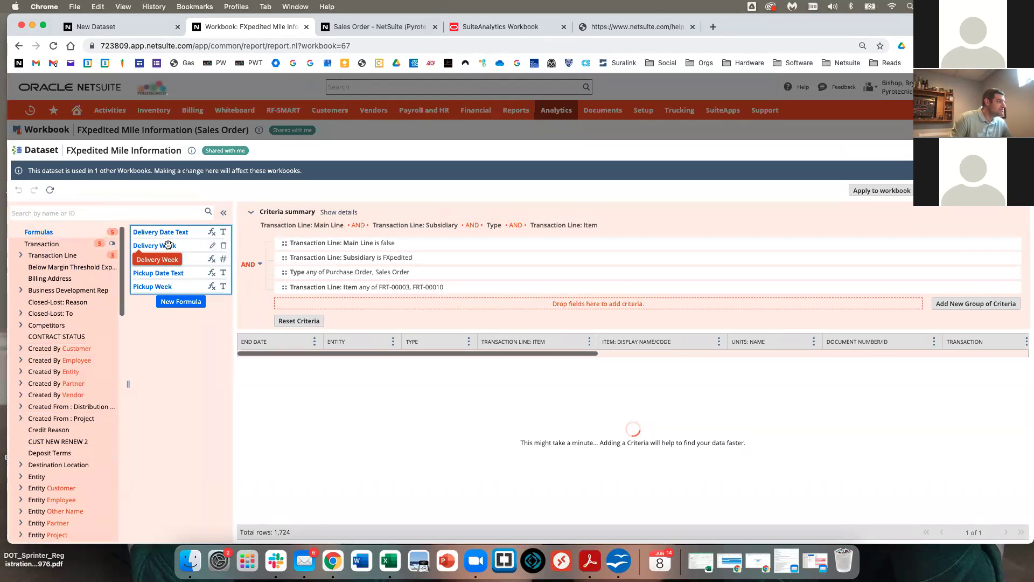
Copy the full Delivery Week formula text, leaving the formula unchanged.
click(213, 245)
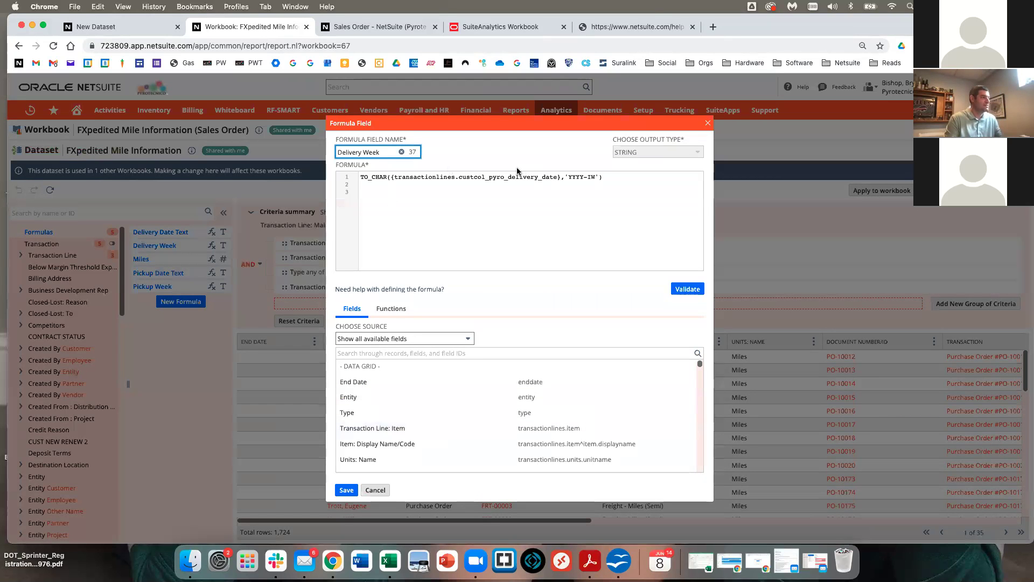
drag(624, 178, 152, 168)
key(super+c)
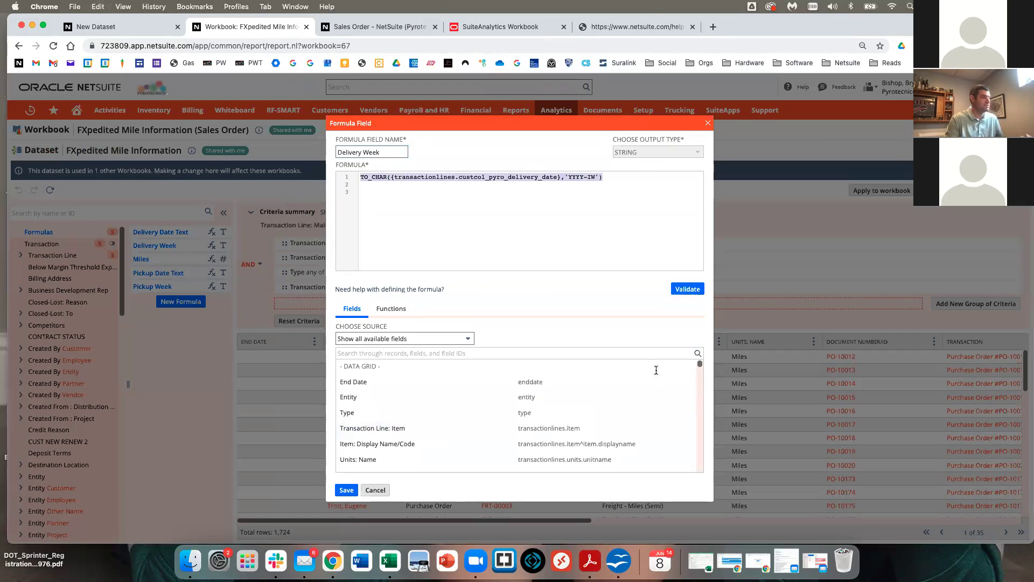
click(707, 123)
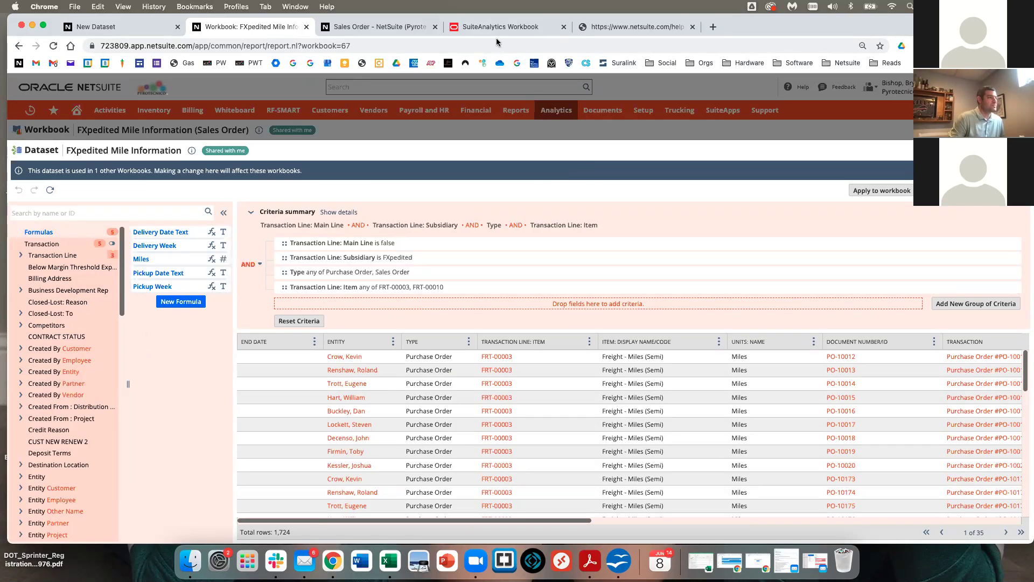
Search Analytics for PNUG and open the Test PNUG Data Set dataset.
click(19, 46)
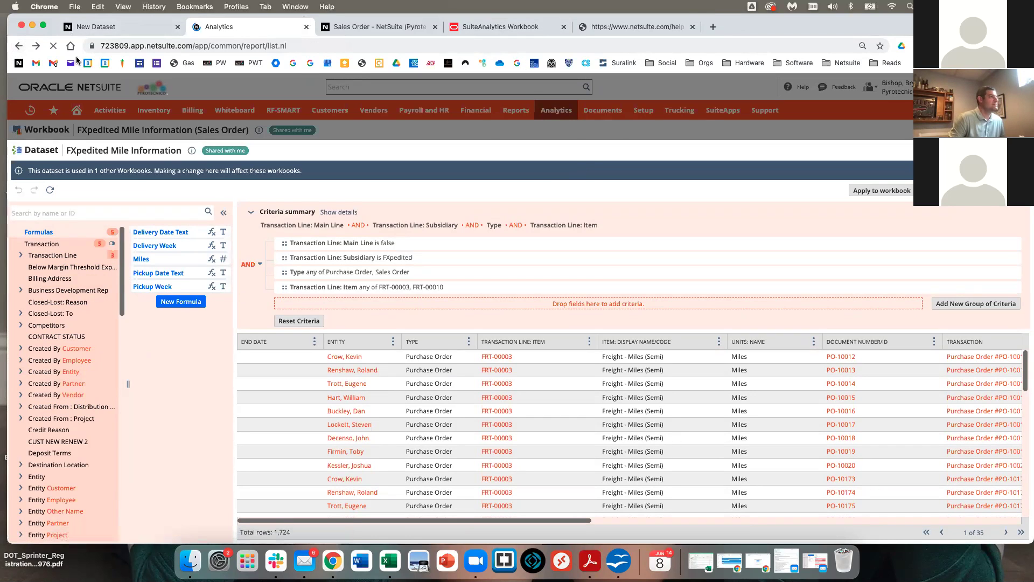
click(557, 110)
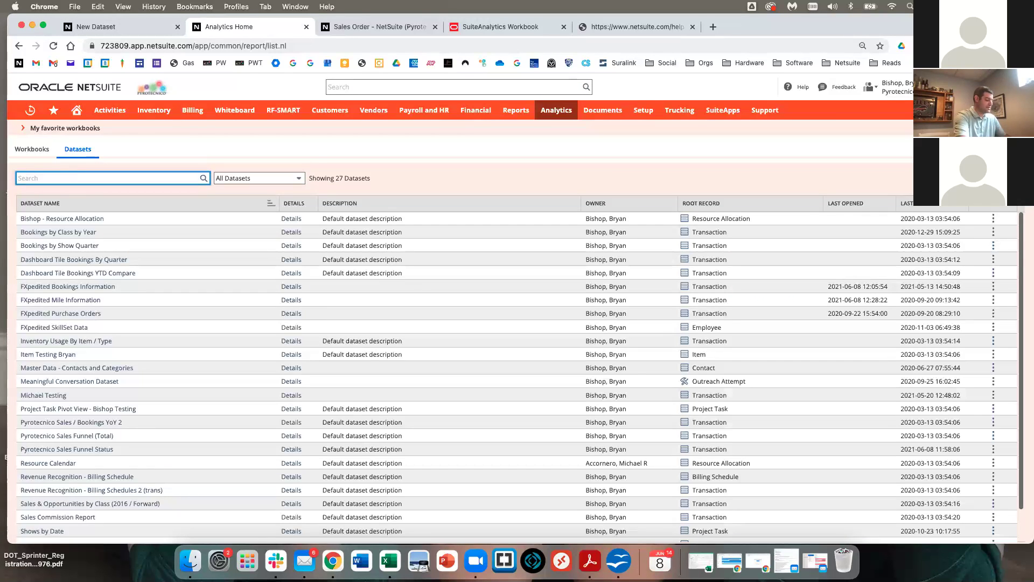
text(PNUG)
click(40, 222)
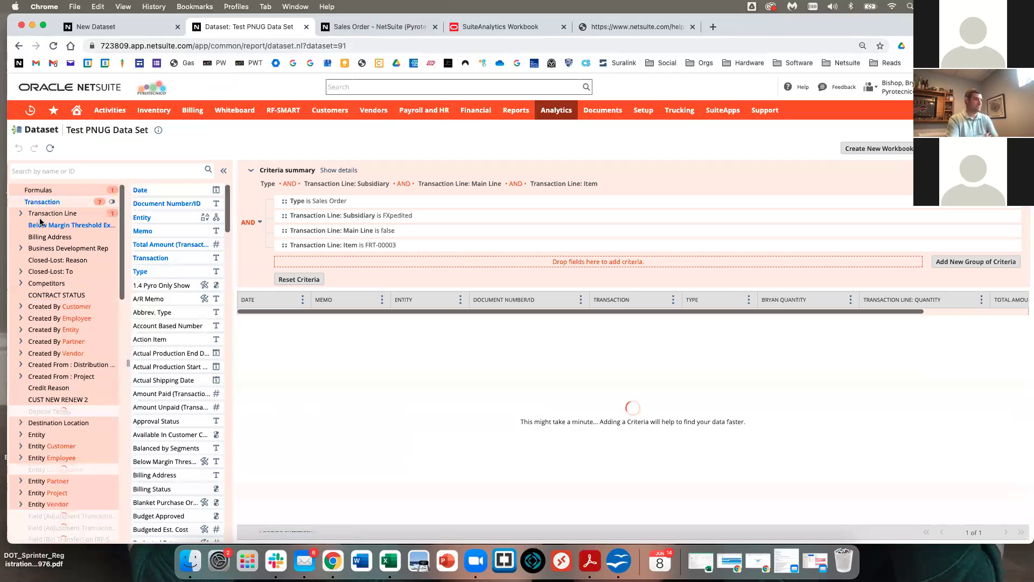
Add Transaction Line: Delivery Date as a grid column, then begin a new formula field.
click(39, 189)
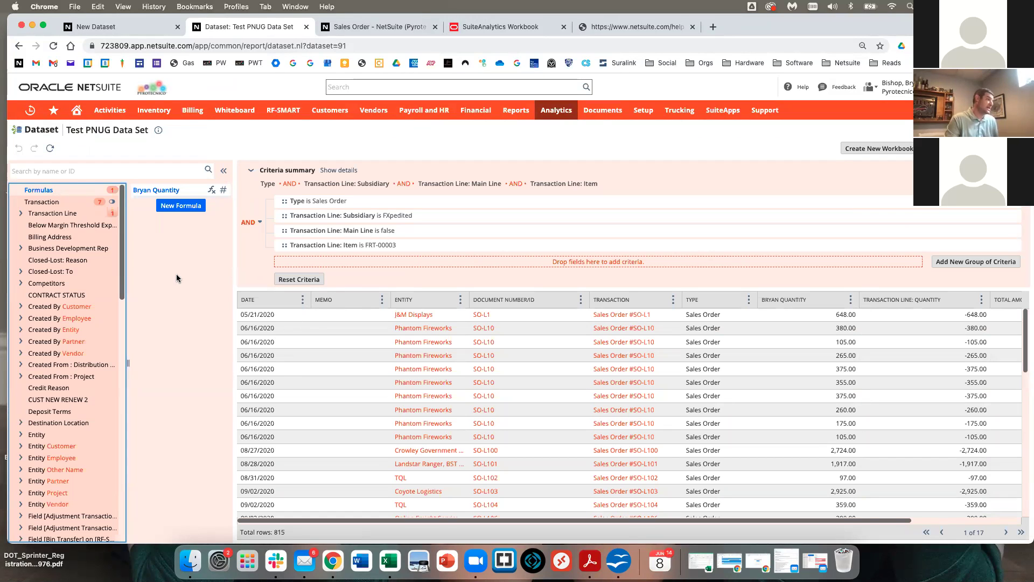
click(78, 170)
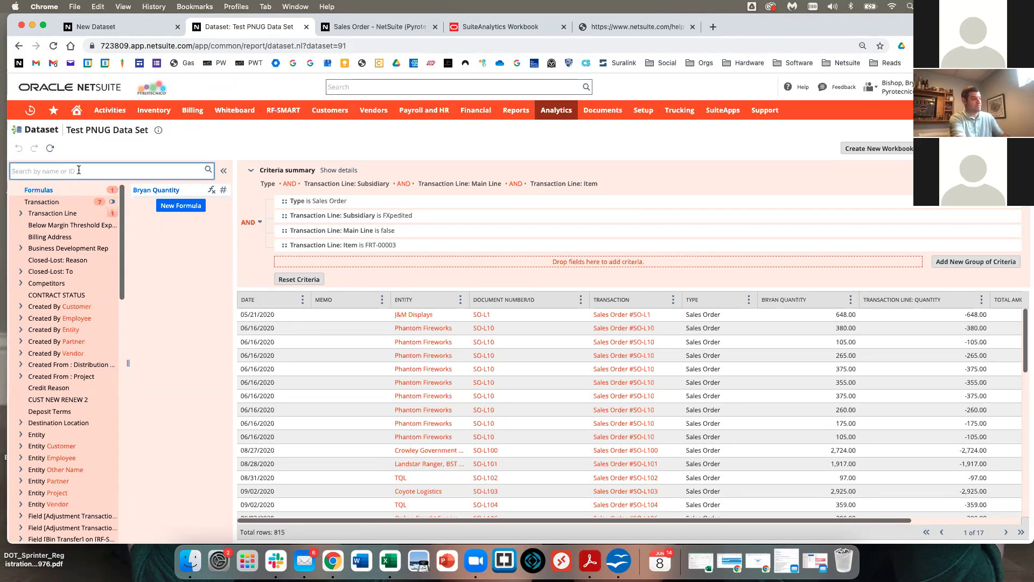
text(Delivery)
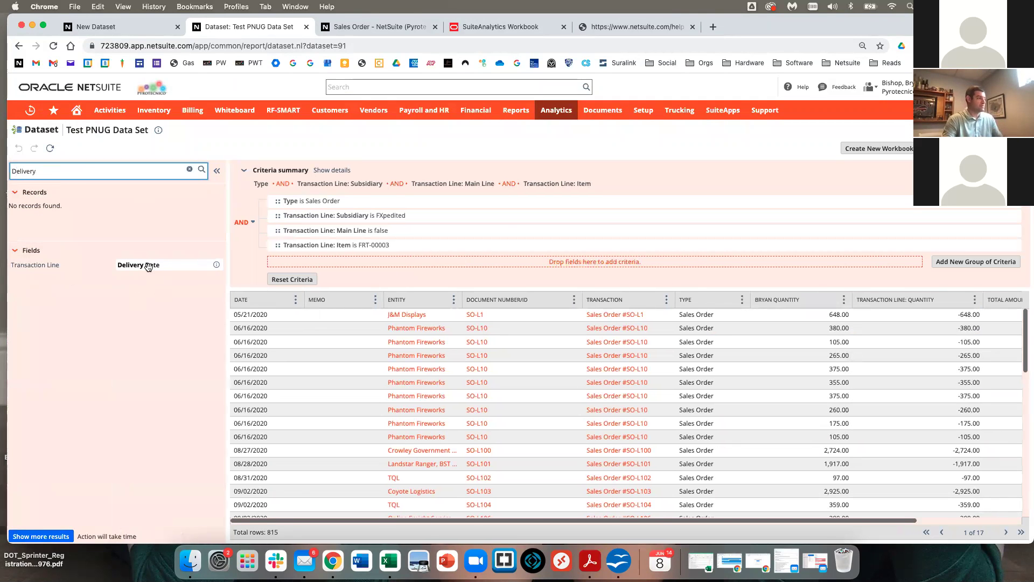
drag(143, 266, 587, 331)
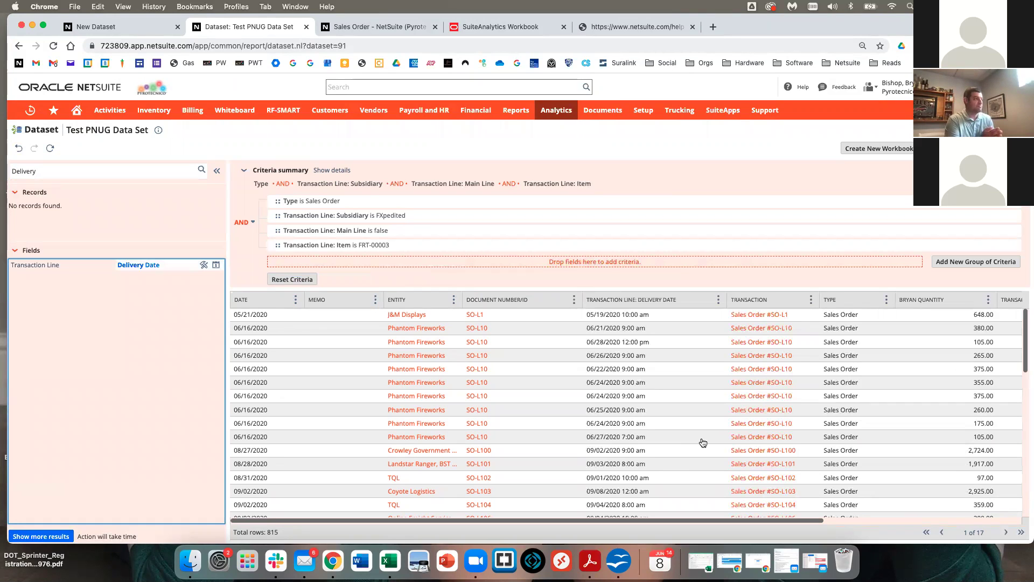
click(76, 169)
key(BackSpace)
key(BackSpace)
key(BackSpace)
key(BackSpace)
key(BackSpace)
key(BackSpace)
key(BackSpace)
key(BackSpace)
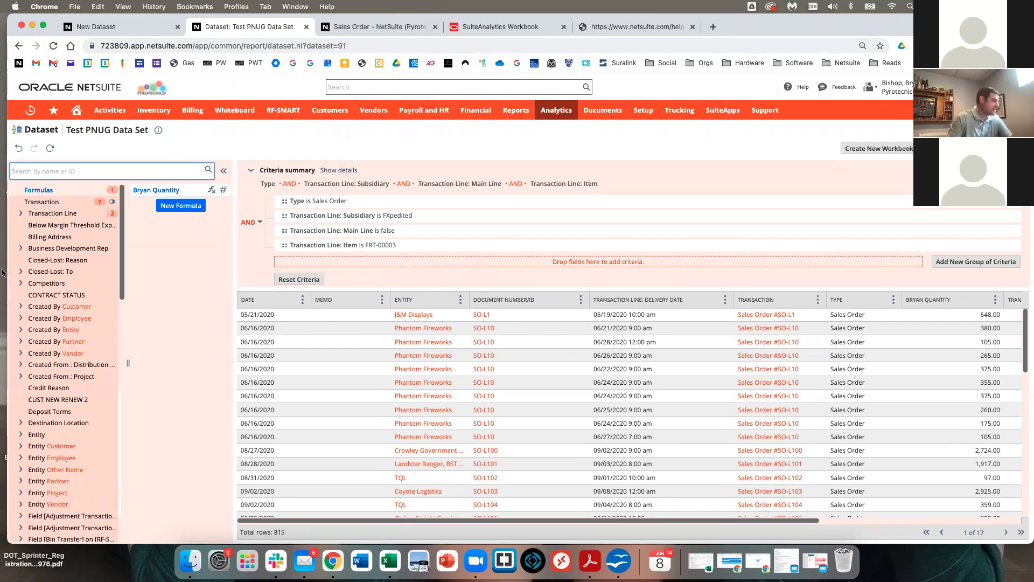
click(179, 206)
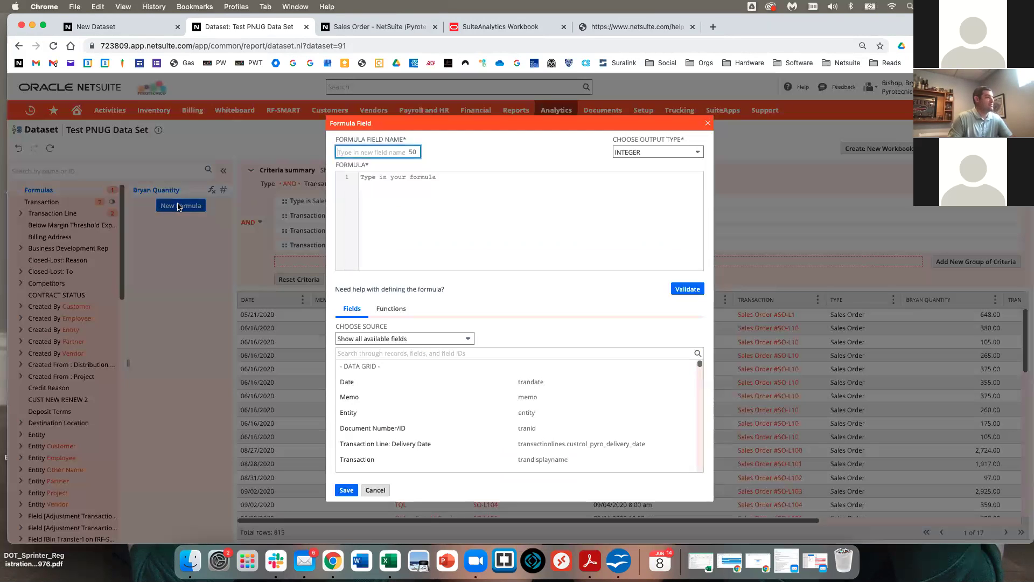
Paste the copied delivery-week formula and delete its old field reference.
click(382, 184)
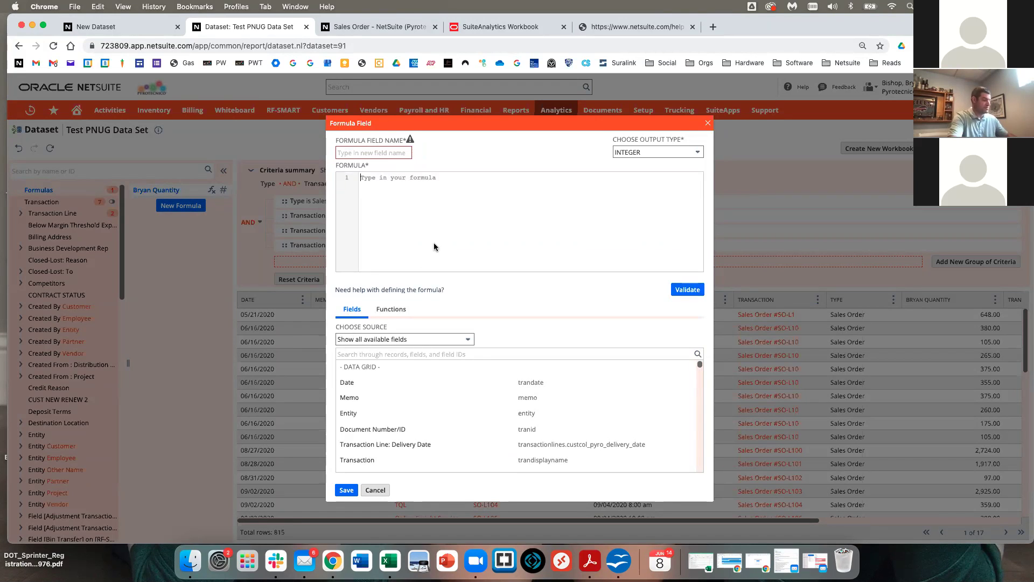
key(super+v)
drag(560, 178, 391, 175)
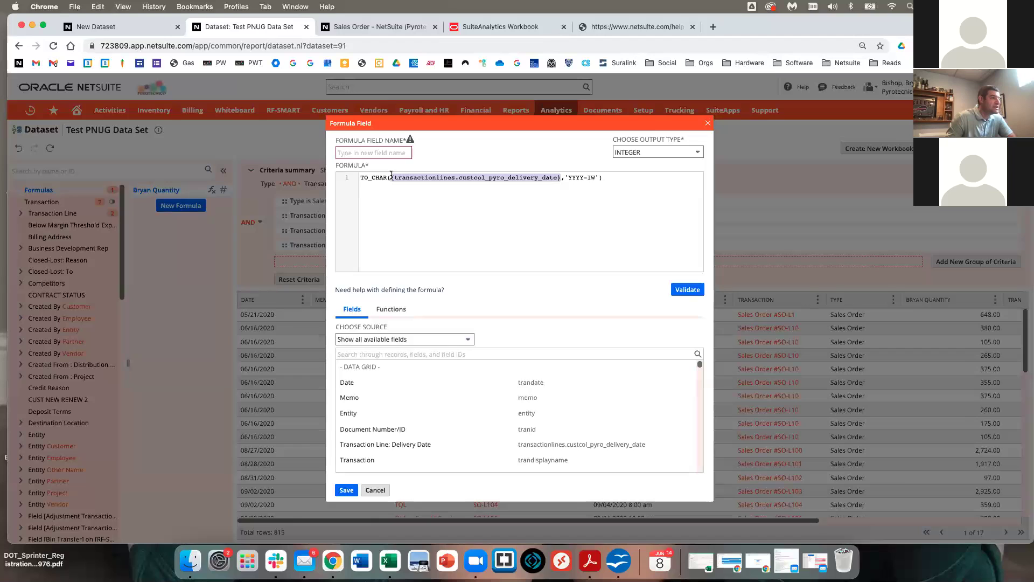
key(BackSpace)
click(483, 216)
key(Return)
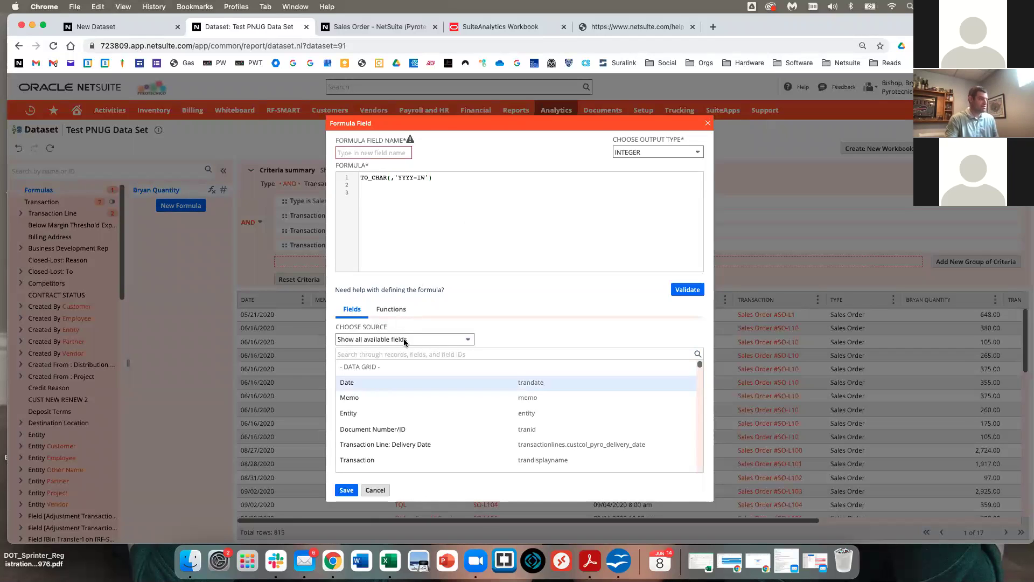
Insert Transaction Line: Delivery Date inside TO_CHAR() and name the field 'Delivery Week'.
click(387, 354)
text(Delivery)
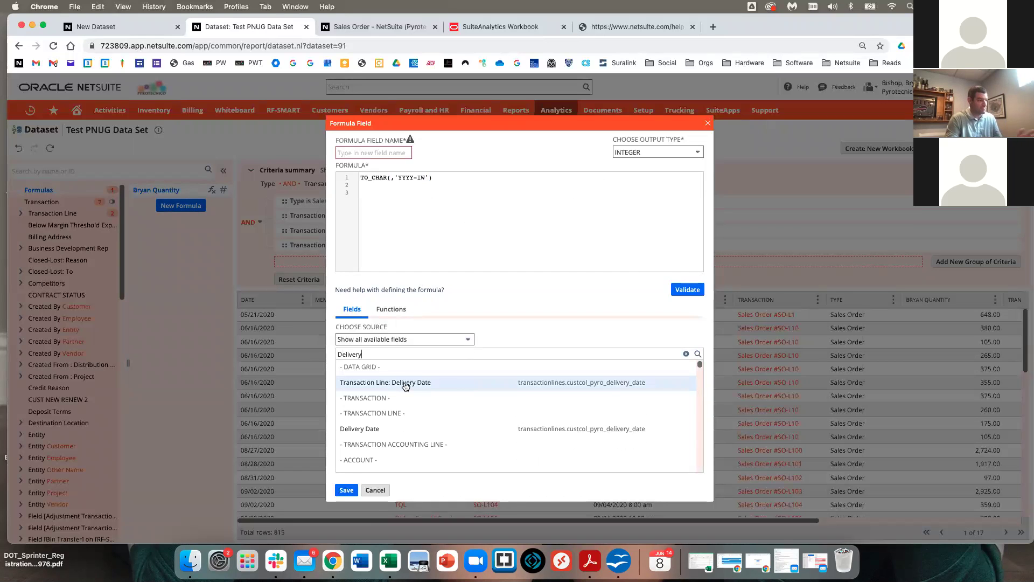
double_click(405, 383)
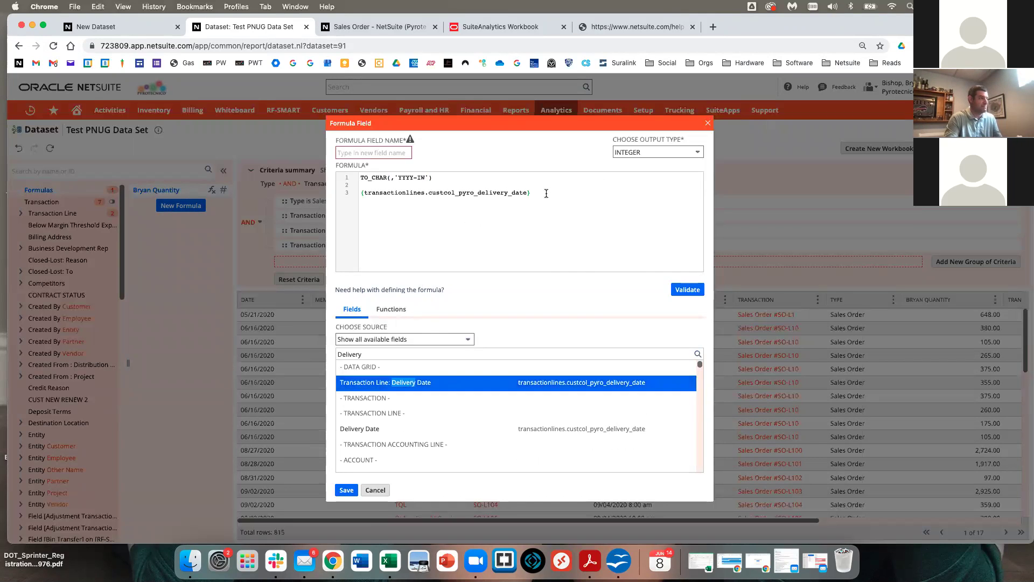
click(341, 192)
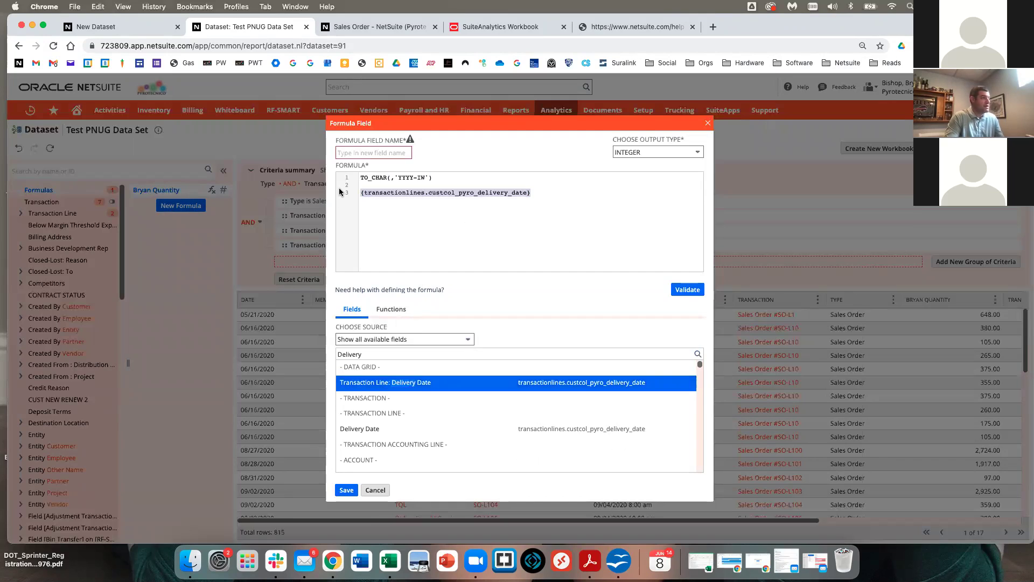
click(412, 193)
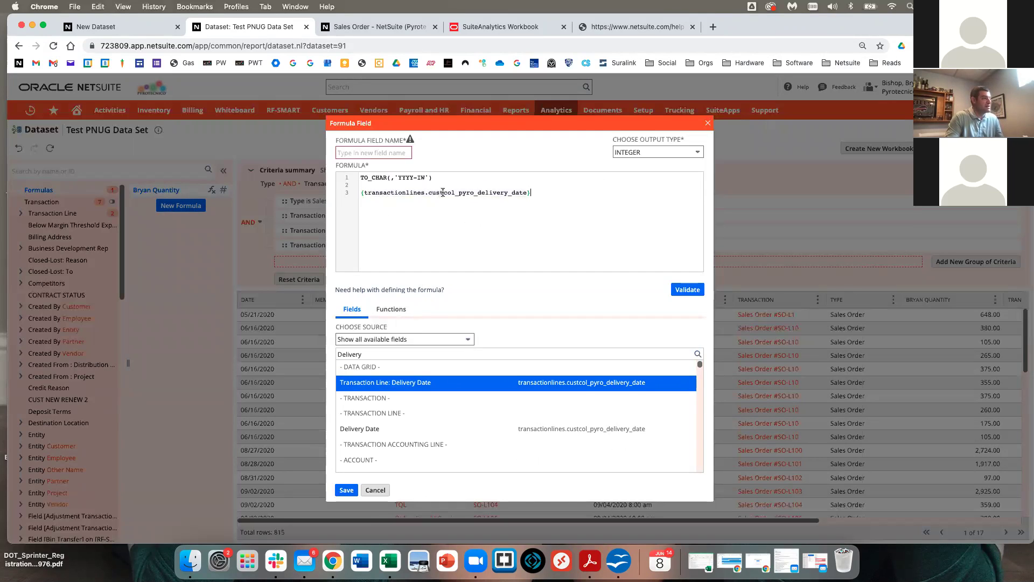
drag(429, 193, 528, 196)
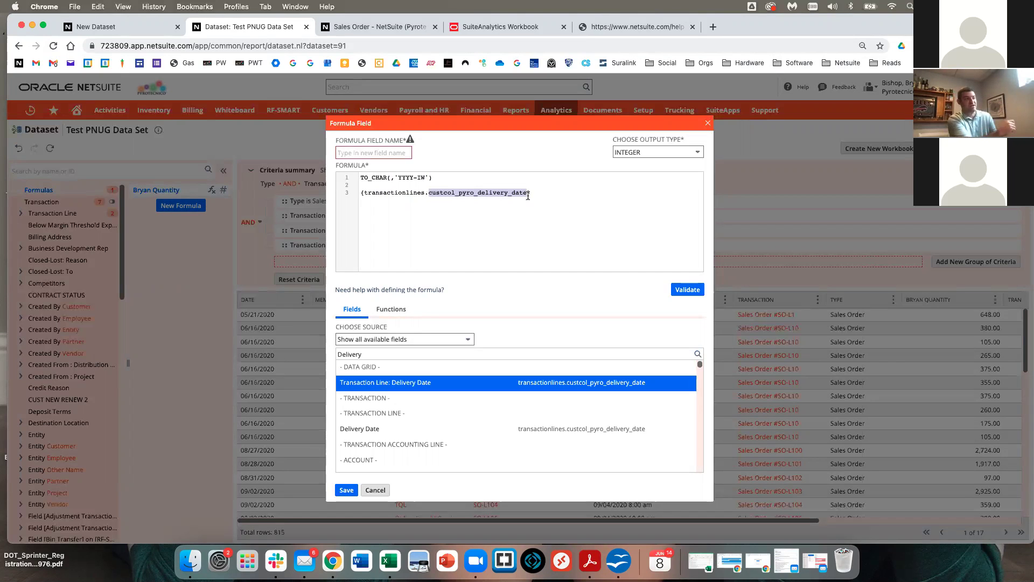
drag(543, 193, 341, 194)
key(super+x)
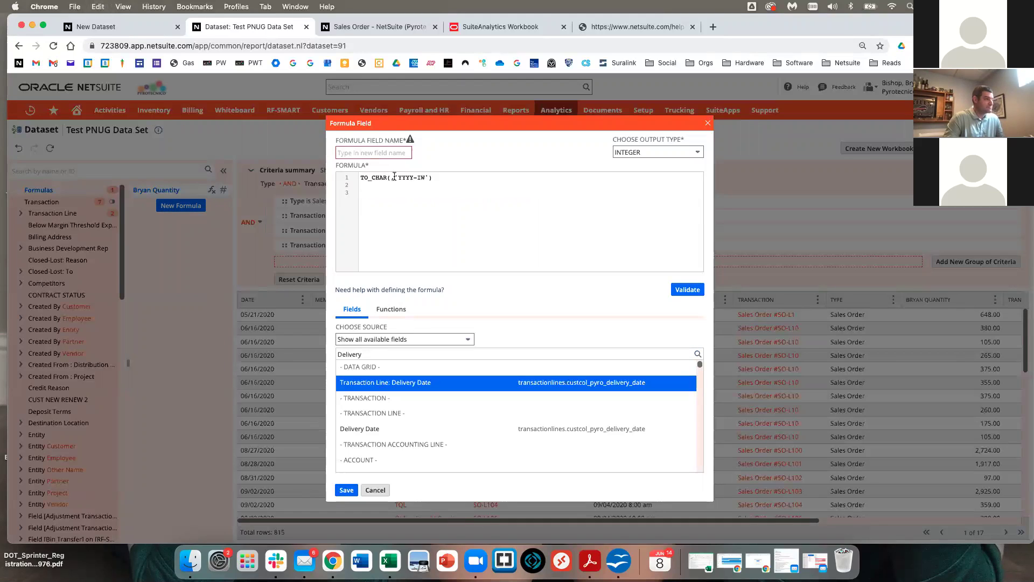
key(super+v)
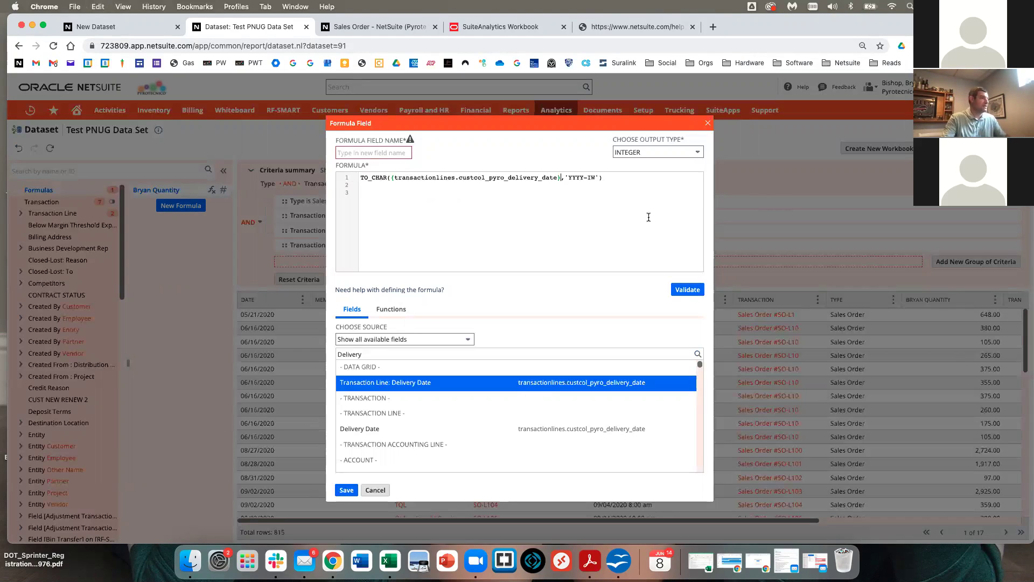
click(371, 152)
text(Delivery )
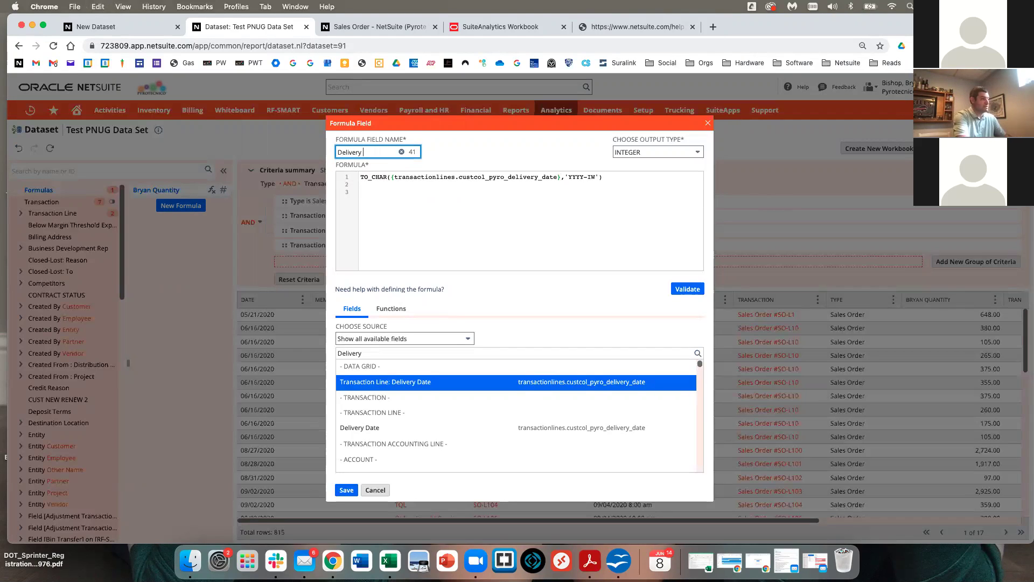
text(Week)
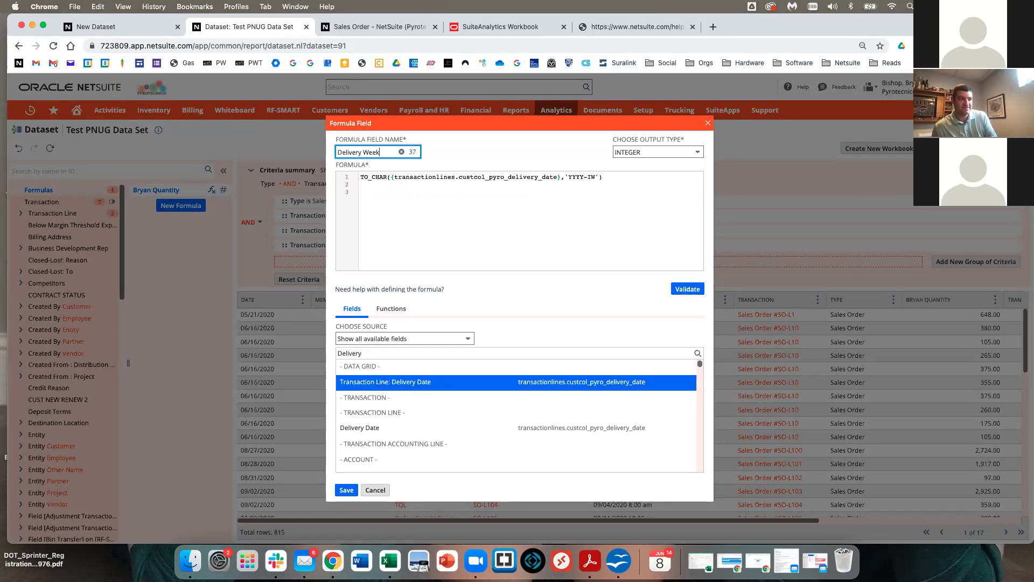
Change the Delivery Week output type from INTEGER to STRING, validate it, and save.
click(683, 291)
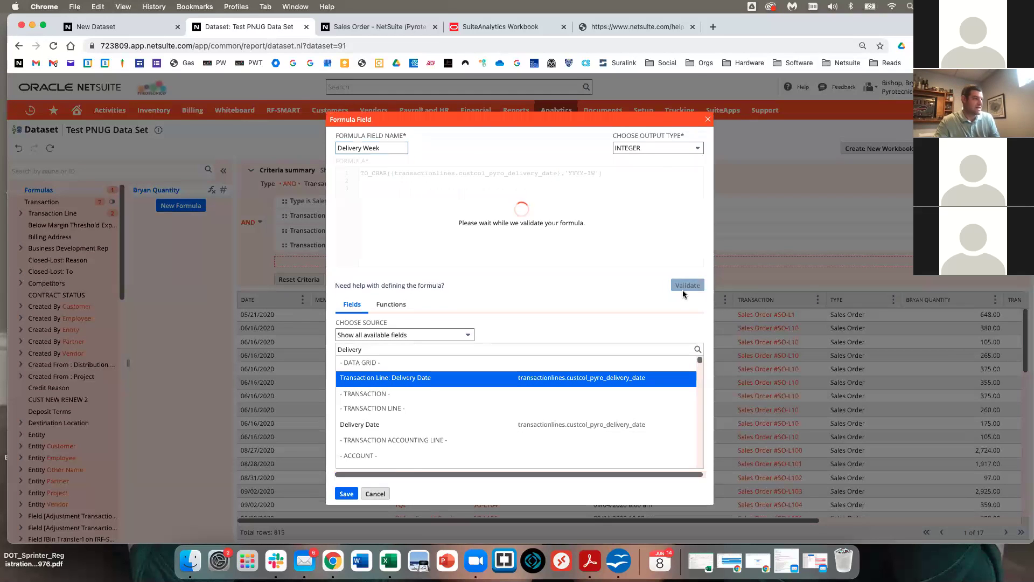
click(653, 156)
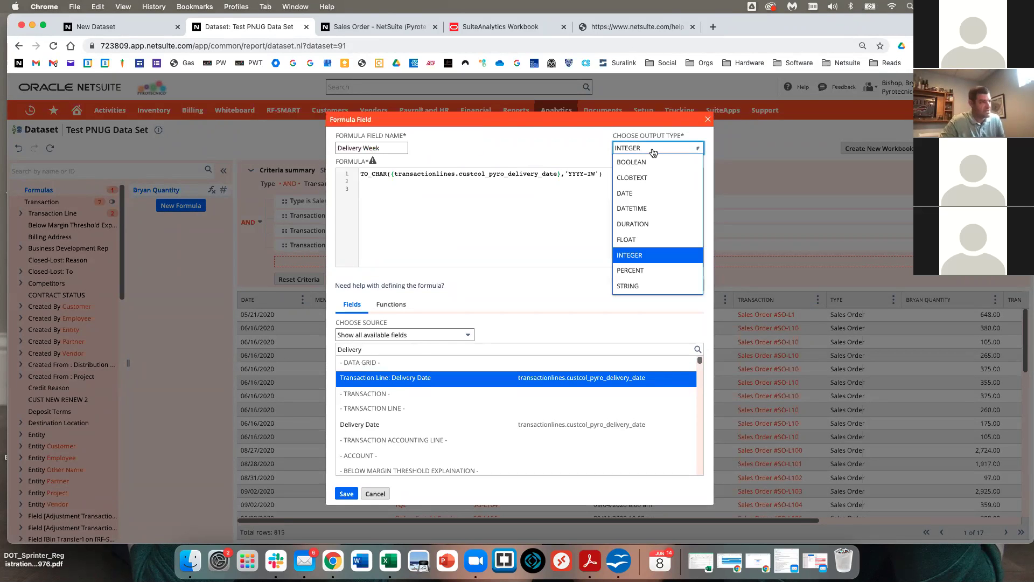
click(650, 284)
click(687, 285)
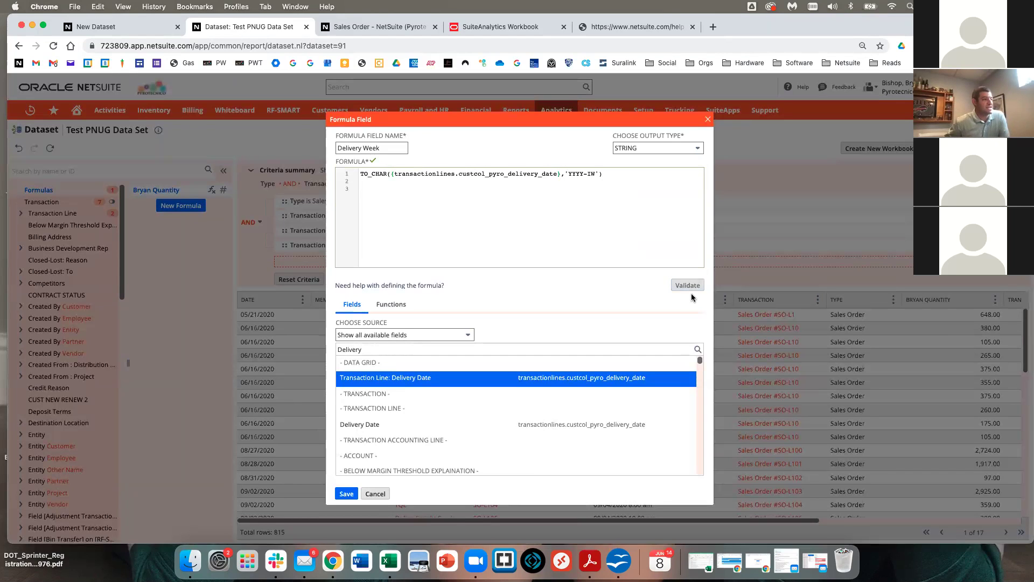
drag(569, 173, 595, 173)
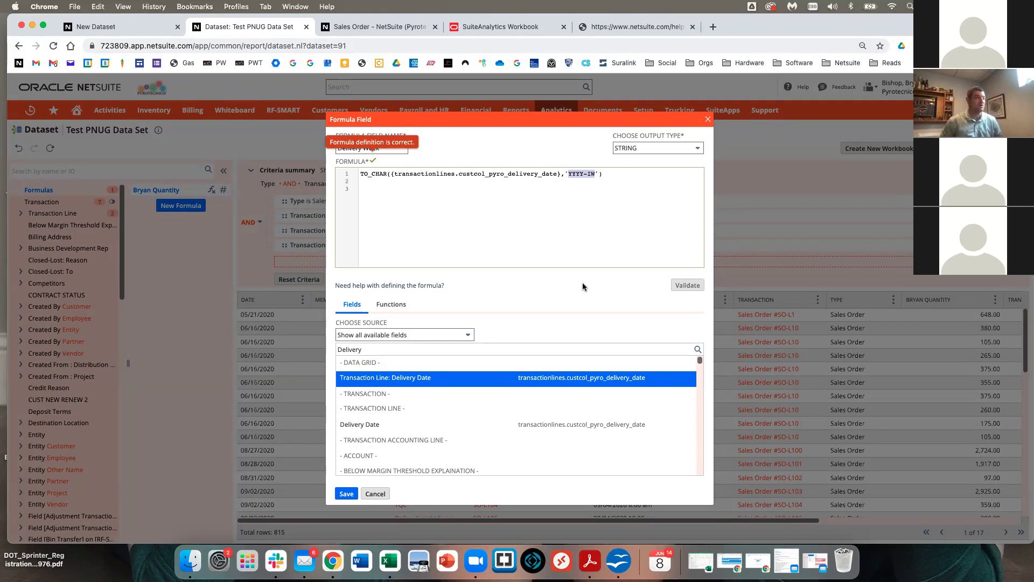
click(351, 494)
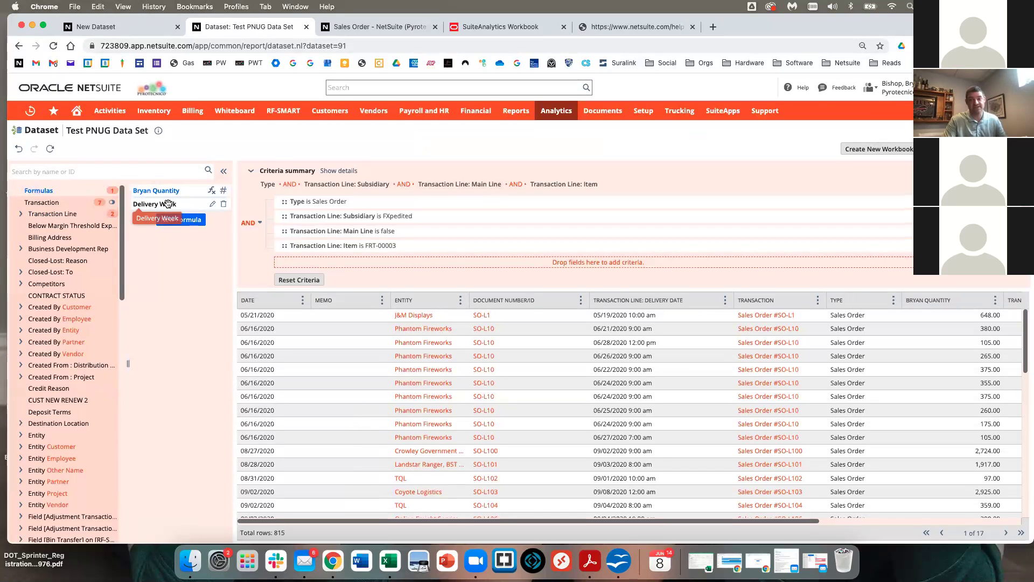
Place Delivery Week beside Transaction Line: Delivery Date, showing values like 2020-26.
drag(168, 203, 723, 344)
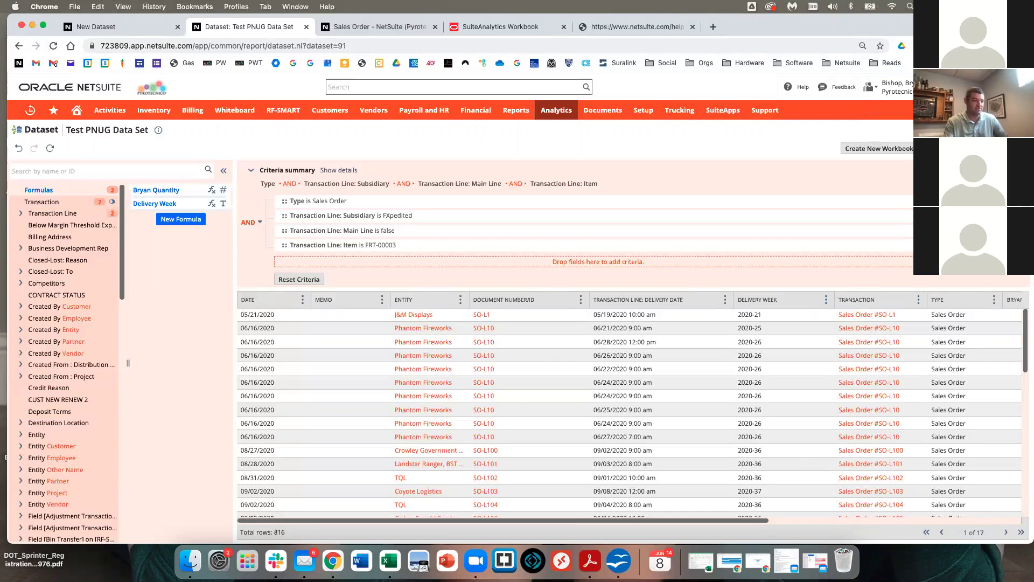
mouse_move(760, 521)
mouse_down()
mouse_move(915, 518)
mouse_move(759, 519)
mouse_up()
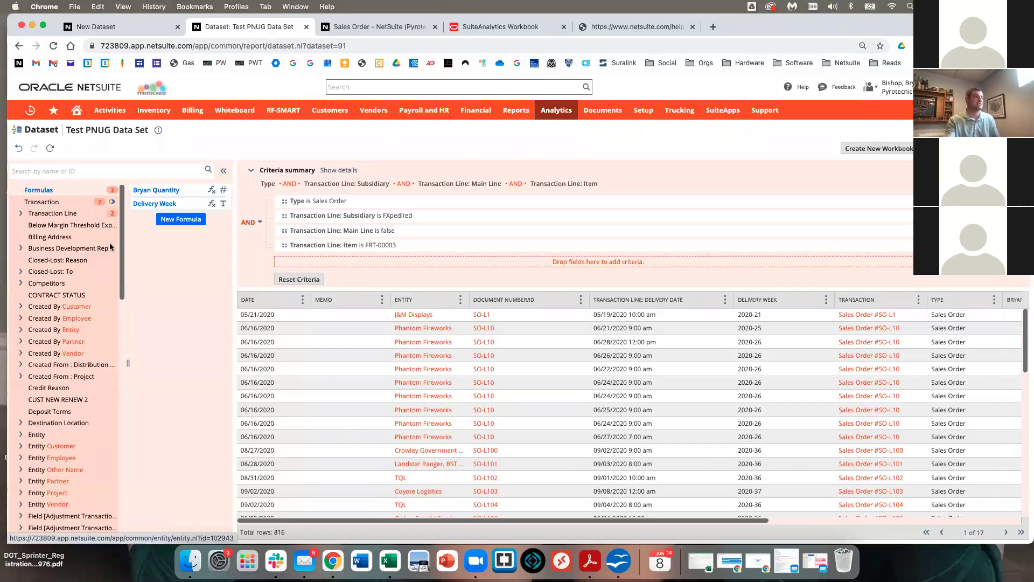
click(164, 191)
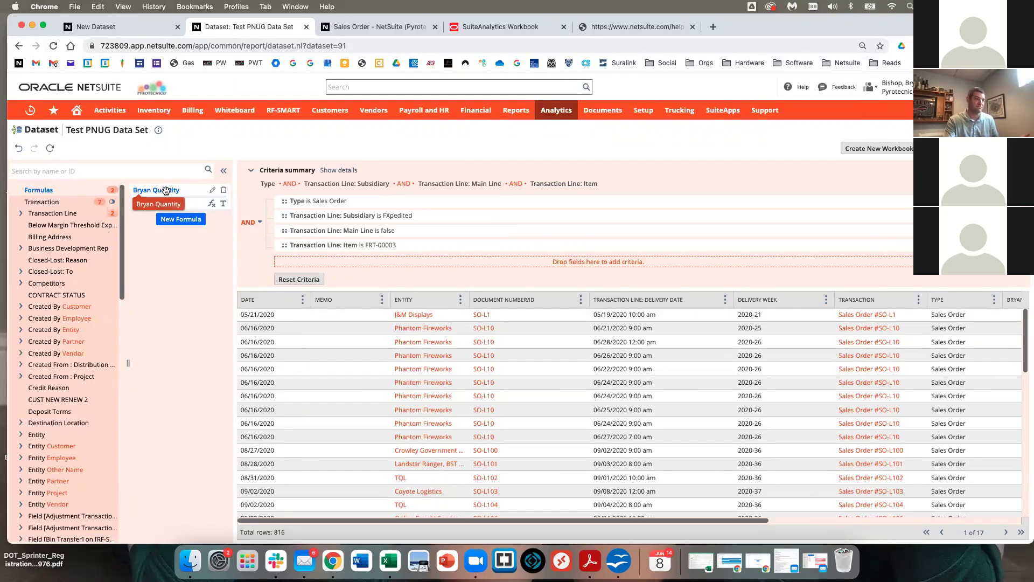
scroll(850, 460, right, 5)
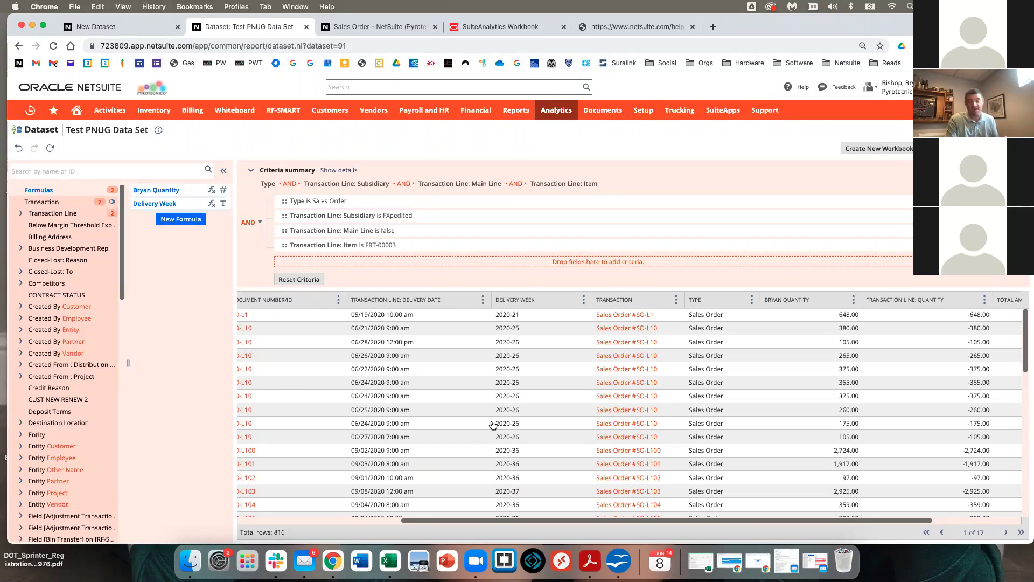
scroll(493, 425, down, 1)
drag(749, 520, 346, 498)
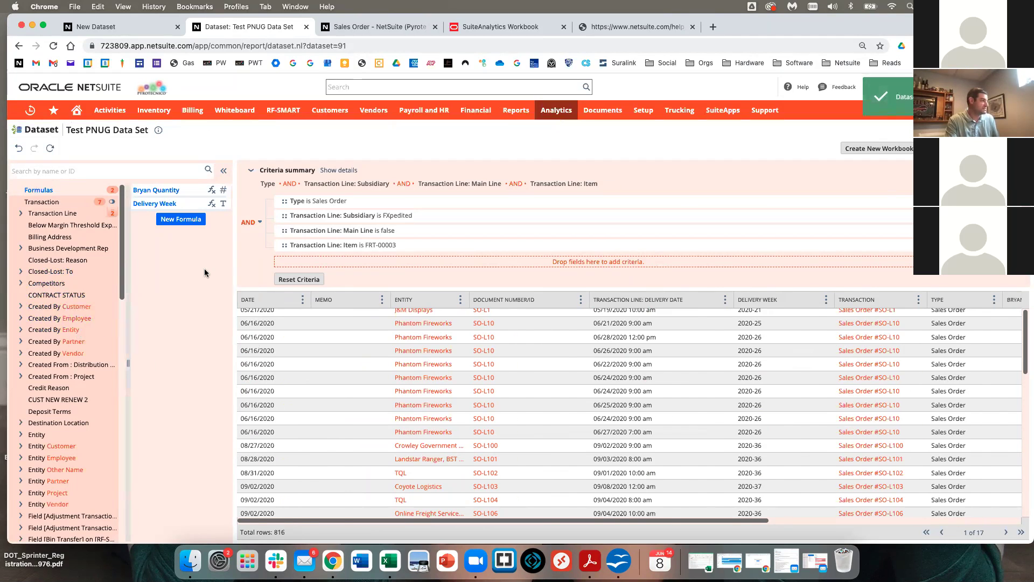
drag(199, 250, 178, 530)
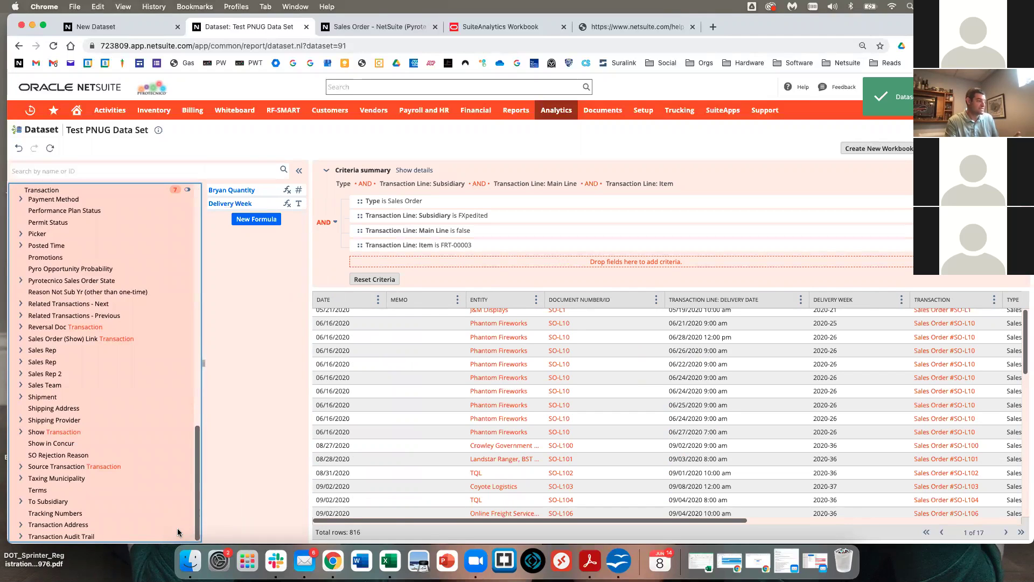
click(21, 537)
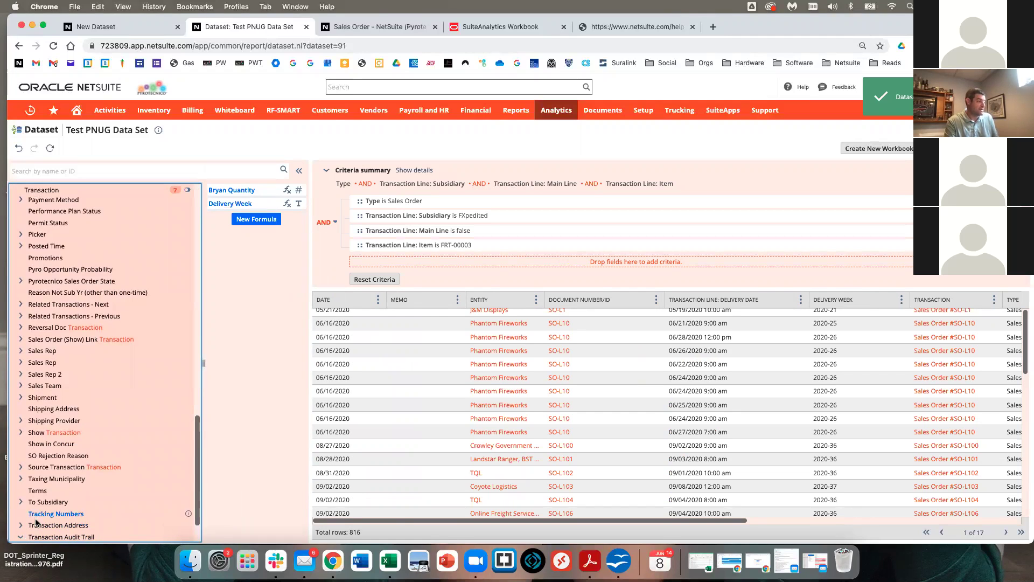
scroll(36, 521, down, 2)
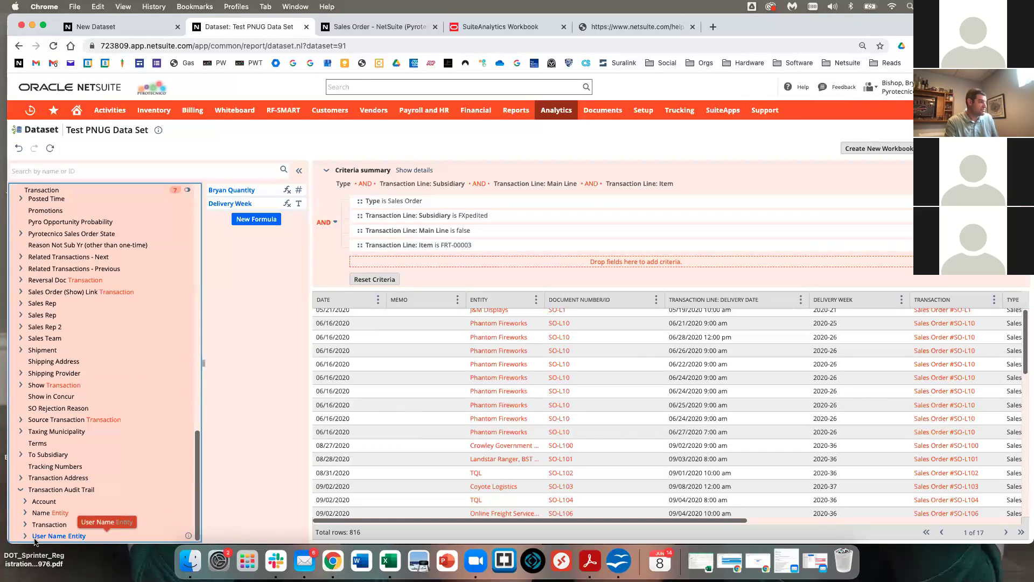
scroll(46, 458, up, 2)
scroll(46, 453, up, 1)
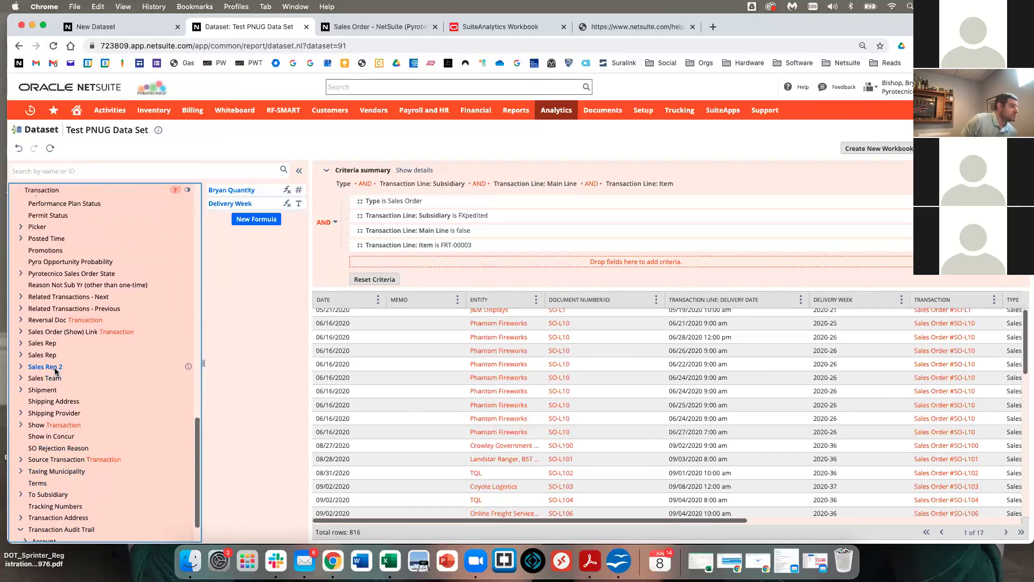
click(19, 344)
scroll(70, 382, down, 15)
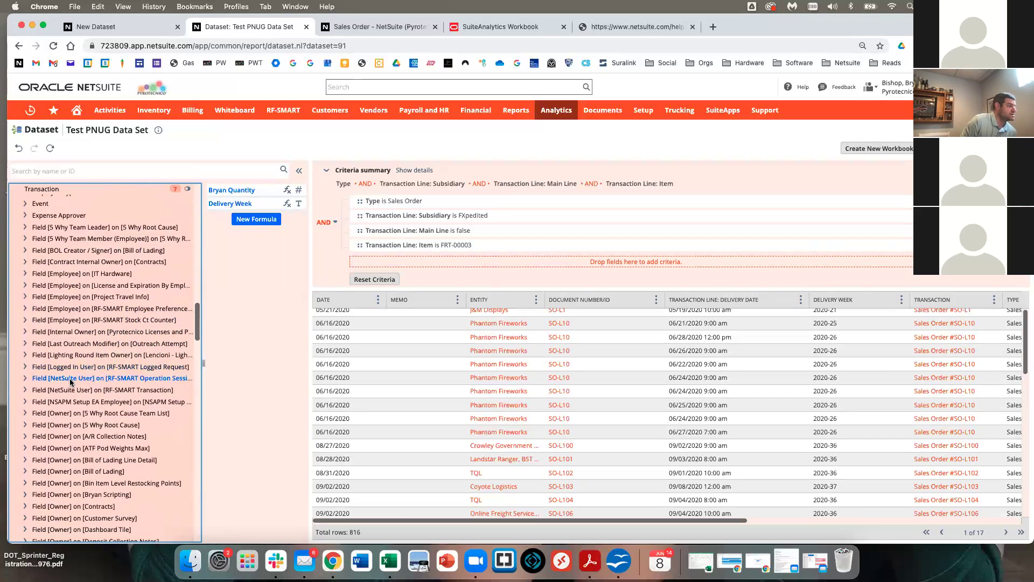
scroll(70, 382, down, 2)
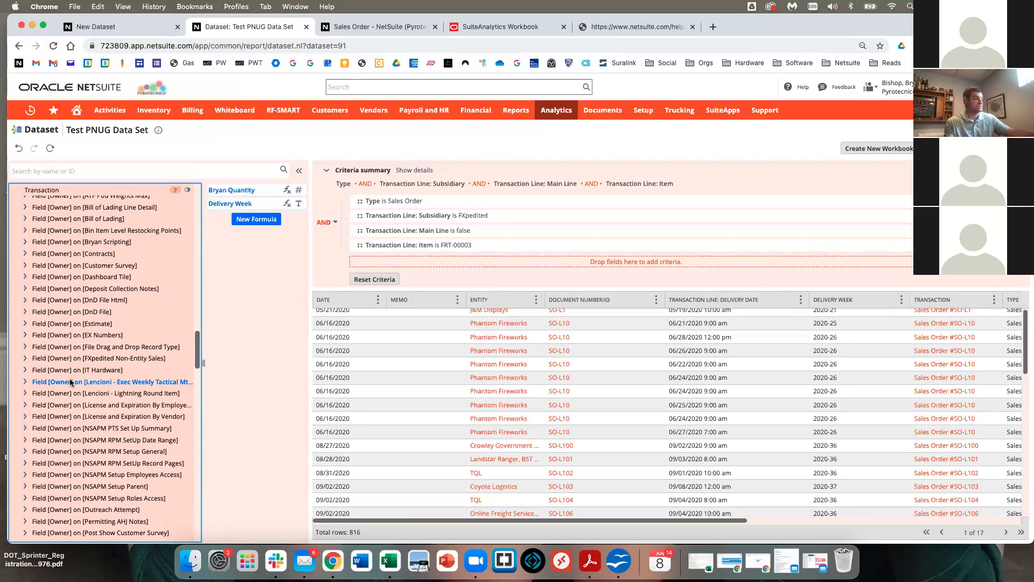
scroll(64, 379, up, 12)
scroll(60, 375, up, 3)
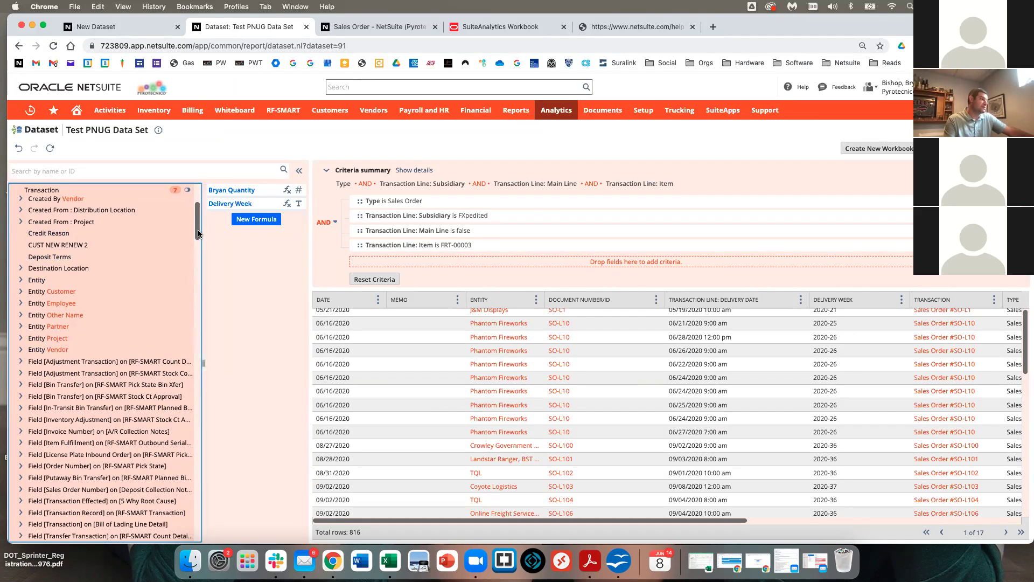
drag(200, 210, 199, 192)
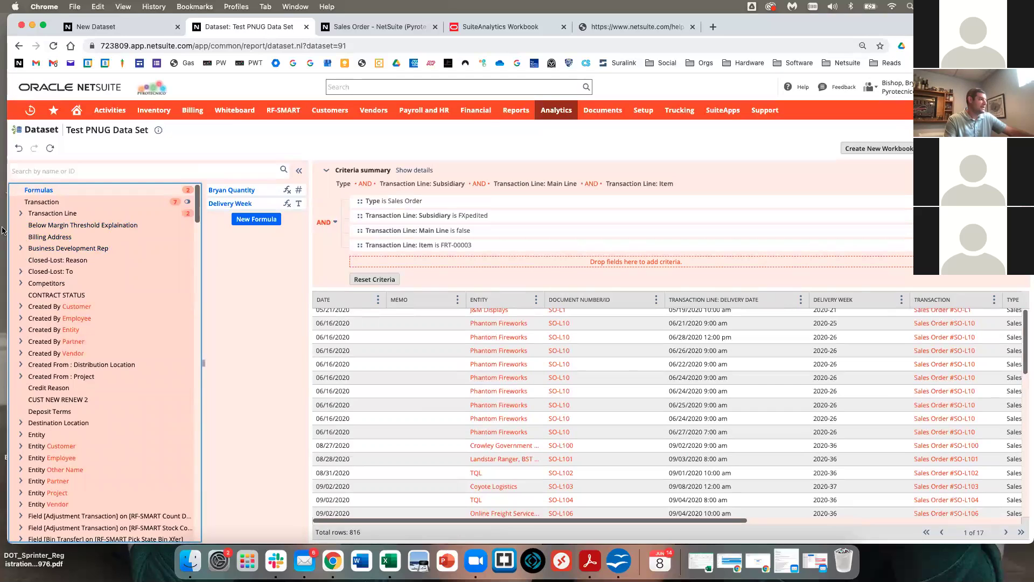
Search the Transaction fields for 'sales' and add Sales Rep as a column after DATE.
click(48, 202)
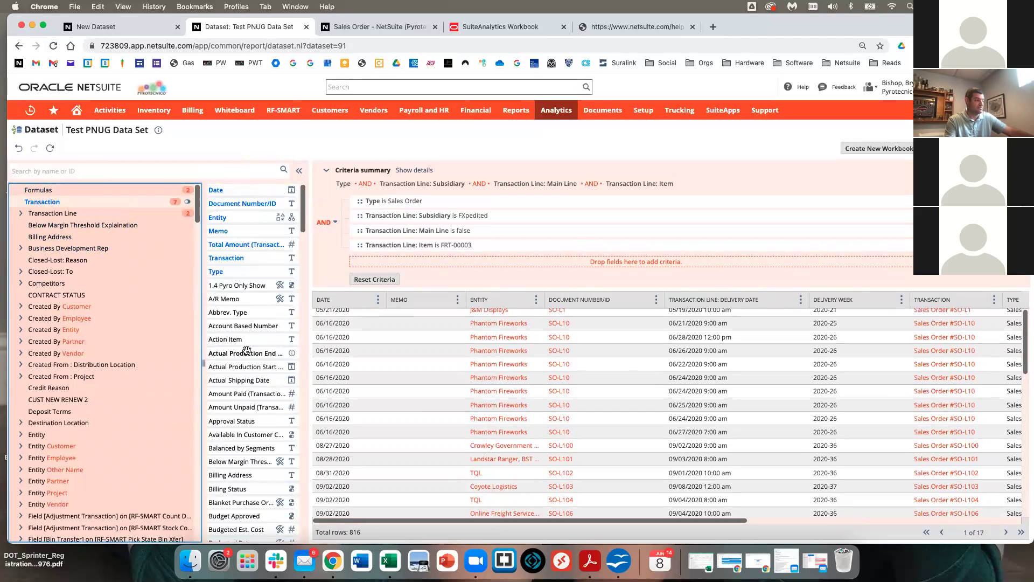
scroll(247, 351, down, 15)
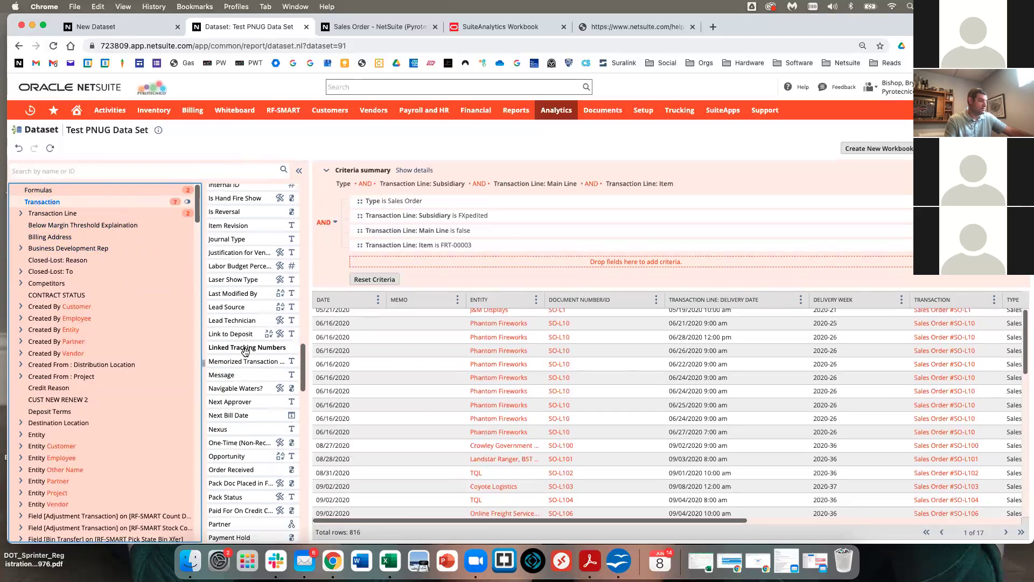
scroll(245, 351, down, 15)
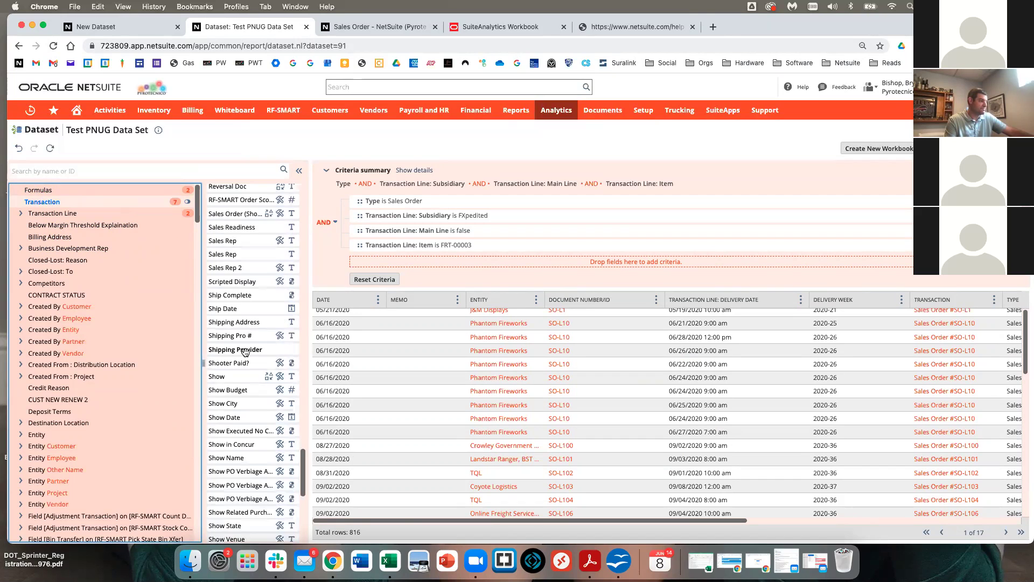
scroll(244, 351, down, 3)
scroll(245, 351, up, 8)
scroll(245, 351, up, 15)
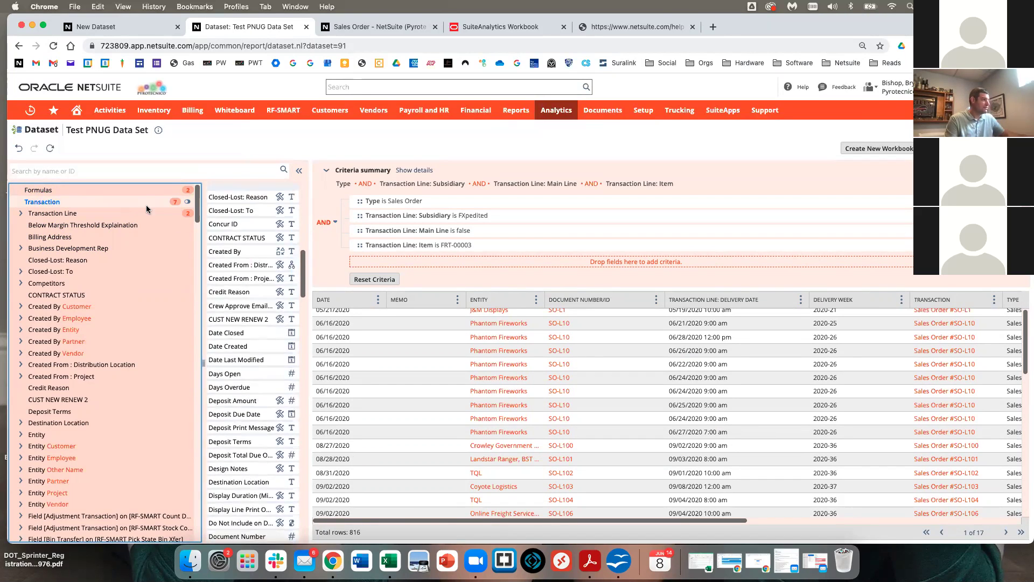
click(151, 166)
text(sales)
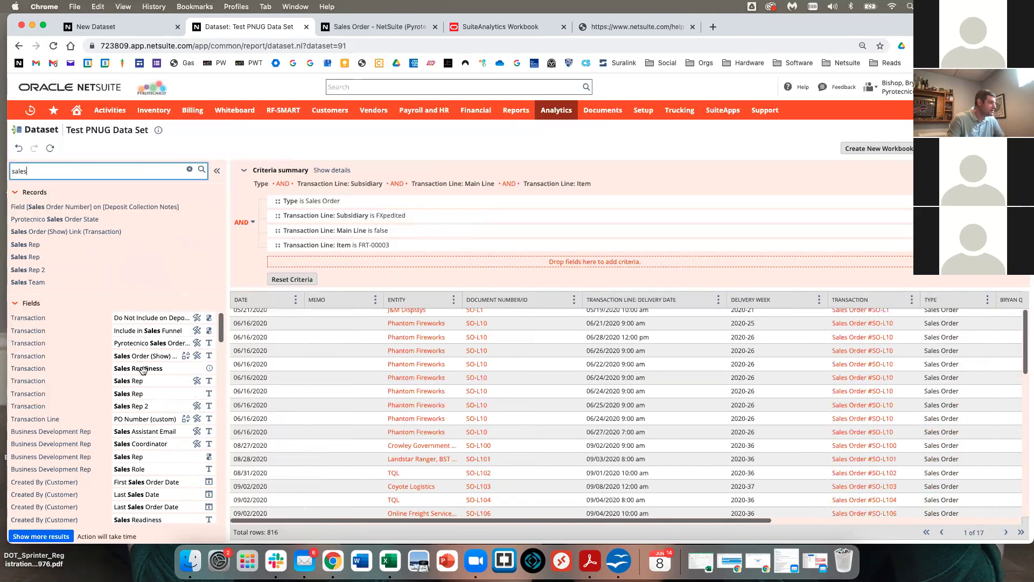
drag(143, 380, 163, 409)
drag(120, 381, 320, 305)
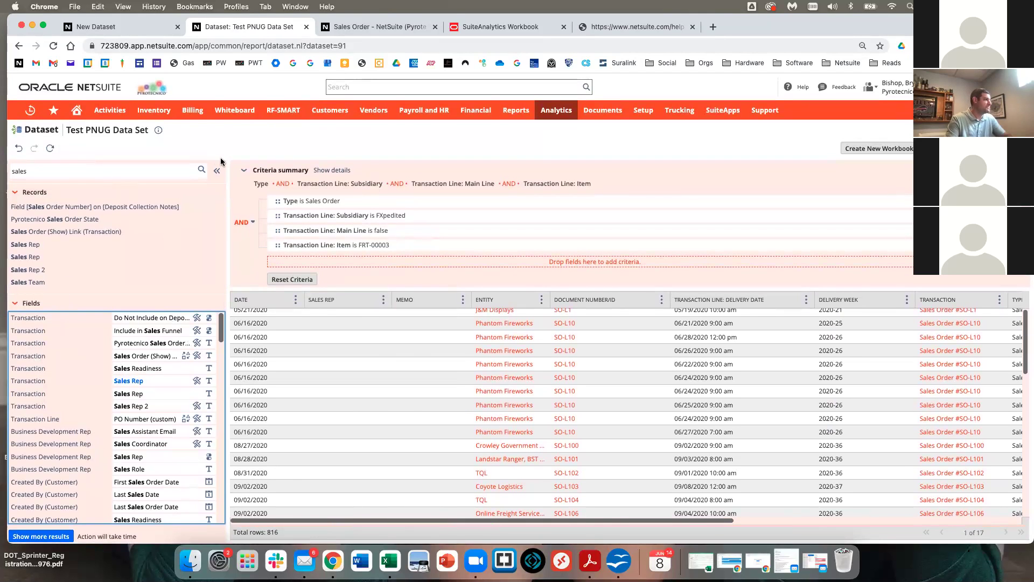
click(191, 171)
click(43, 203)
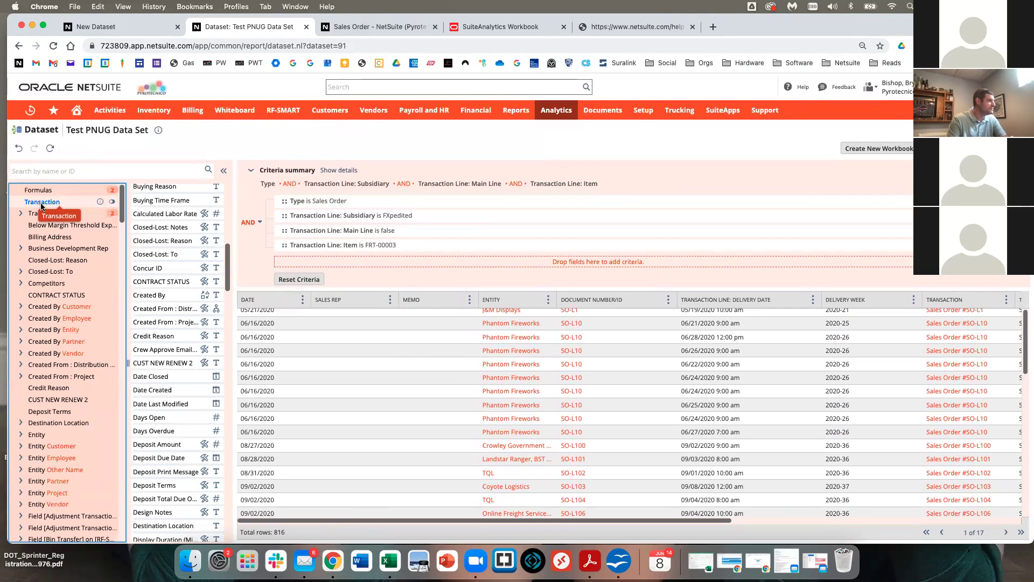
drag(229, 268, 241, 168)
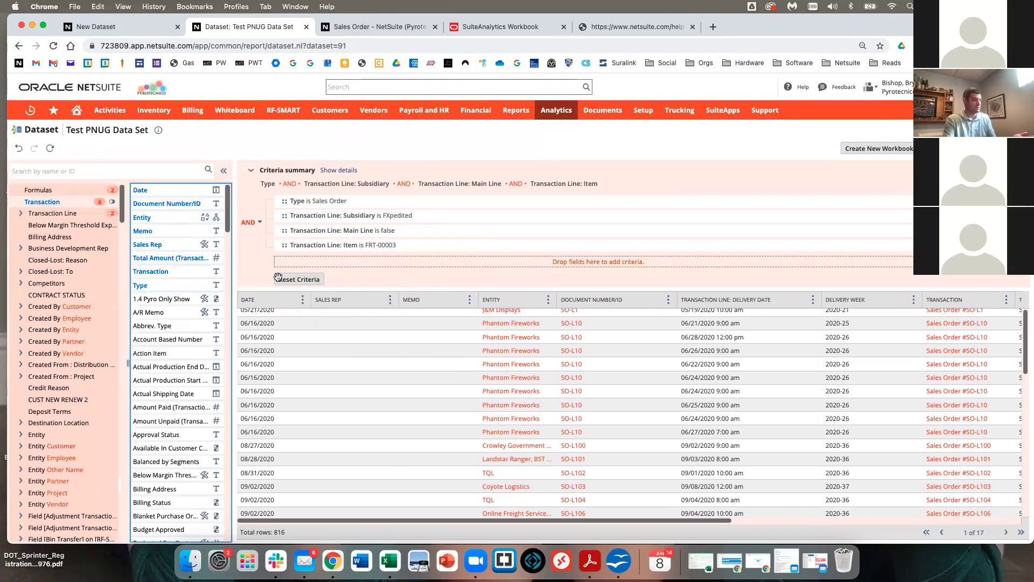
click(469, 301)
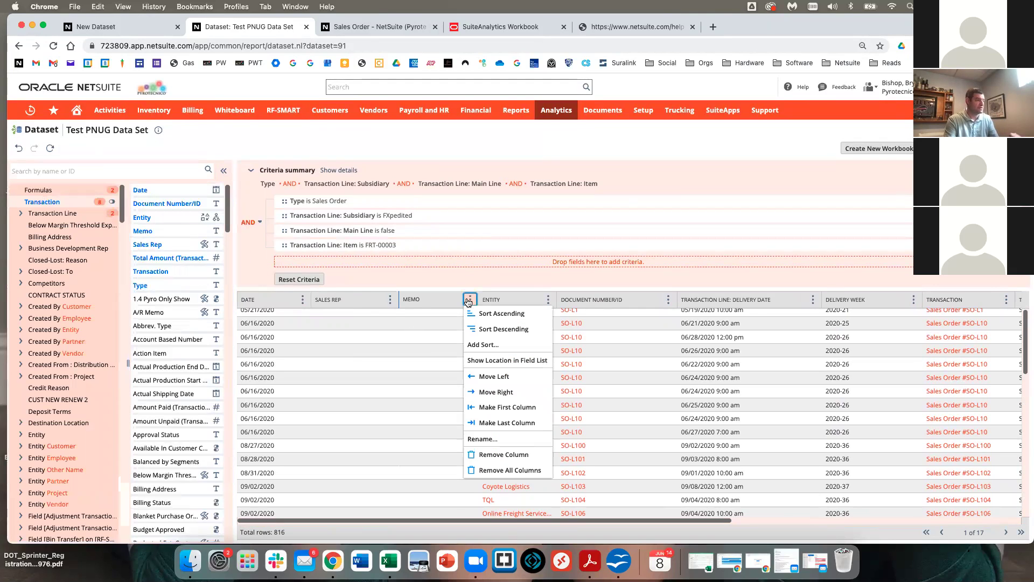
click(505, 455)
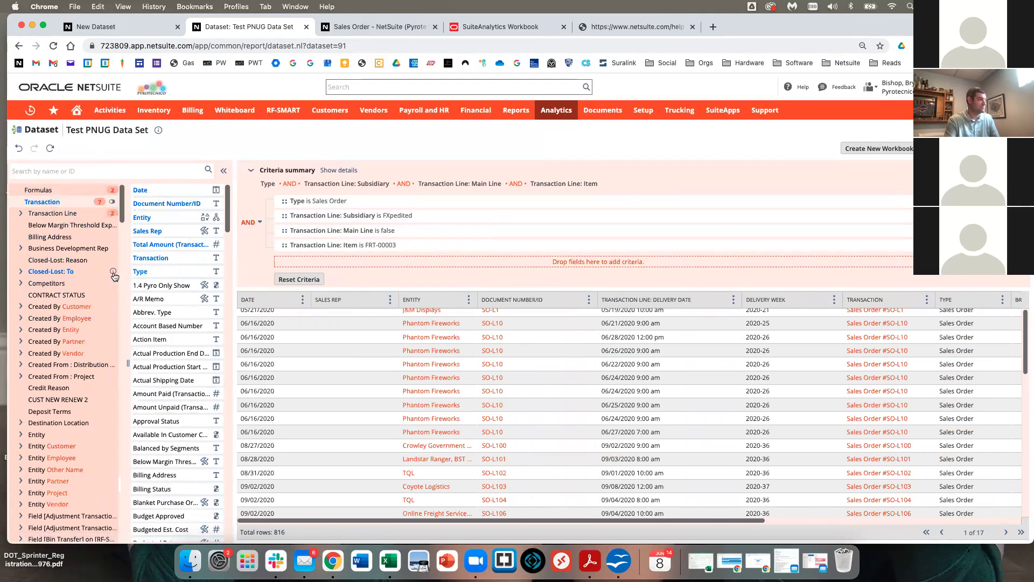
click(54, 214)
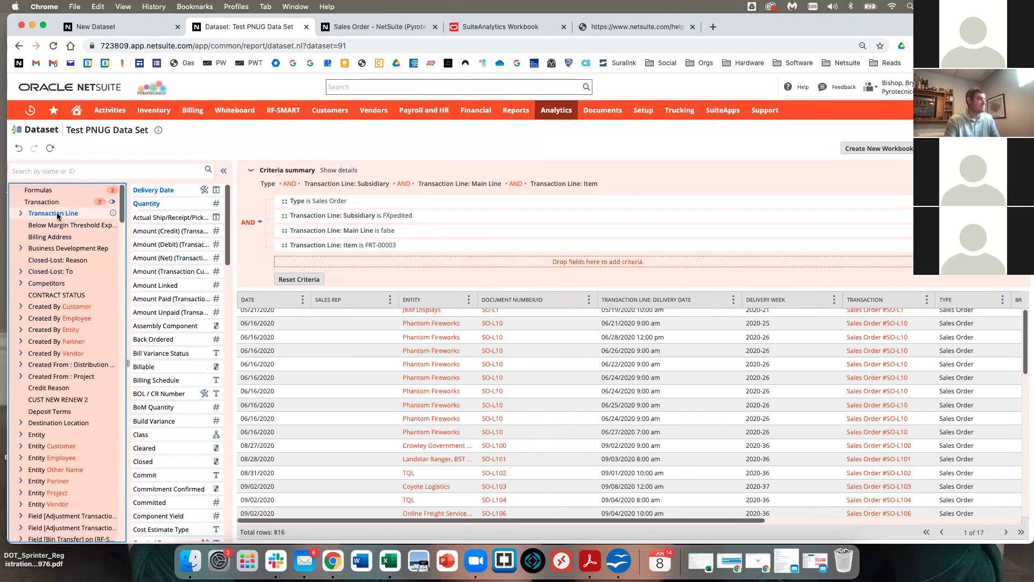
mouse_move(172, 192)
mouse_down()
mouse_move(167, 211)
mouse_move(169, 199)
mouse_up()
click(39, 189)
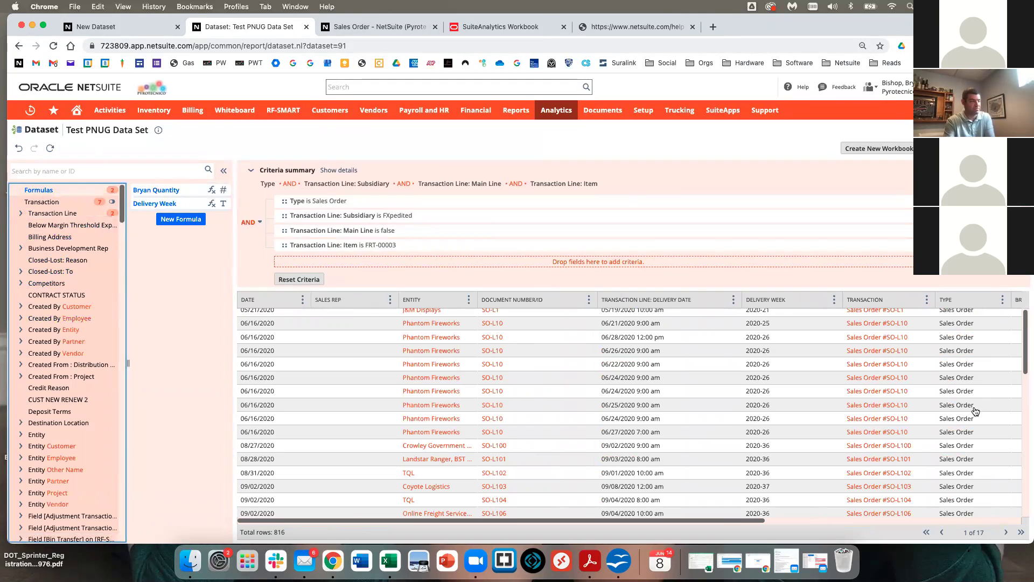
click(46, 202)
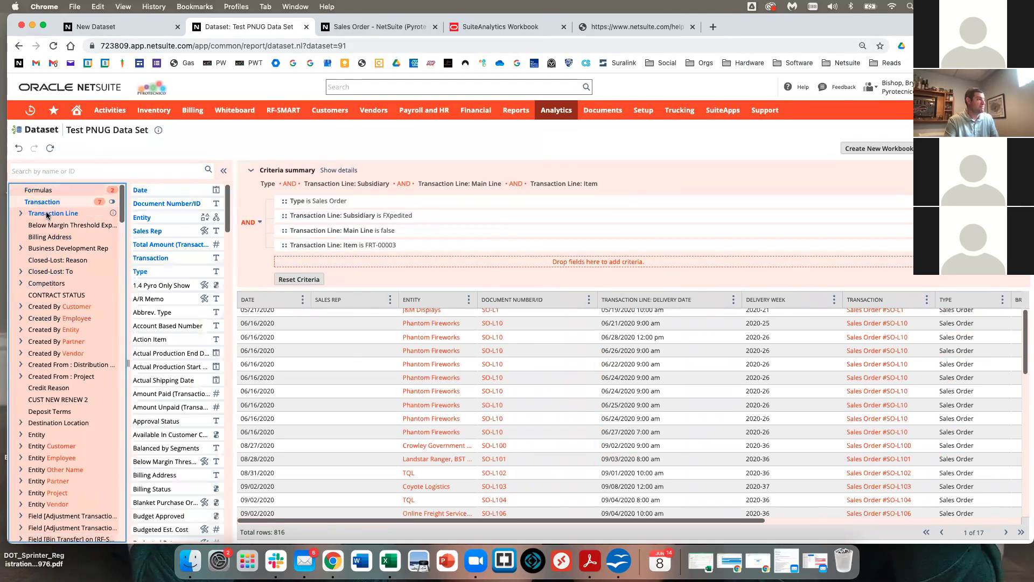
click(39, 189)
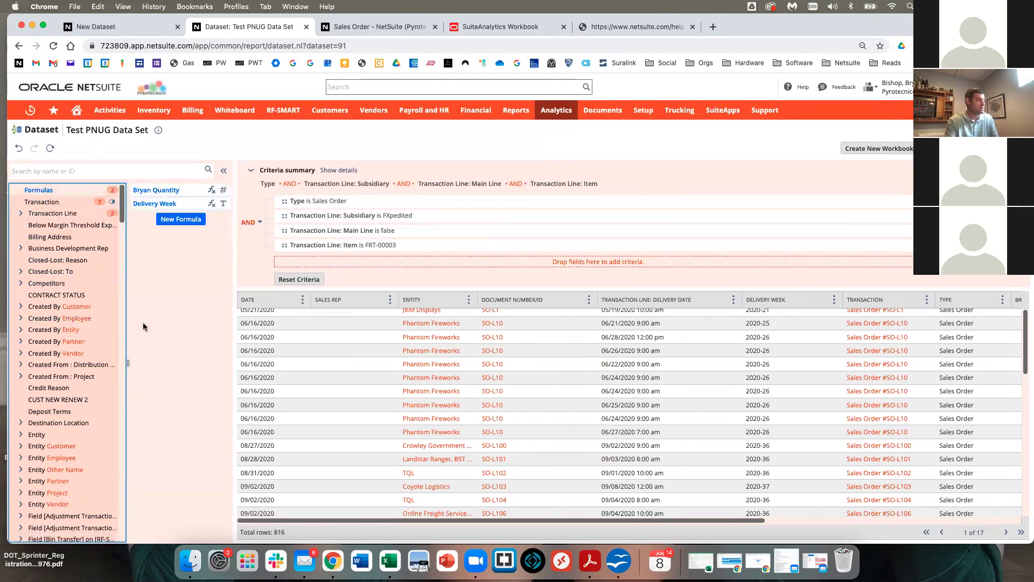
scroll(73, 318, down, 5)
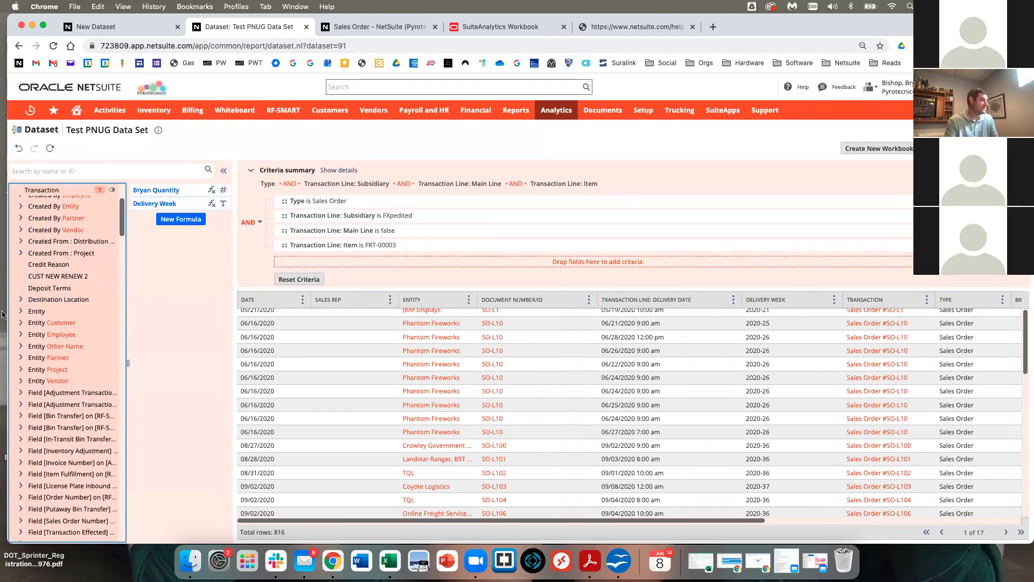
Expand Sales Rep's Department fields and related records in the field tree.
scroll(24, 387, down, 15)
scroll(24, 388, down, 10)
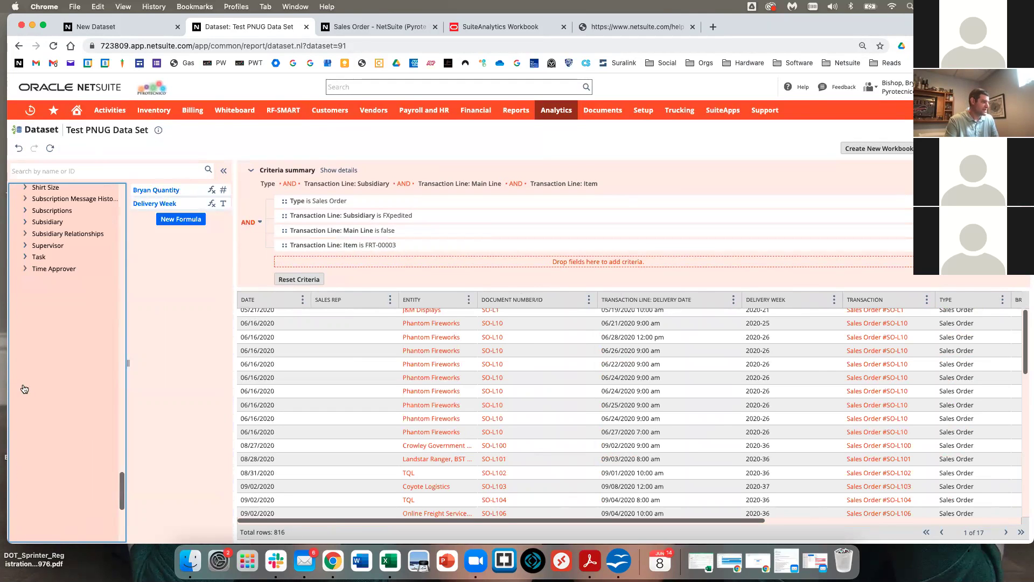
scroll(297, 388, down, 10)
scroll(297, 388, up, 10)
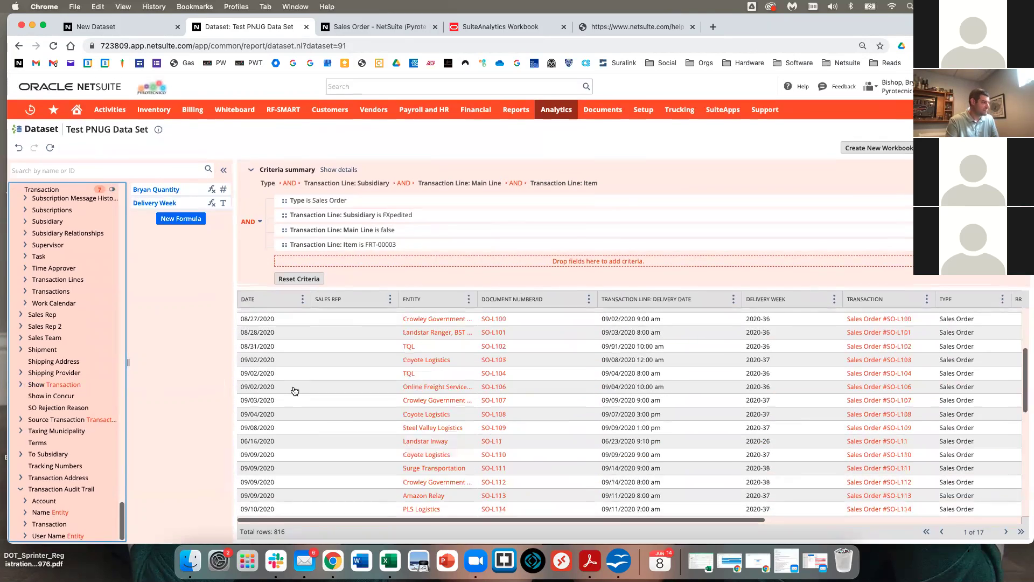
scroll(75, 394, up, 10)
scroll(76, 393, up, 10)
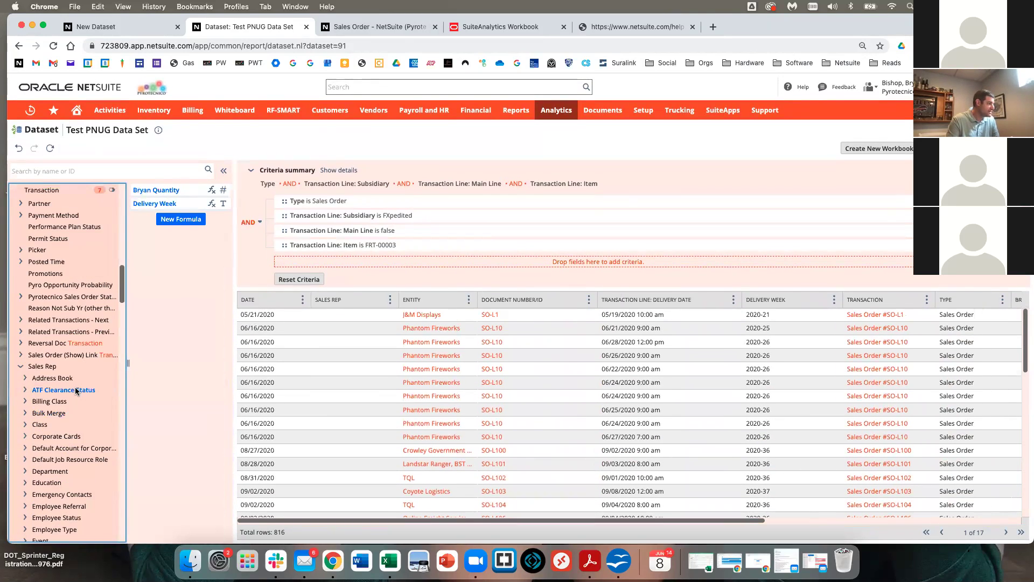
scroll(75, 391, down, 10)
scroll(64, 302, up, 5)
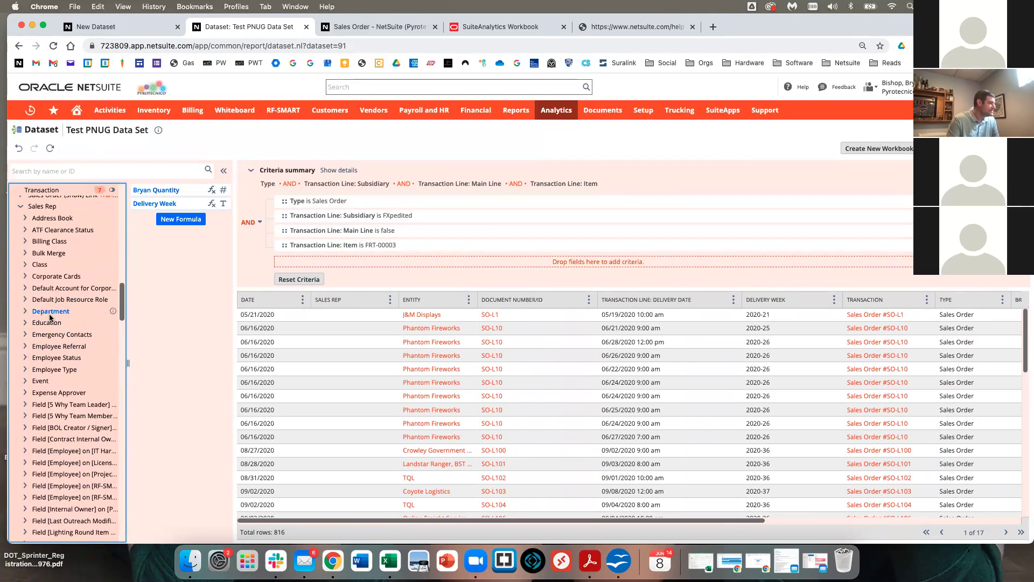
drag(46, 312, 341, 322)
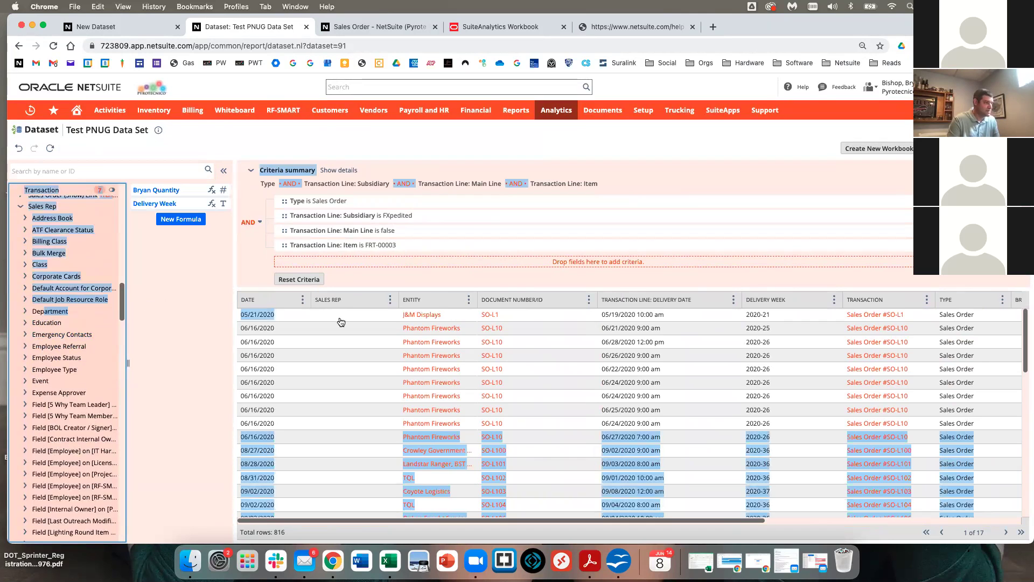
click(56, 311)
click(25, 311)
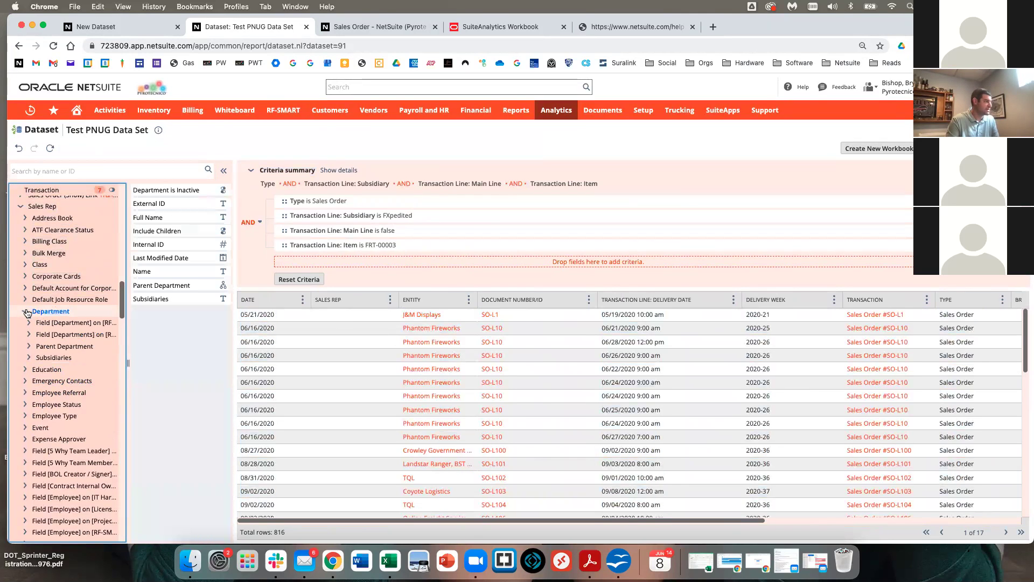
scroll(57, 345, down, 1)
Explore Subsidiaries, Parent Department, Department custom field, Account and 1099-MISC Category fields.
click(53, 337)
click(57, 326)
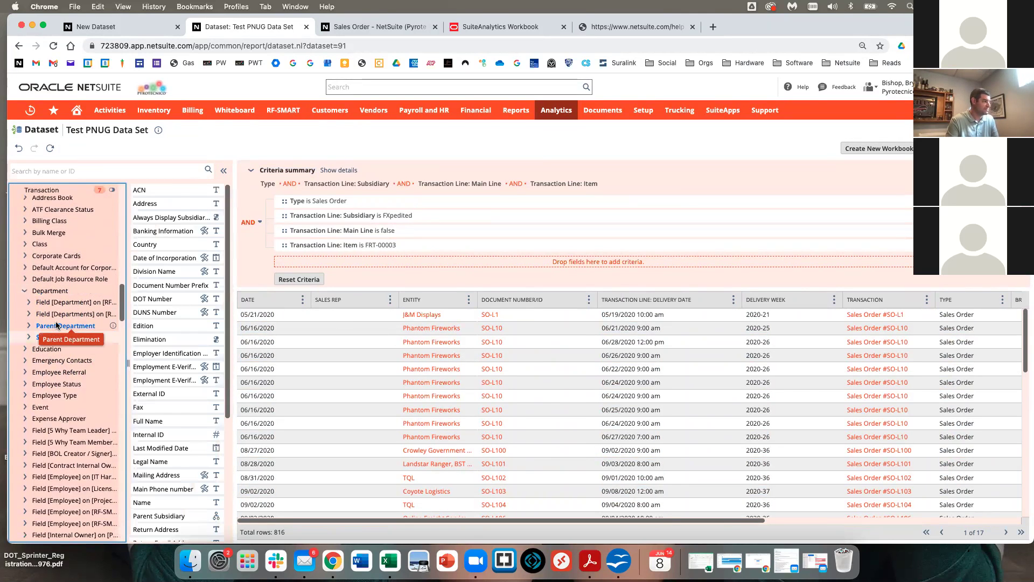
click(65, 302)
click(28, 303)
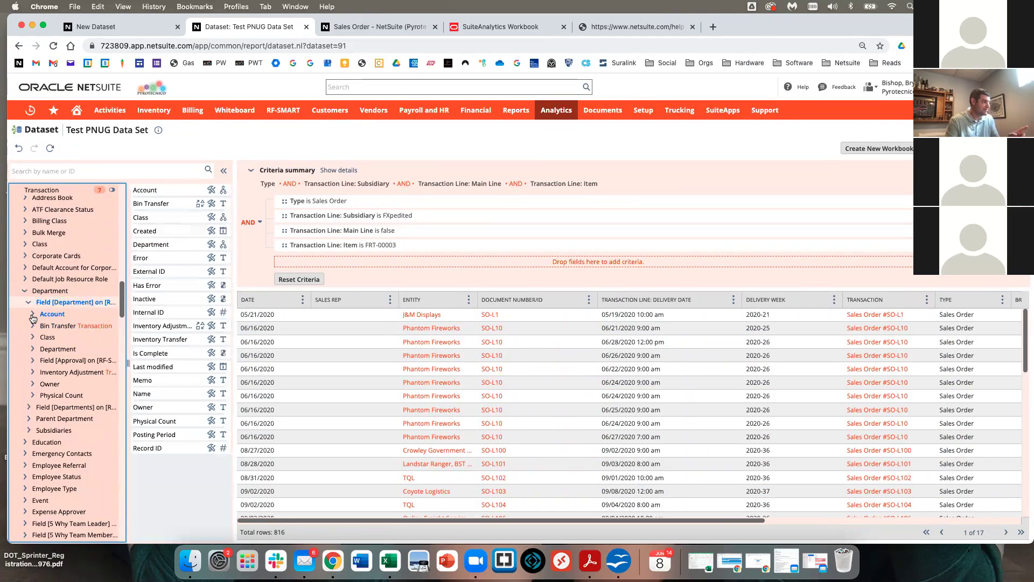
click(32, 313)
click(37, 326)
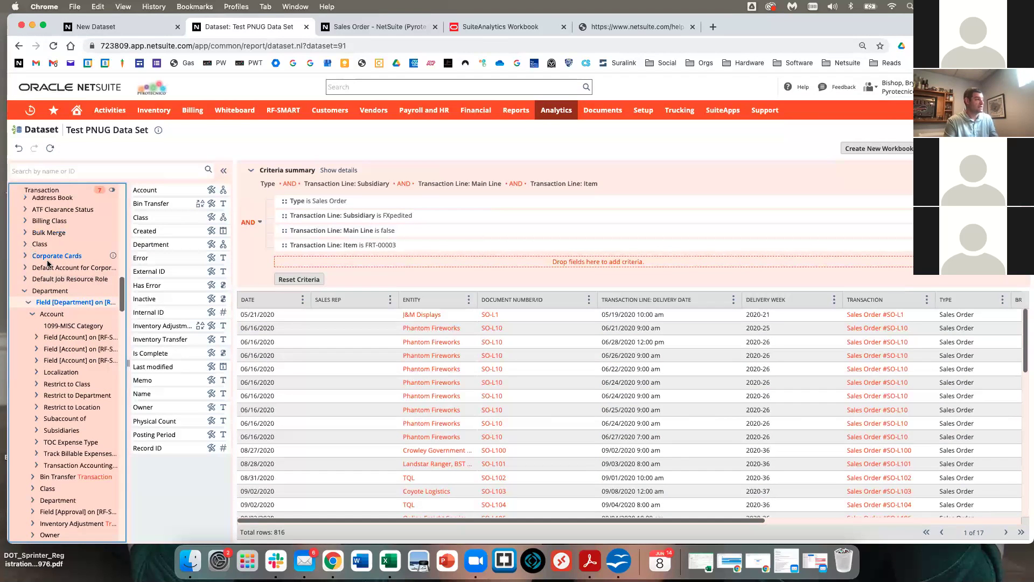
click(47, 326)
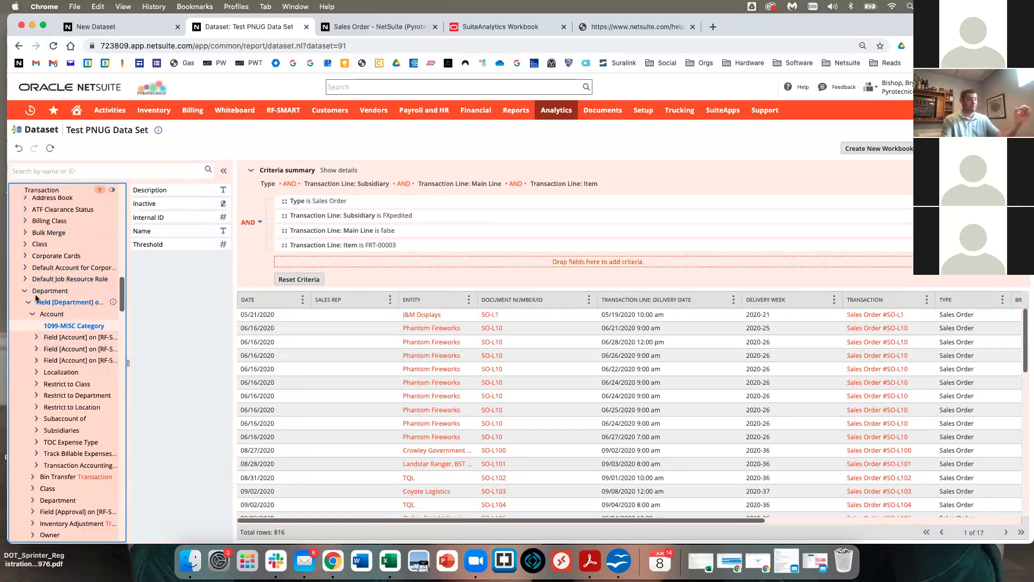
scroll(30, 304, up, 4)
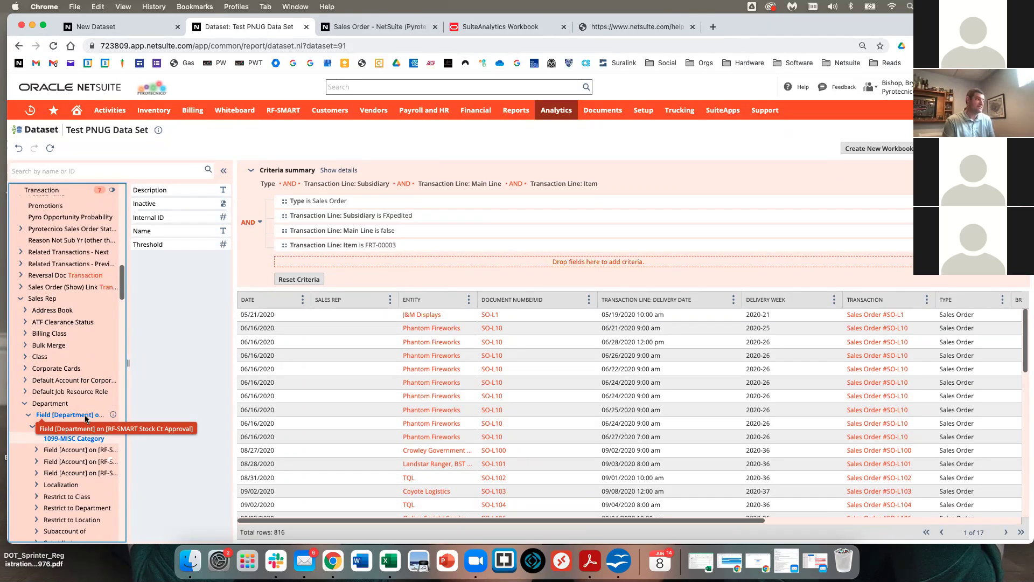
Collapse the Sales Rep branch and switch to the sales order SO-L1.
click(20, 298)
scroll(75, 318, up, 15)
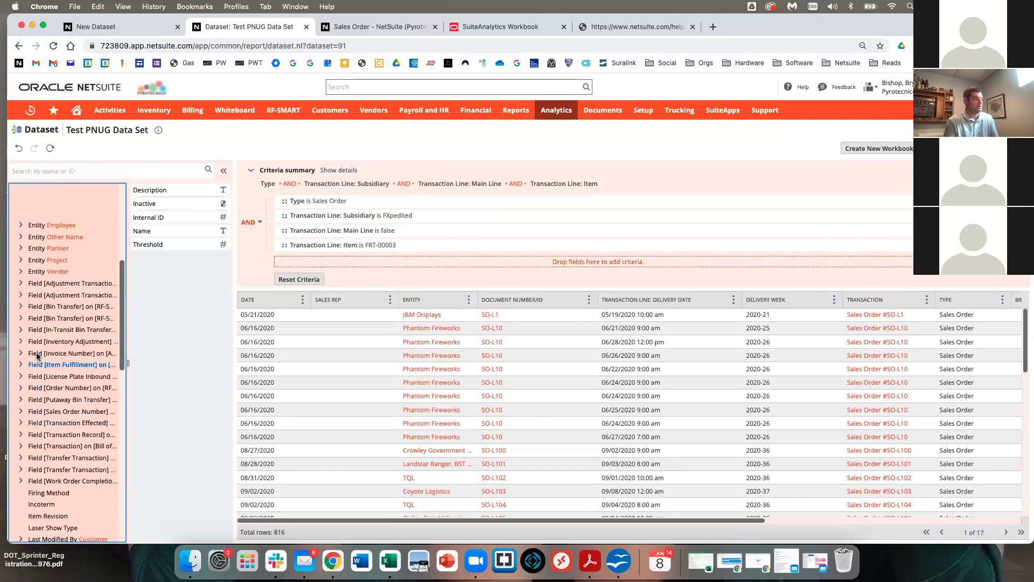
scroll(37, 356, down, 4)
scroll(36, 356, up, 4)
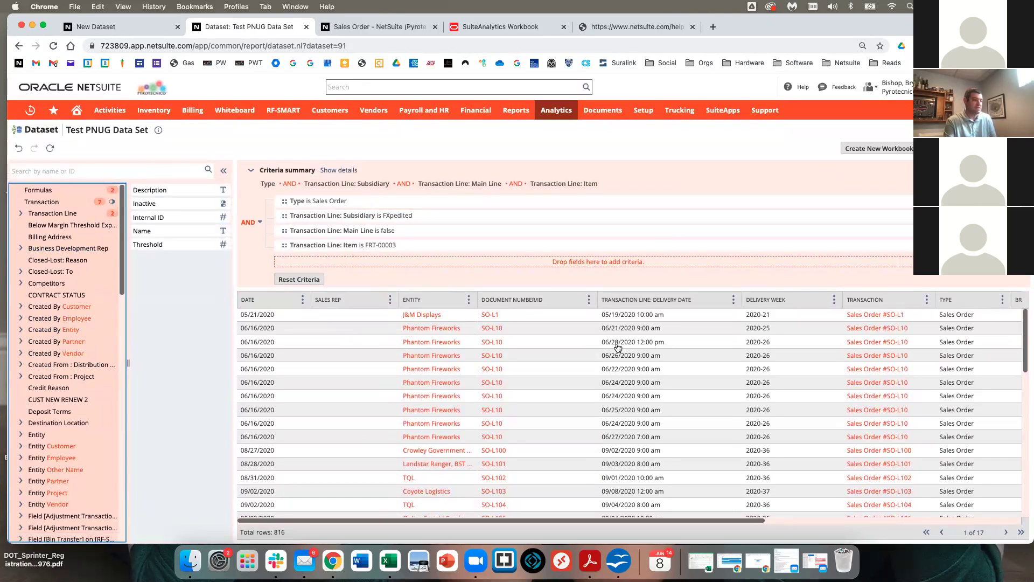
scroll(620, 348, right, 1)
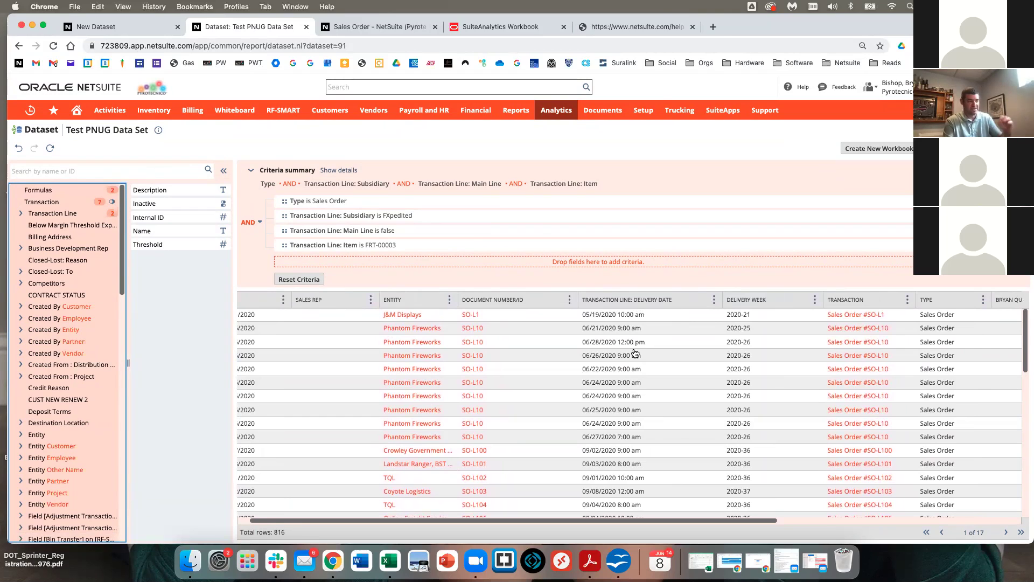
click(379, 26)
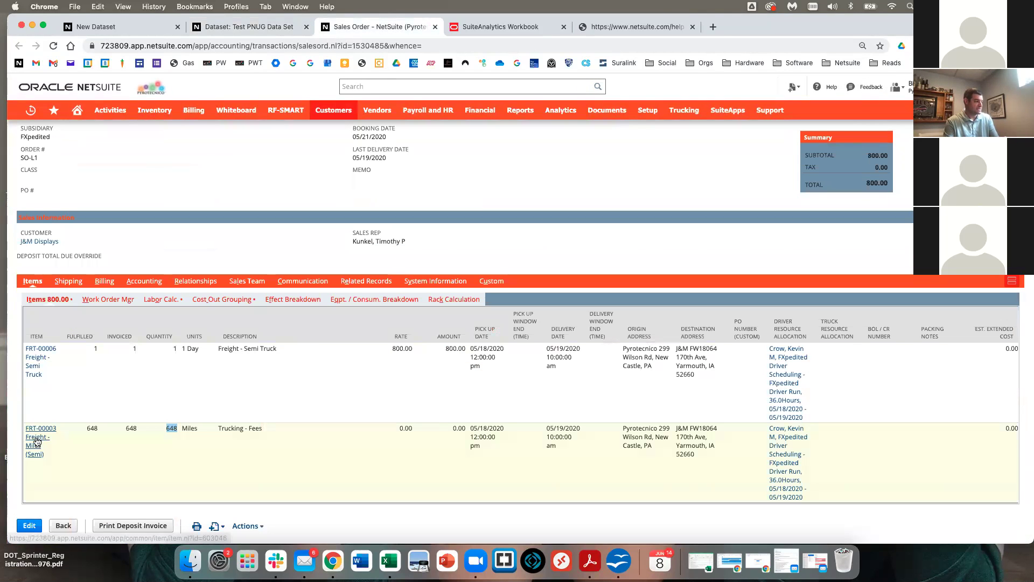
Review SO-L1's Delivery Date and Driver Resource Allocation columns, then return to Test PNUG Data Set.
drag(101, 429, 251, 424)
click(154, 448)
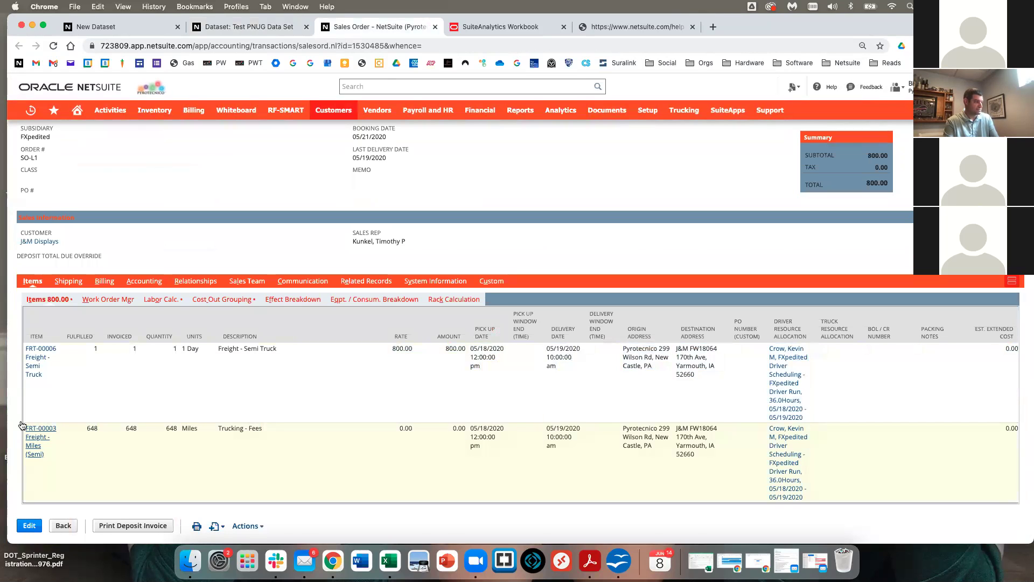
scroll(516, 460, right, 4)
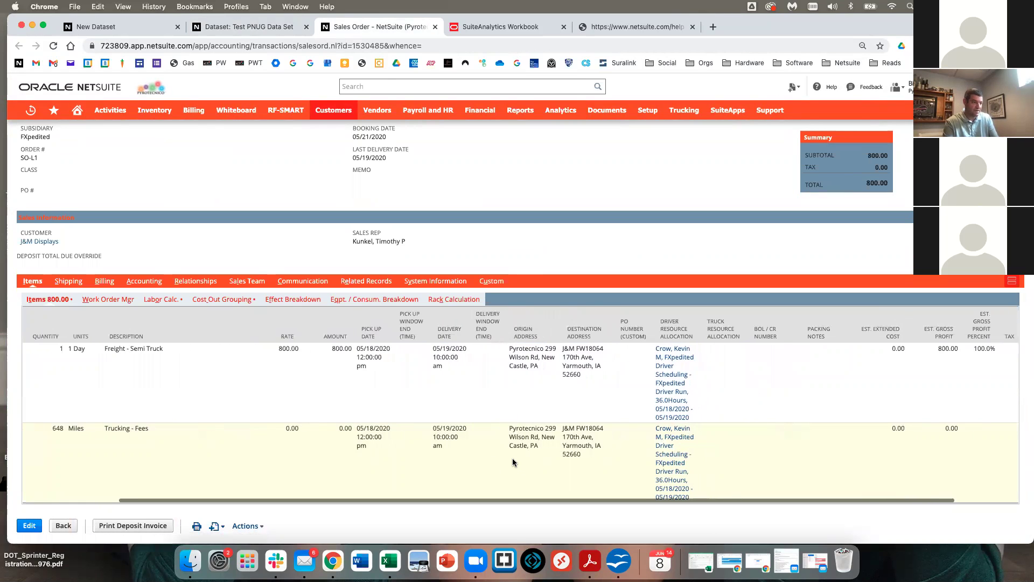
scroll(512, 461, right, 2)
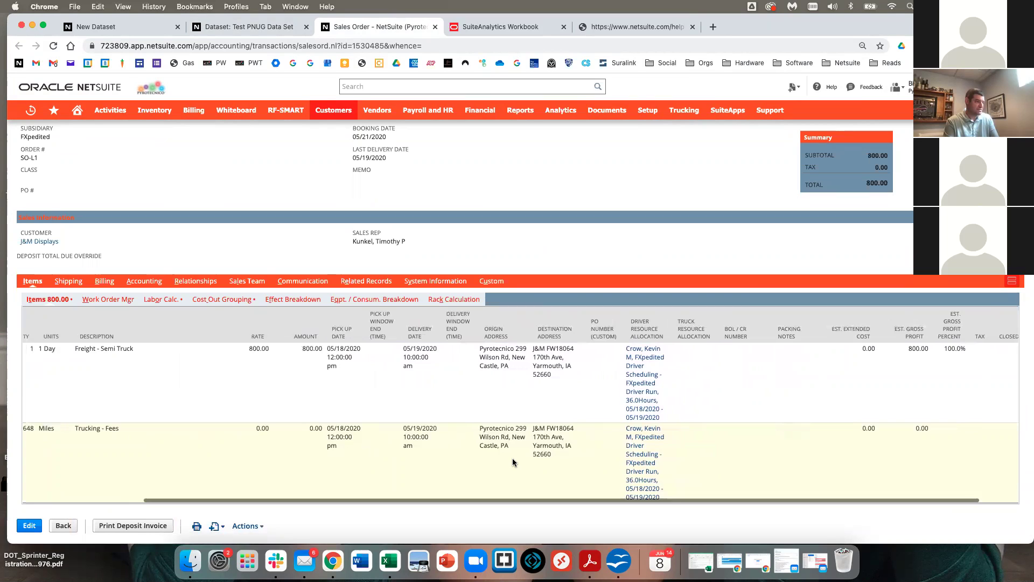
mouse_move(415, 329)
mouse_down()
mouse_move(465, 338)
mouse_move(426, 337)
mouse_up()
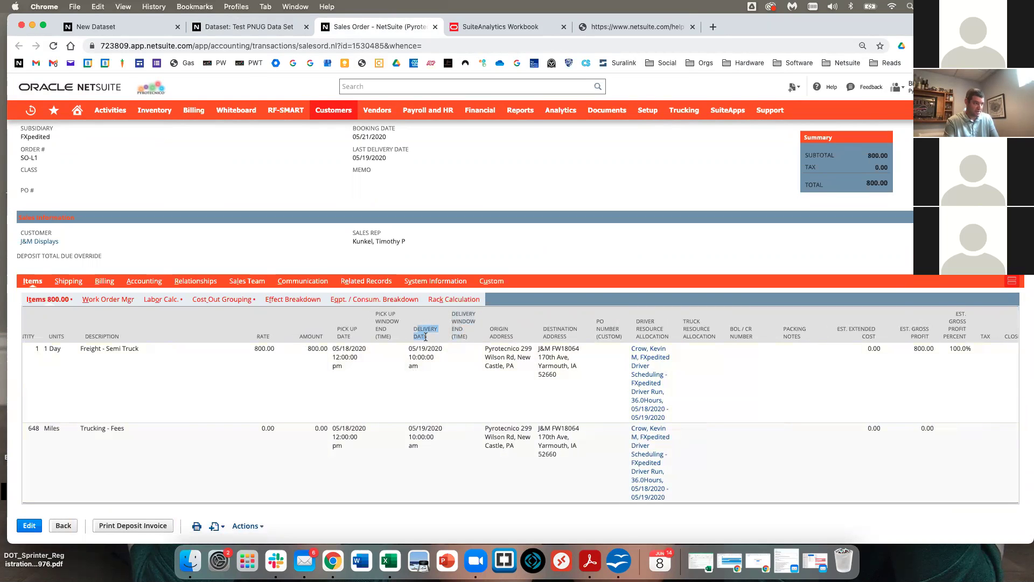
scroll(409, 314, up, 3)
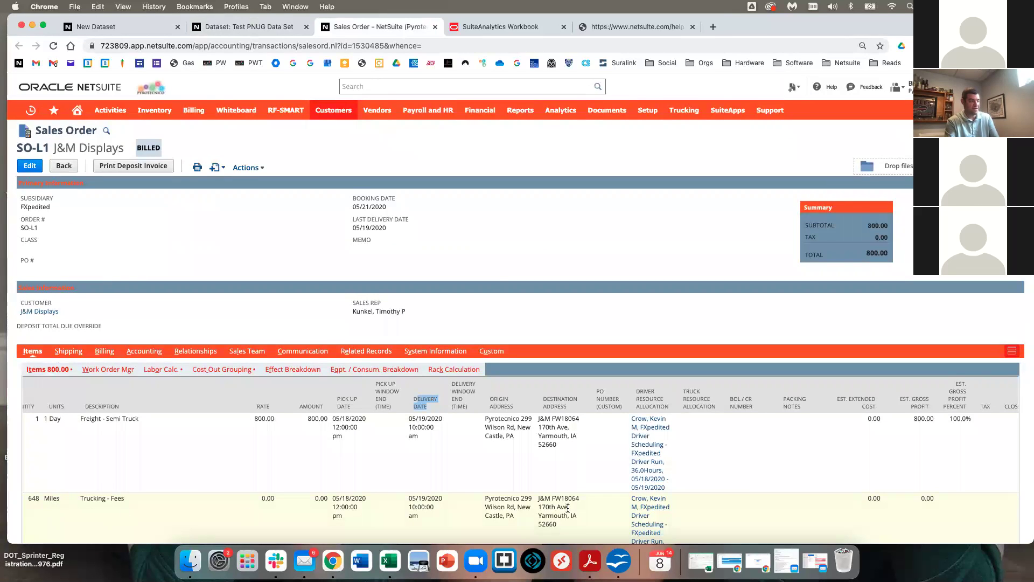
scroll(568, 508, down, 3)
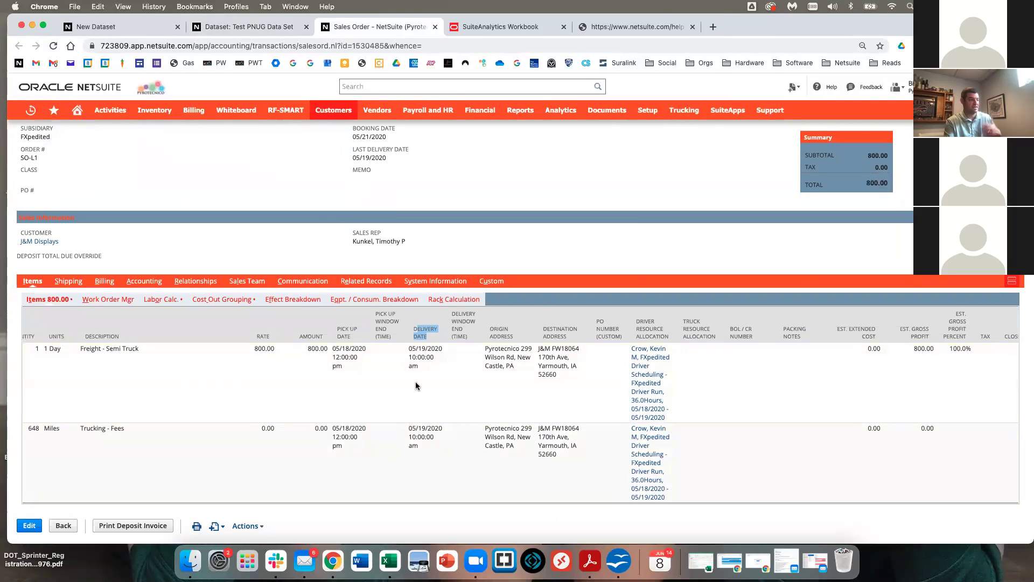
click(413, 434)
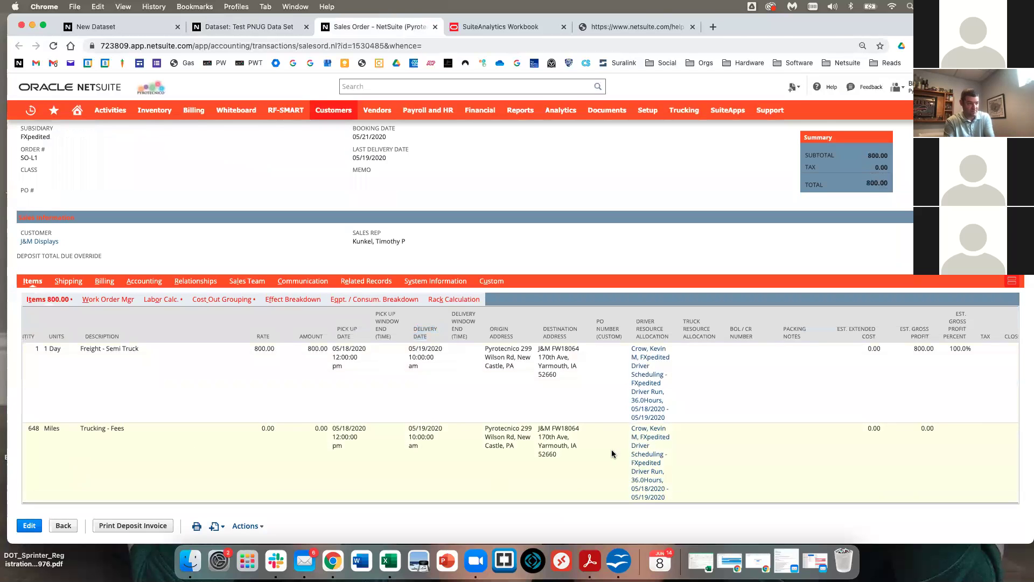
drag(97, 435, 159, 459)
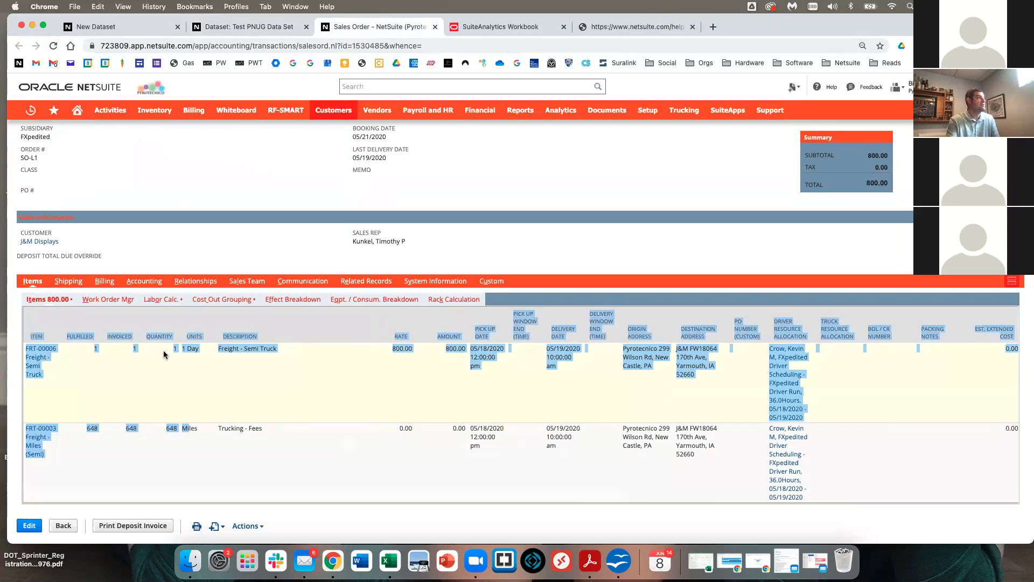
click(149, 464)
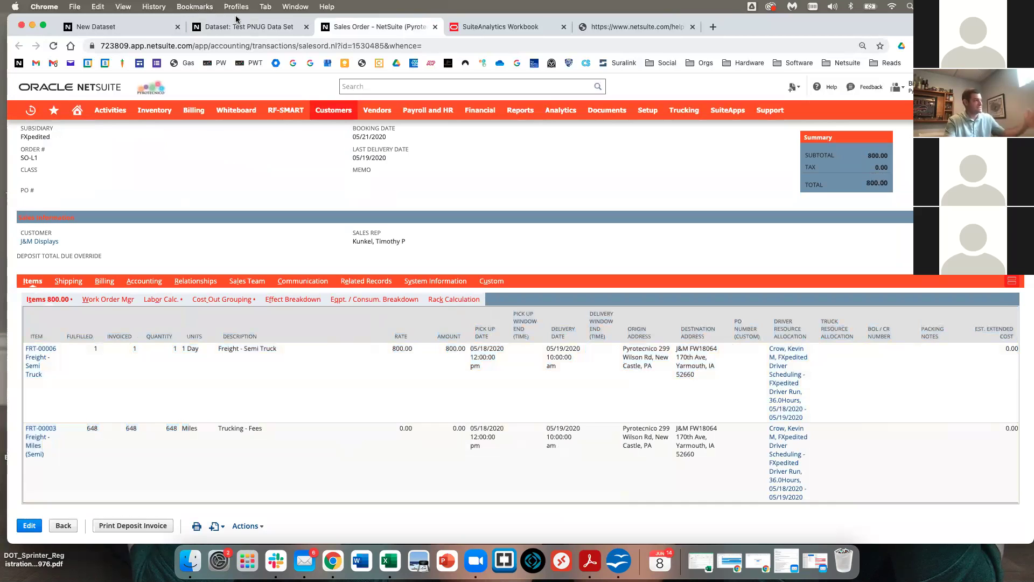
click(266, 27)
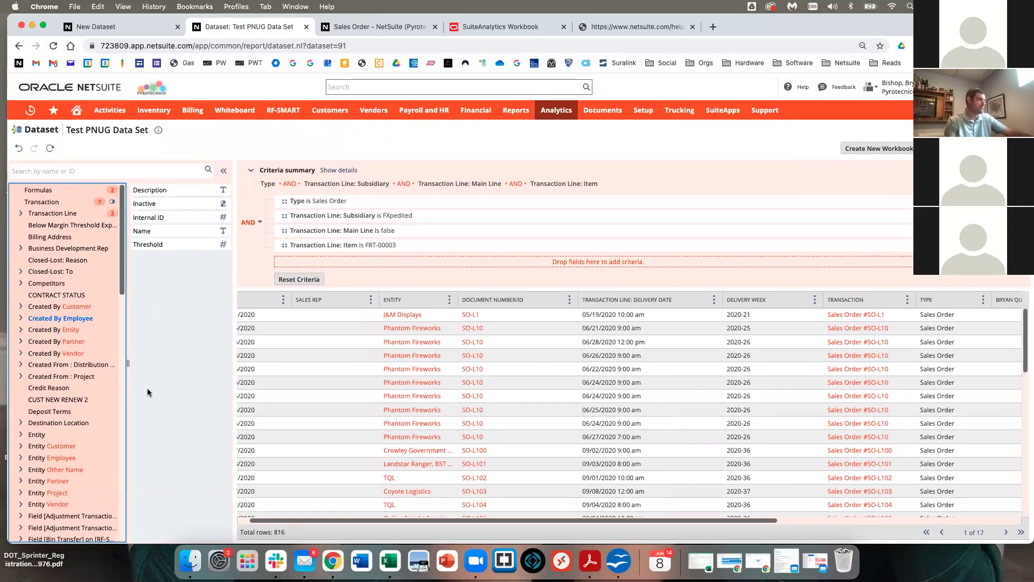
List the Bryan Quantity and Delivery Week formulas and reopen Delivery Week for editing.
click(44, 192)
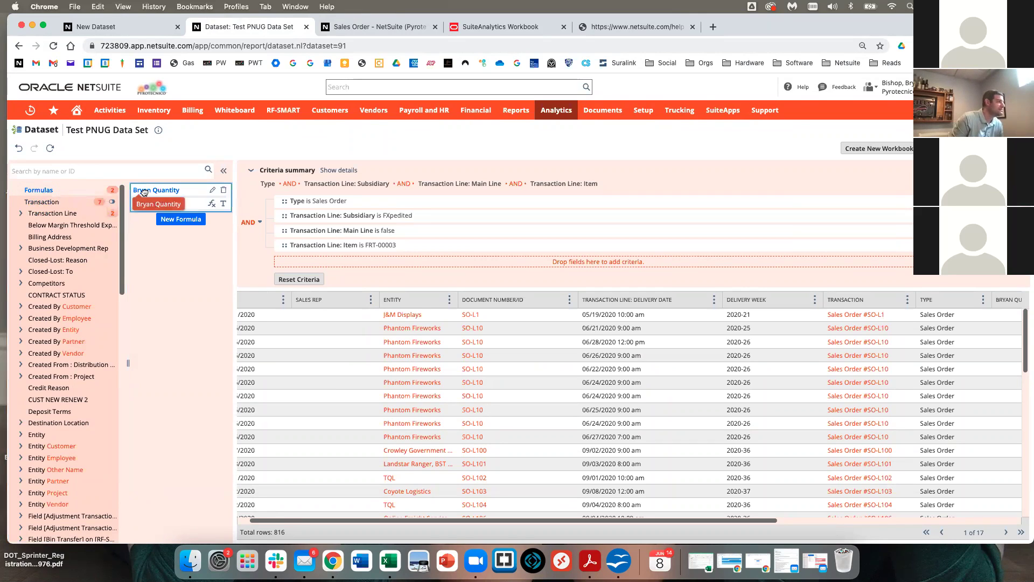
click(74, 195)
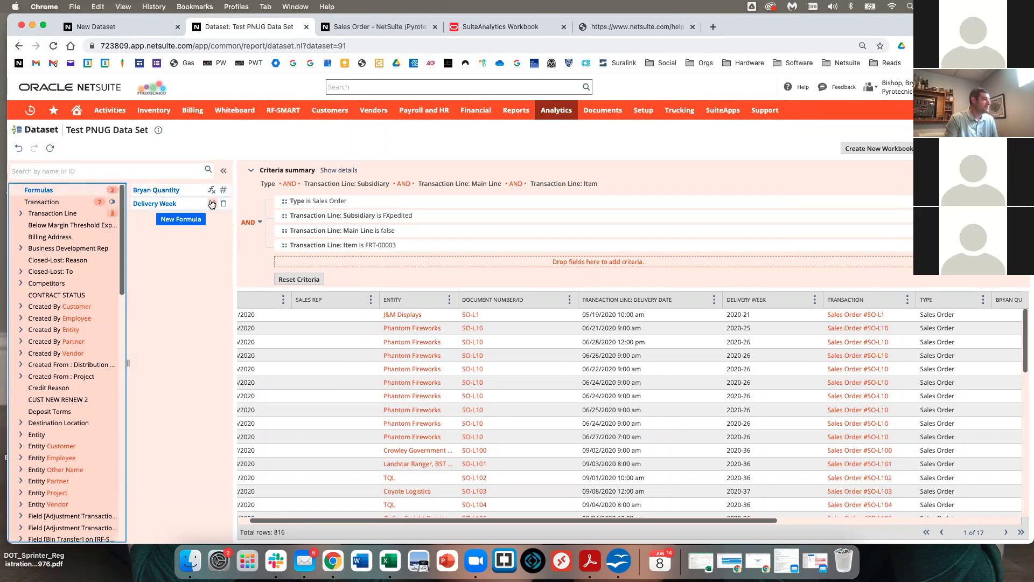
click(211, 205)
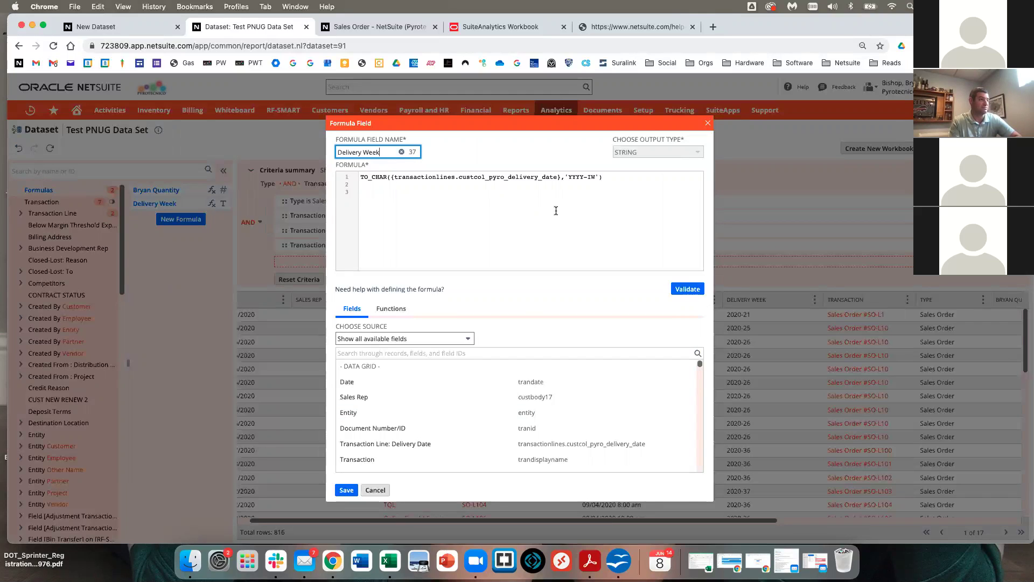
click(708, 124)
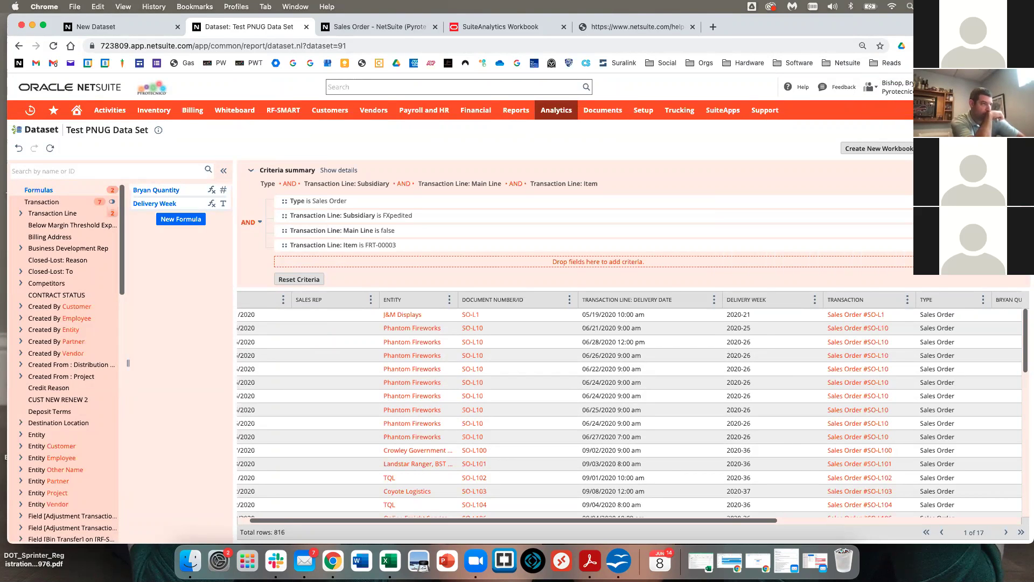
scroll(866, 421, up, 10)
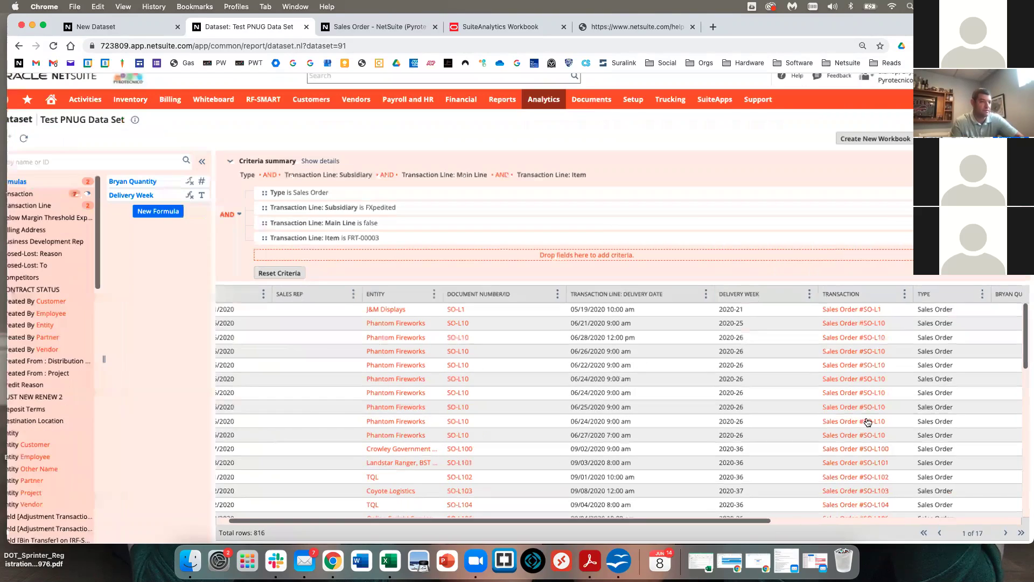
Search the dataset's fields for 'item', fixing the typo, and browse the matches.
scroll(836, 411, down, 10)
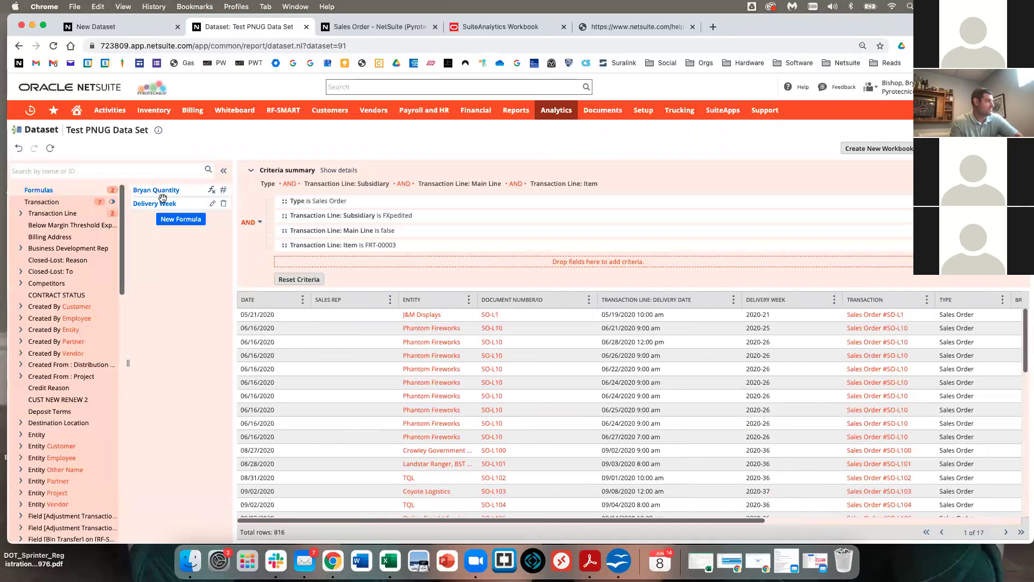
click(135, 171)
text(iteam)
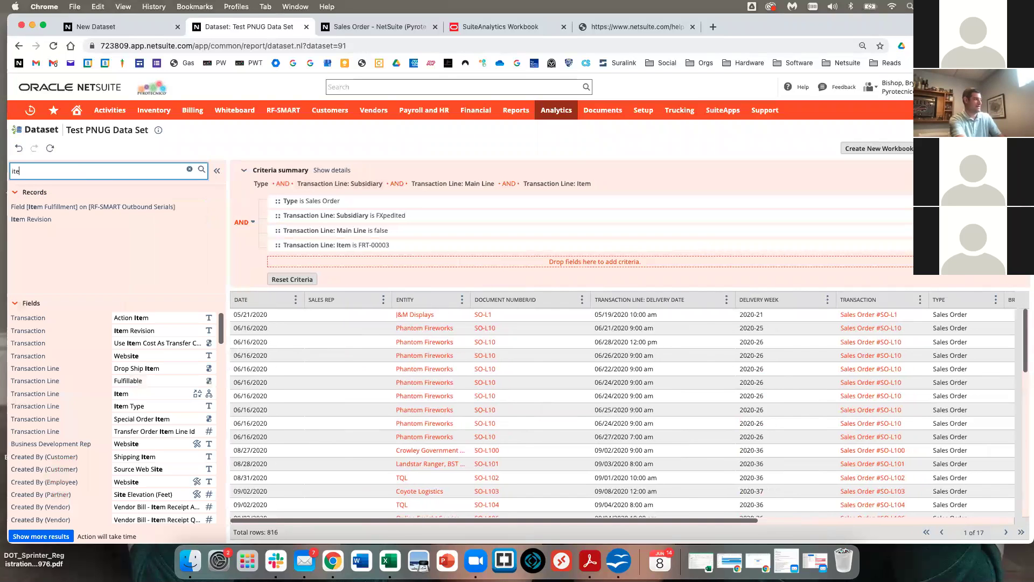
key(BackSpace)
text(m)
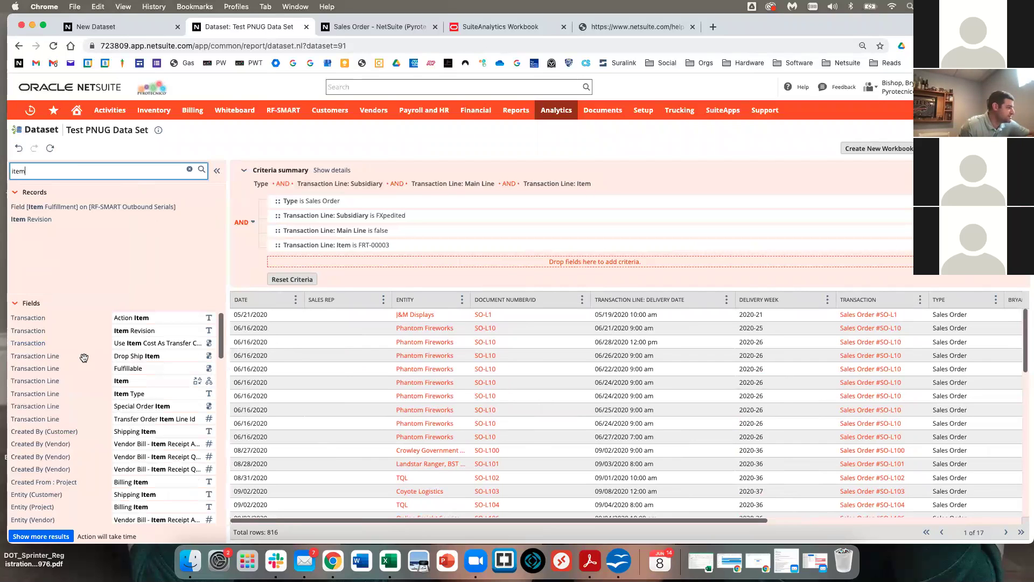
scroll(46, 384, down, 1)
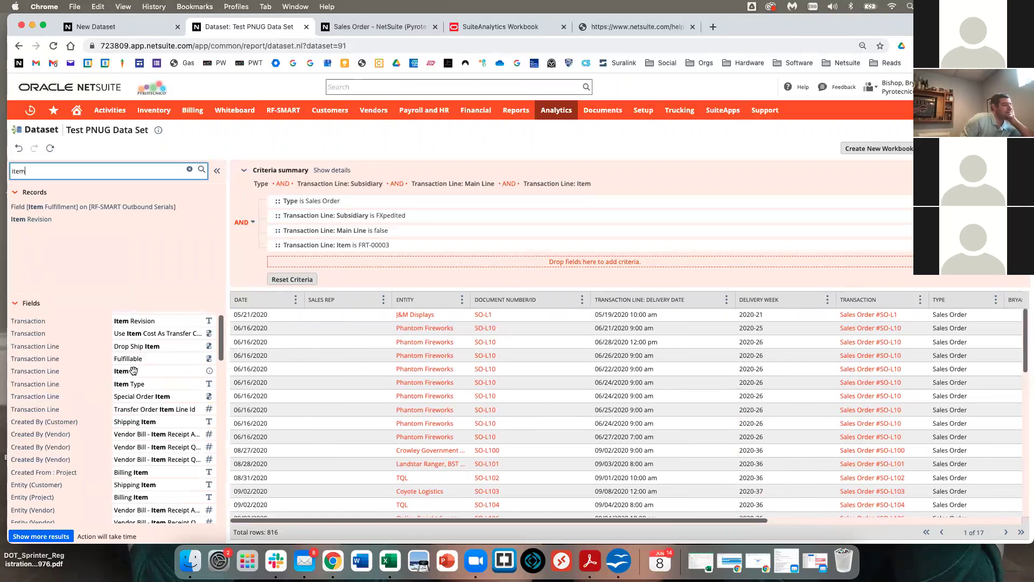
scroll(60, 407, down, 2)
scroll(59, 415, up, 3)
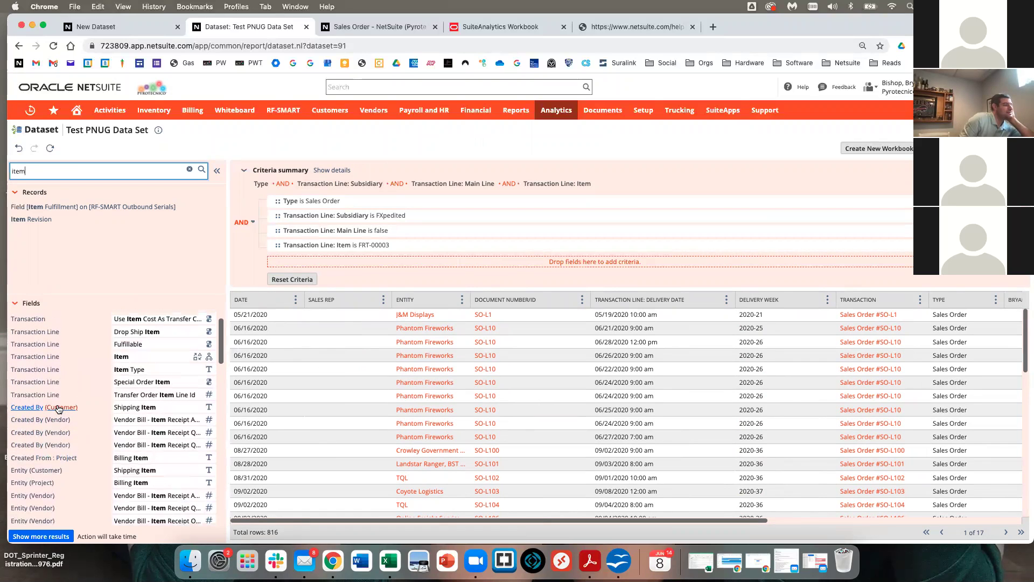
click(123, 355)
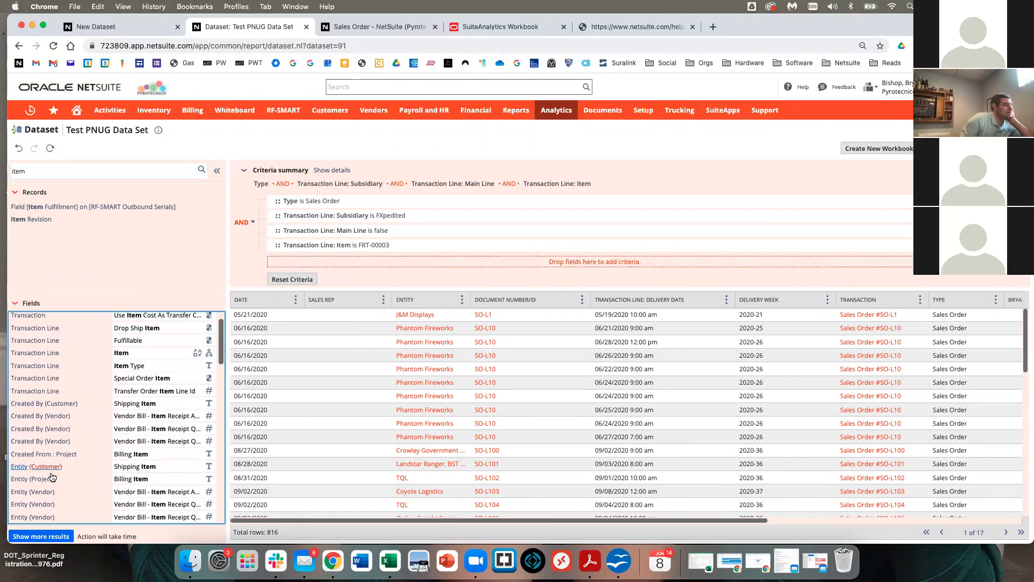
Clear the field search and expand the Transaction Line and Transaction record fields.
click(135, 170)
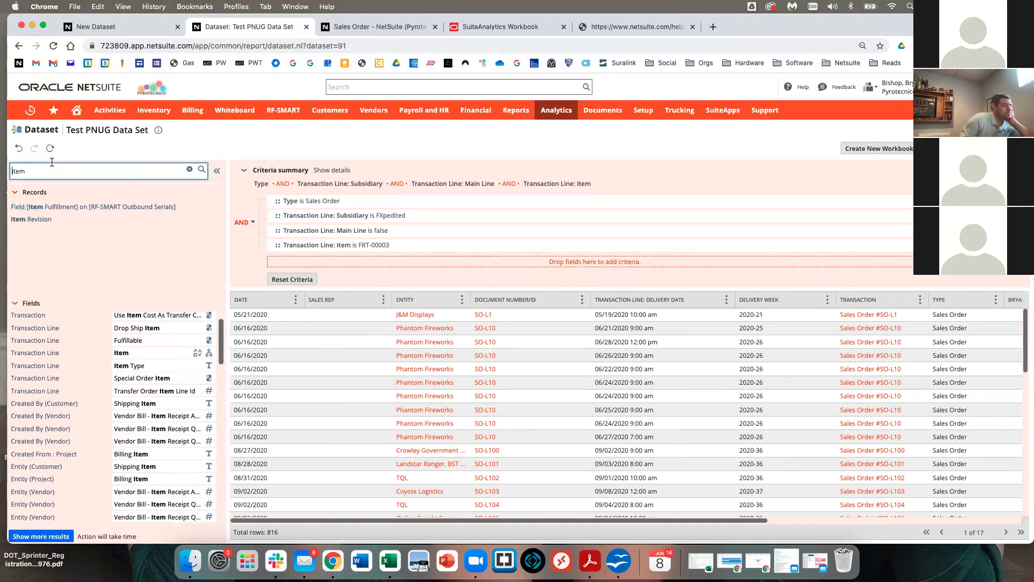
key(BackSpace)
key(BackSpace)
key(BackSpace)
key(BackSpace)
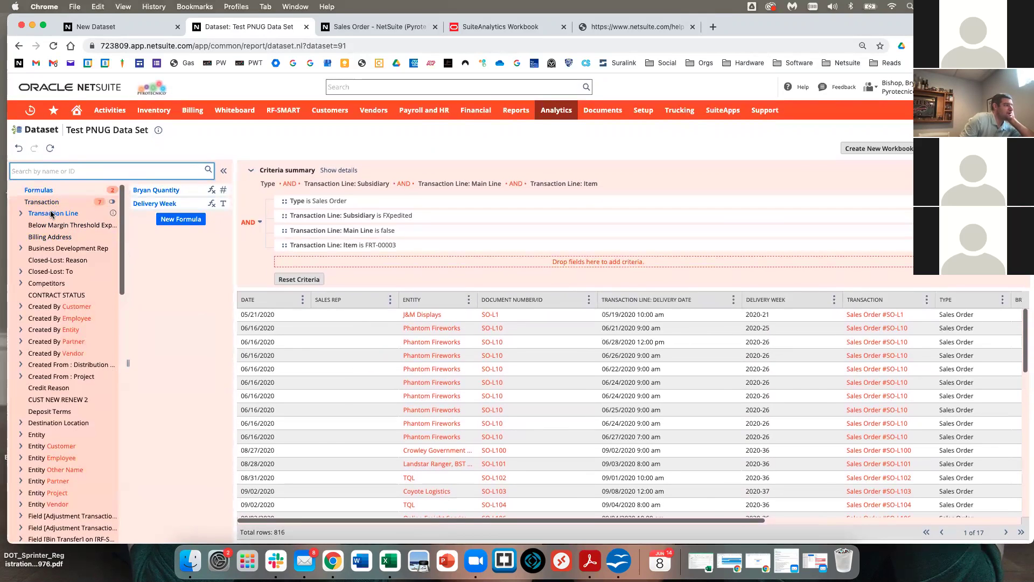
click(51, 213)
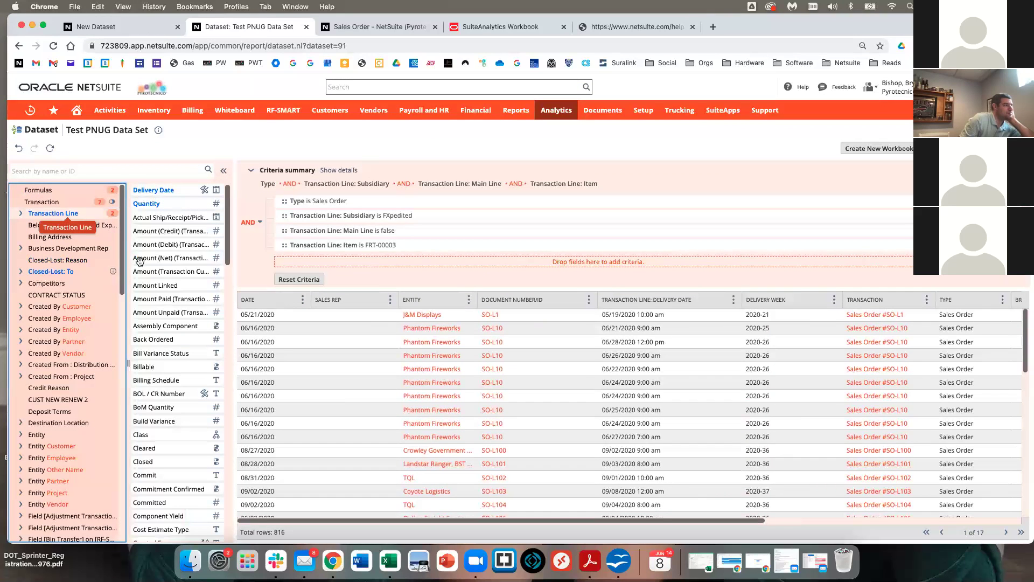
click(72, 205)
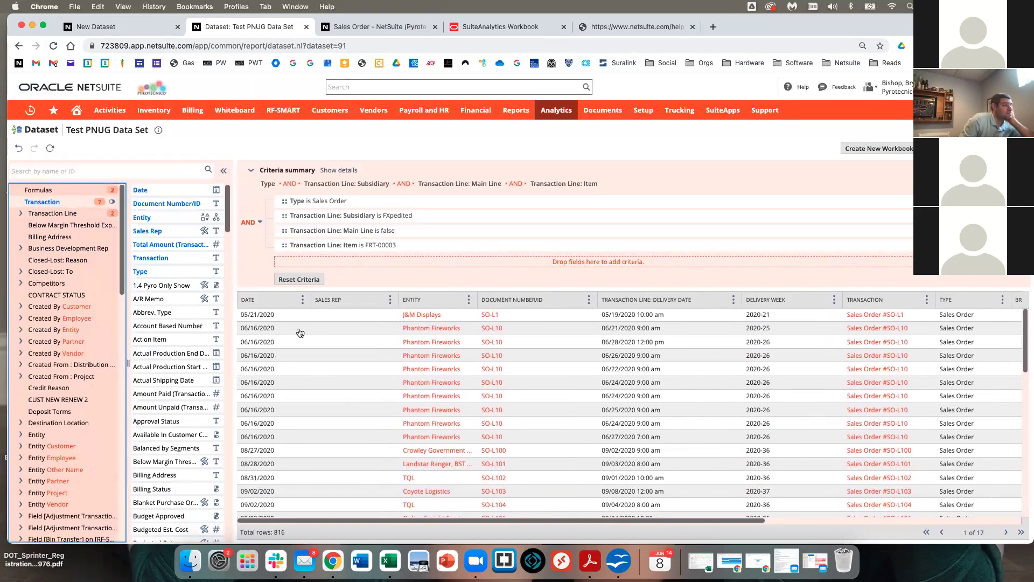
Search the field list for 'item' again.
scroll(163, 230, down, 1)
scroll(162, 231, down, 3)
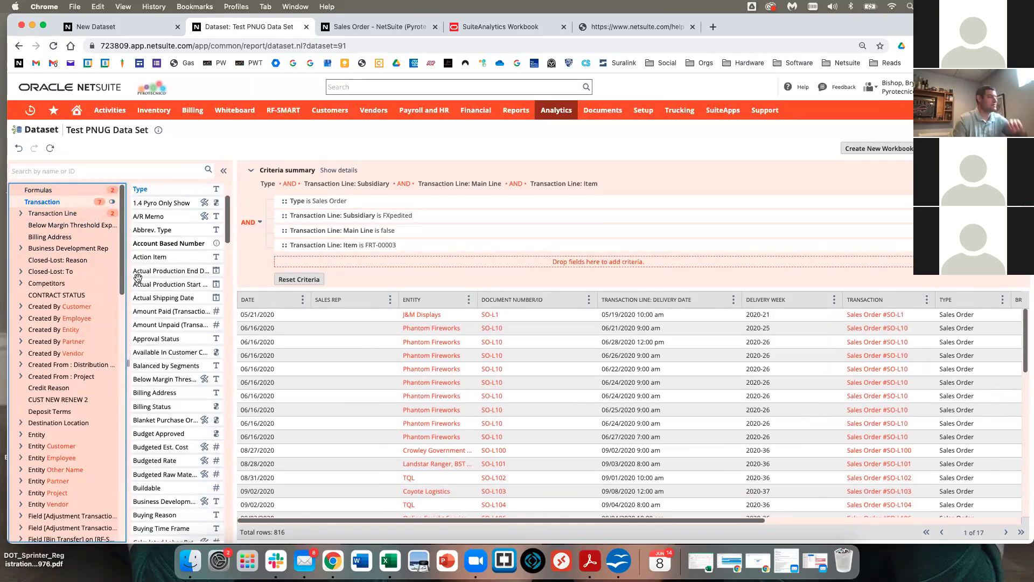
scroll(153, 284, up, 4)
click(85, 171)
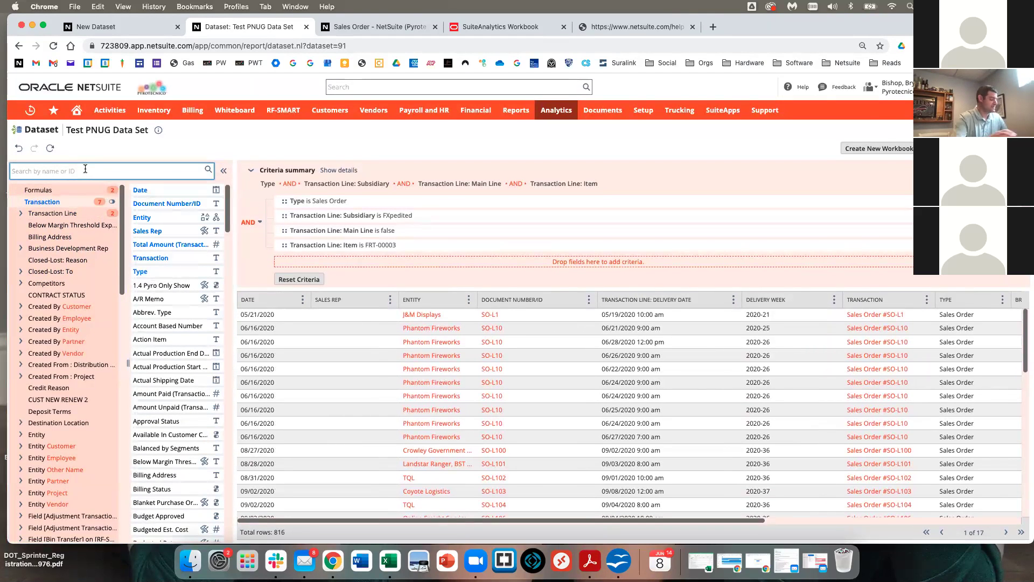
text(item)
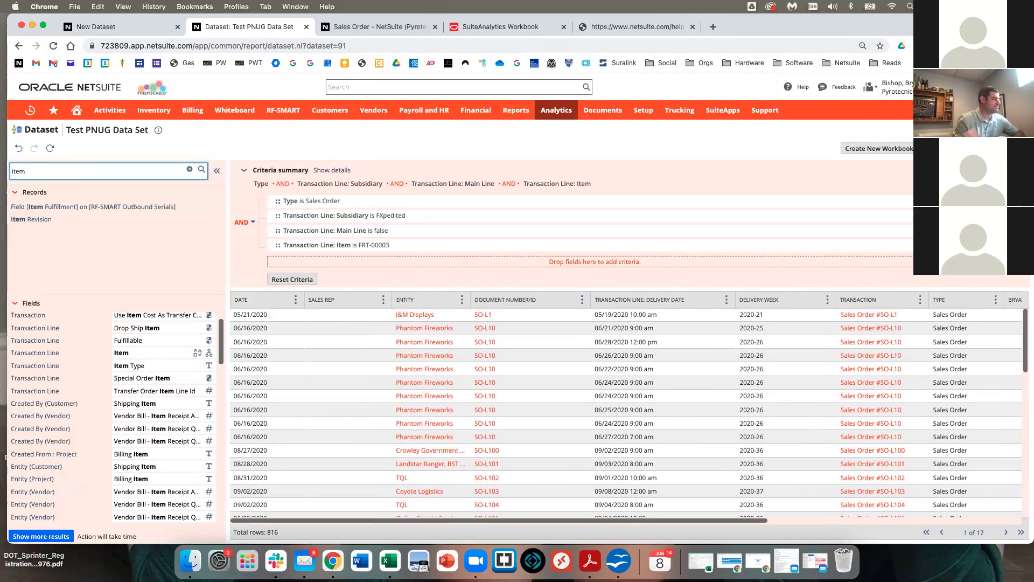
scroll(192, 382, up, 1)
mouse_move(136, 381)
mouse_down()
mouse_move(129, 395)
mouse_move(160, 394)
mouse_move(138, 393)
mouse_move(138, 384)
mouse_up()
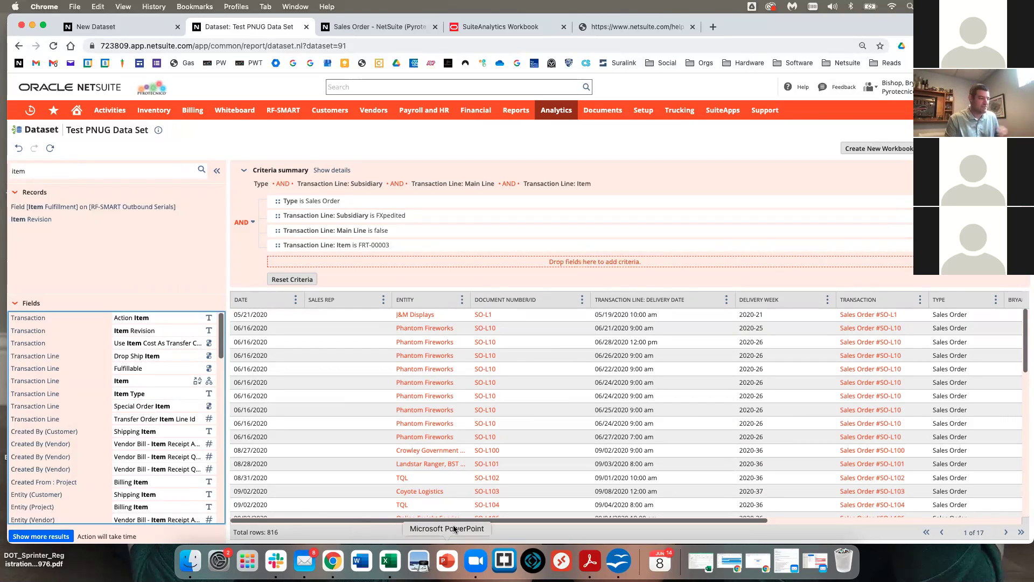
drag(695, 522, 950, 521)
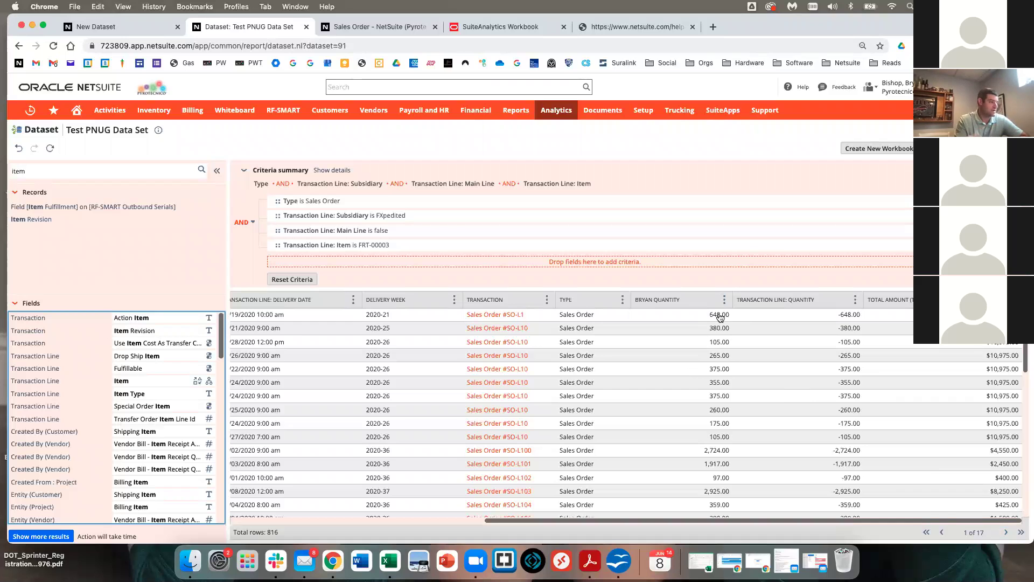
Scroll the results grid sideways toward the Bryan Quantity and Transaction Line: Quantity columns.
scroll(414, 407, left, 5)
Sort results by Transaction Line: Delivery Date ascending and select SO-L795's entity and document number.
scroll(414, 407, left, 3)
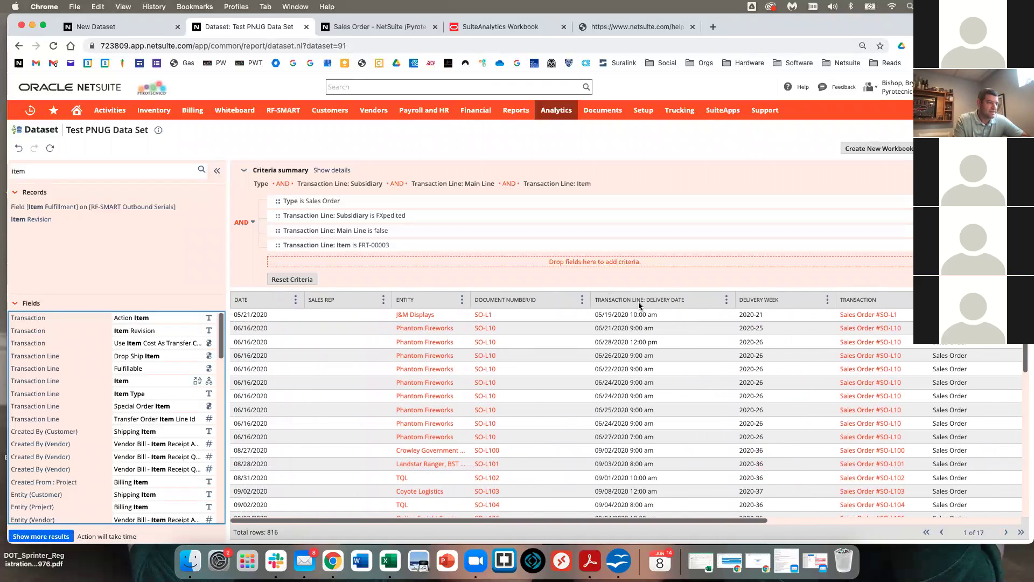
scroll(425, 353, right, 2)
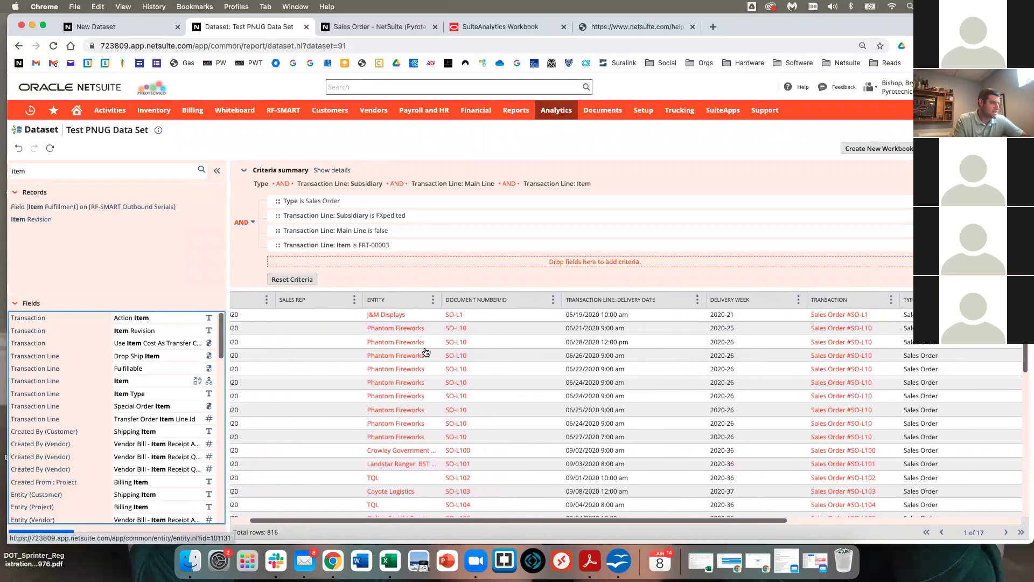
scroll(426, 353, right, 1)
click(679, 299)
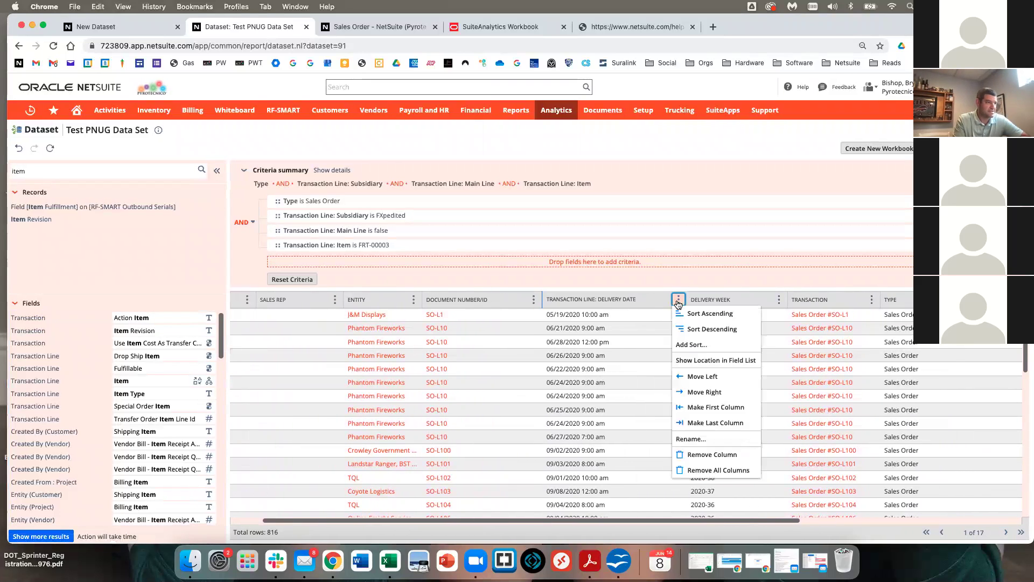
click(678, 300)
click(679, 299)
click(700, 313)
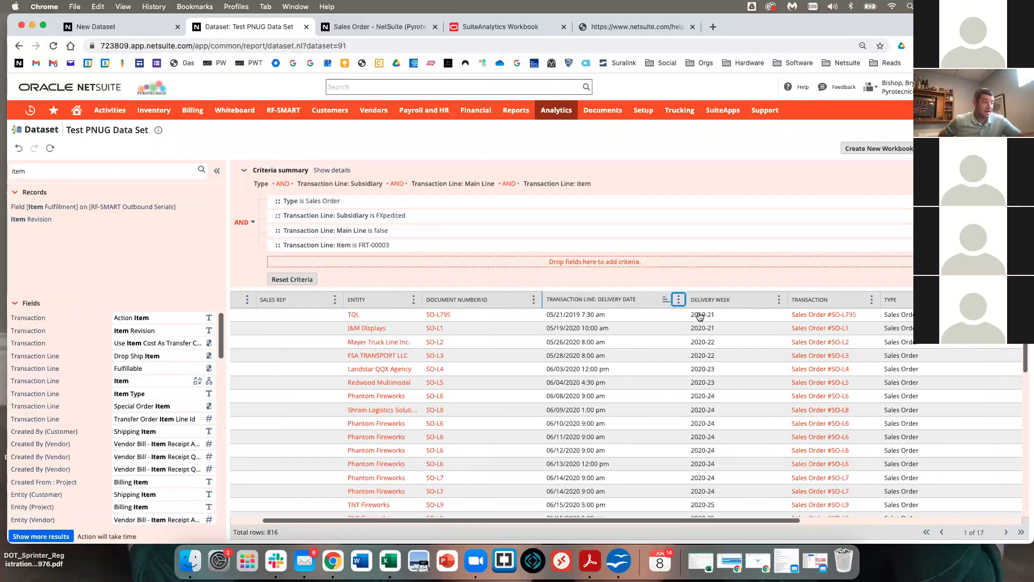
click(547, 315)
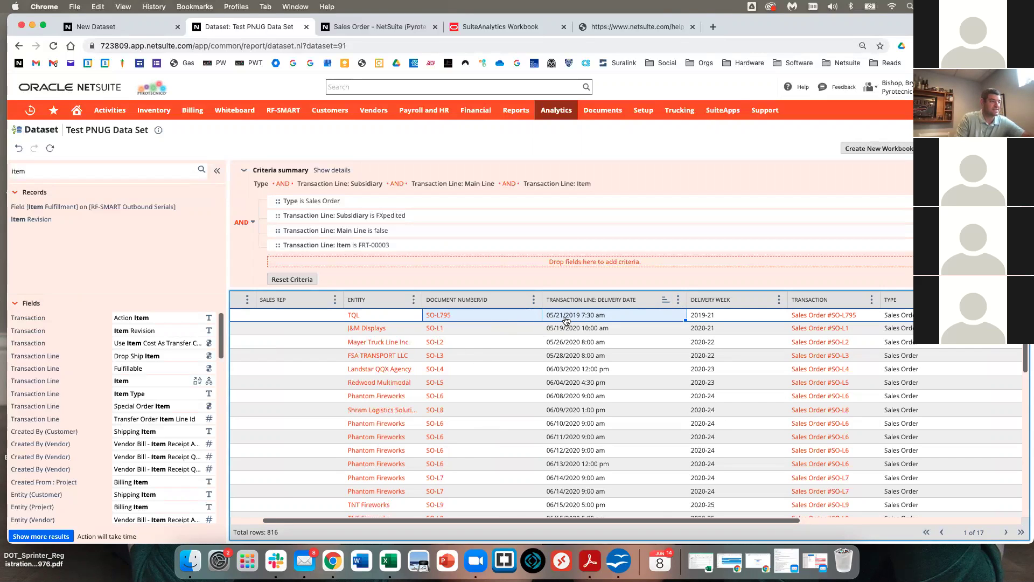
drag(565, 320, 415, 315)
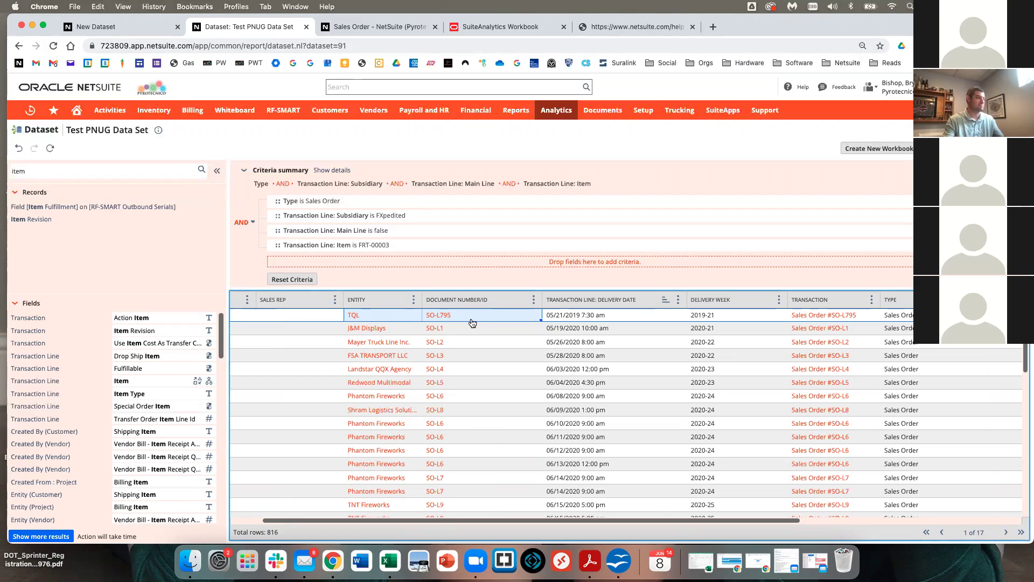
click(650, 146)
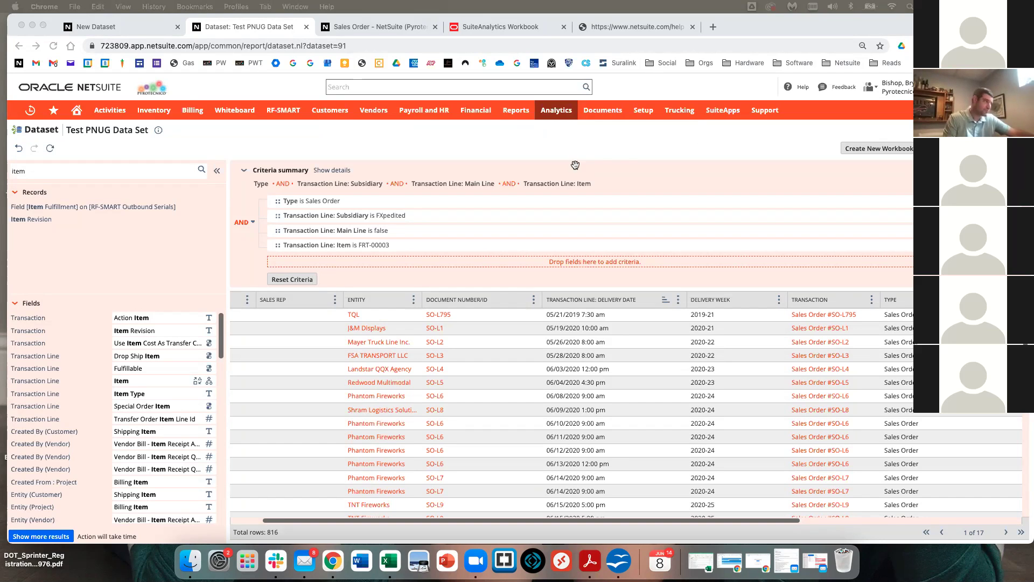
click(69, 131)
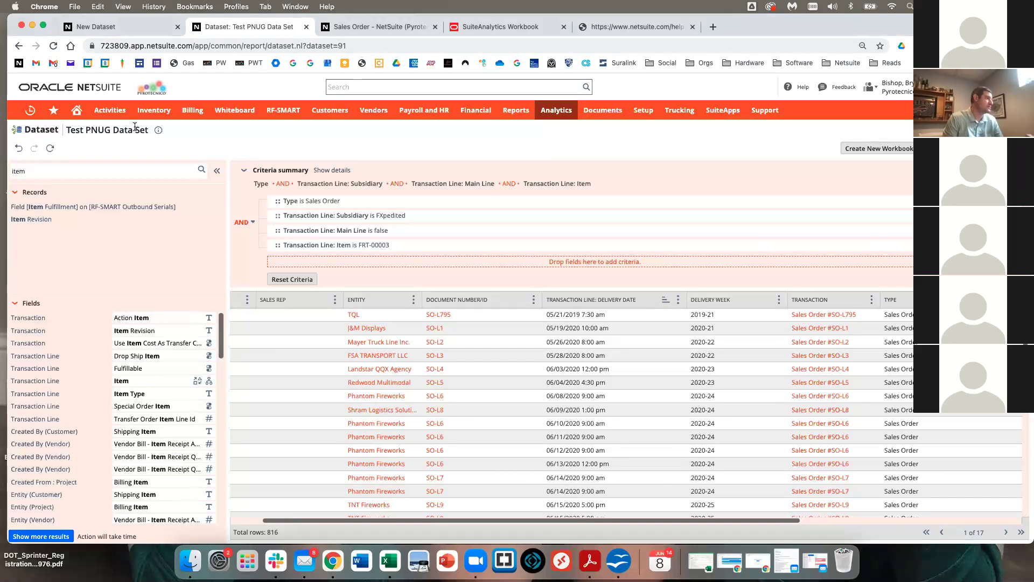
Copy the dataset title 'Test PNUG Data Set' to the clipboard.
drag(149, 131, 65, 131)
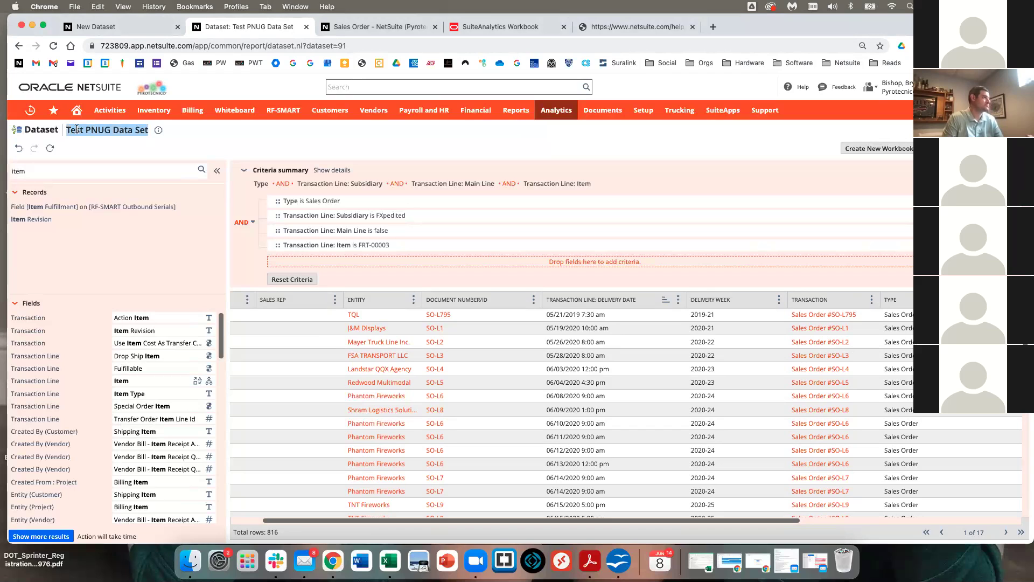
right_click(75, 135)
click(119, 157)
click(272, 137)
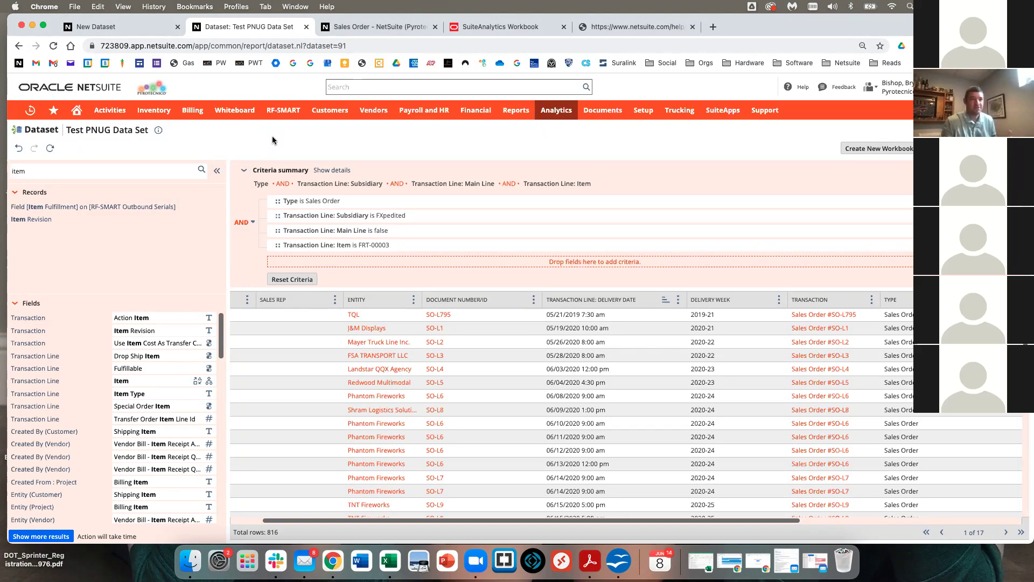
mouse_move(644, 110)
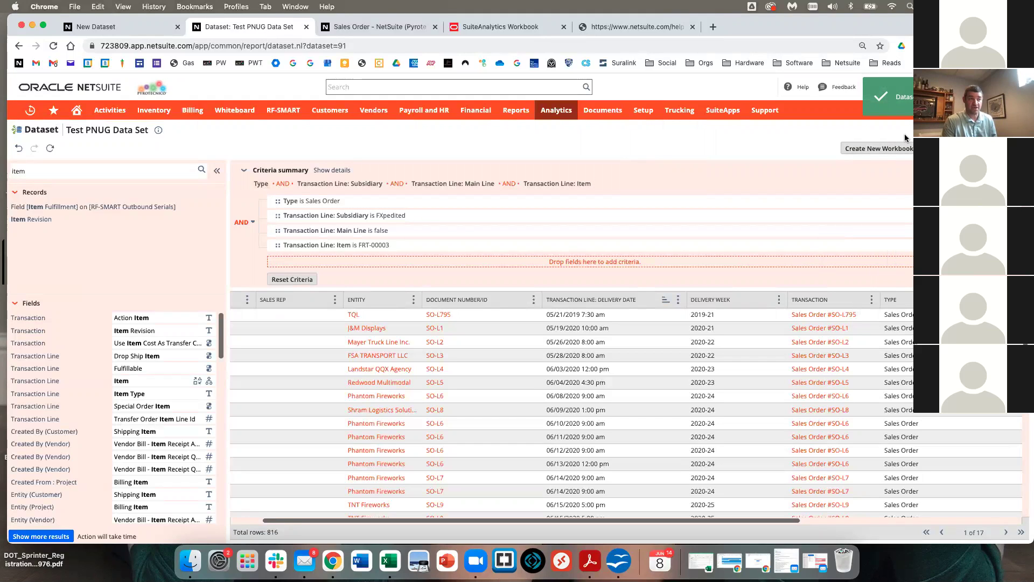
Create a workbook from the dataset as a Table and add a Bryan Quantity column.
click(859, 150)
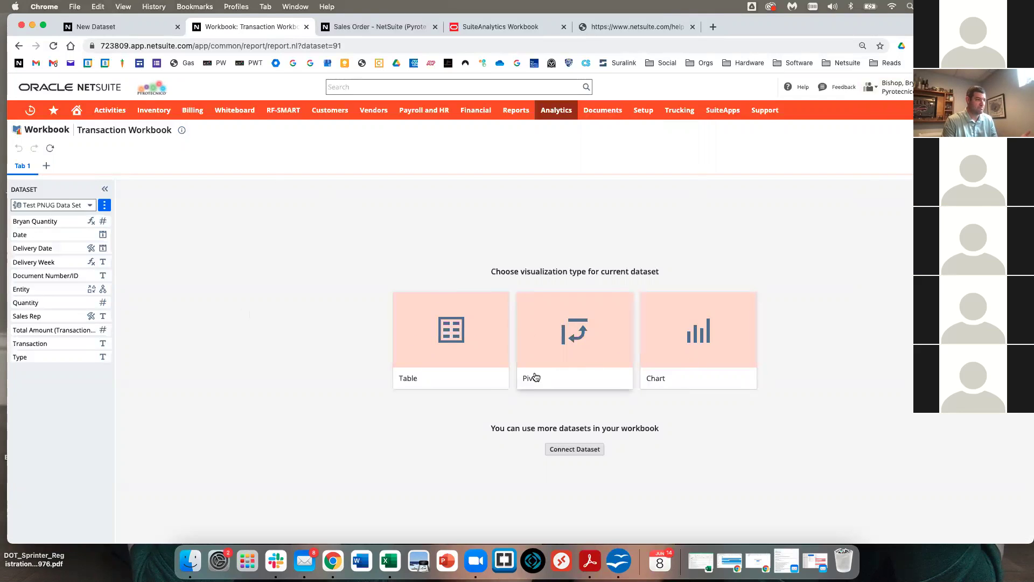
click(431, 339)
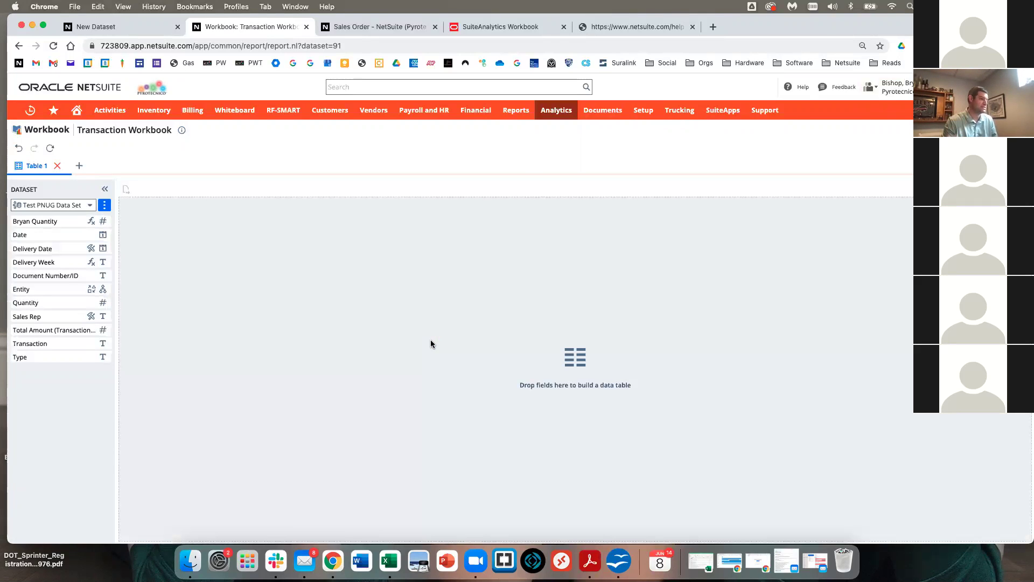
drag(34, 221, 199, 215)
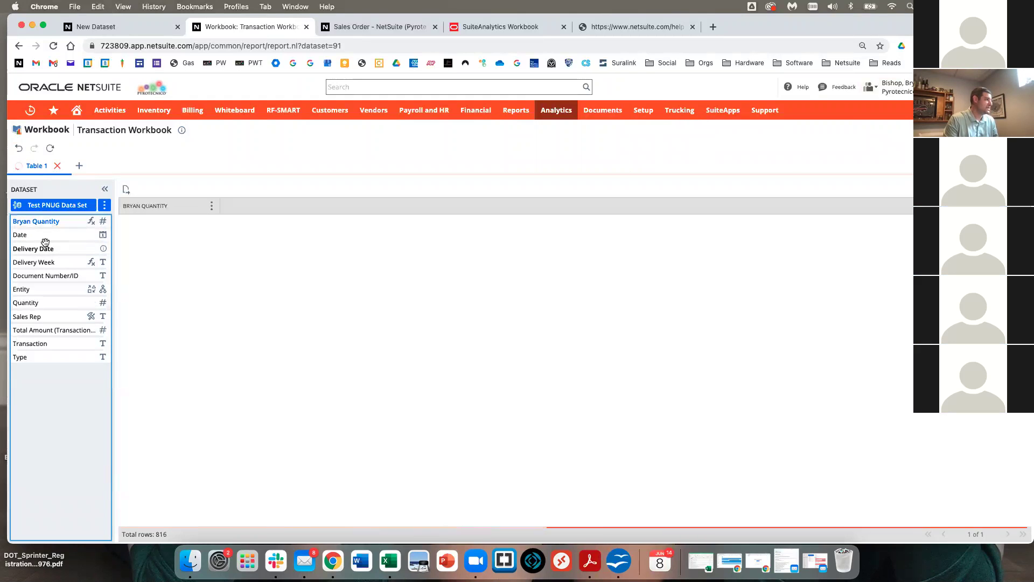
Add Delivery Week, Transaction and Type columns to the table and narrow Delivery Week.
drag(39, 236, 131, 210)
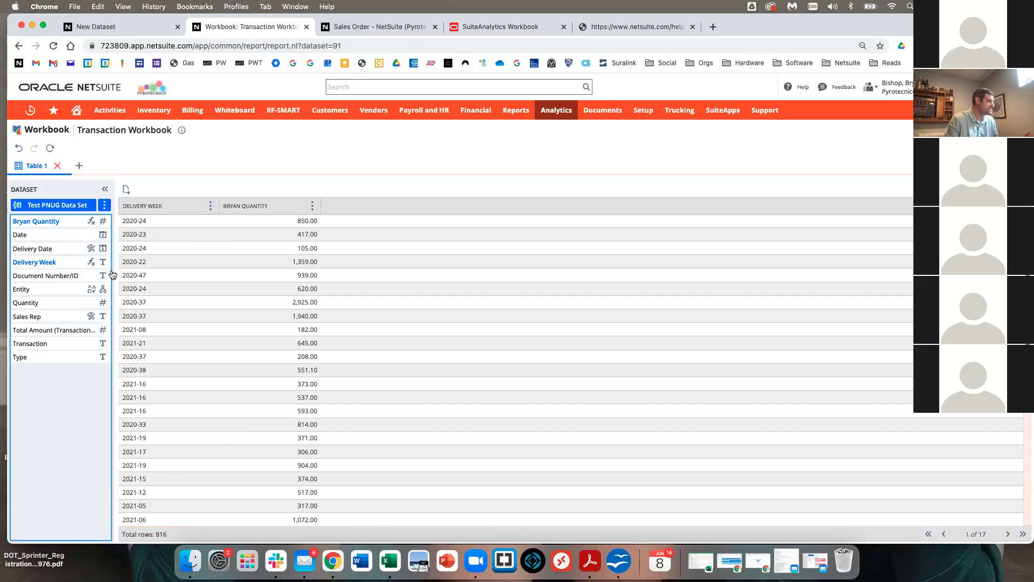
drag(38, 343, 199, 239)
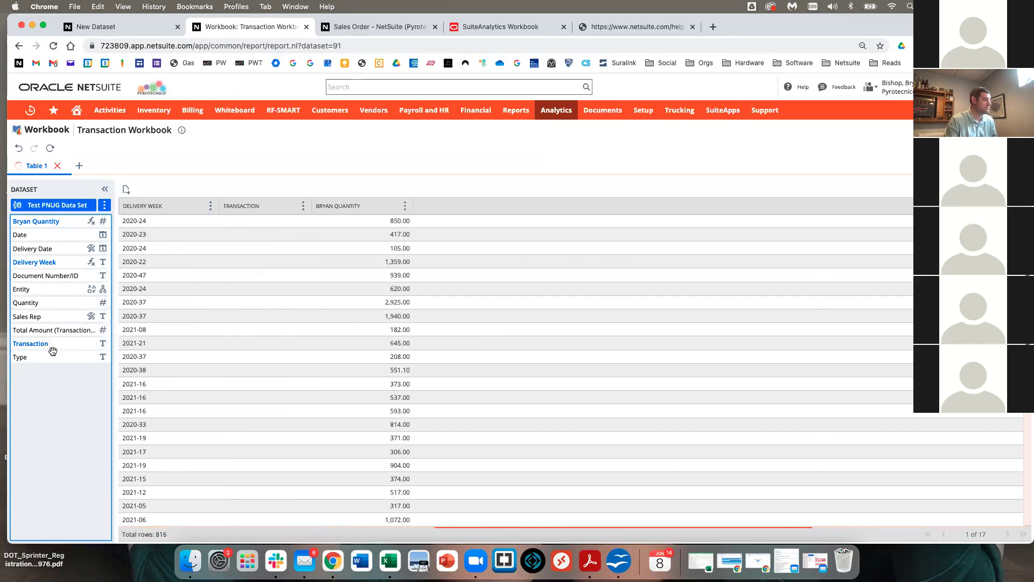
drag(43, 357, 211, 260)
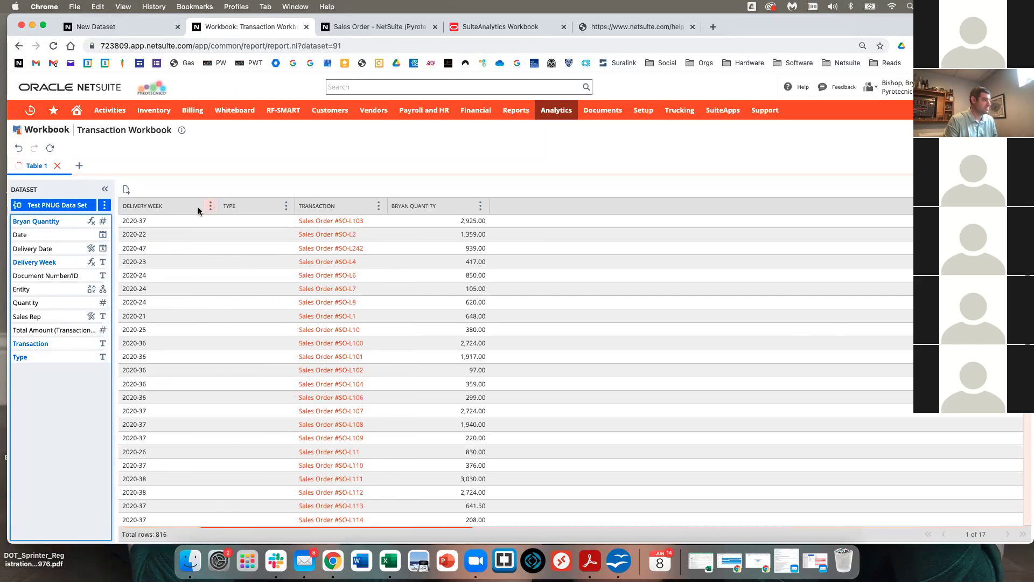
drag(213, 207, 207, 207)
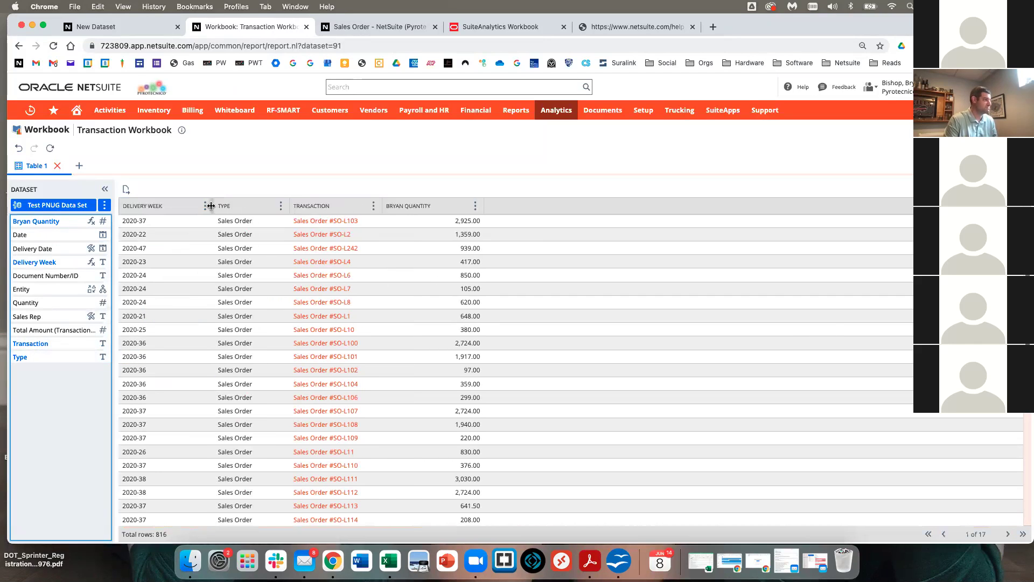
click(205, 205)
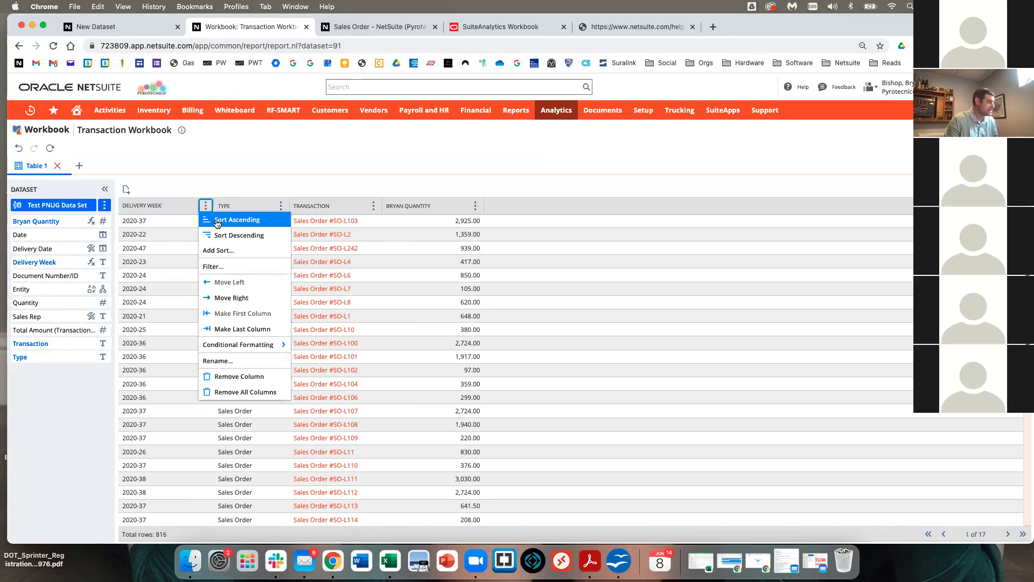
Sort the table by Delivery Week ascending and rename Bryan Quantity to a narrower Miles column.
click(218, 220)
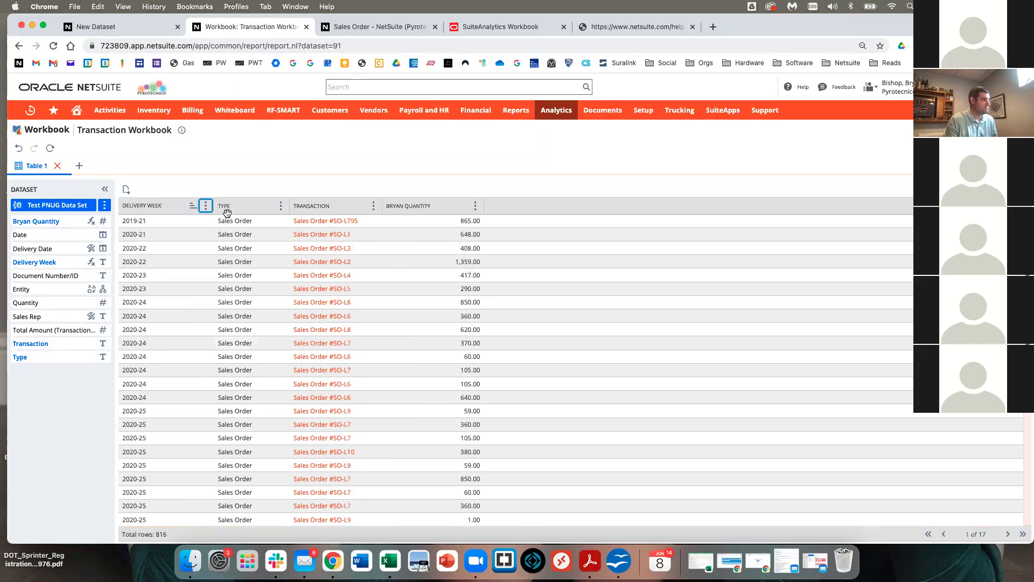
click(474, 206)
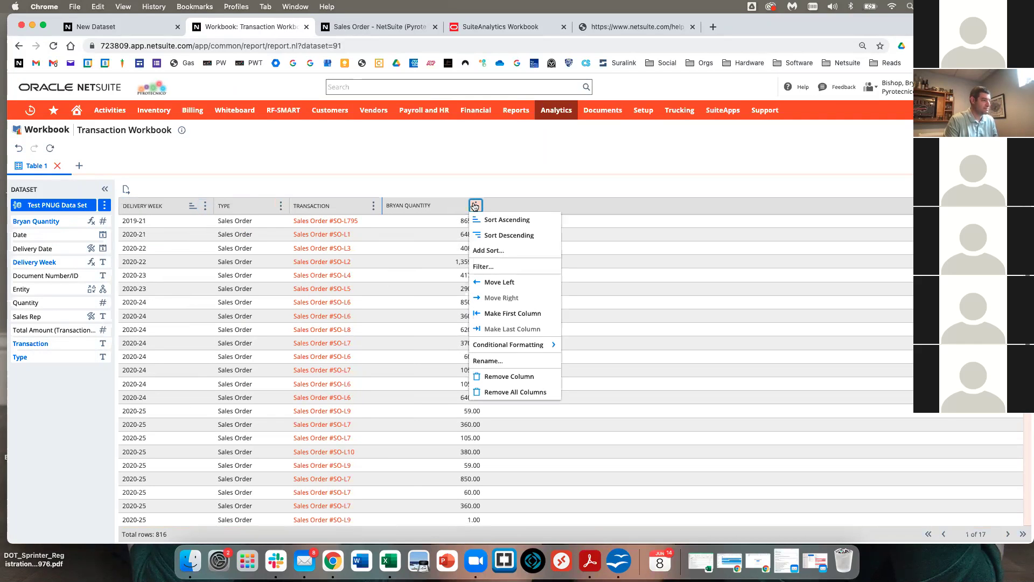
click(517, 363)
text(Miles)
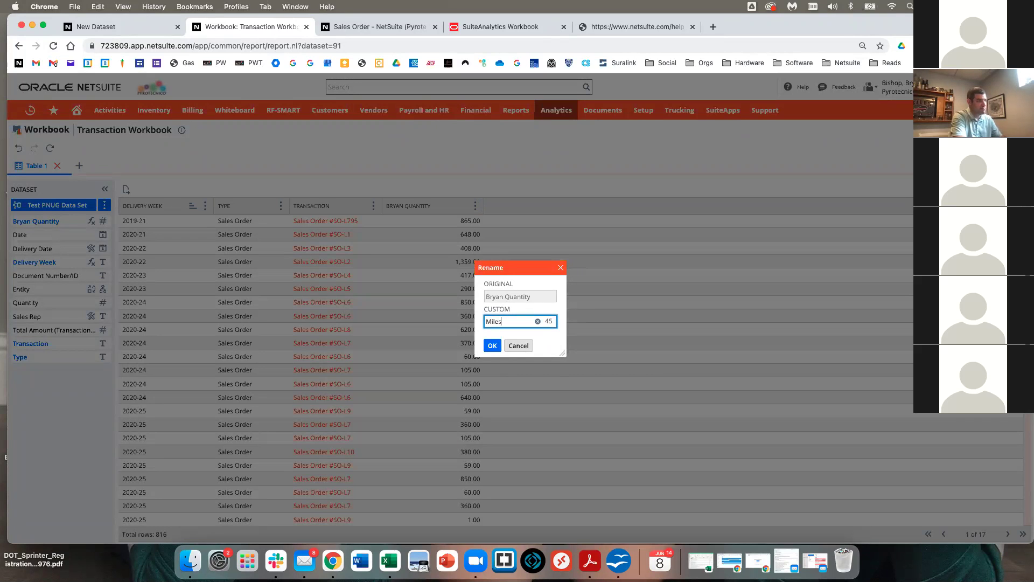
click(492, 345)
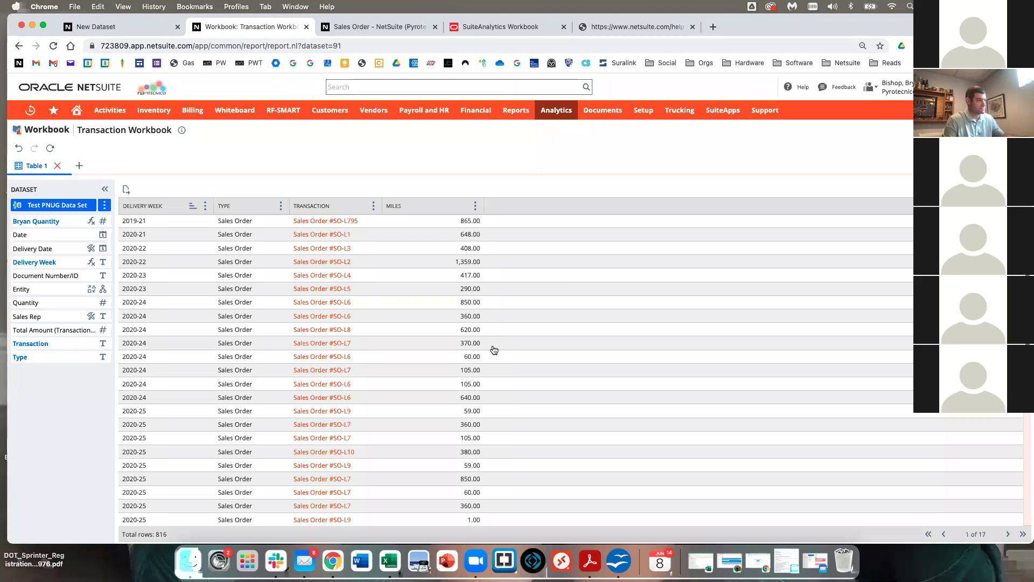
drag(483, 205, 431, 206)
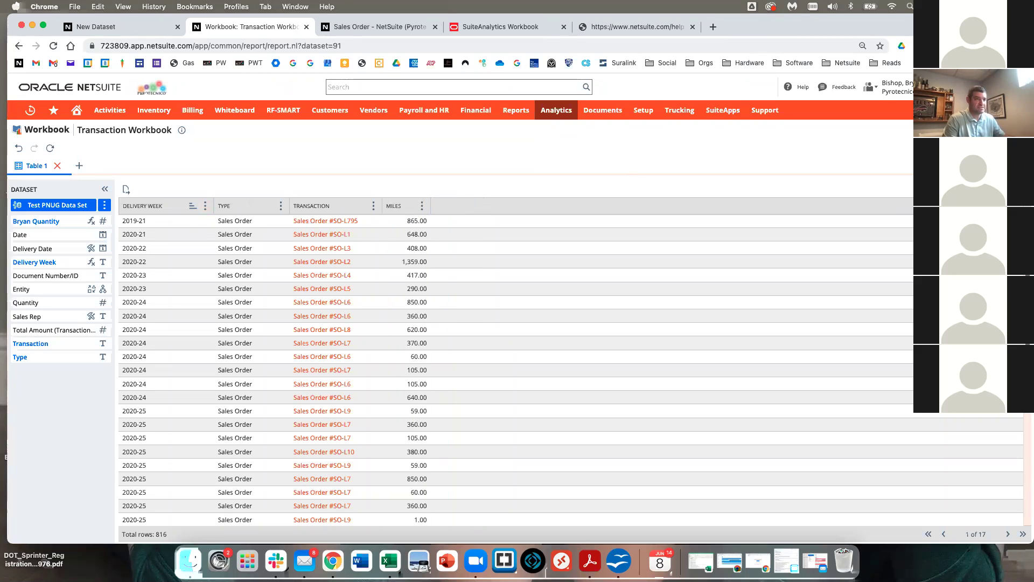
key(super+s)
Save the workbook as 'Test PNUG Data Set' with a filler three-line description.
key(super+a)
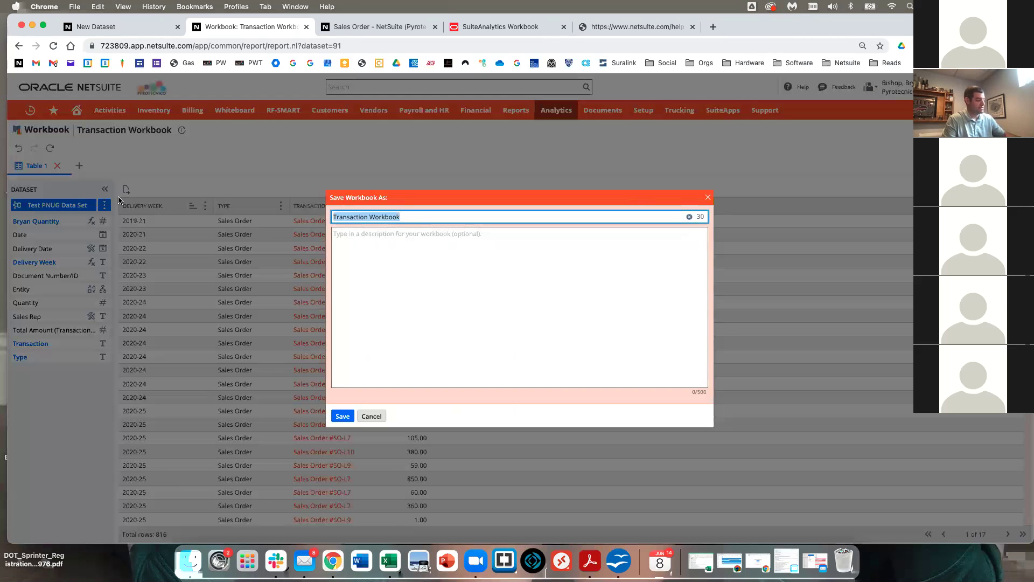
key(super+v)
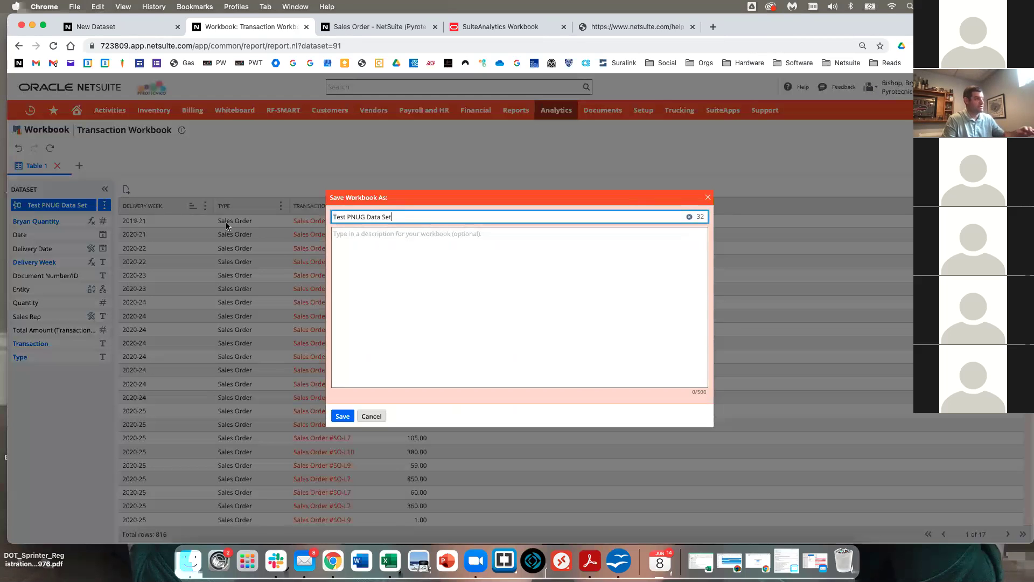
click(407, 231)
text(dsaf)
key(Return)
text('adsf)
key(Return)
text(dsaf)
key(Return)
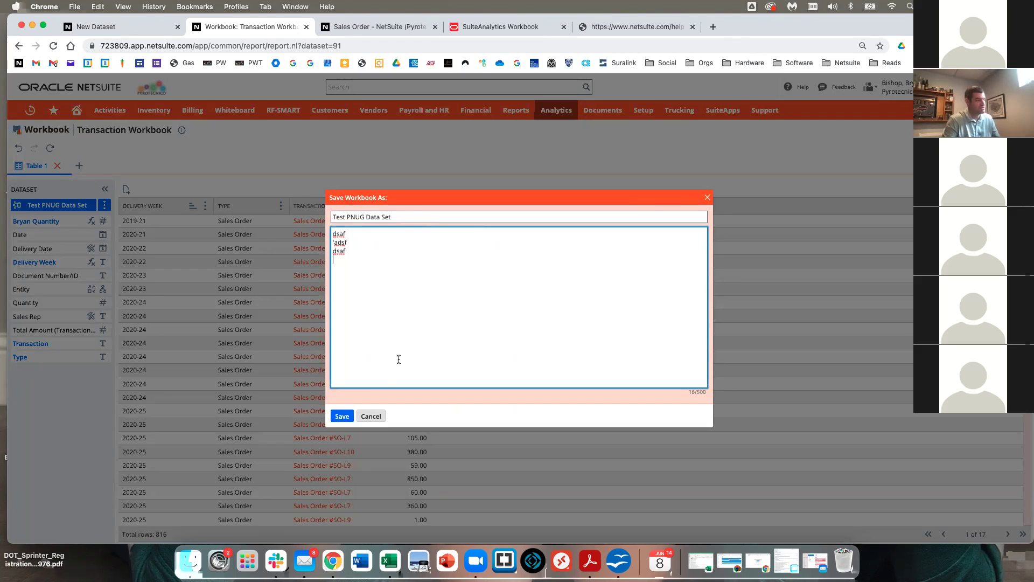
click(337, 419)
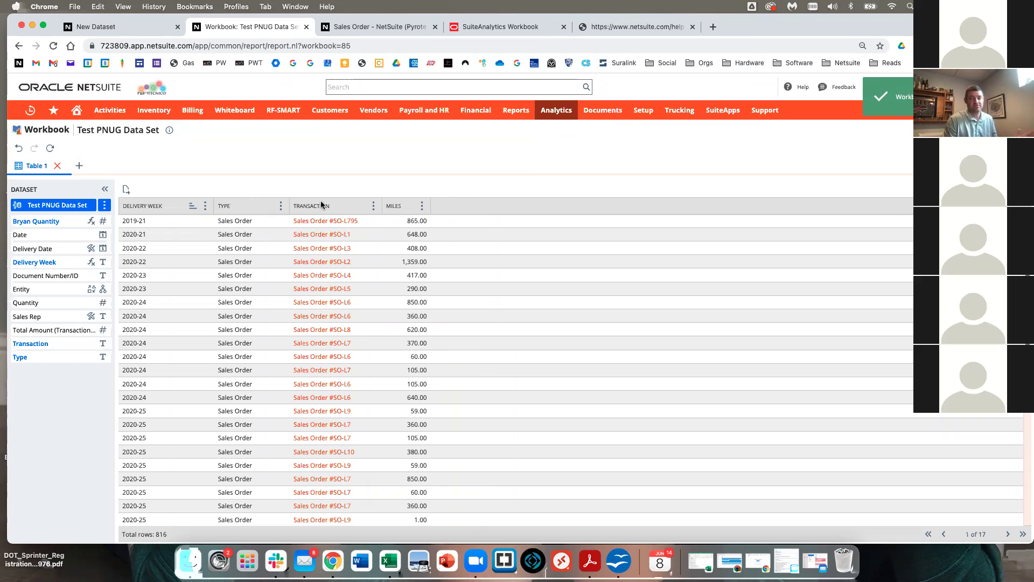
Export the table to CSV and open Test PNUG Data Set - Table 1.csv in Microsoft Excel.
click(126, 189)
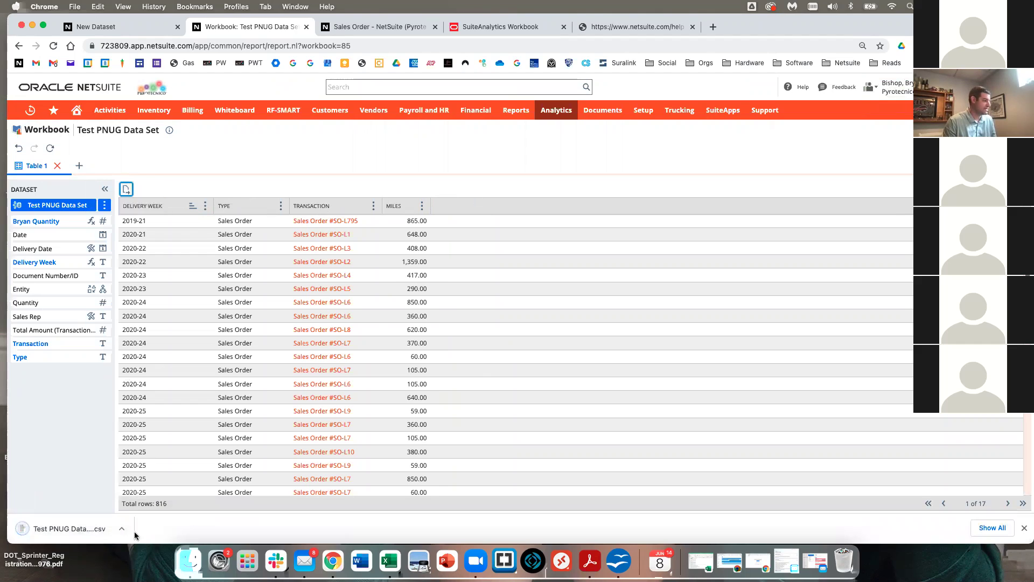
click(122, 528)
click(156, 512)
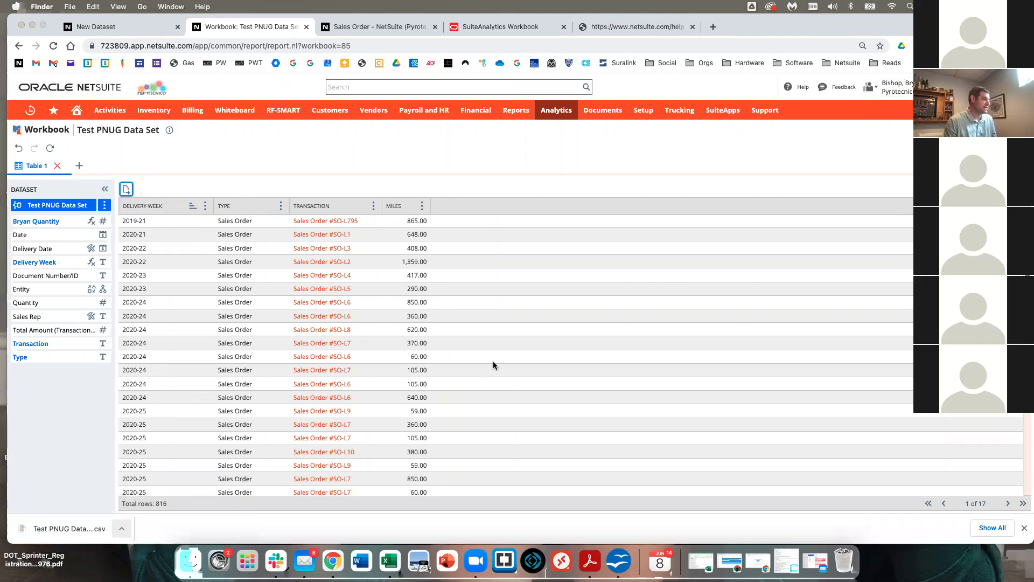
right_click(460, 171)
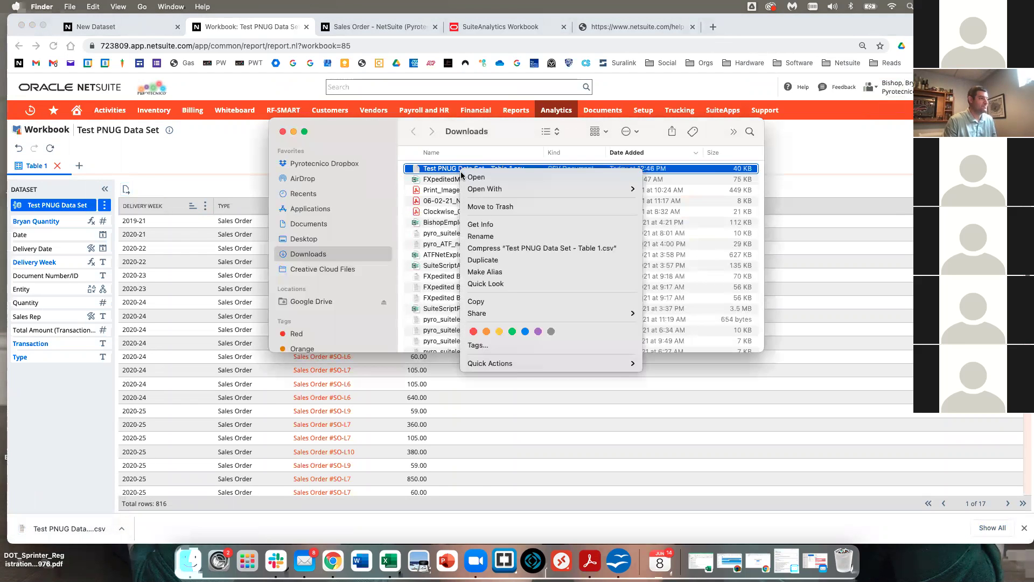
mouse_move(487, 189)
click(673, 246)
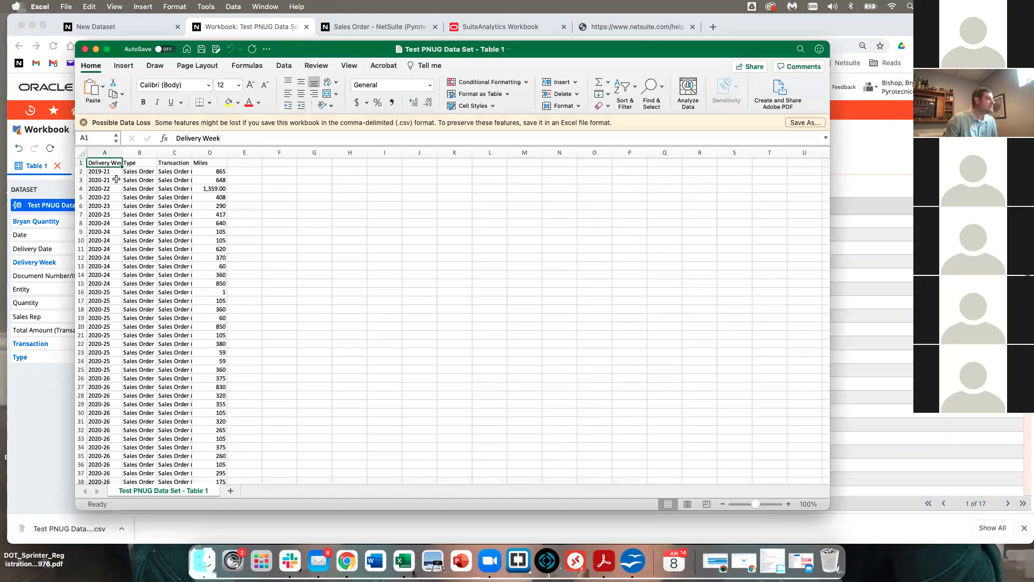
Auto-fit all CSV column widths, close it without saving, and close the Downloads window.
click(80, 153)
double_click(122, 152)
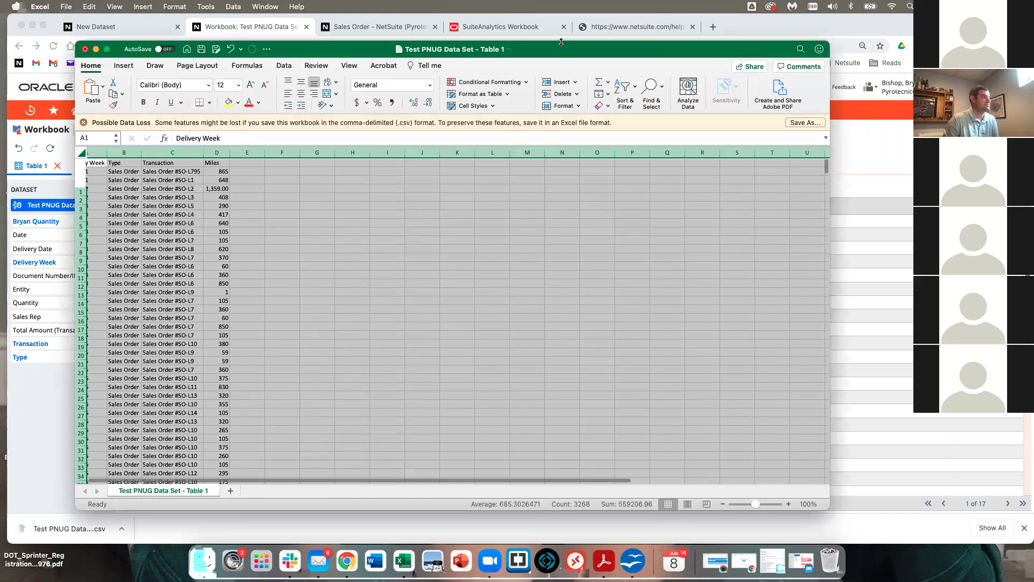
click(84, 49)
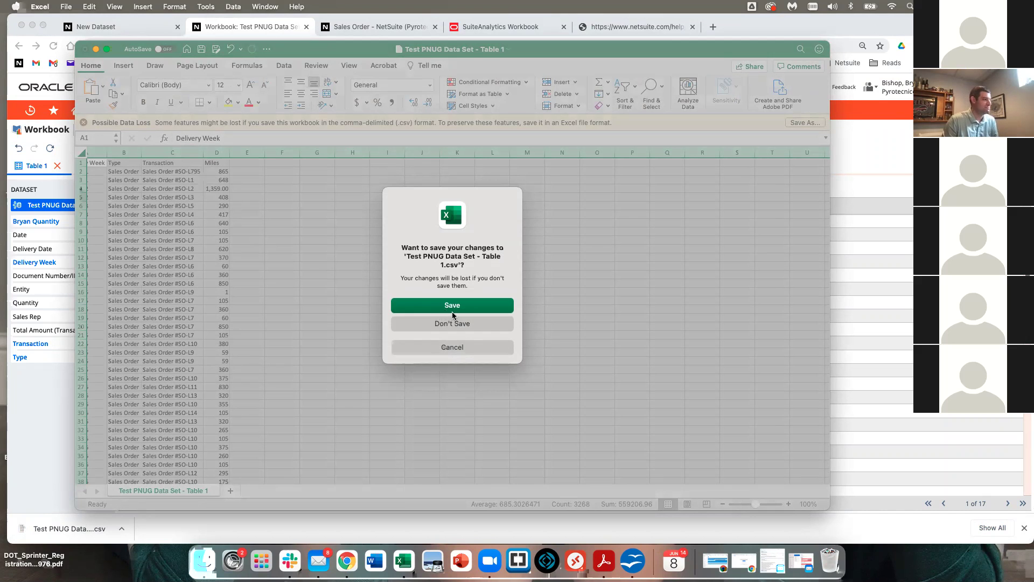
click(443, 325)
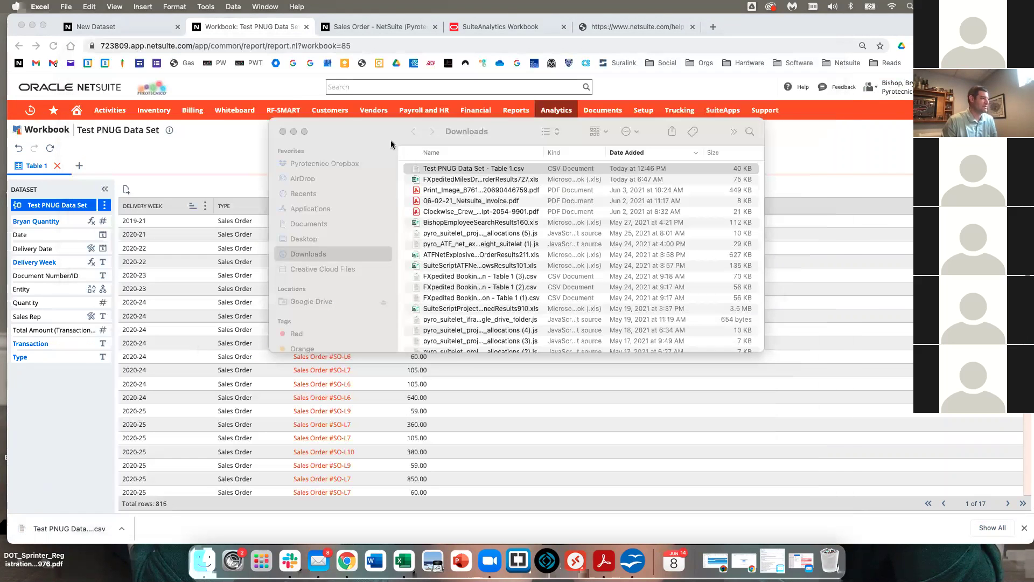
click(283, 131)
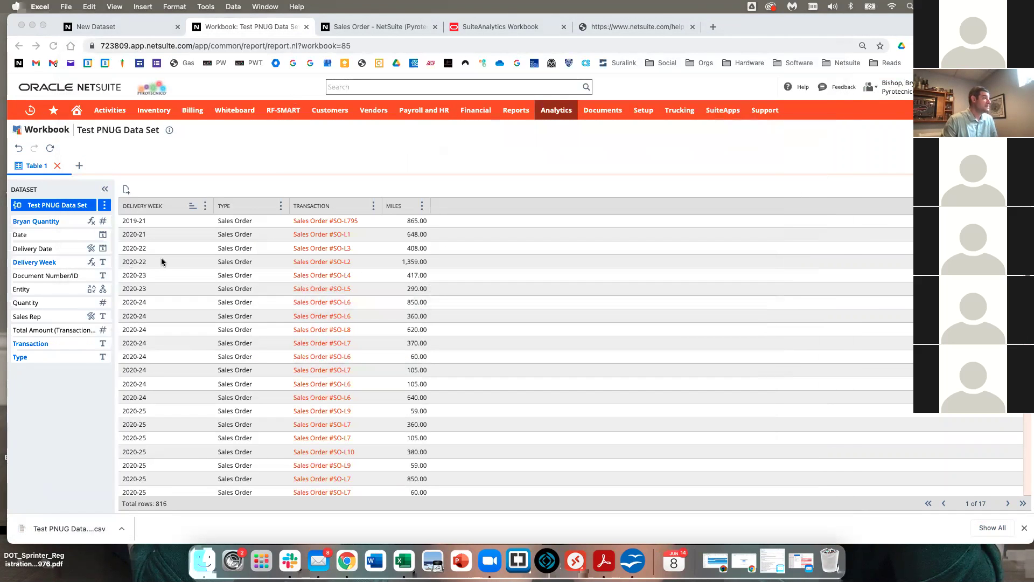
Rename the first table tab to PNUG Table 1.
double_click(56, 165)
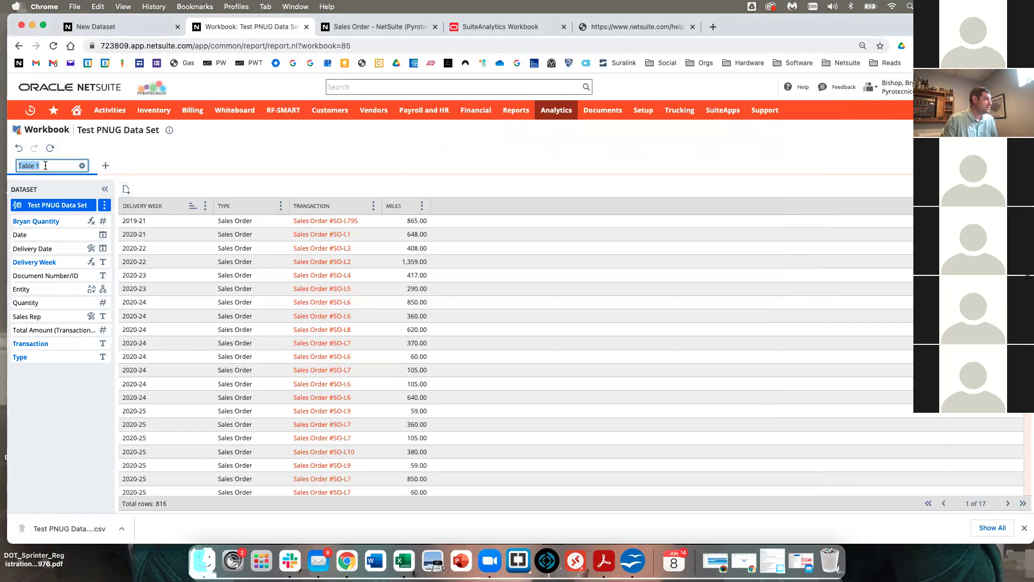
click(57, 164)
key(BackSpace)
key(BackSpace)
key(BackSpace)
key(BackSpace)
text(PNUG TAB)
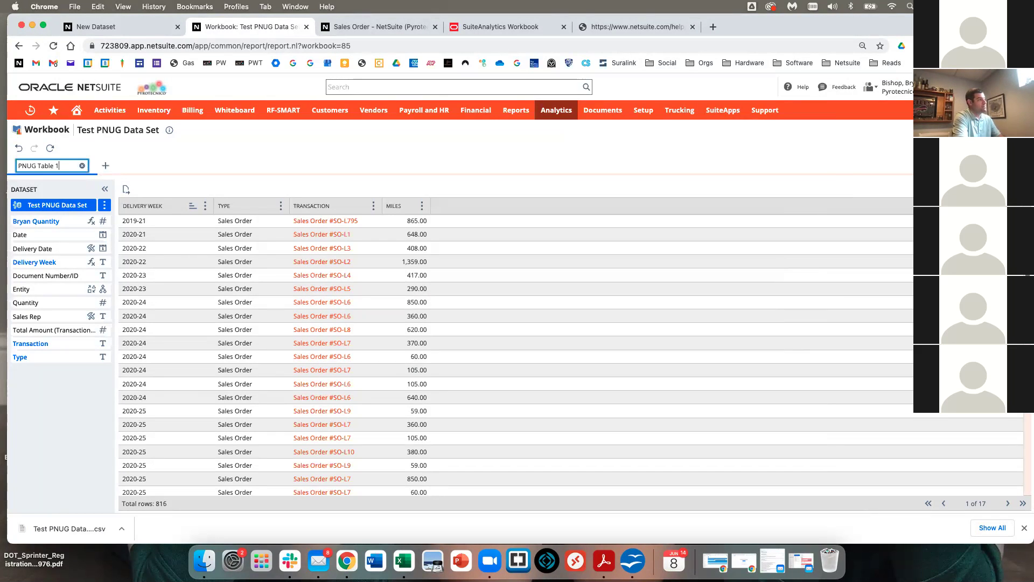
key(Return)
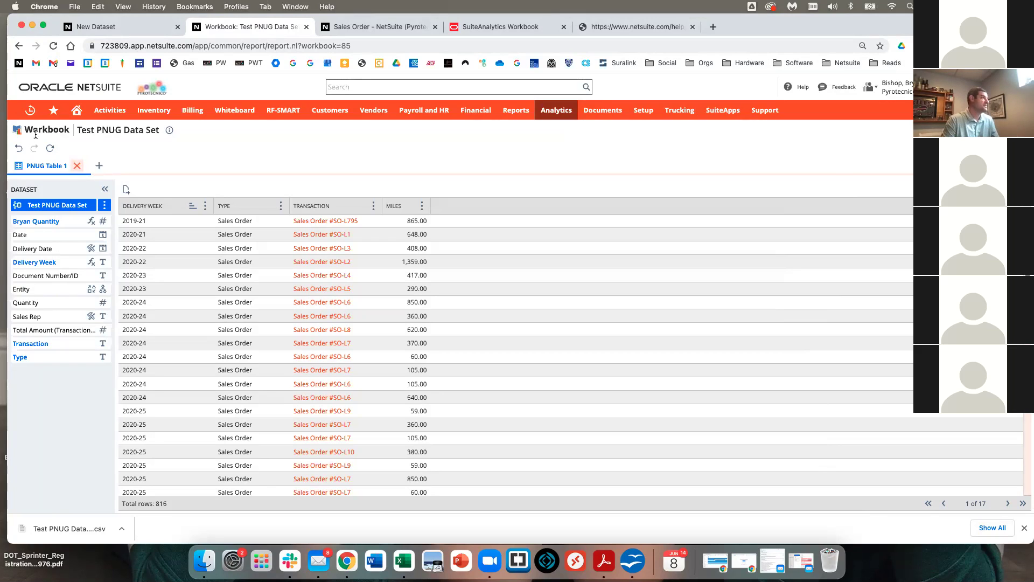
Add a new table tab listing the Date field and name it PNUG Table 2.
click(99, 166)
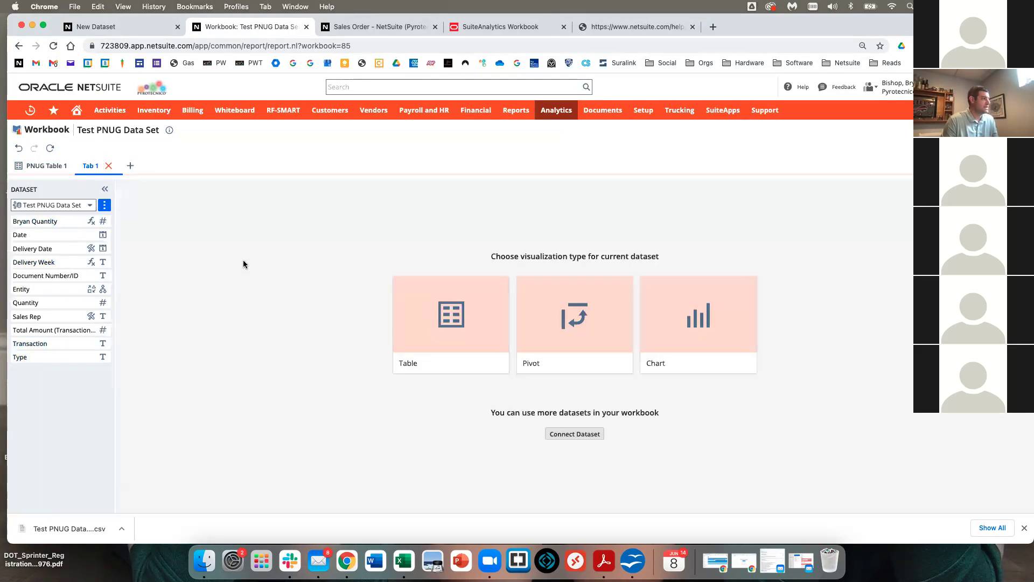
click(427, 320)
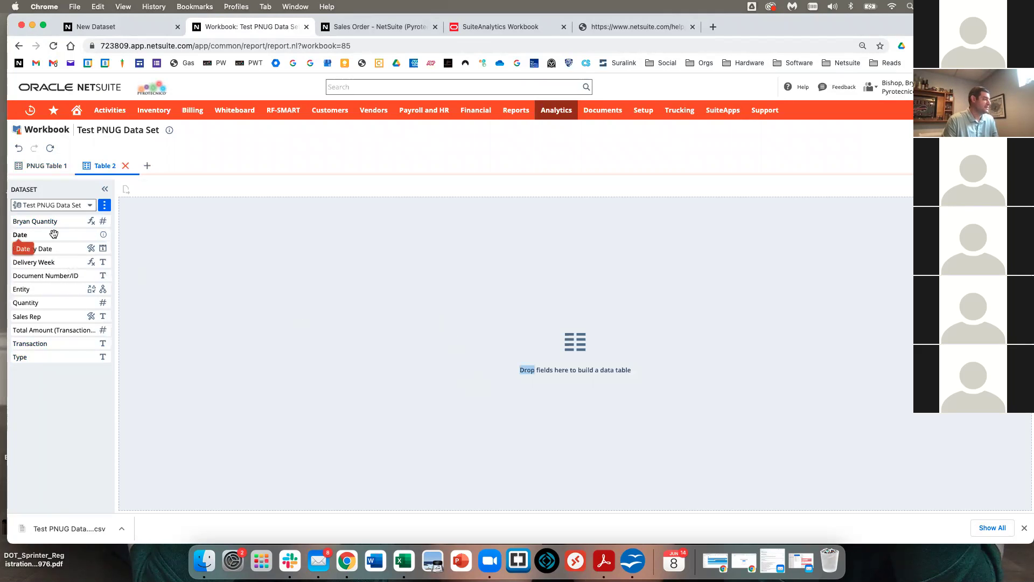
drag(44, 233, 176, 227)
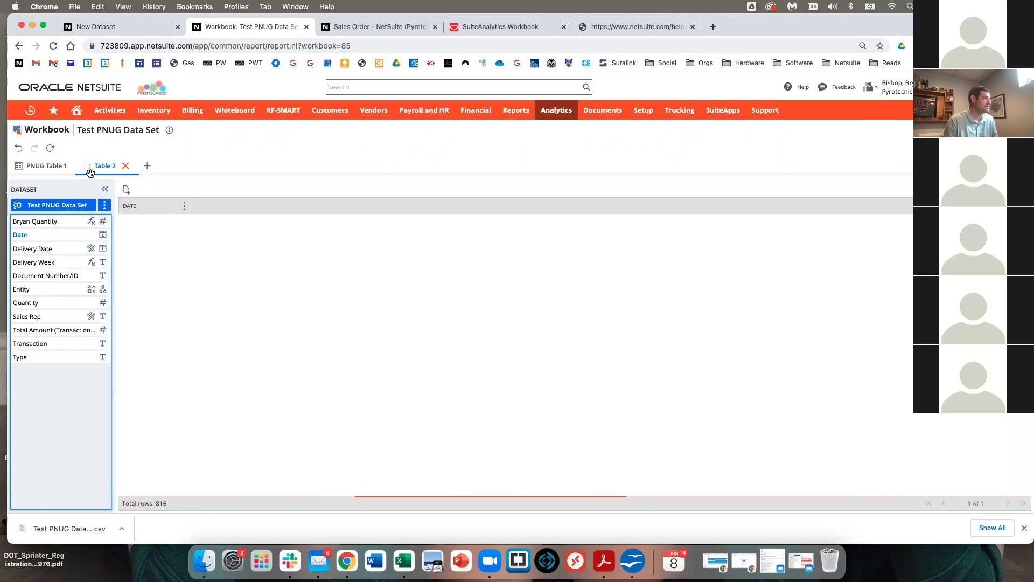
double_click(107, 167)
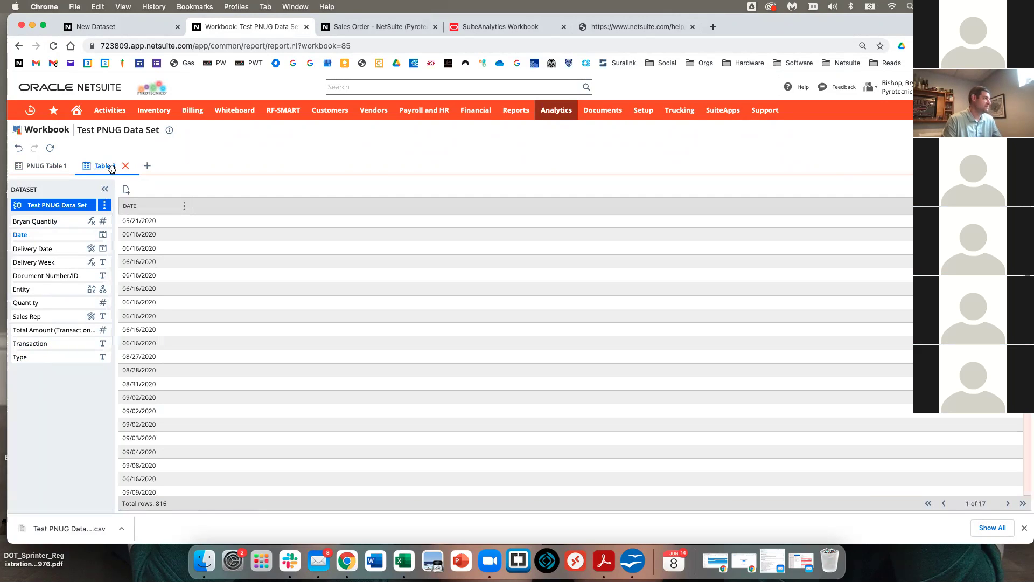
text(PNUG Table 2)
key(Return)
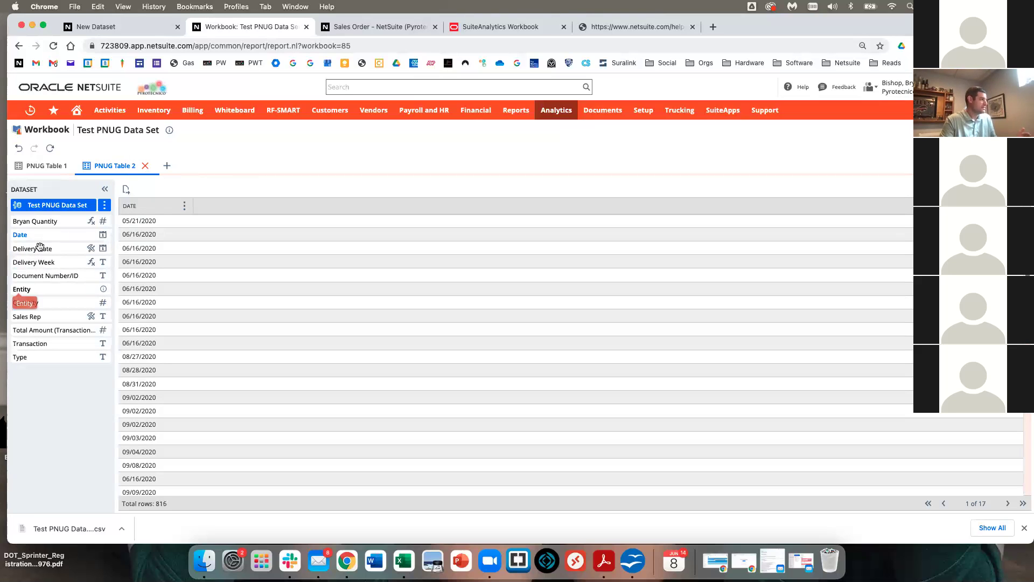
click(166, 166)
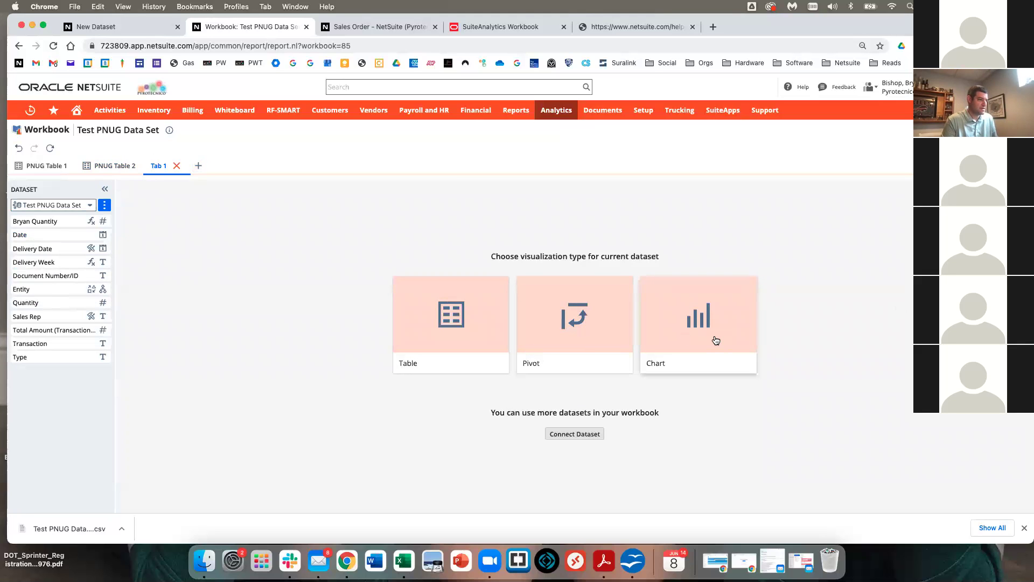
Build a pivot of Quantity (Sum) with Delivery Week columns and child-level Entity rows, then refresh it.
click(586, 330)
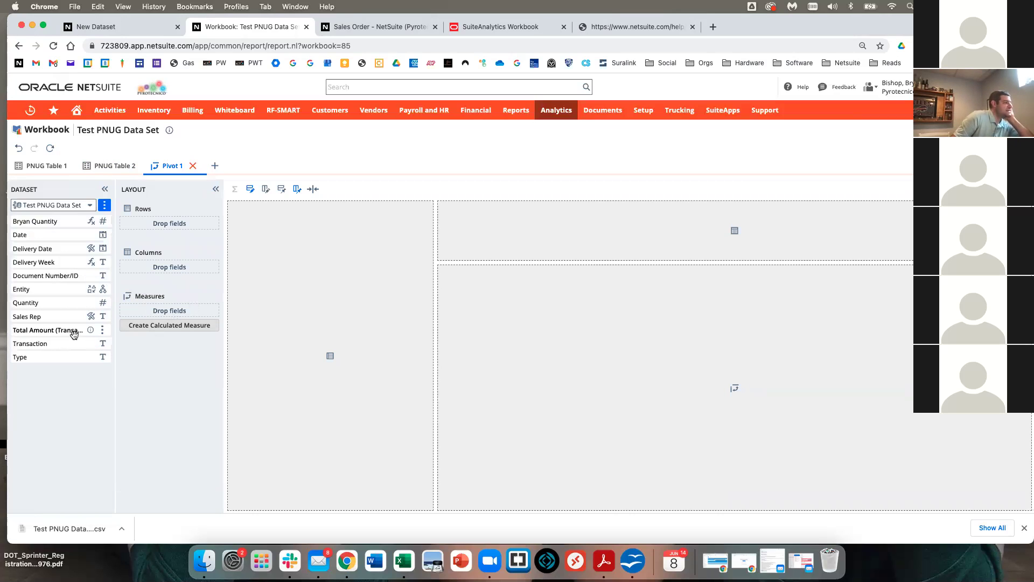
drag(26, 302, 178, 312)
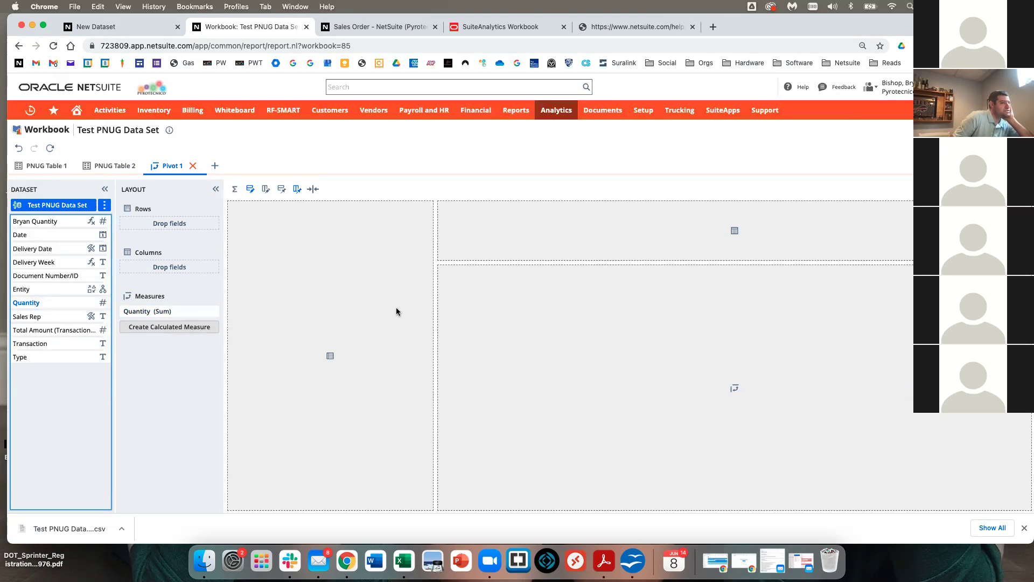
mouse_move(108, 239)
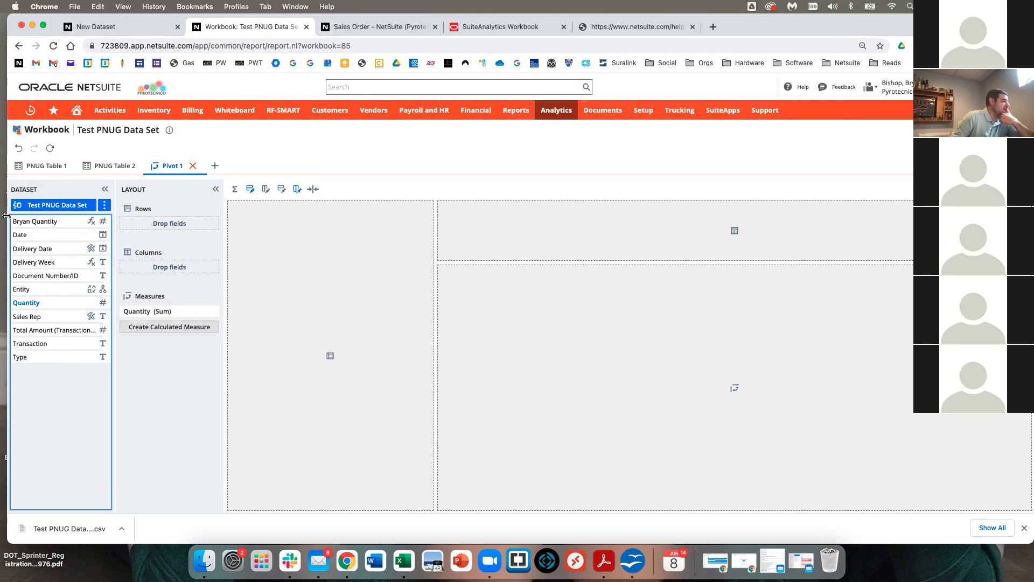
mouse_move(42, 261)
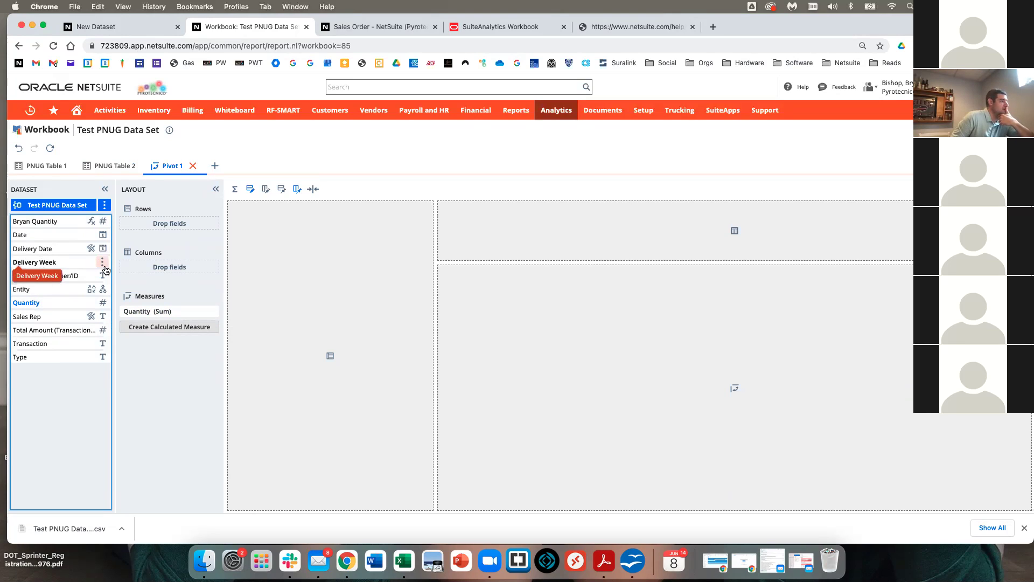
drag(40, 263, 154, 261)
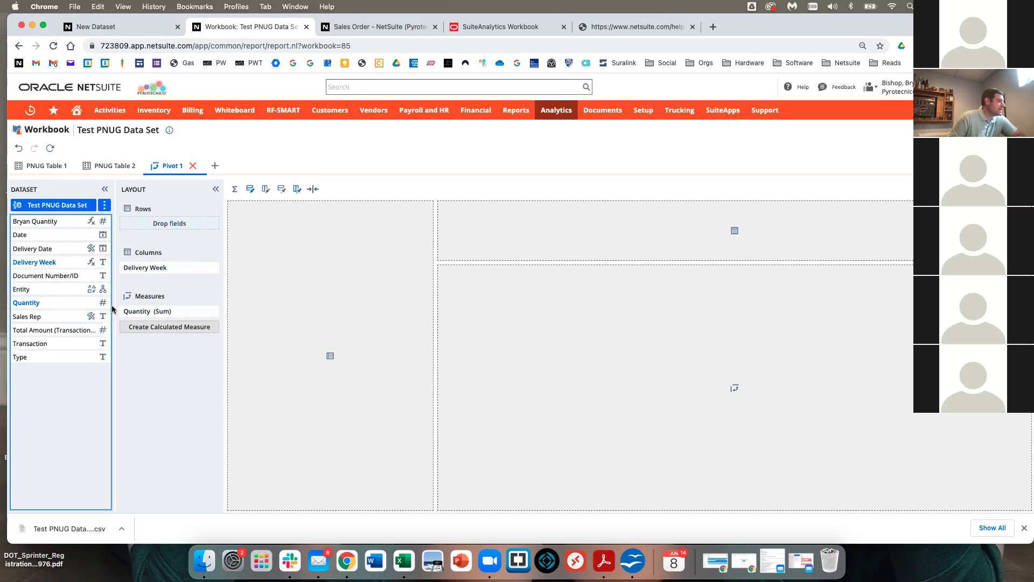
drag(25, 290, 144, 223)
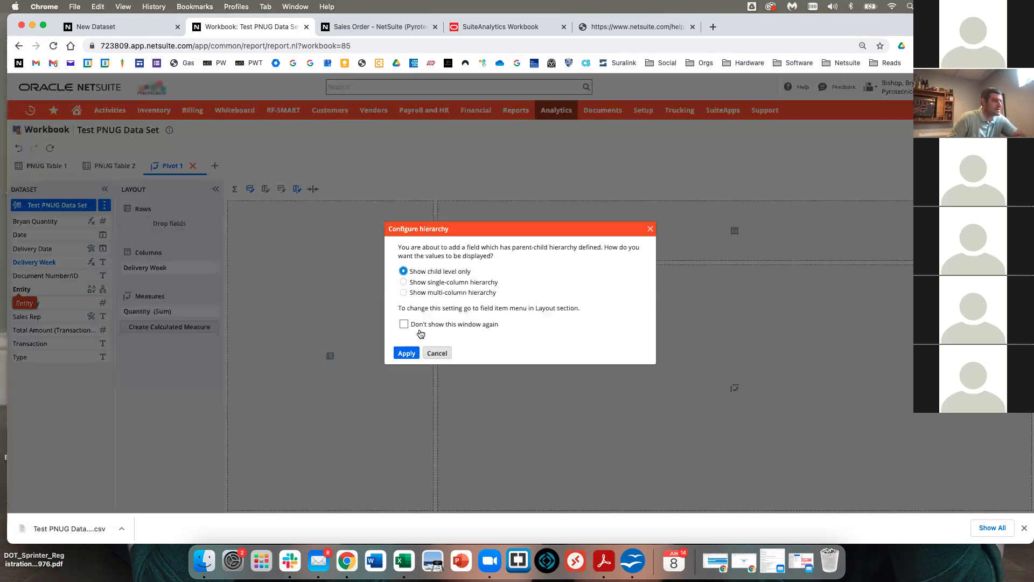
click(408, 353)
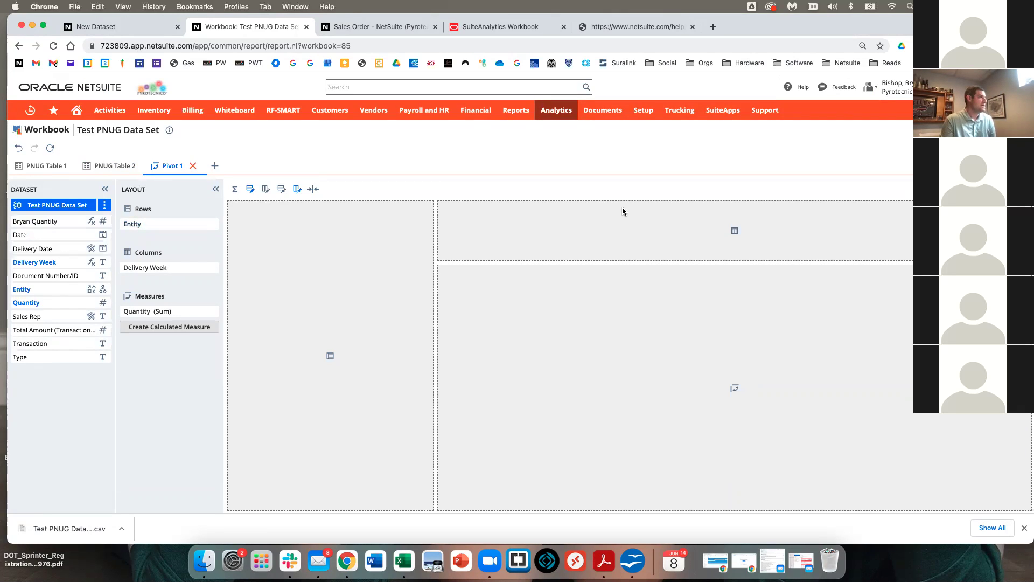
click(50, 149)
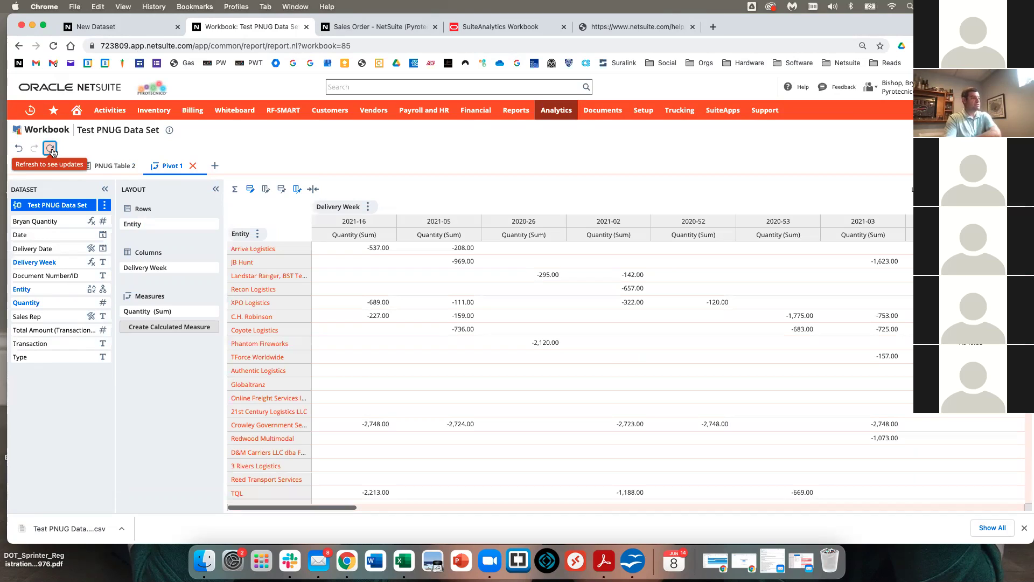
Sort the pivot's Delivery Week columns A to Z.
click(368, 207)
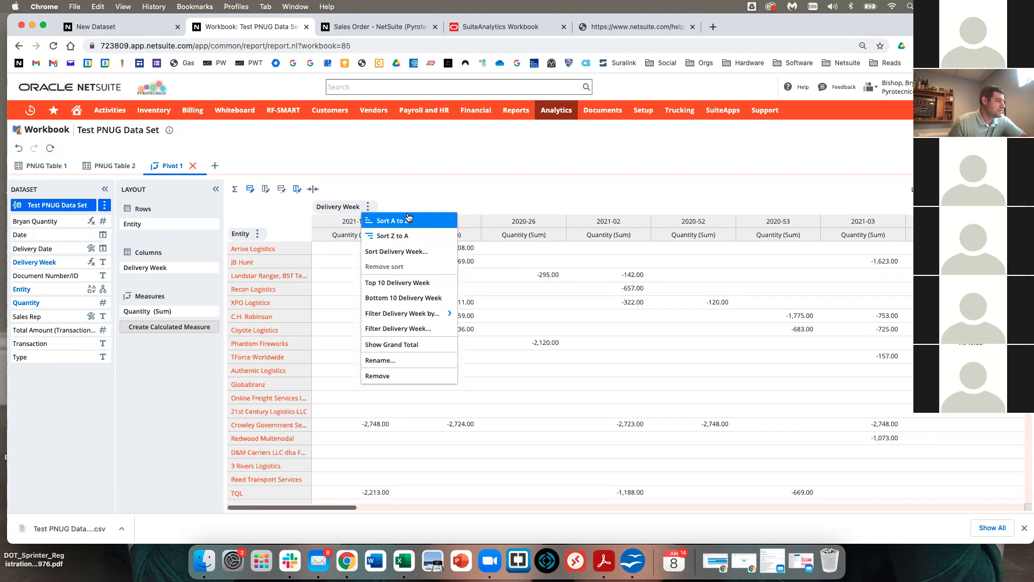
click(388, 225)
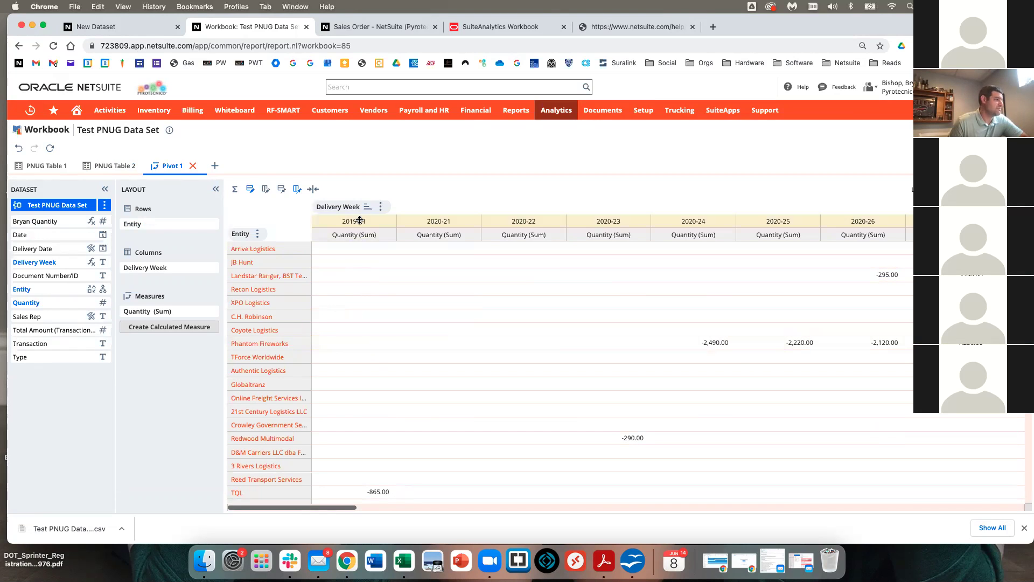
scroll(405, 370, down, 2)
scroll(446, 375, up, 2)
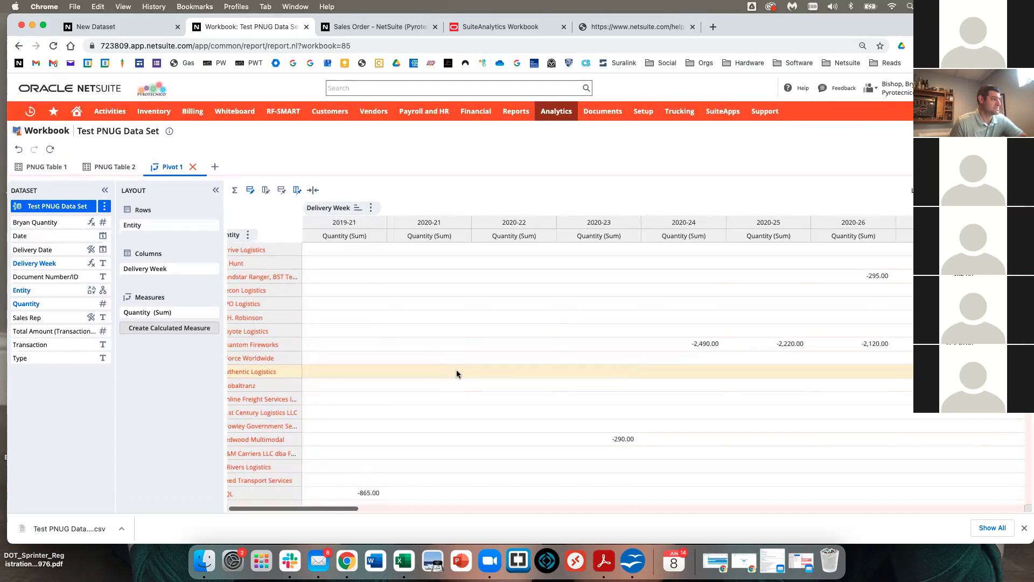
scroll(457, 369, right, 10)
scroll(454, 368, left, 10)
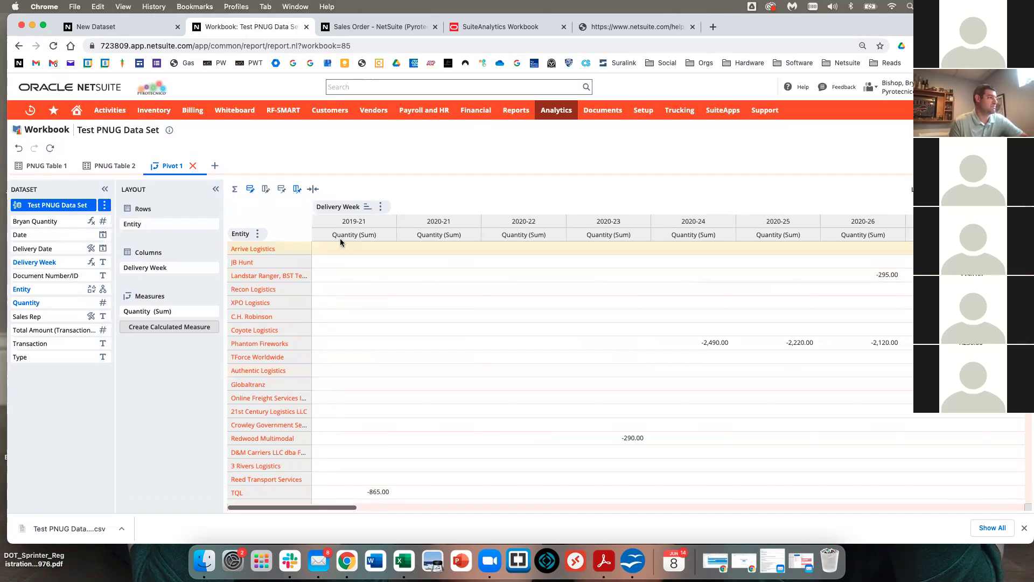
Narrow the 2019-21 and 2020-21 columns and remove Quantity (Sum) from Measures.
drag(396, 218, 367, 217)
drag(452, 217, 406, 218)
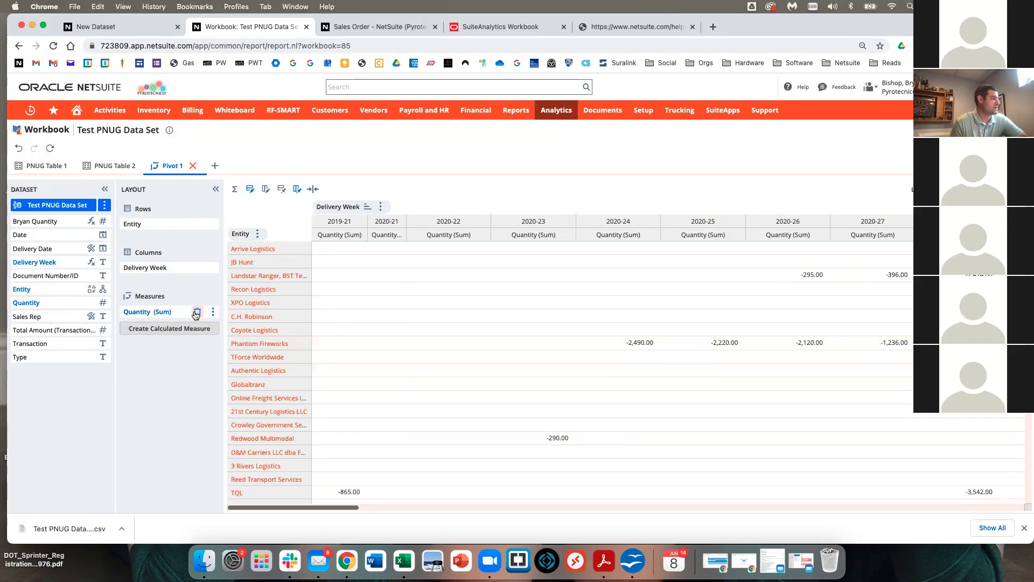
click(197, 314)
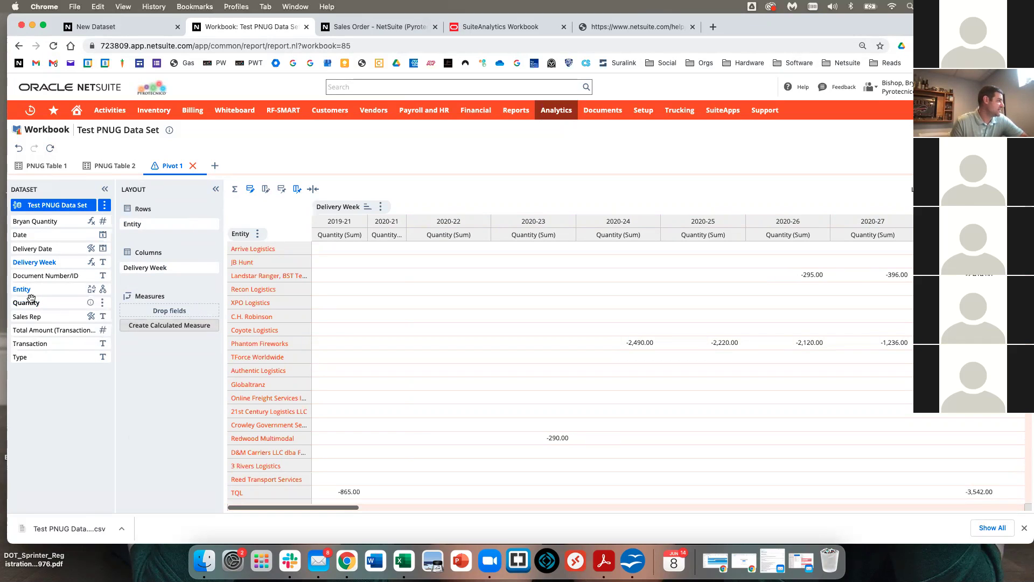
Make Bryan Quantity the pivot measure, refresh, and rename that measure Miles.
drag(37, 221, 151, 312)
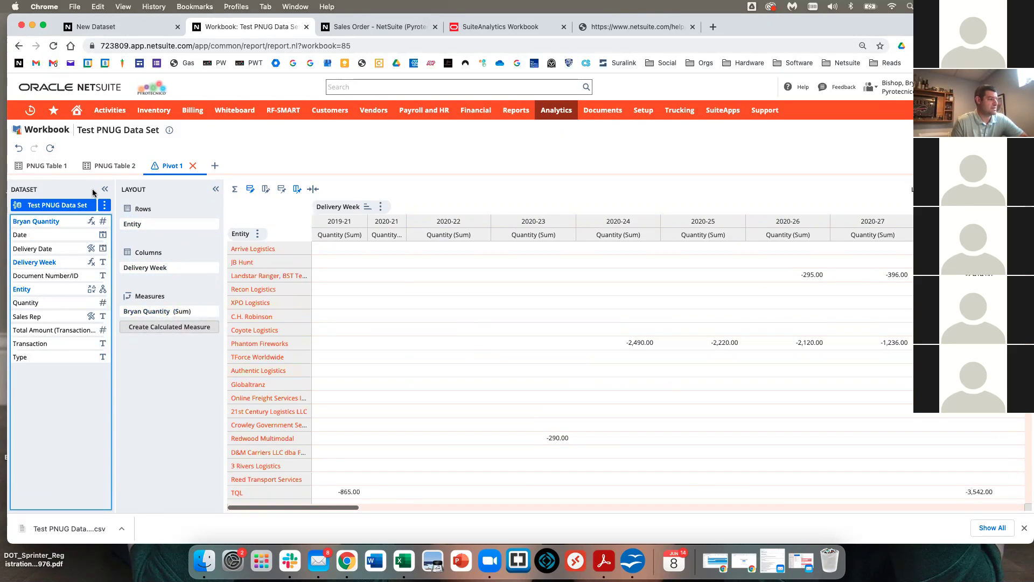
click(50, 148)
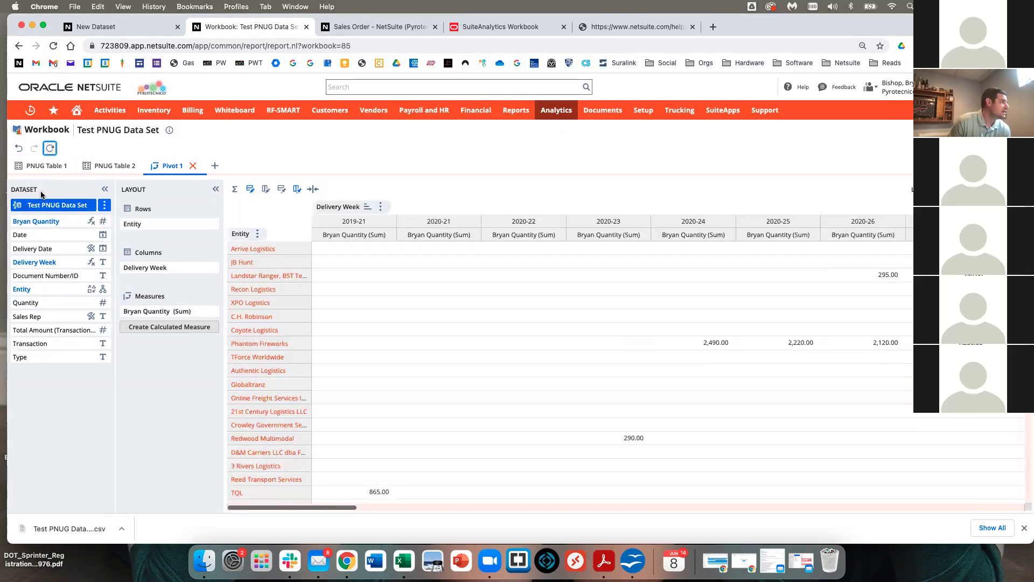
click(212, 312)
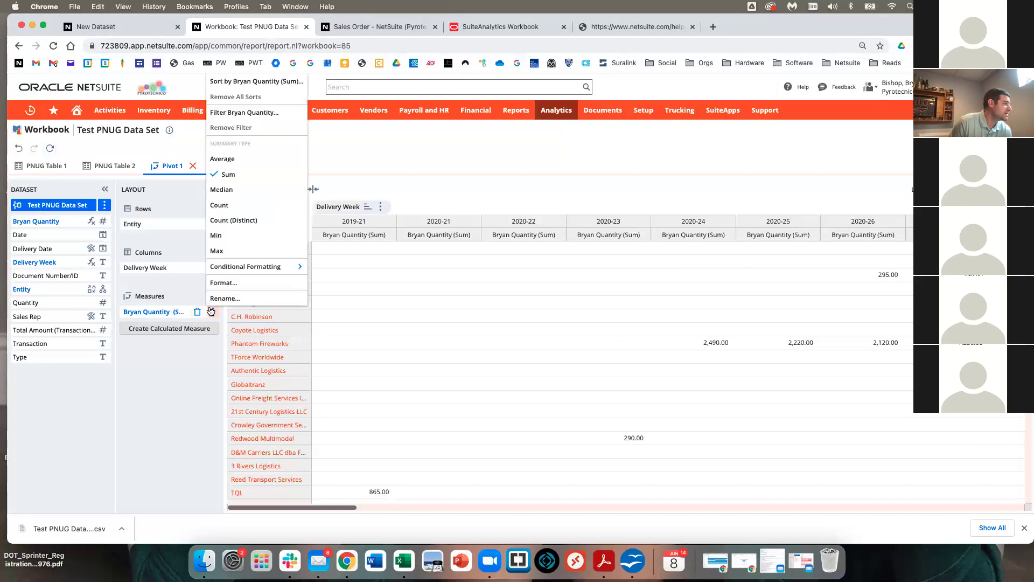
click(220, 299)
text(50)
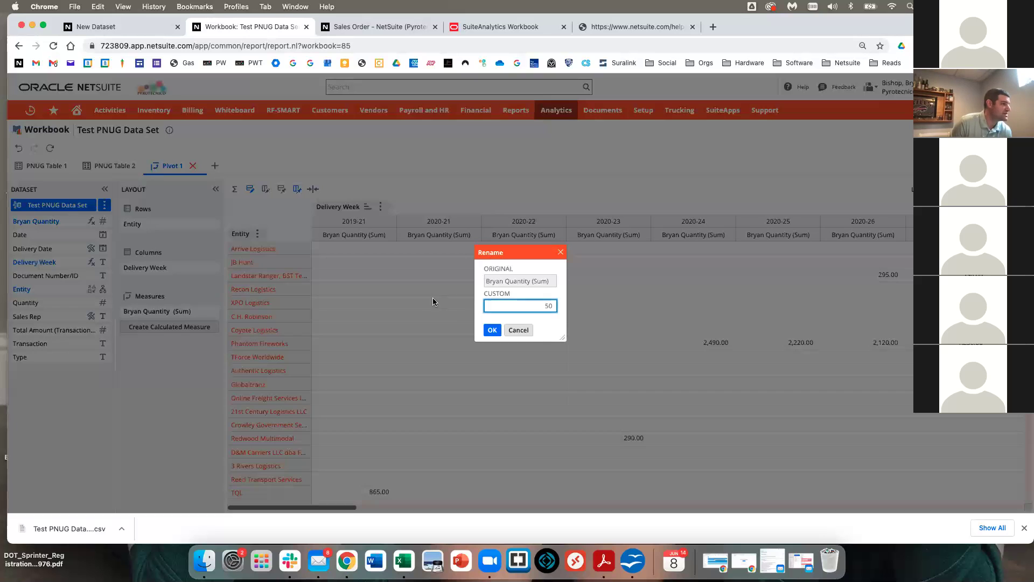
text(Miles)
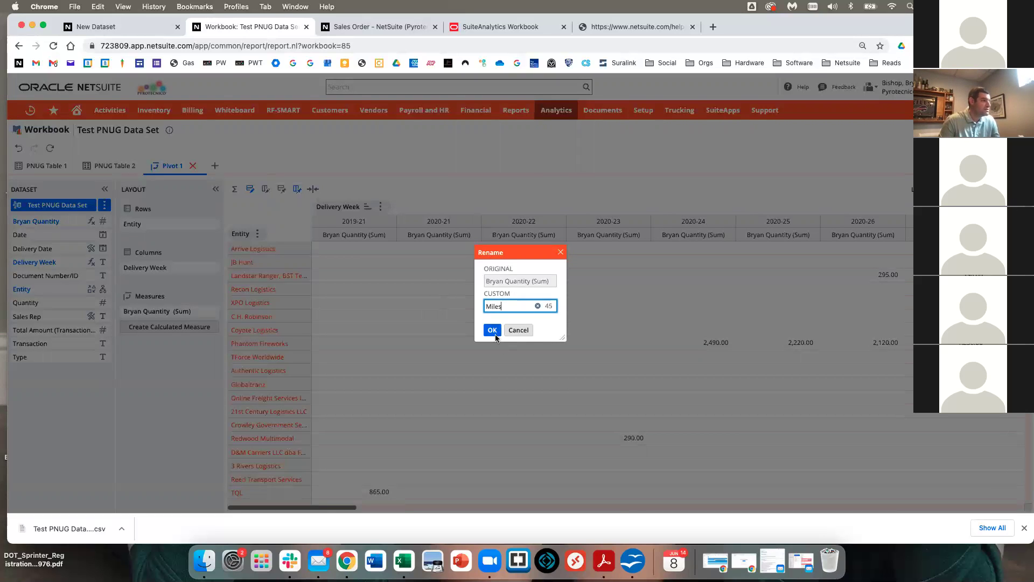
click(494, 330)
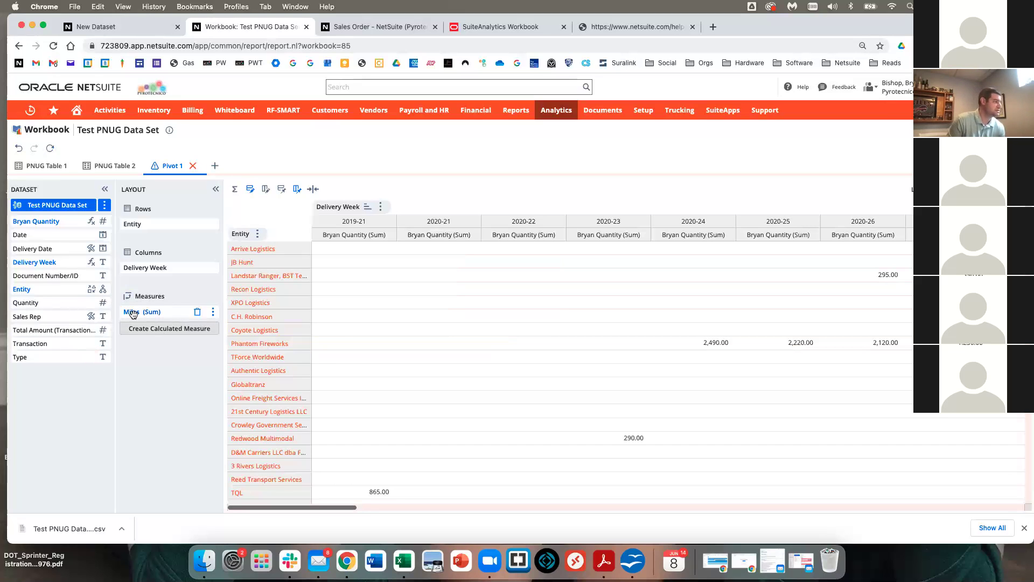
double_click(167, 165)
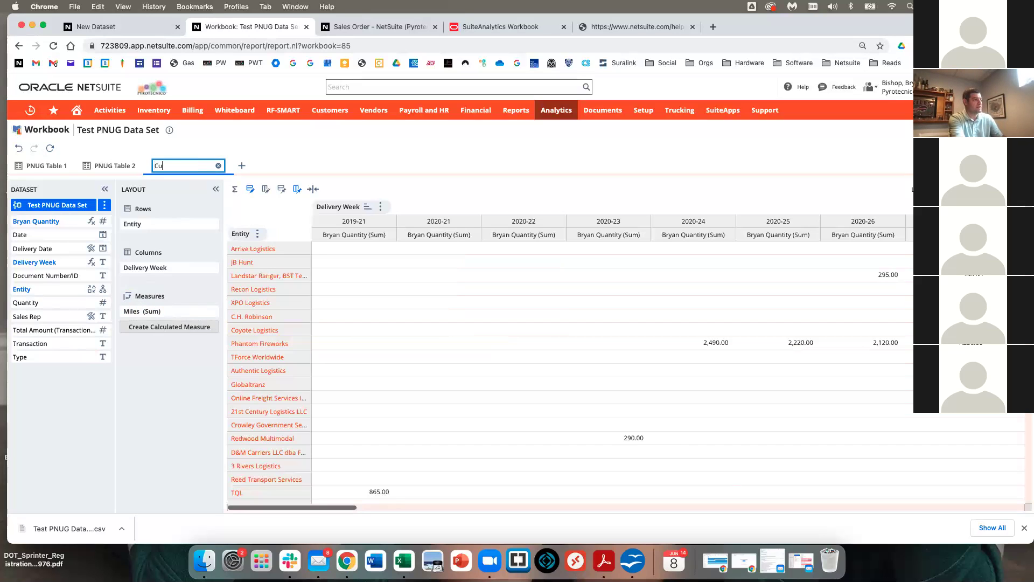
Name the pivot tab Customer Weekly Miles, then change it to 'Pivot - Customer Weekly Miles'.
text(Customer Weekly Miles)
key(Return)
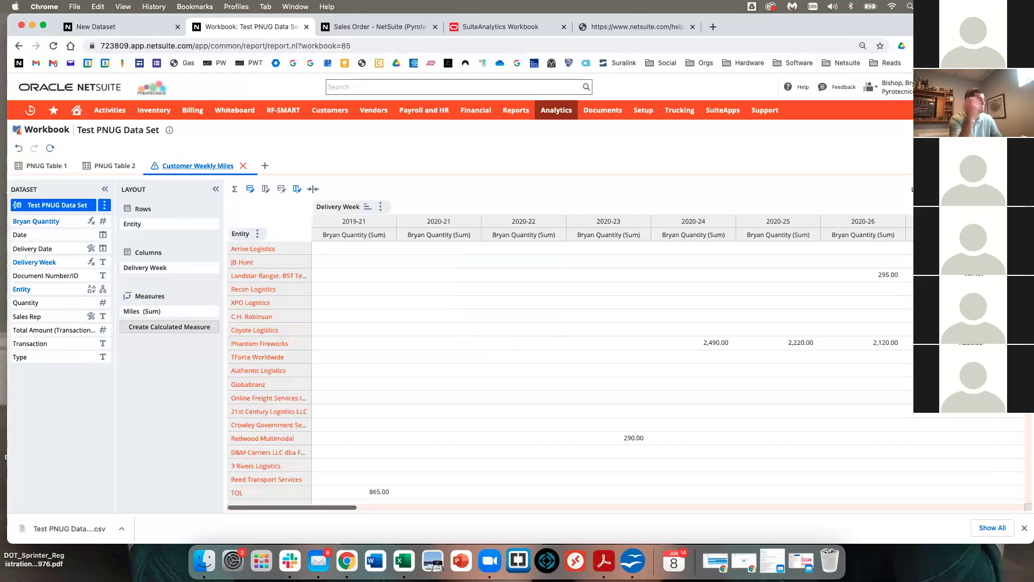
double_click(211, 166)
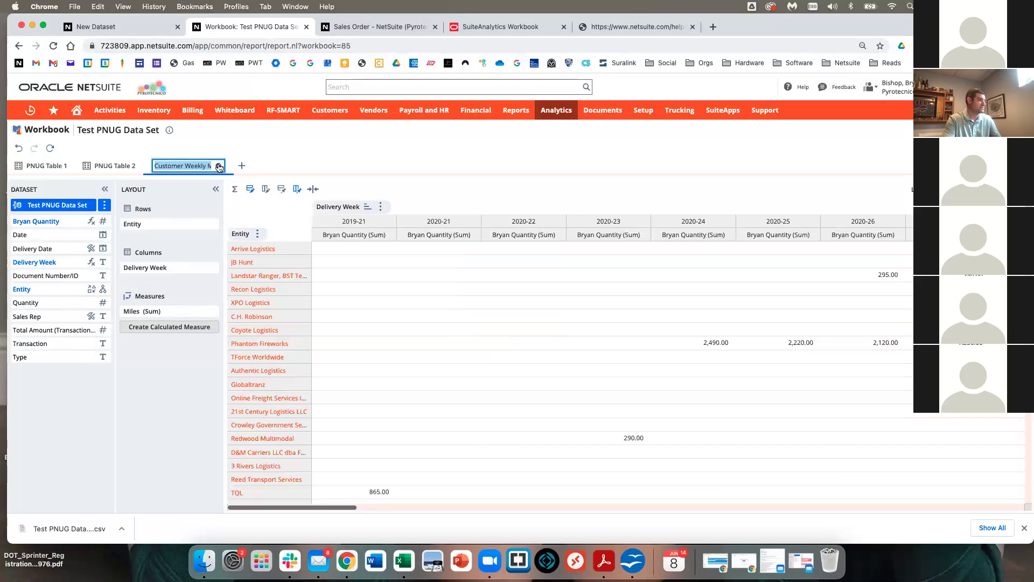
click(198, 164)
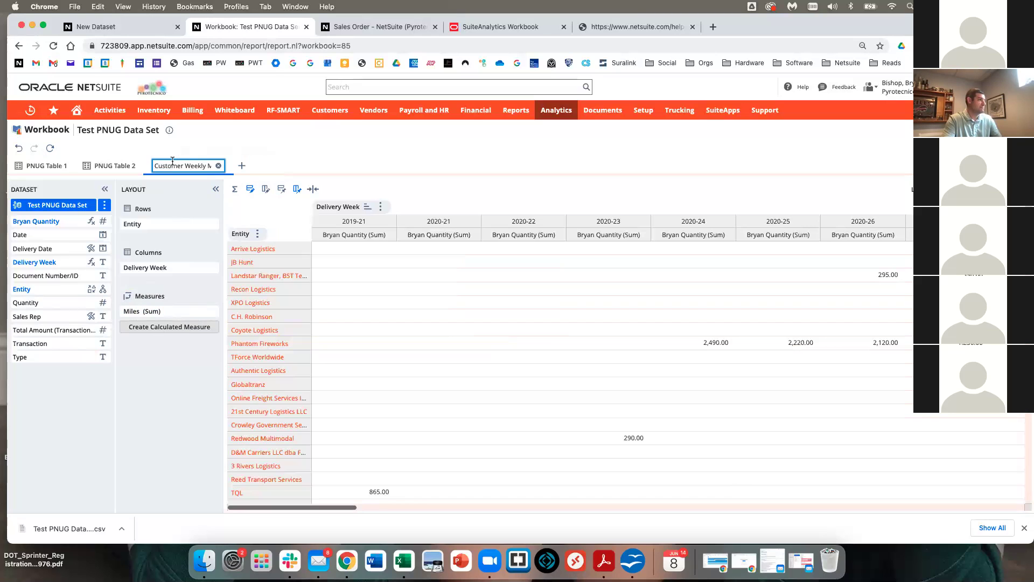
click(156, 164)
text(Pivo)
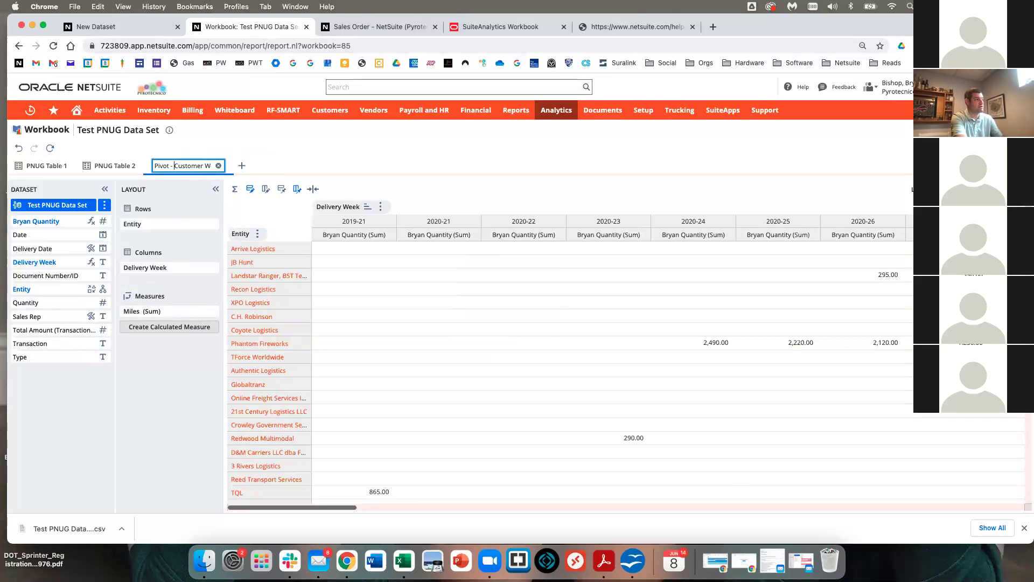
text(t -)
key(Return)
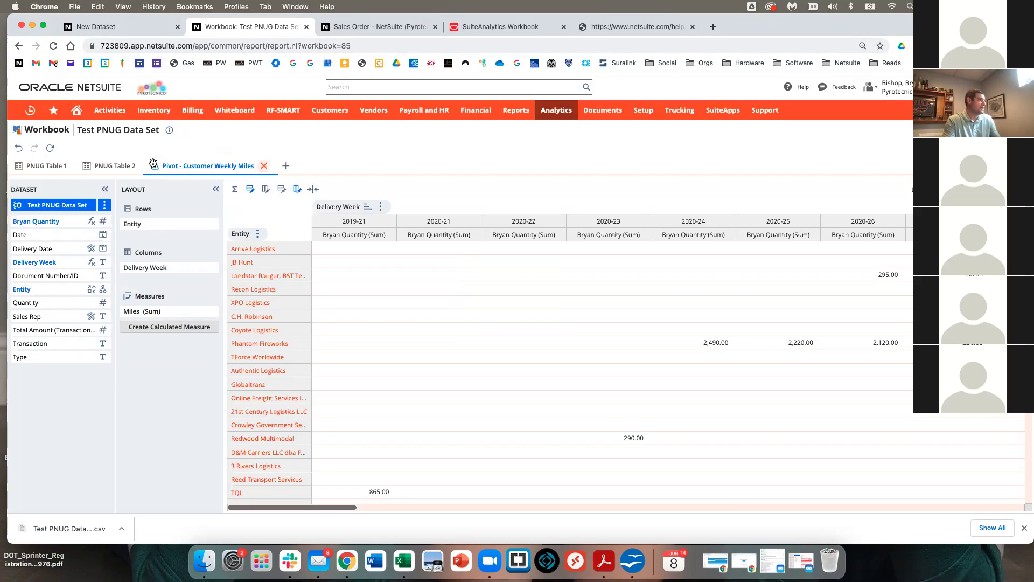
Refresh the pivot so it shows the Miles values.
click(50, 148)
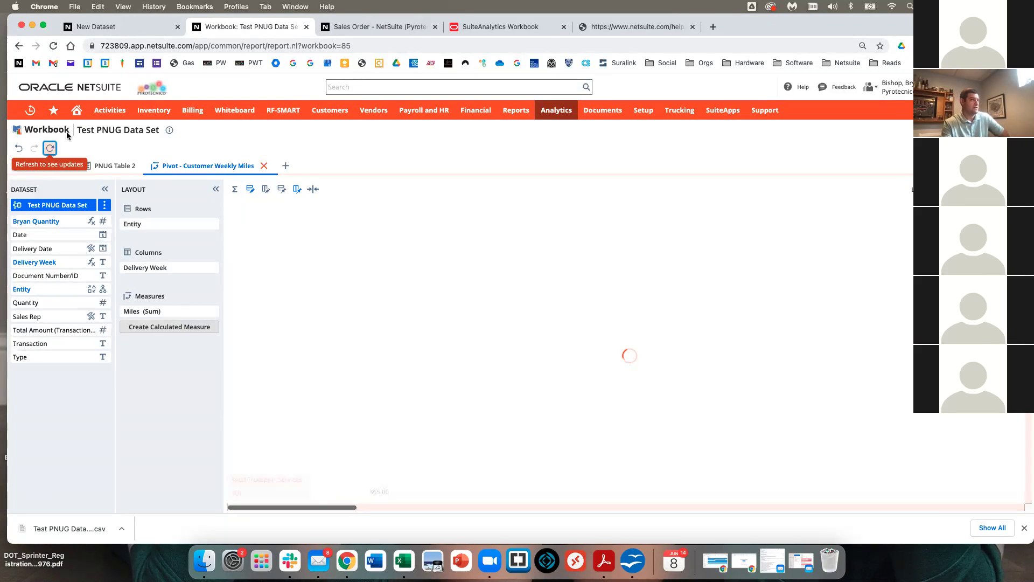
scroll(323, 265, up, 5)
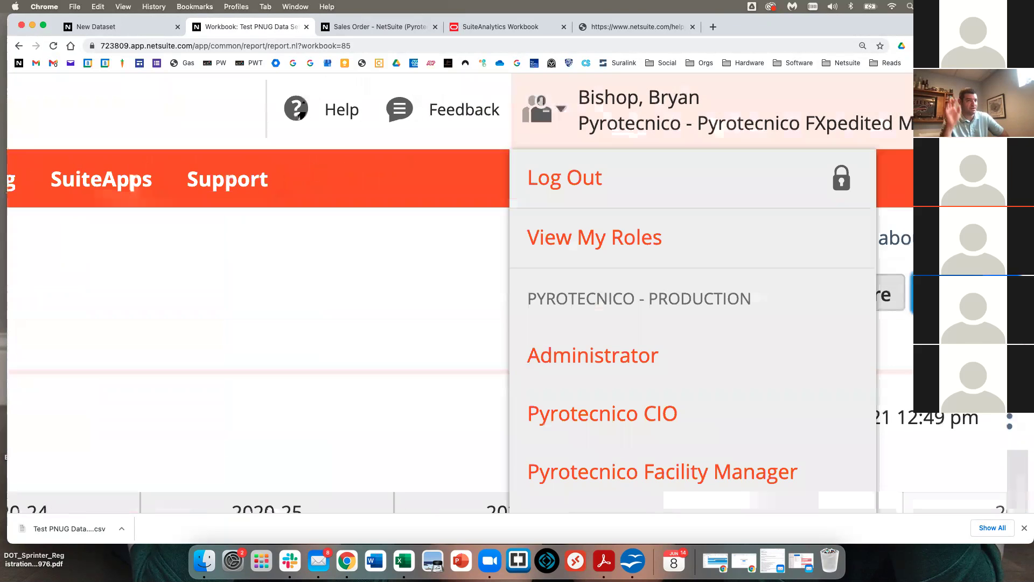
scroll(344, 266, down, 3)
scroll(344, 265, down, 3)
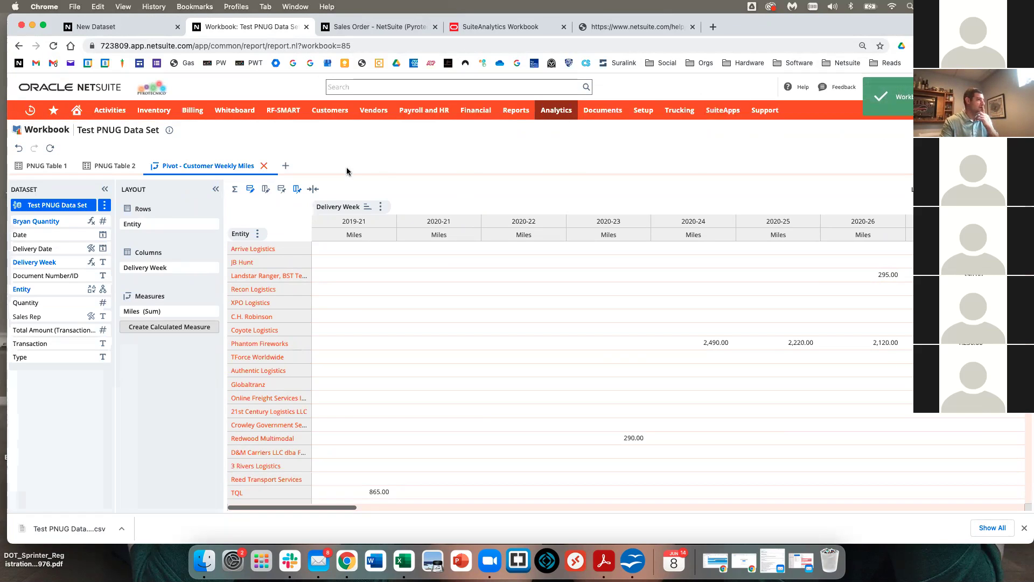
click(286, 166)
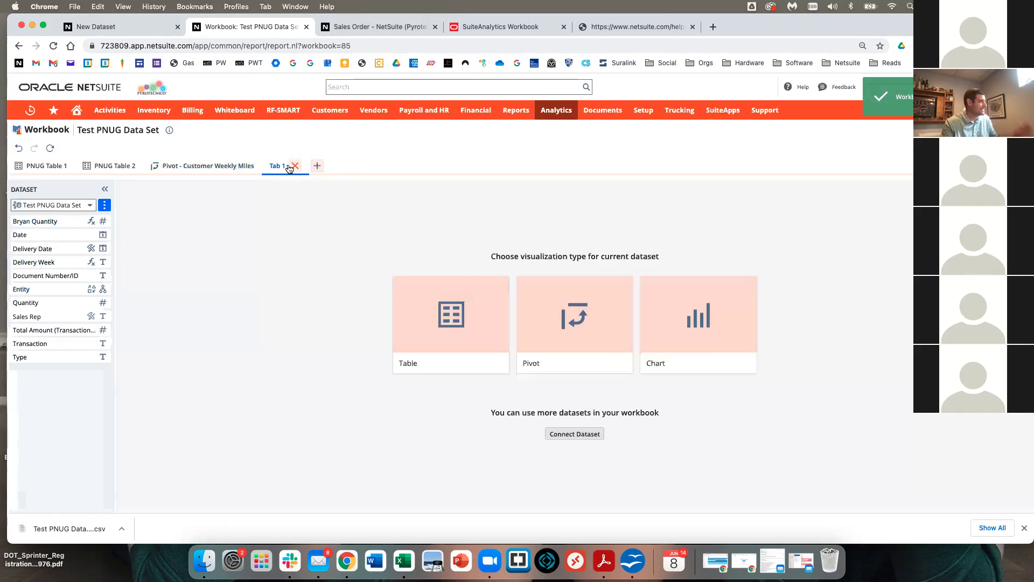
Chart Bryan Quantity (Sum) by Delivery Week with child-level Entity series, and refresh it.
click(699, 320)
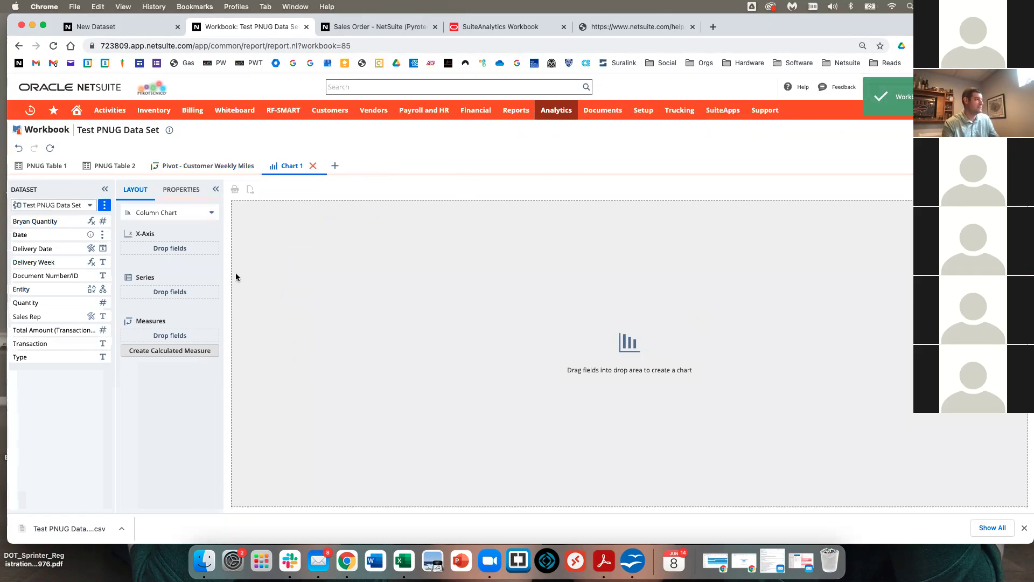
drag(42, 262, 145, 330)
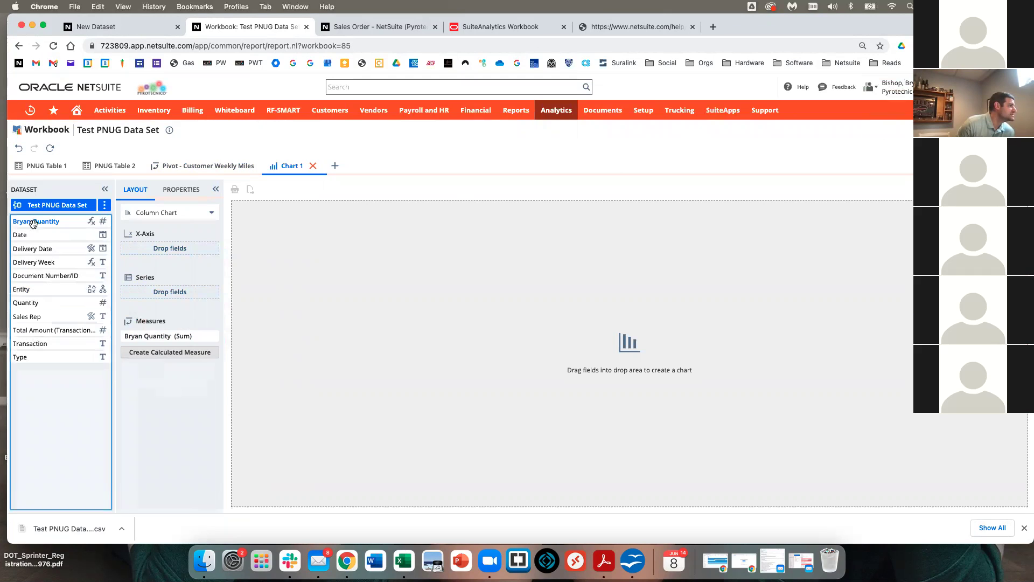
drag(41, 290, 134, 292)
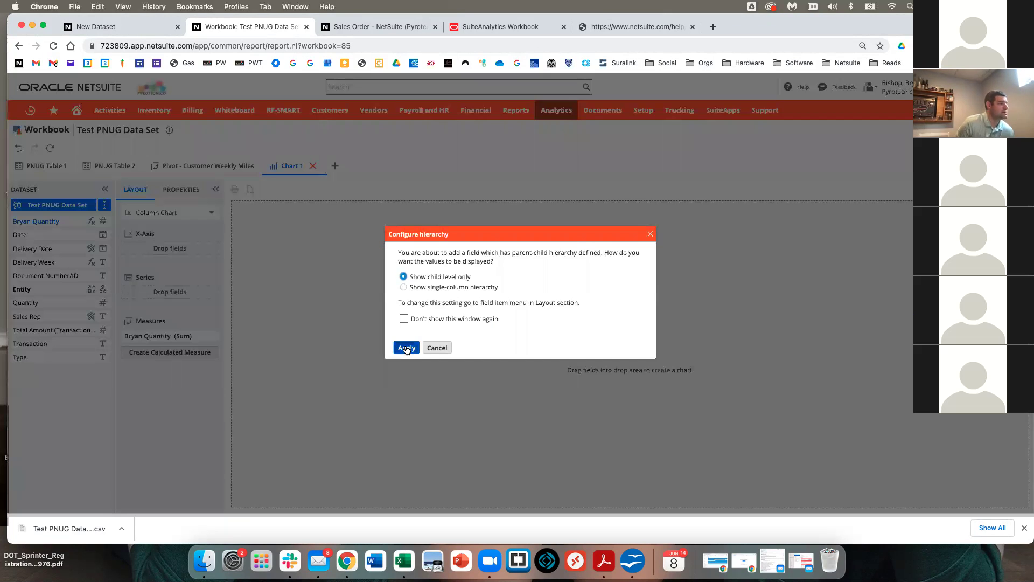
click(405, 348)
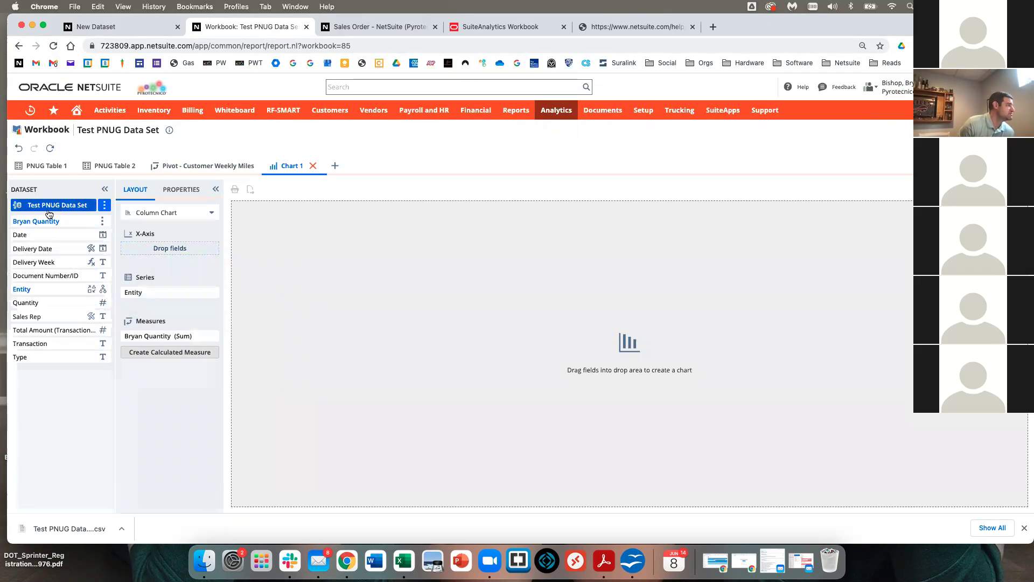
drag(45, 262, 154, 247)
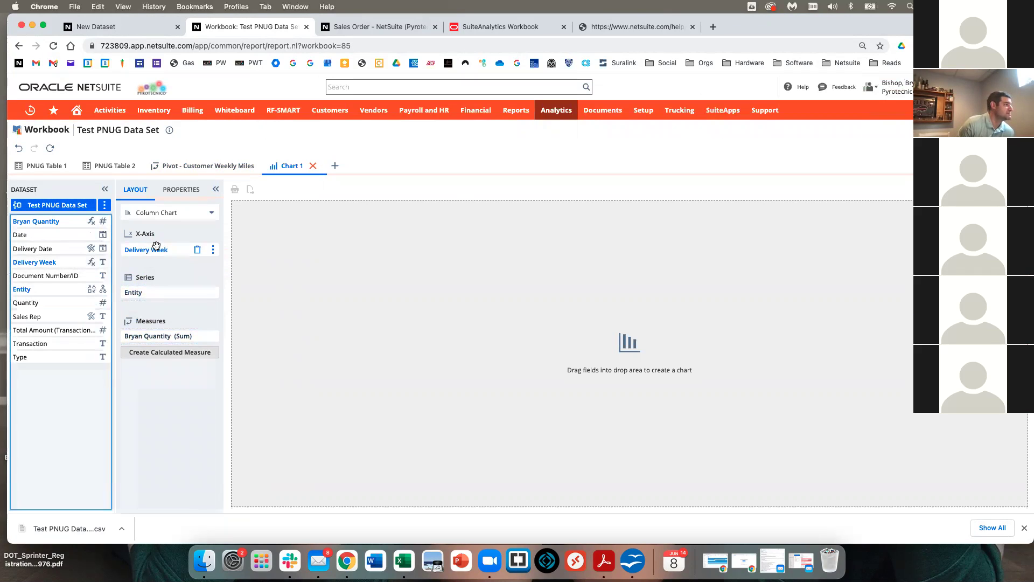
click(207, 193)
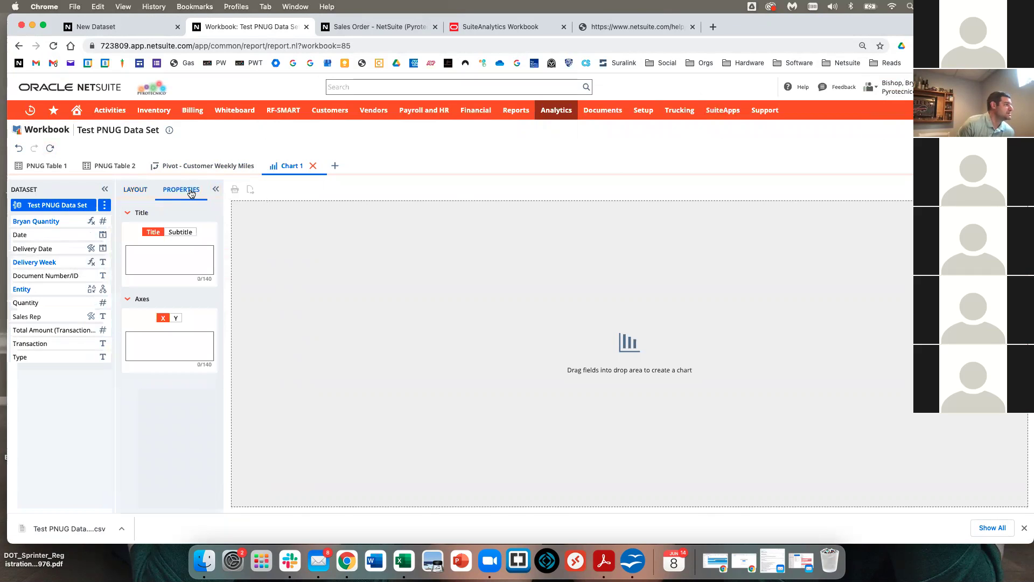
click(144, 188)
click(50, 149)
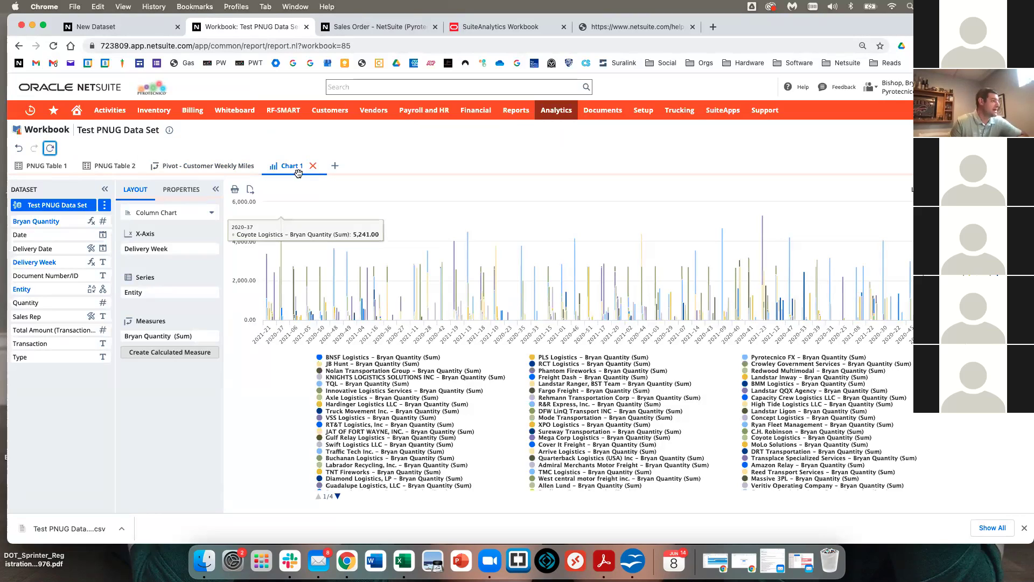
click(212, 211)
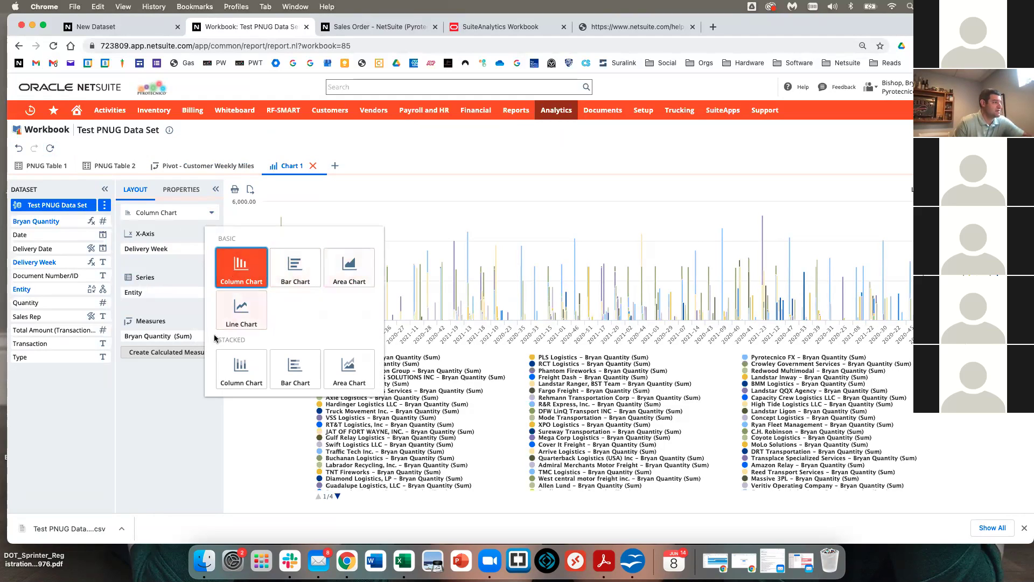
Switch Chart 1 to a Stacked Bar Chart and refresh it.
click(247, 399)
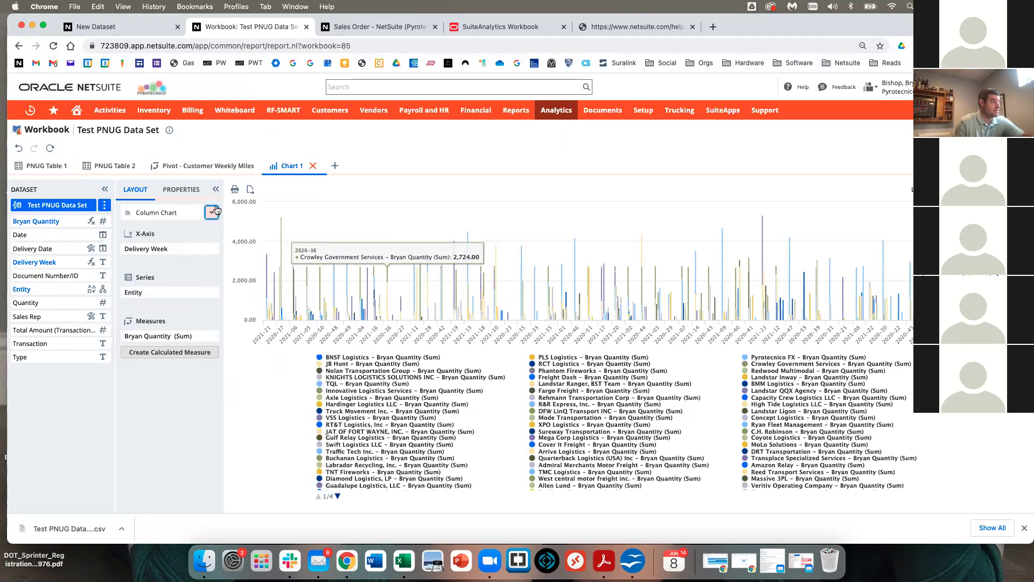
click(214, 212)
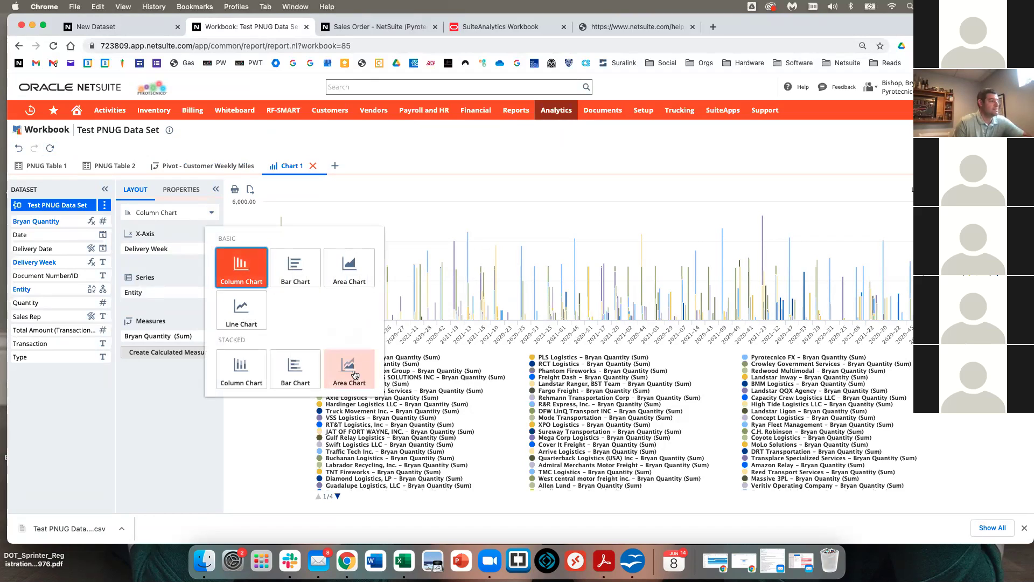
click(289, 369)
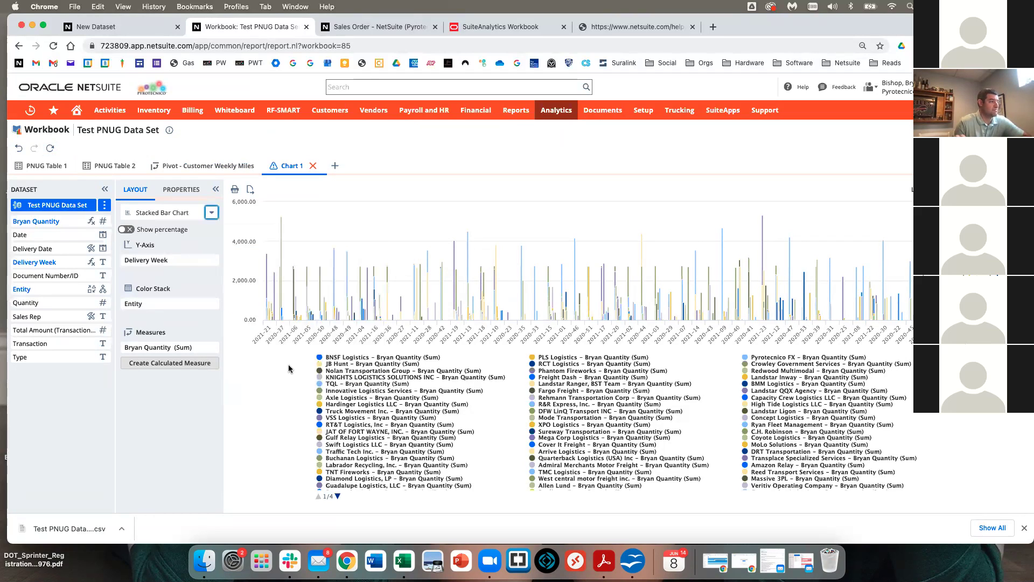
click(51, 148)
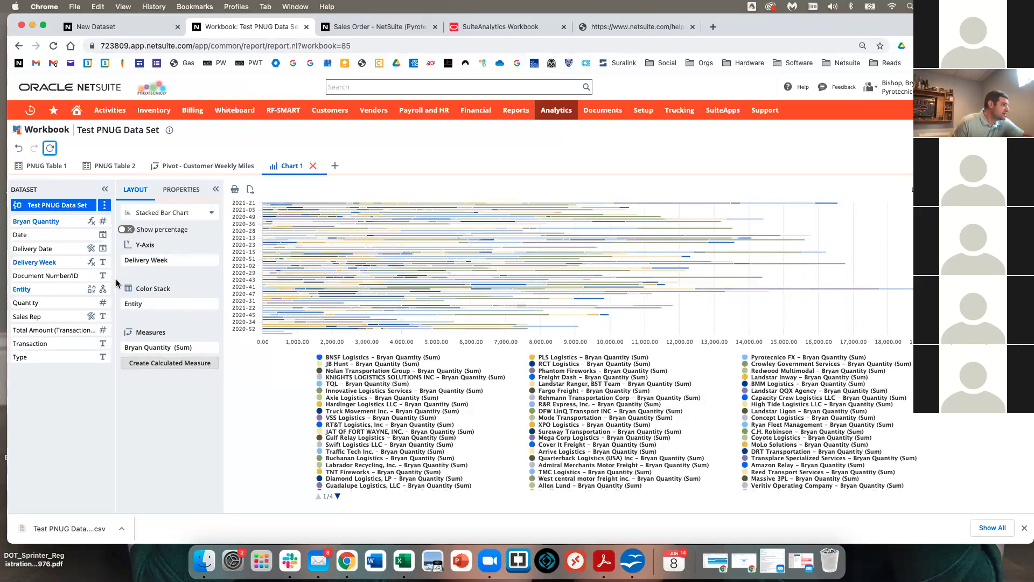
Limit the chart to the Top 10 Entities by Bryan Quantity.
click(215, 305)
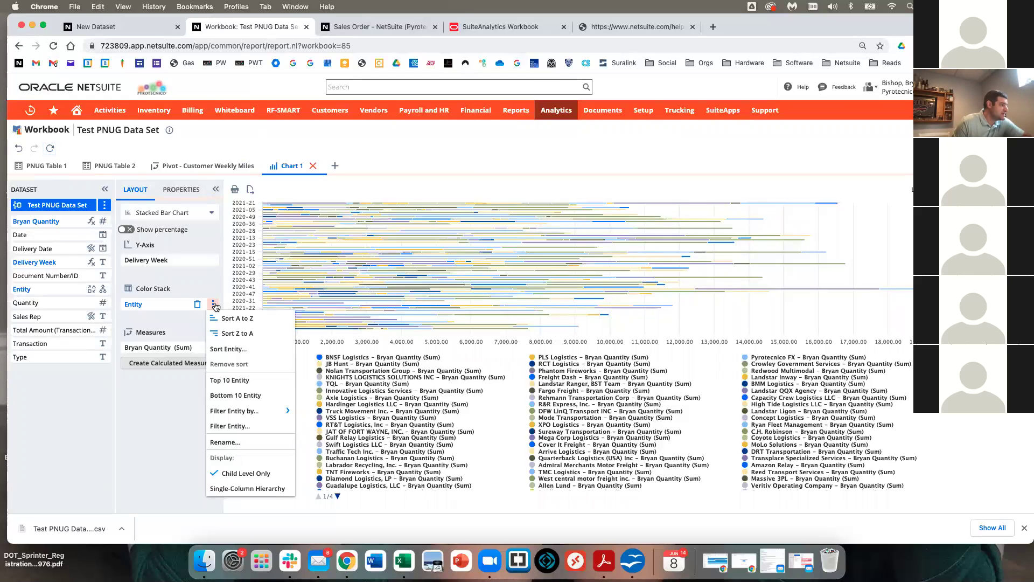
click(250, 376)
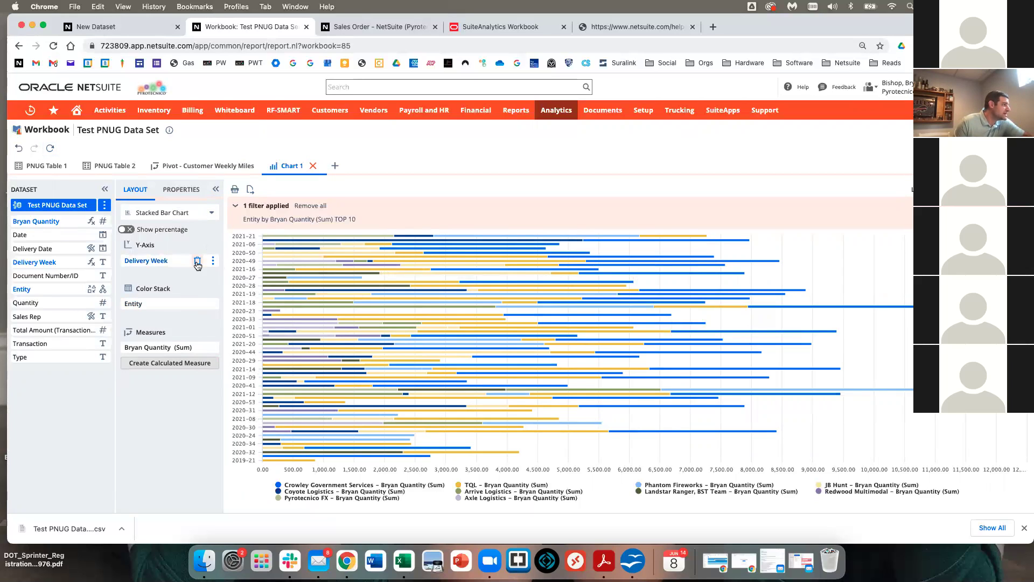
click(213, 305)
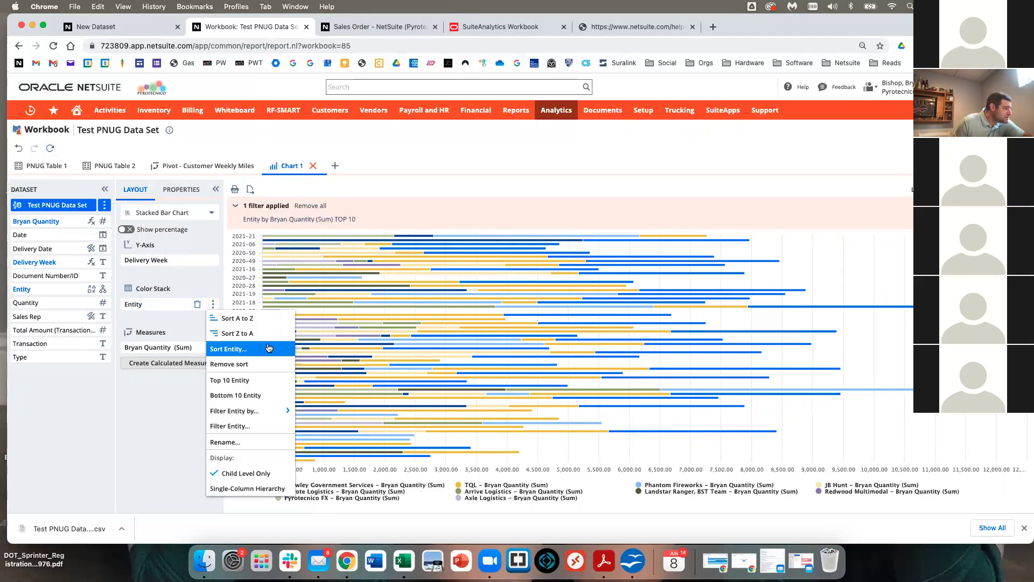
Select seven carriers for the Entity filter, including Blue Logistics LLC, A.R.C Transit, Allen Lund, Ally Logistics, 21st Century Logistics LLC.
mouse_move(264, 411)
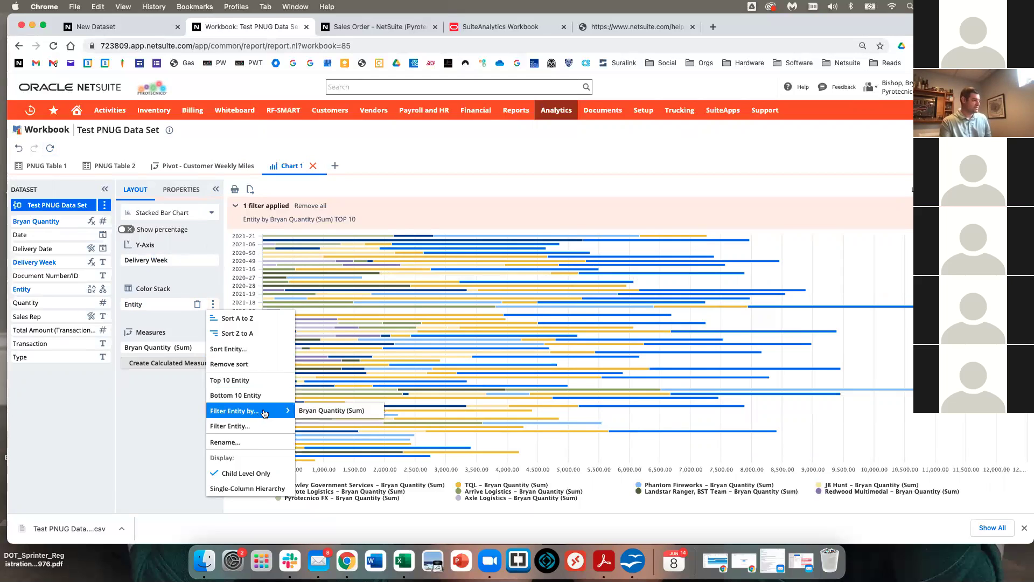
click(253, 426)
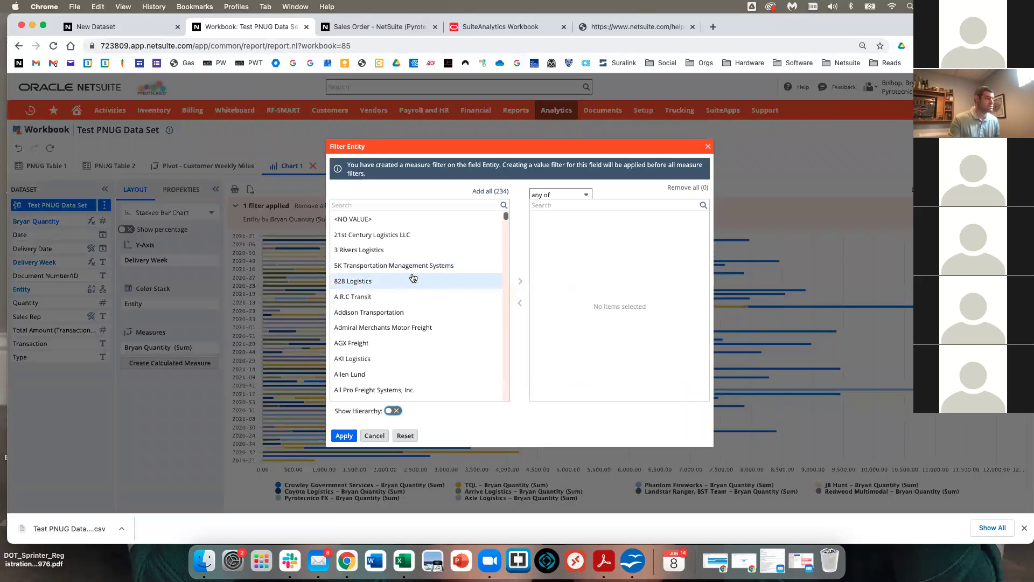
scroll(413, 277, down, 5)
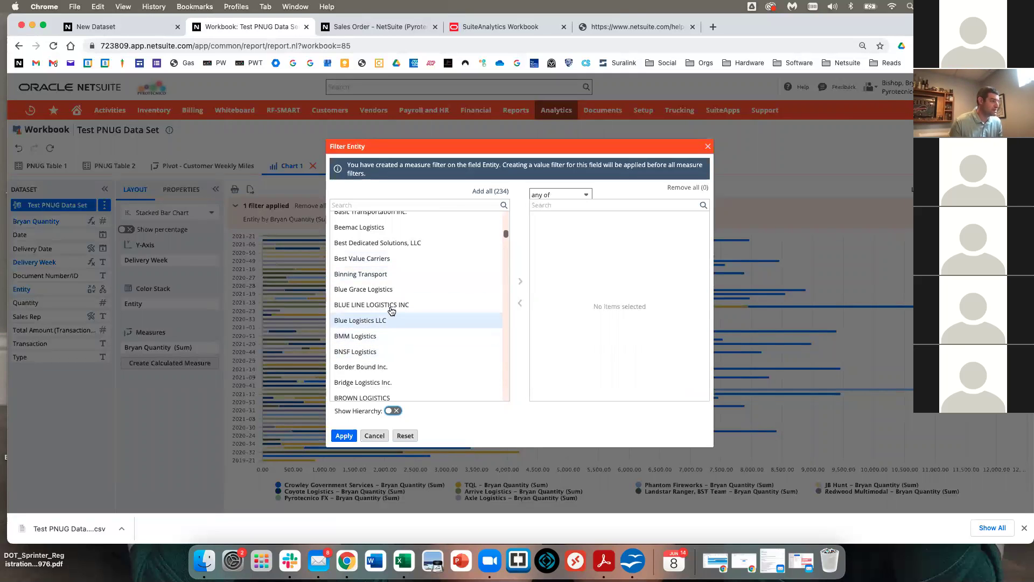
click(570, 195)
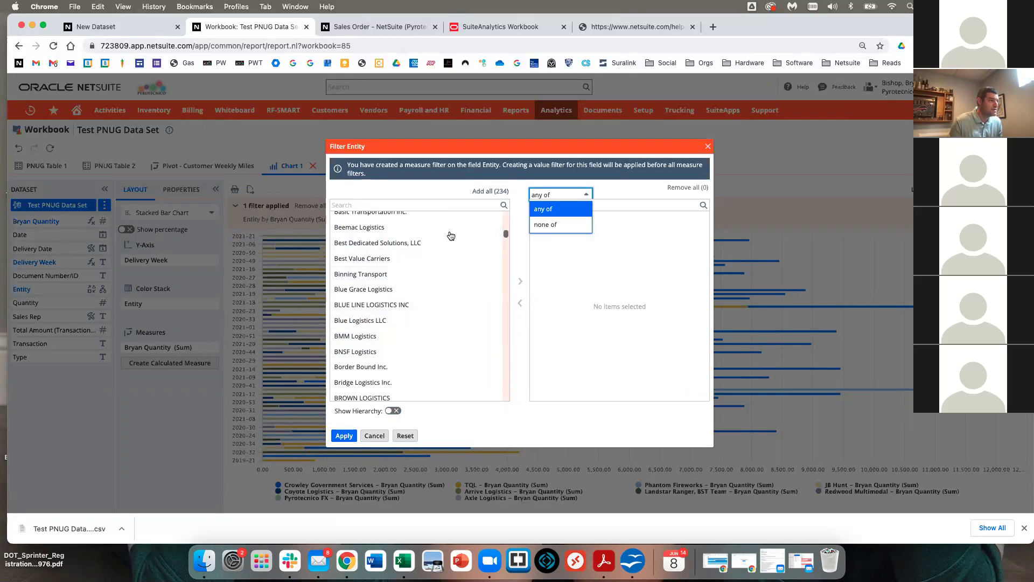
click(366, 323)
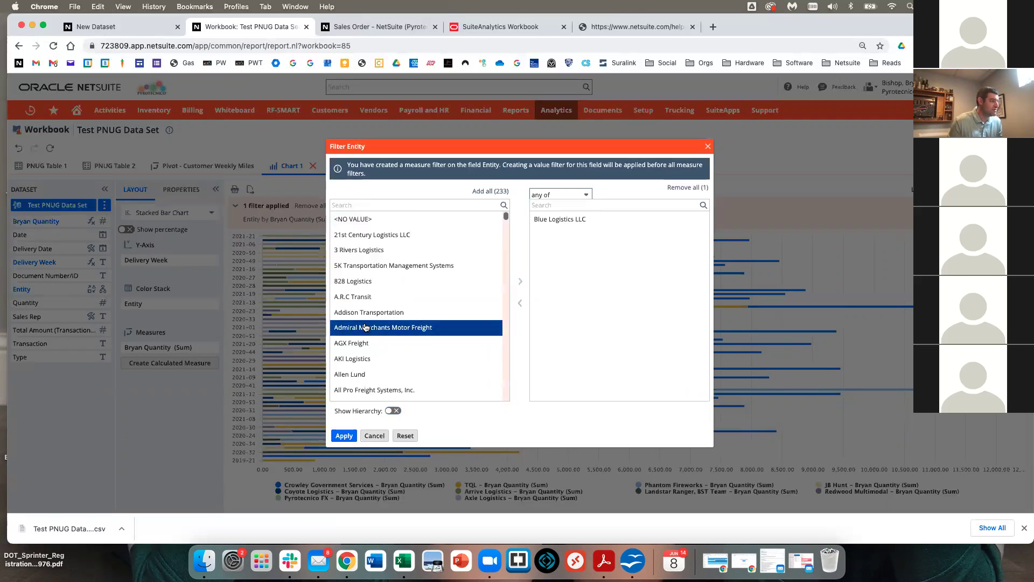
double_click(355, 296)
double_click(373, 358)
double_click(374, 373)
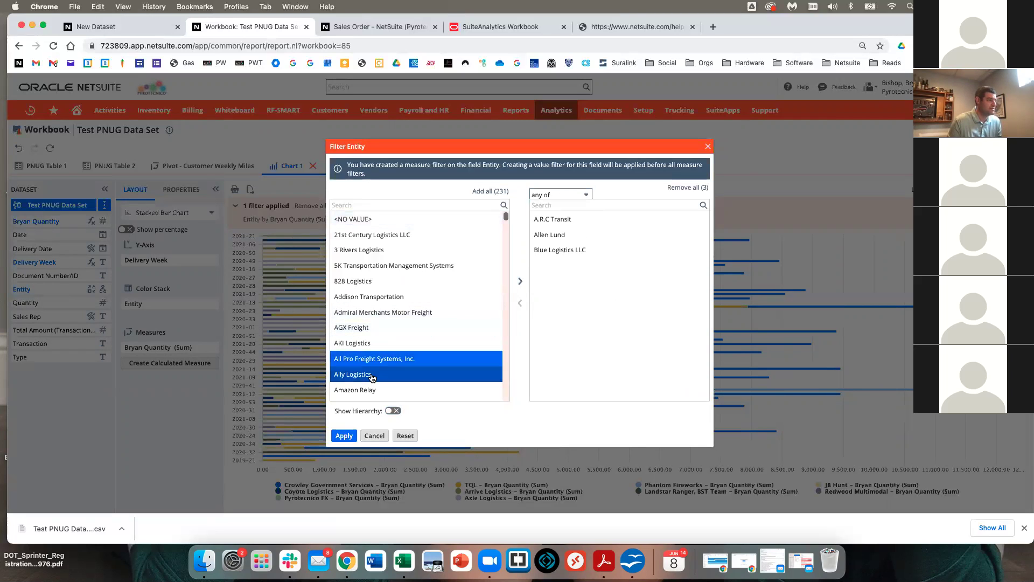
double_click(387, 281)
double_click(387, 280)
double_click(377, 235)
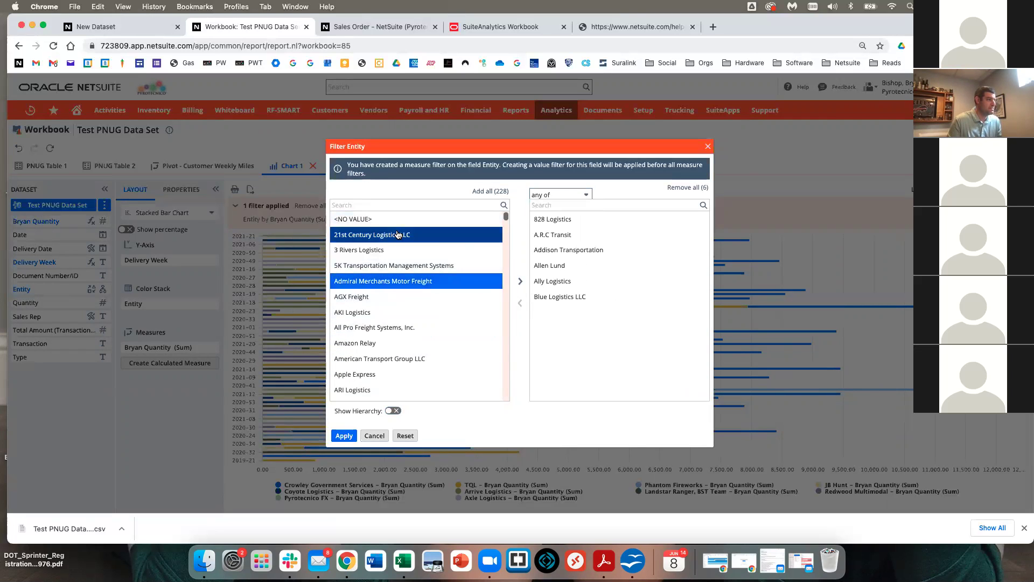
Apply the seven-carrier Entity filter, refresh the chart, and remove the Top 10 filter.
click(344, 435)
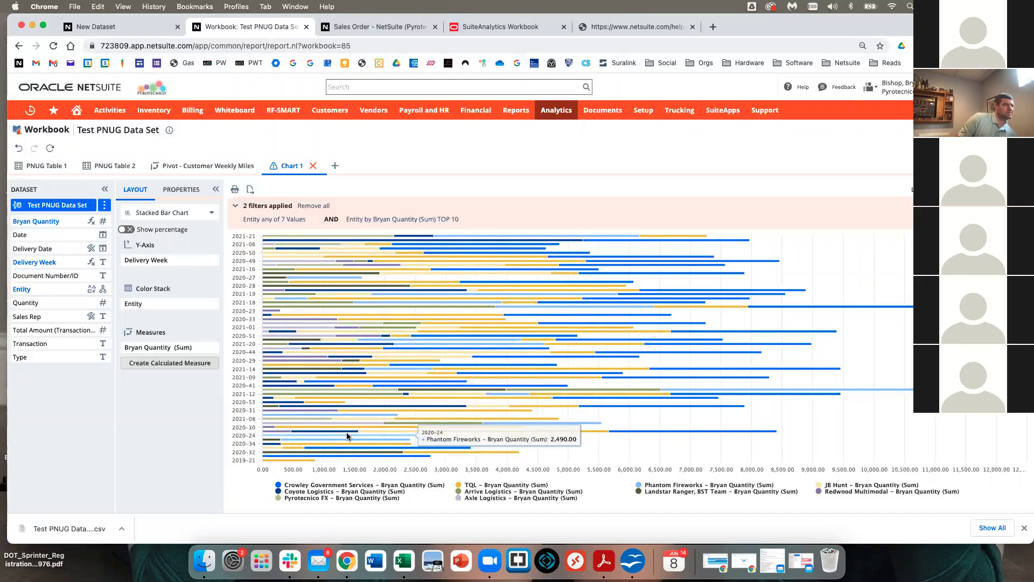
click(46, 150)
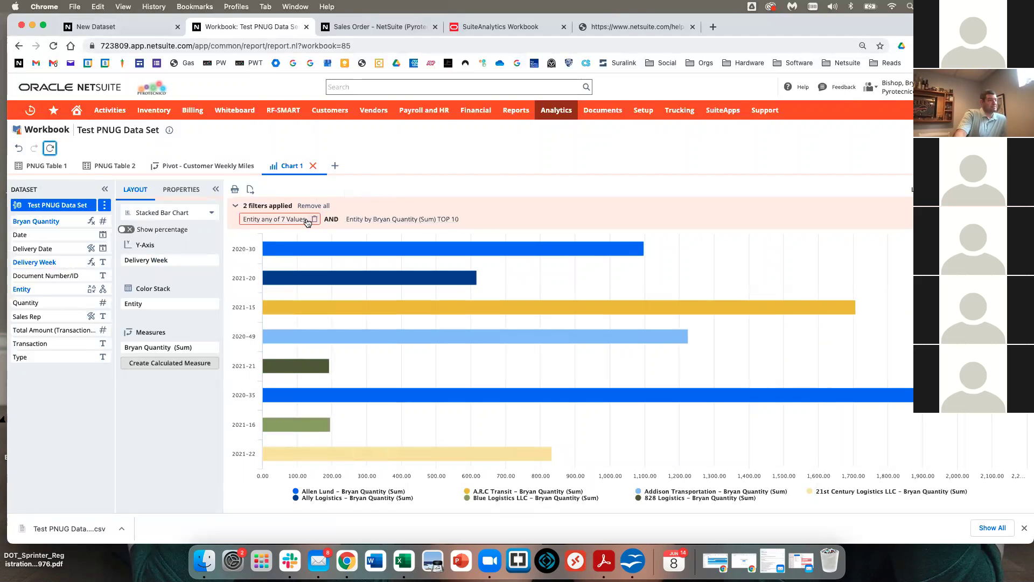
mouse_move(355, 249)
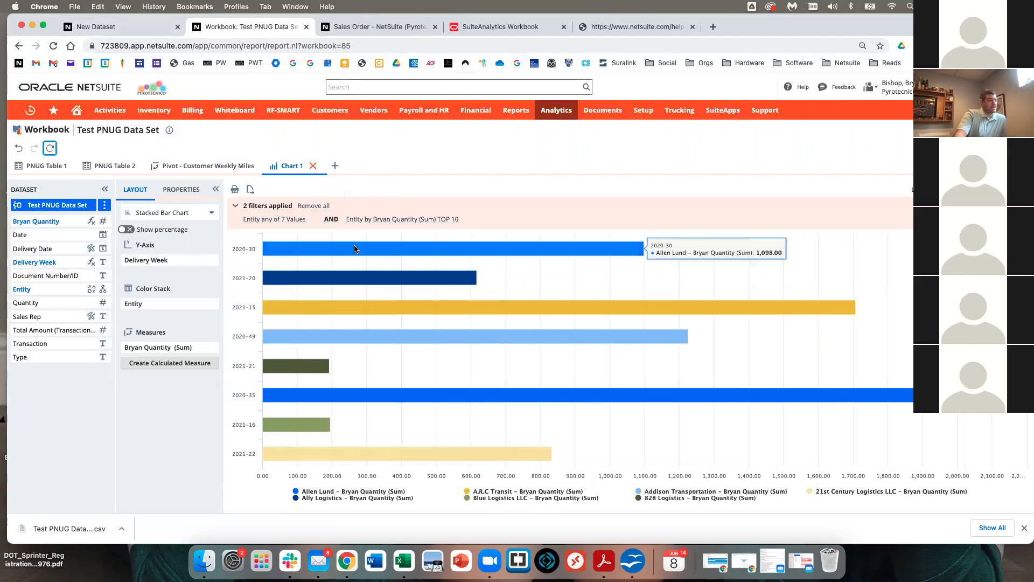
click(466, 222)
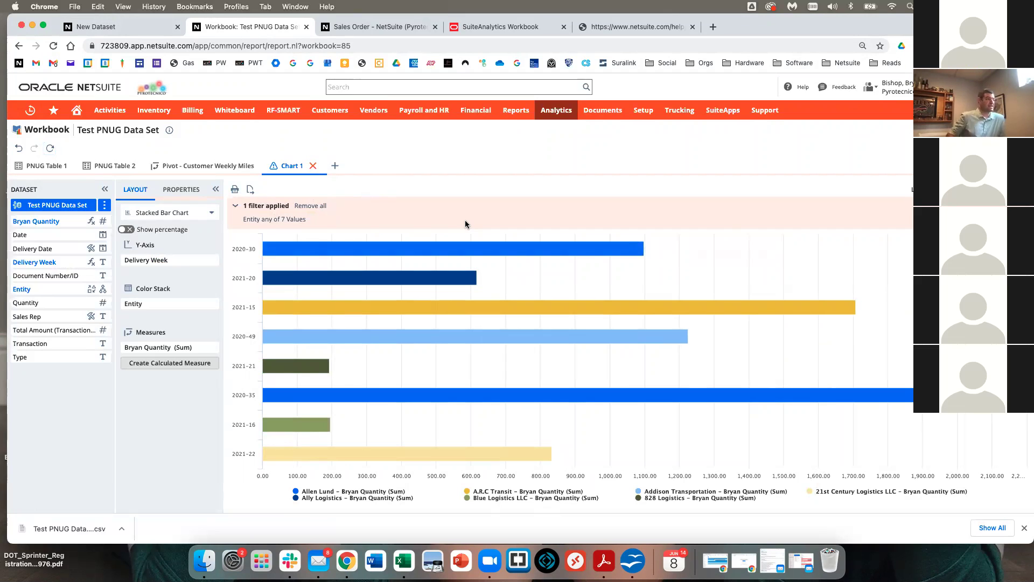
Refresh the chart without the Top 10 filter and sort Delivery Week A to Z.
click(49, 148)
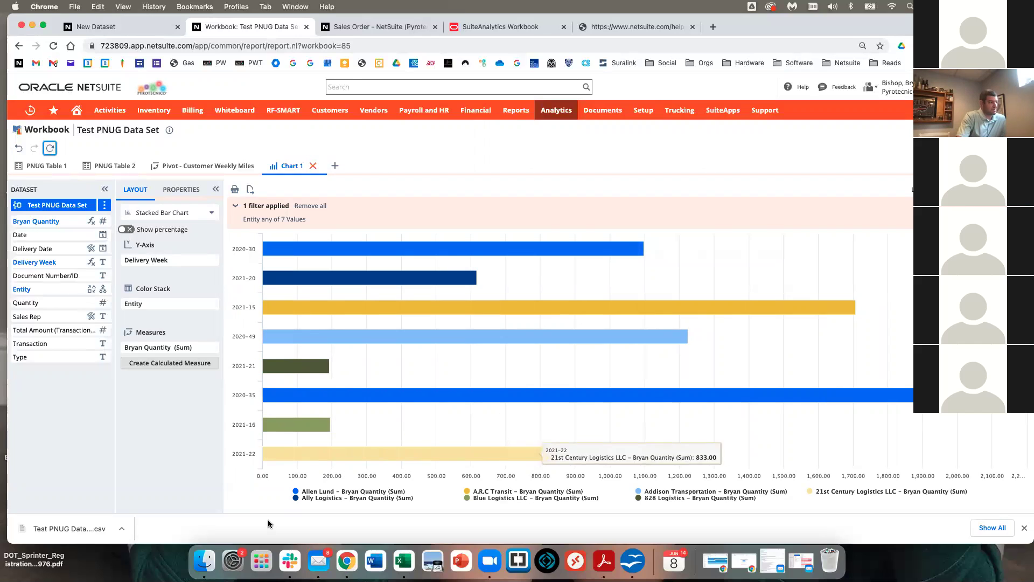
click(213, 260)
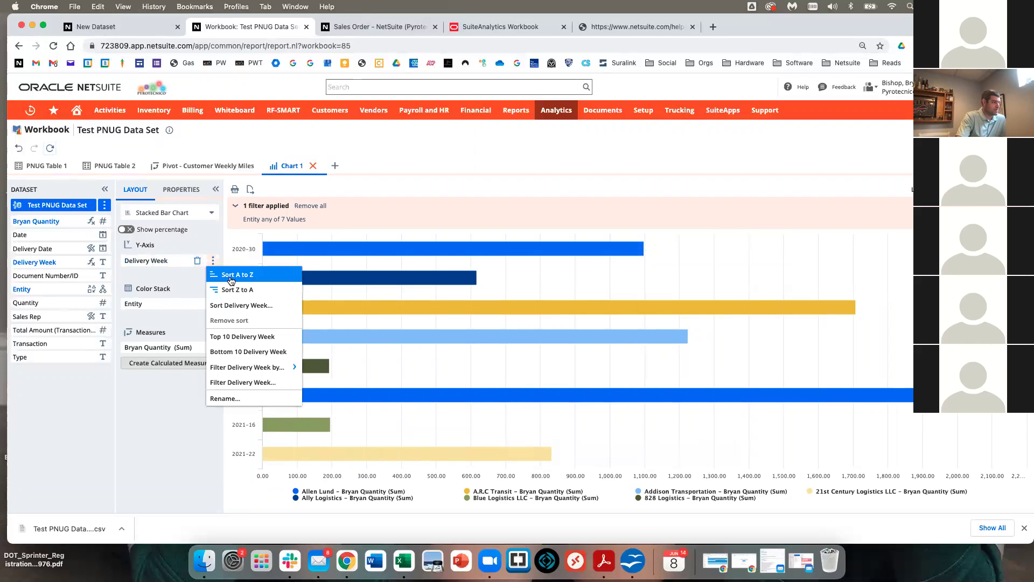
click(231, 276)
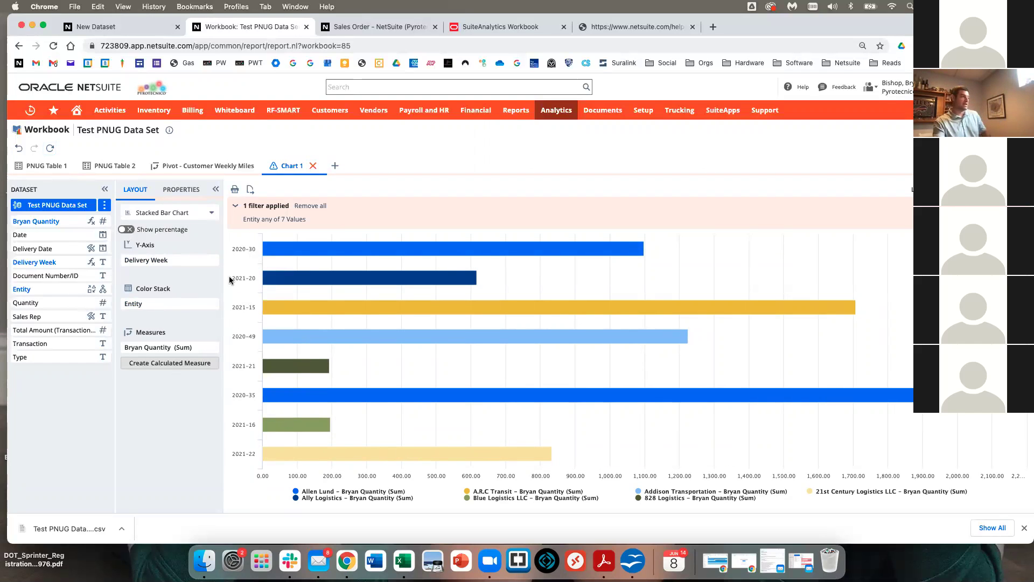
click(49, 148)
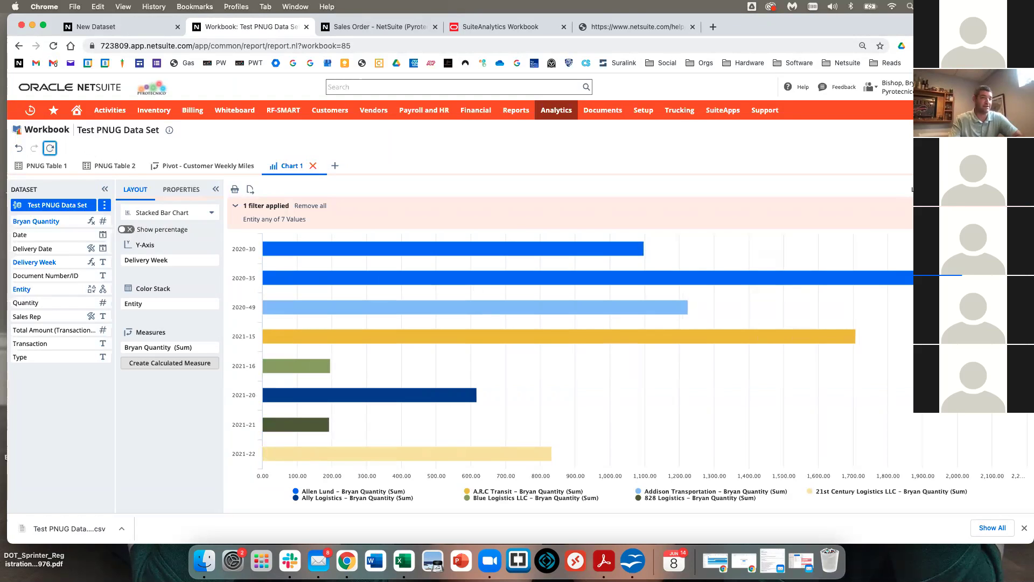
double_click(295, 167)
Name the chart tab PNUG Data, then correct it to Pnug Chart 1.
text(PNG)
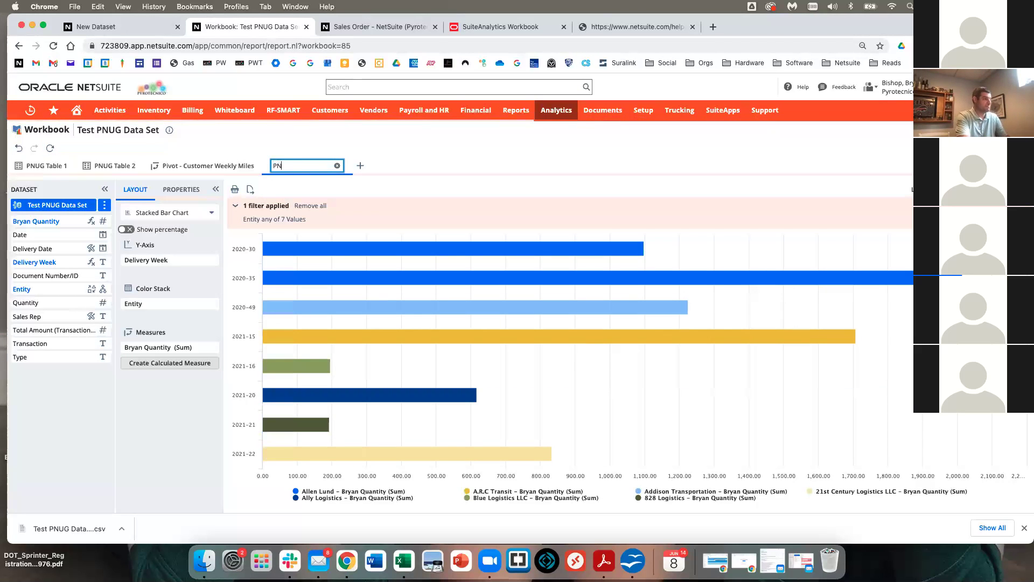
key(BackSpace)
text(UGCH)
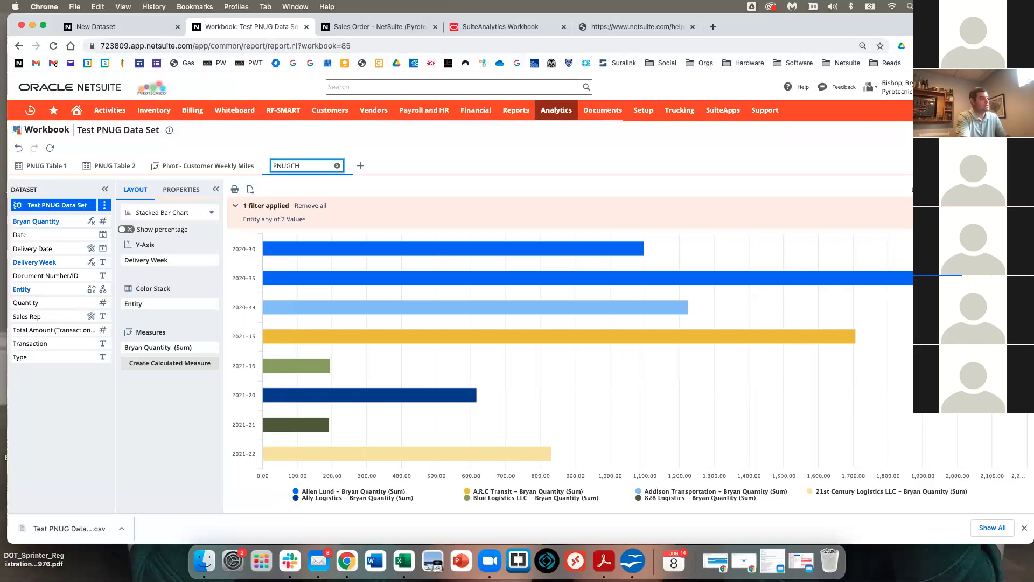
text( Data)
key(Return)
double_click(297, 165)
text(Pnug)
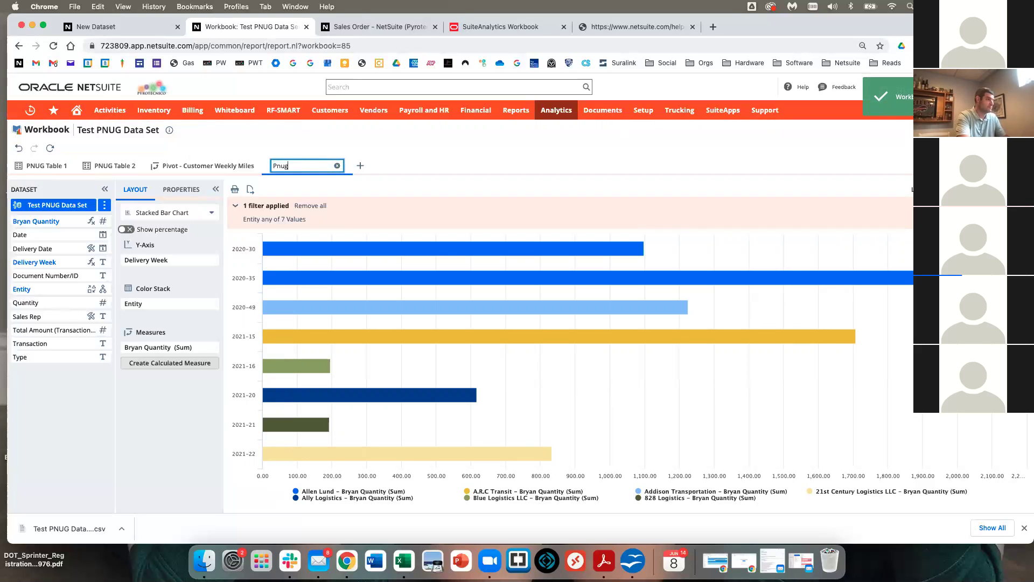
text( Chart 1)
key(Return)
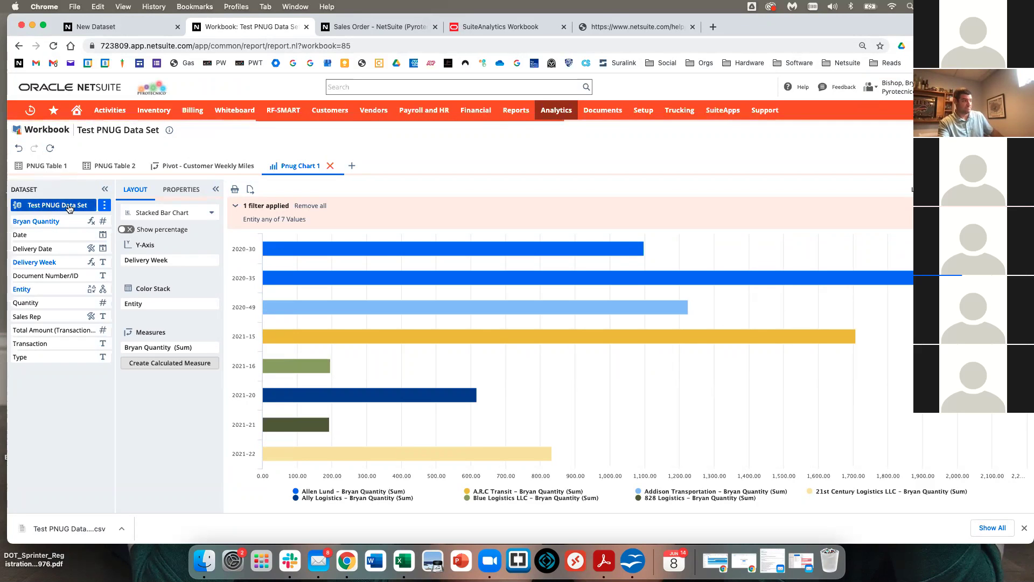
Review PNUG Table 1, PNUG Table 2 and Pnug Chart 1, then open Delivery Week column options on the Customer Weekly Miles pivot.
click(45, 165)
click(114, 165)
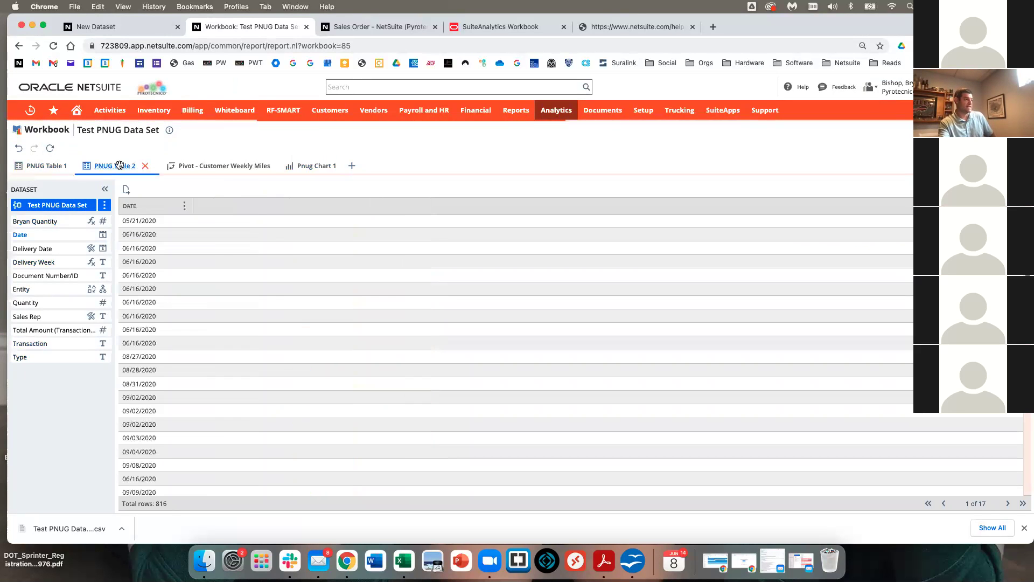
click(196, 166)
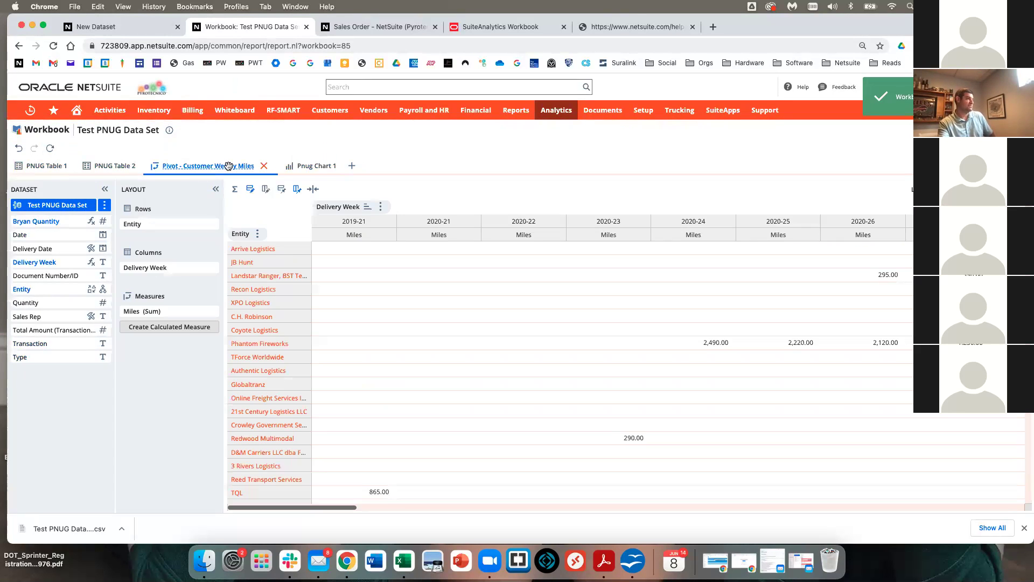
click(317, 166)
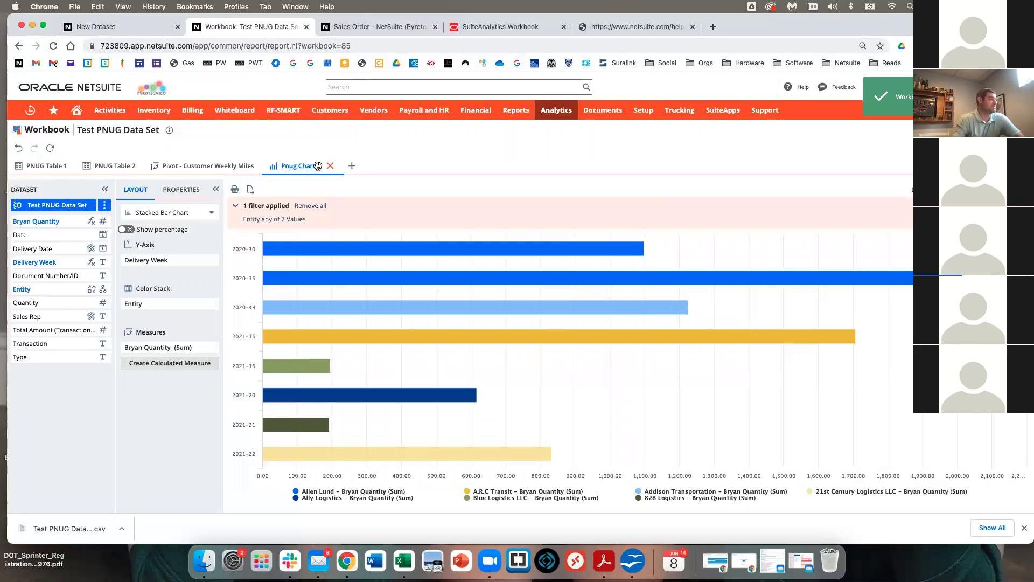
click(211, 164)
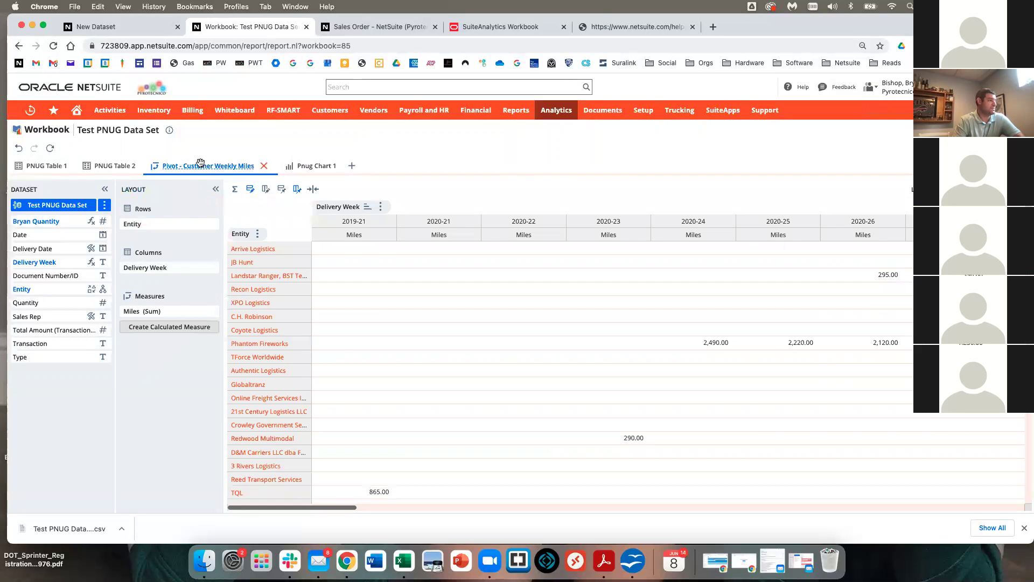
mouse_move(197, 268)
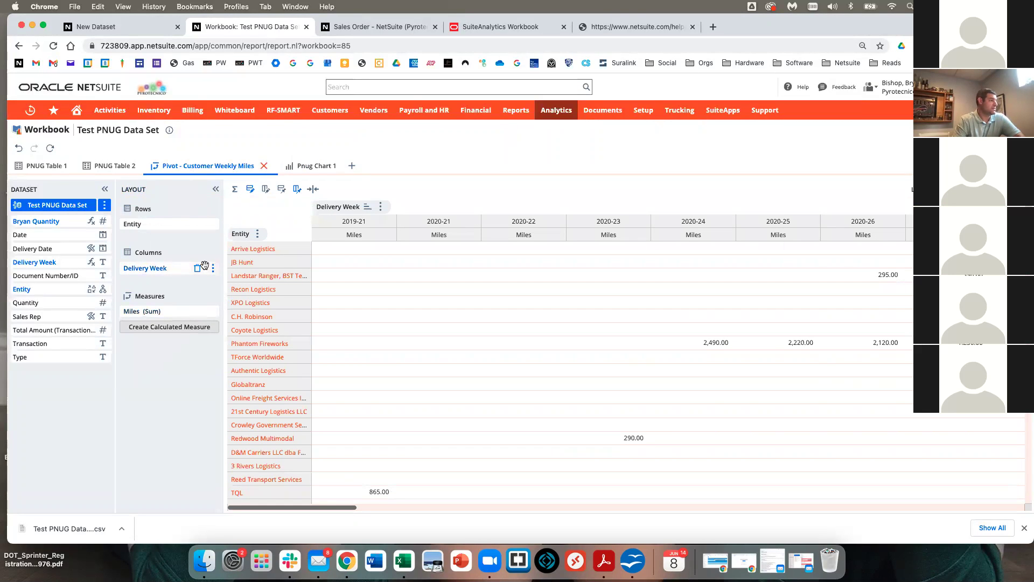
click(213, 269)
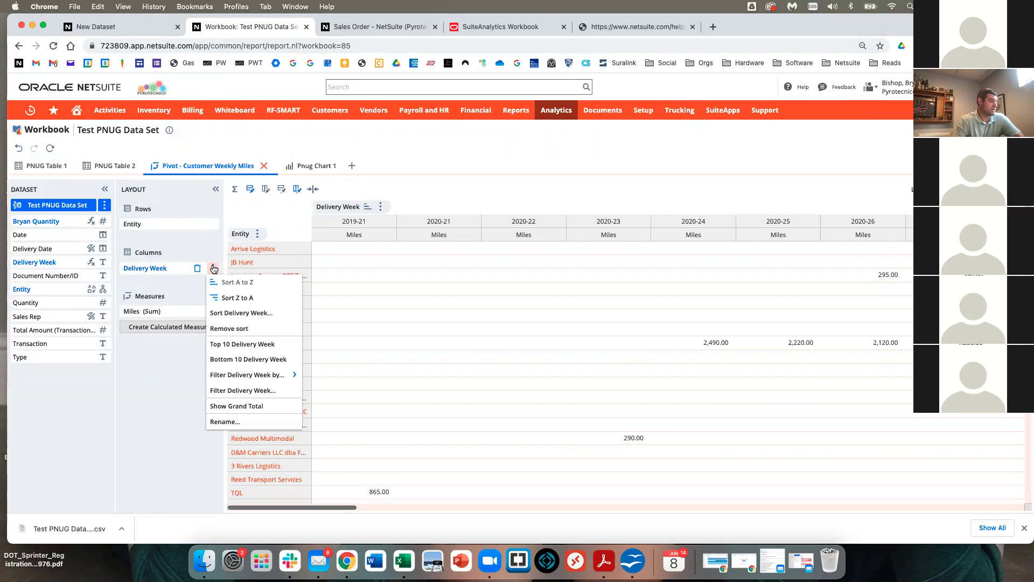
click(243, 391)
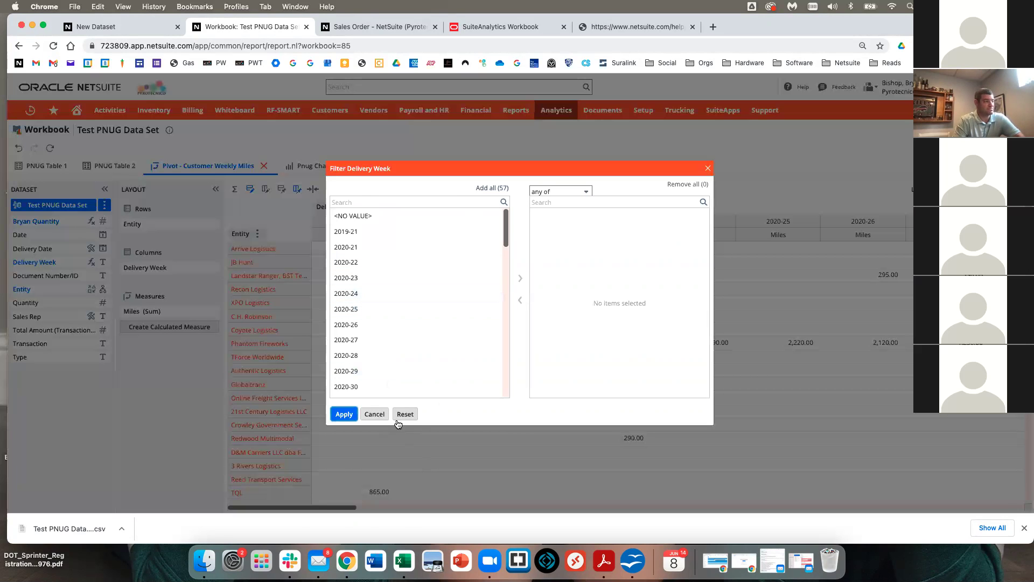
click(375, 413)
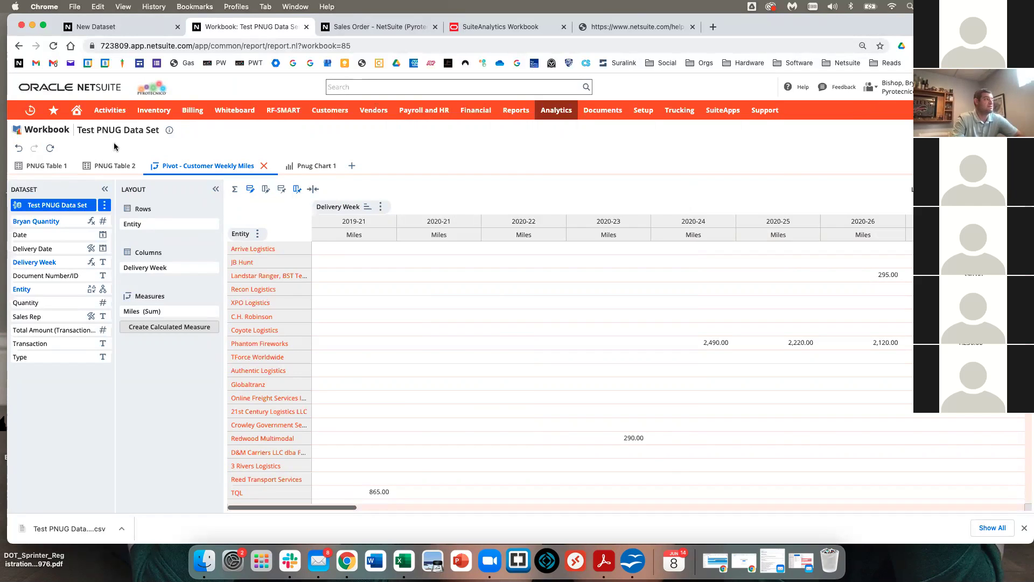
click(120, 162)
Return to PNUG Table 1 via the other tabs and open the Test PNUG Data Set actions menu.
click(312, 165)
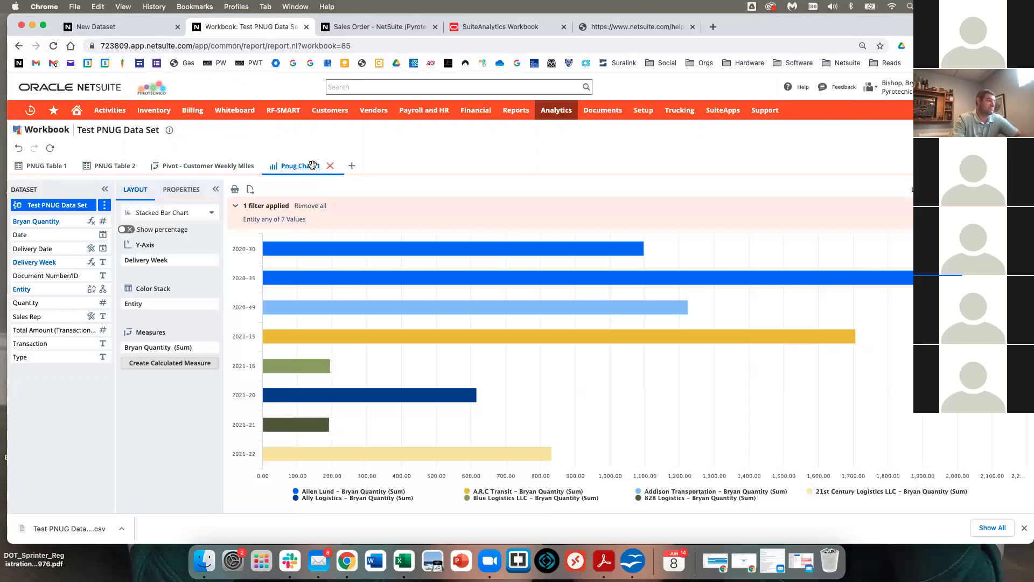
click(232, 167)
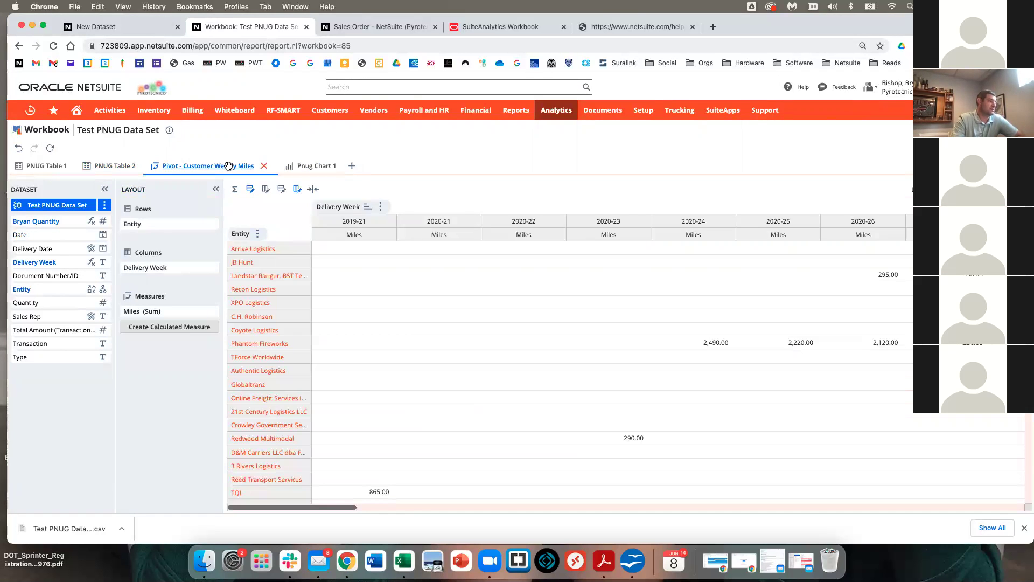
click(121, 166)
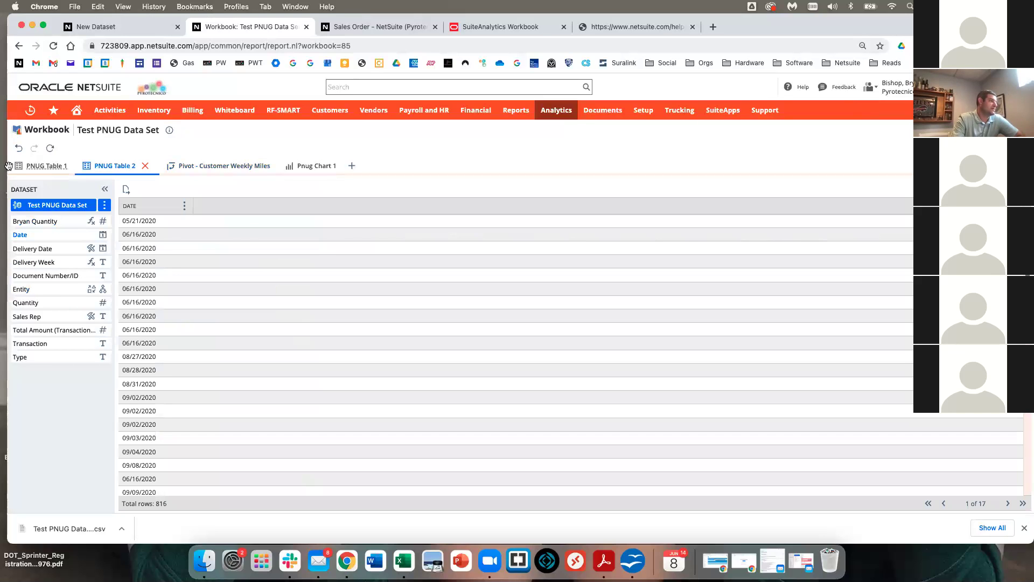
click(43, 164)
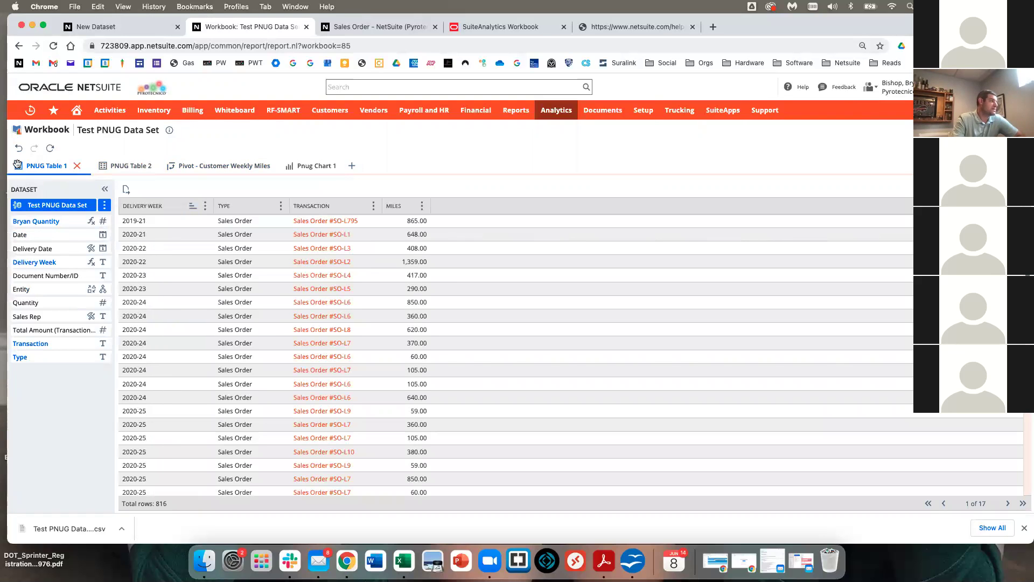
click(105, 206)
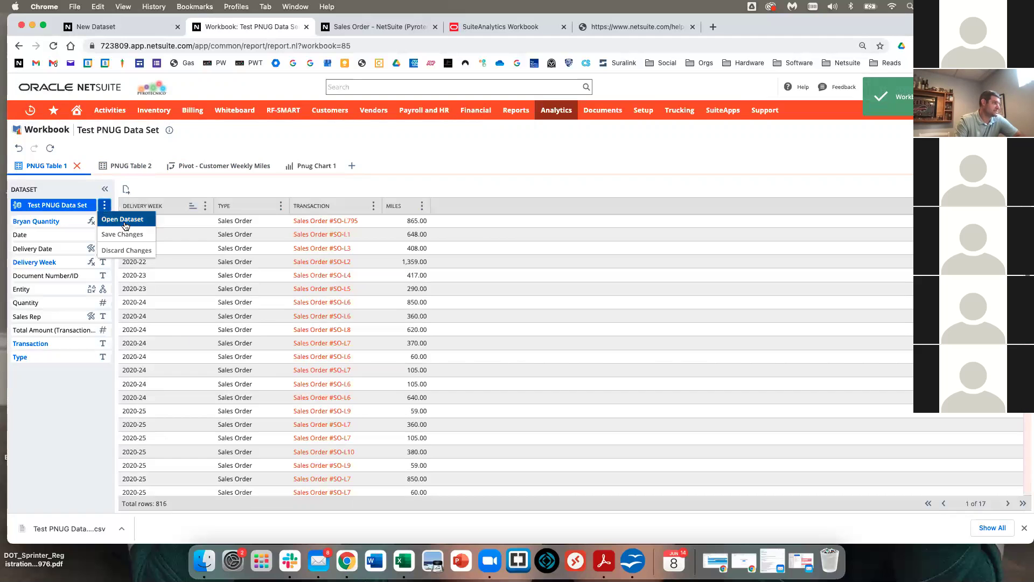
Open the Test PNUG Data Set dataset for editing and scroll through its results grid.
click(125, 220)
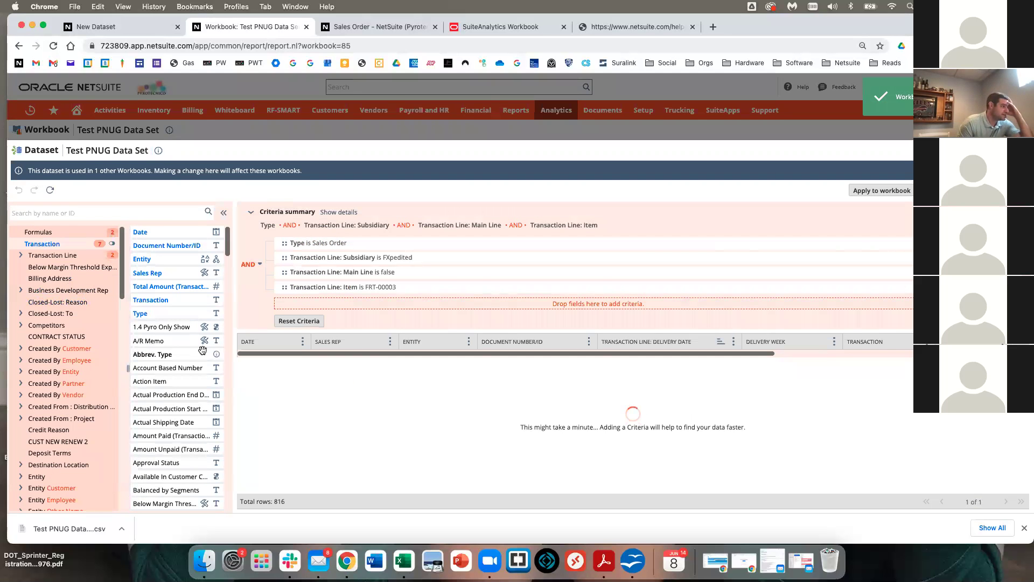
scroll(167, 323, down, 3)
scroll(170, 320, down, 10)
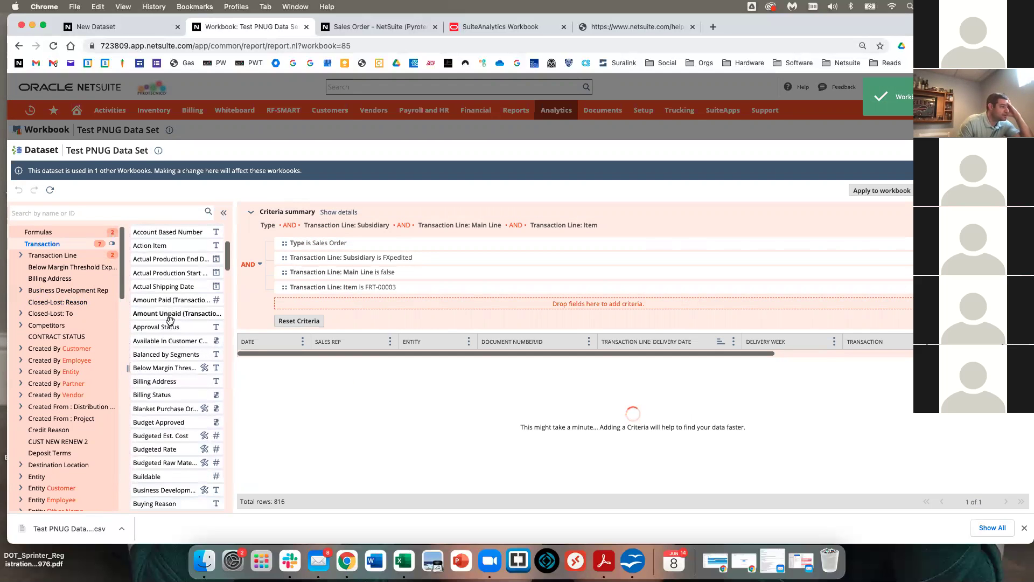
scroll(170, 321, down, 15)
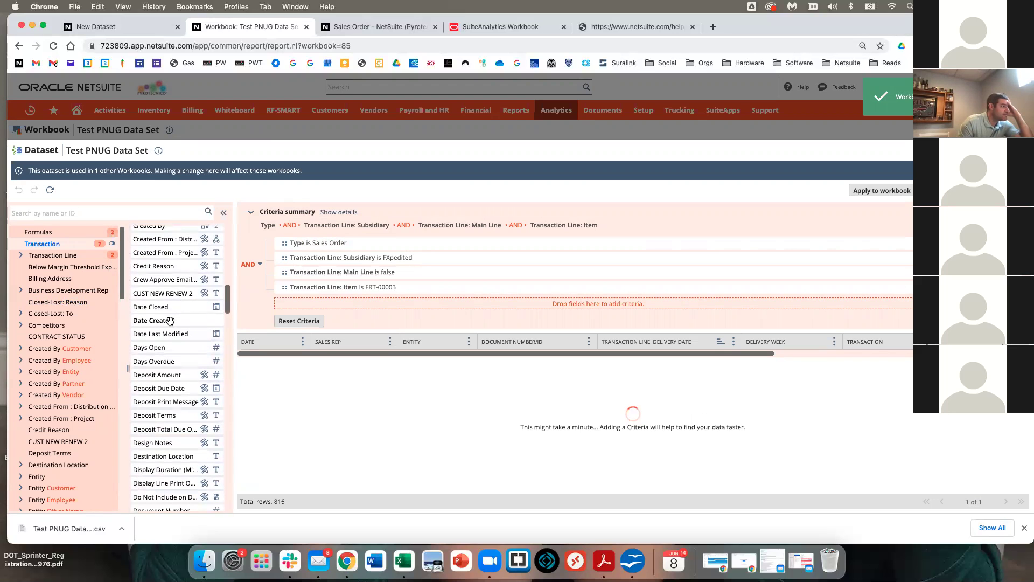
scroll(170, 321, down, 10)
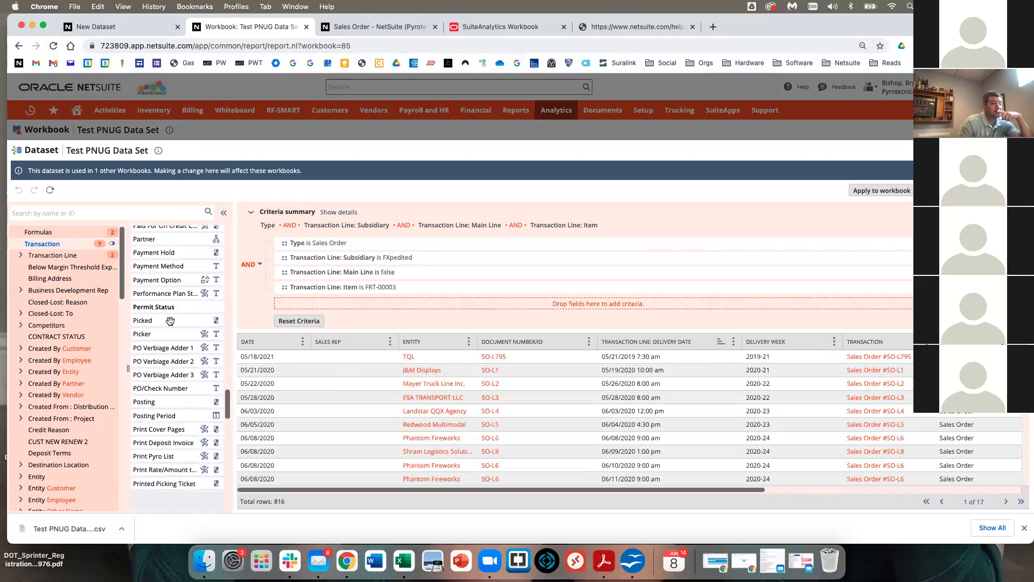
scroll(803, 399, right, 10)
scroll(802, 400, right, 3)
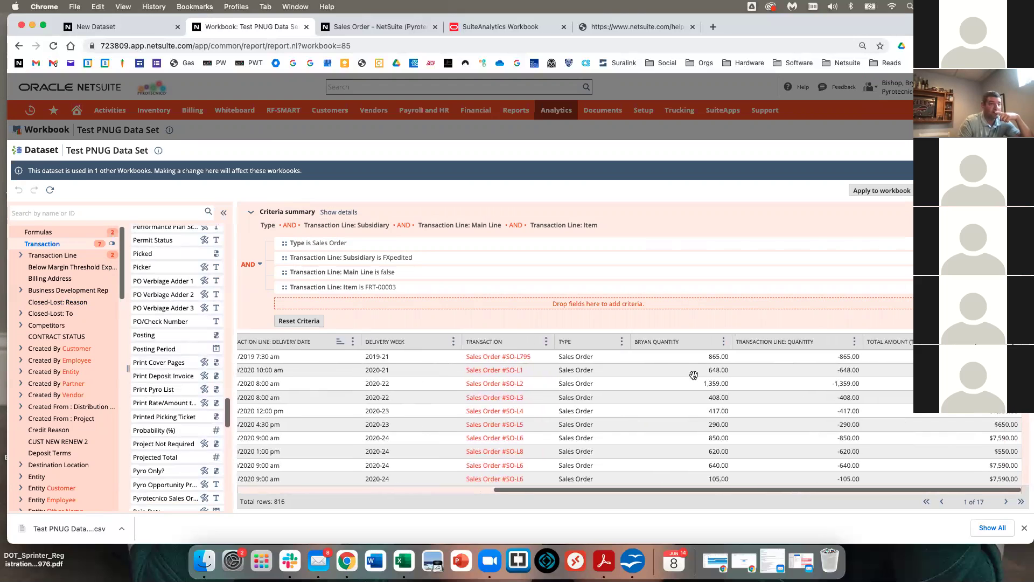
Search fields for 'Driver' and add Transaction Line's Driver Resource Allocation as a results column.
click(114, 211)
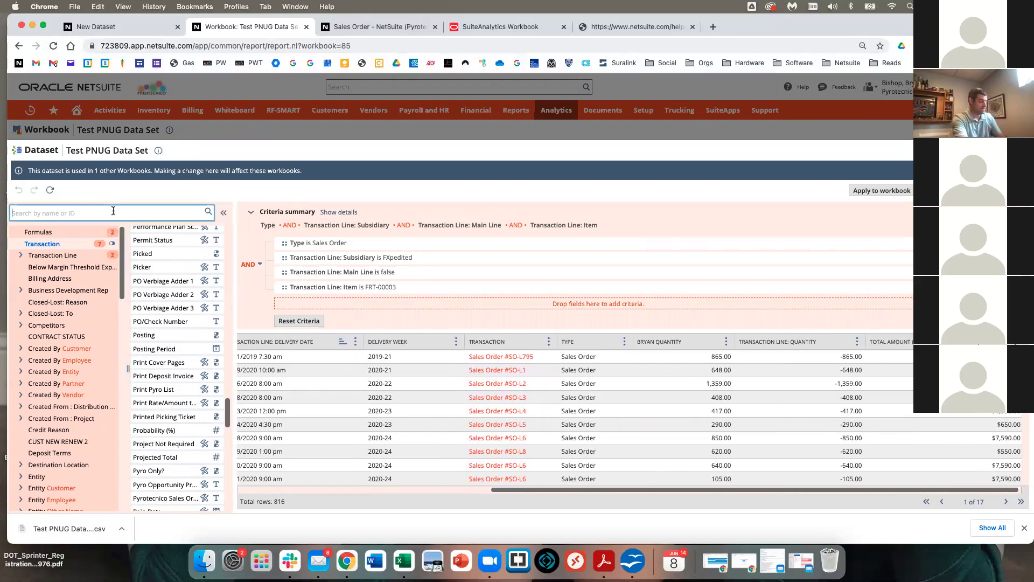
text(Driver)
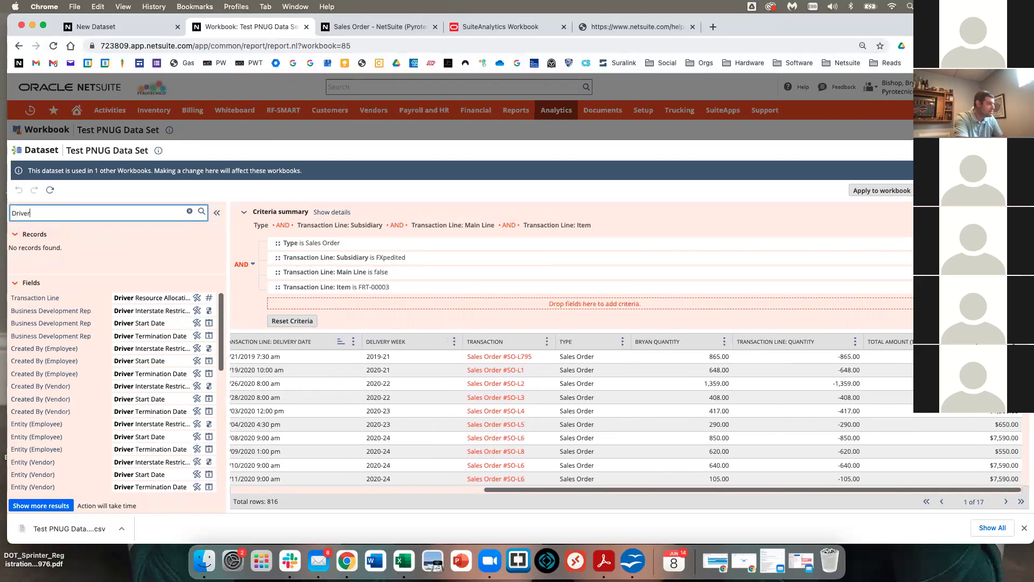
mouse_move(160, 297)
mouse_down()
mouse_move(609, 346)
mouse_move(525, 364)
mouse_up()
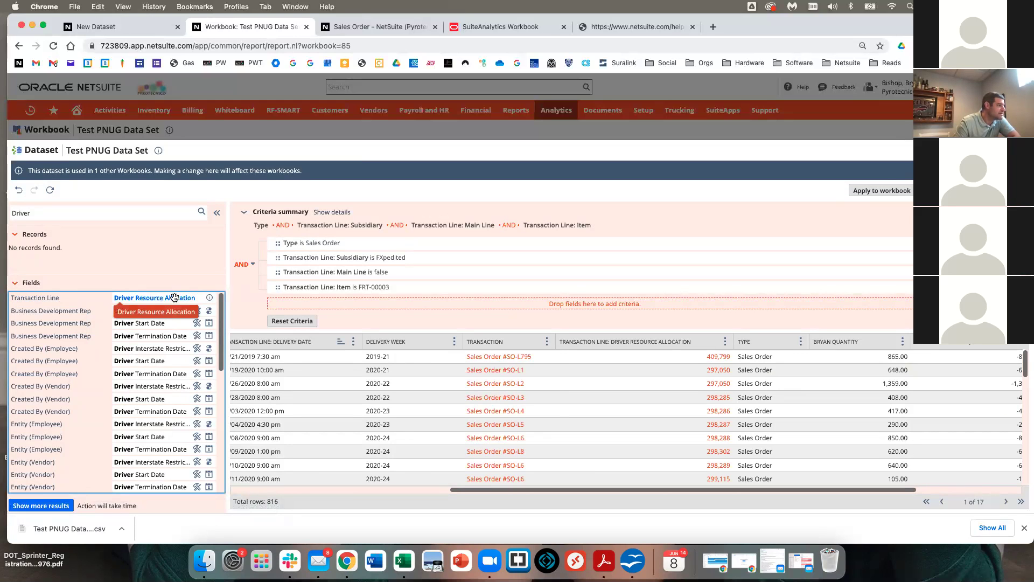
click(210, 300)
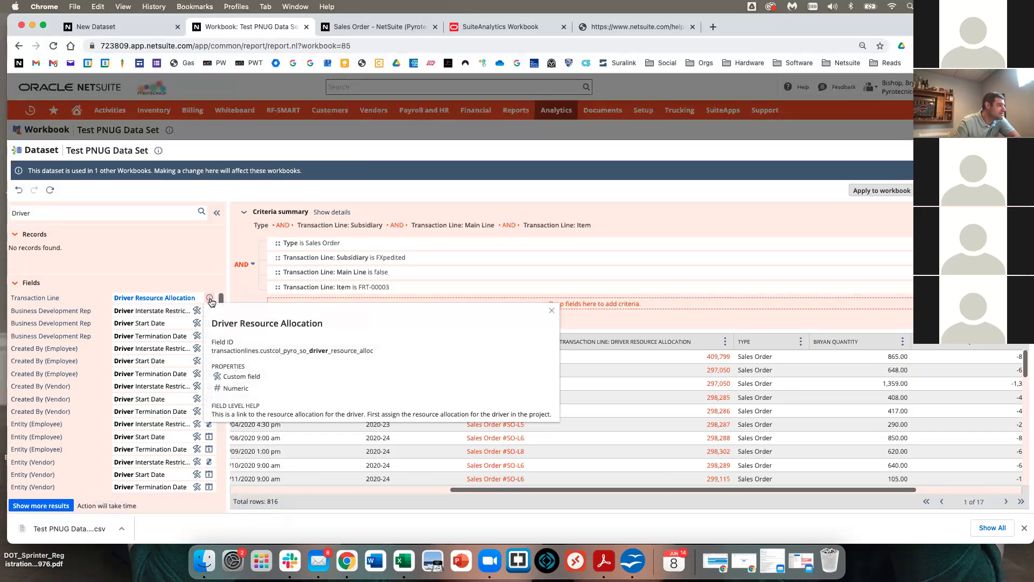
click(177, 272)
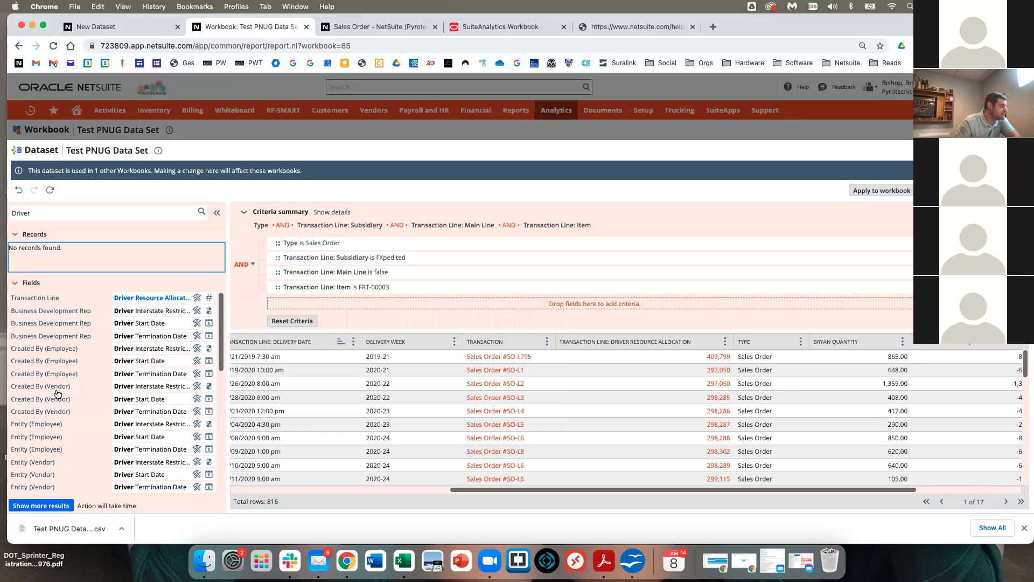
scroll(54, 392, down, 2)
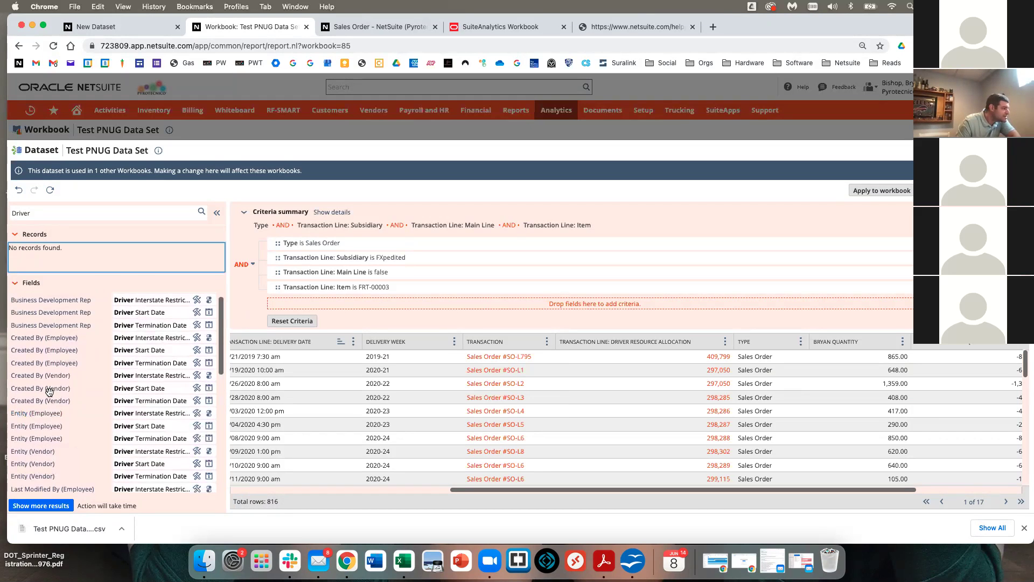
scroll(49, 388, up, 3)
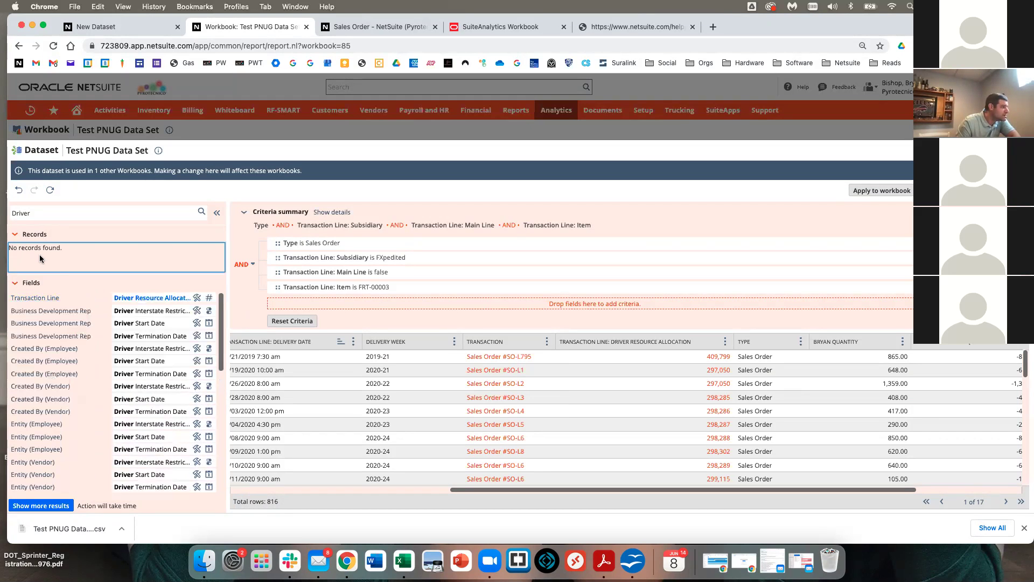
click(176, 206)
Search the dataset fields for 'Resource' to list matches such as Truck Resource Allocation.
key(super+a)
text(R)
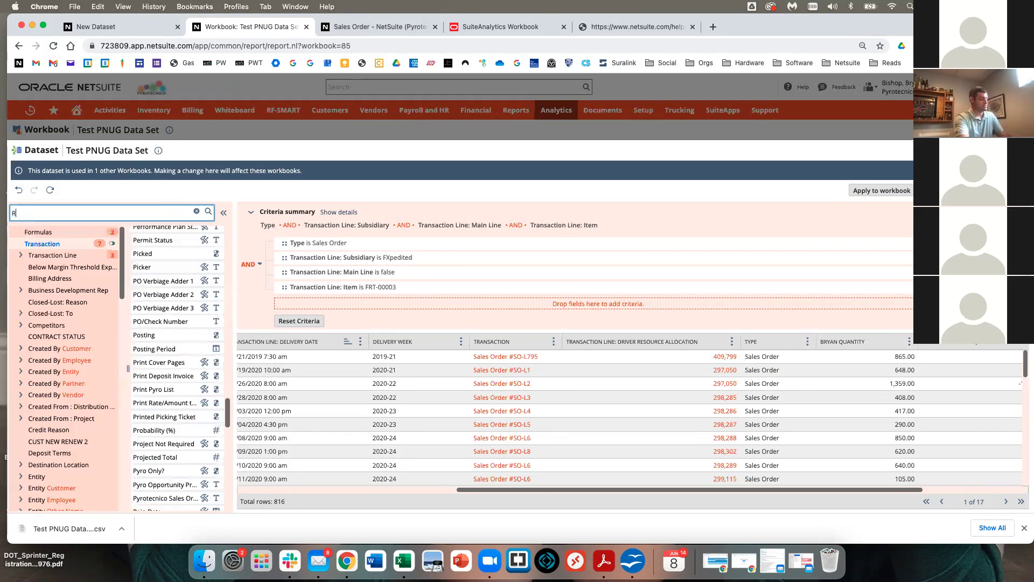
text(esource)
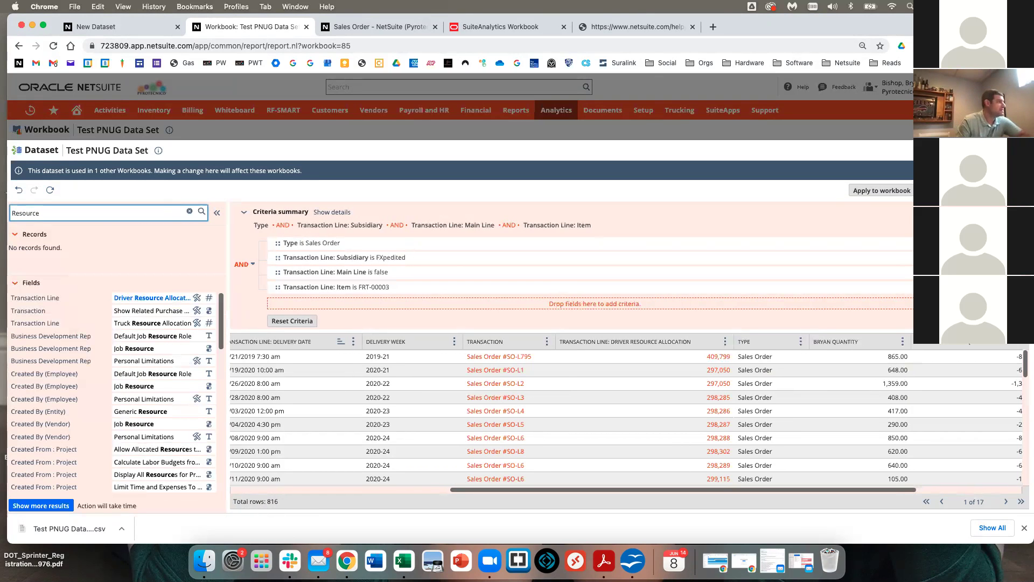
scroll(129, 388, down, 10)
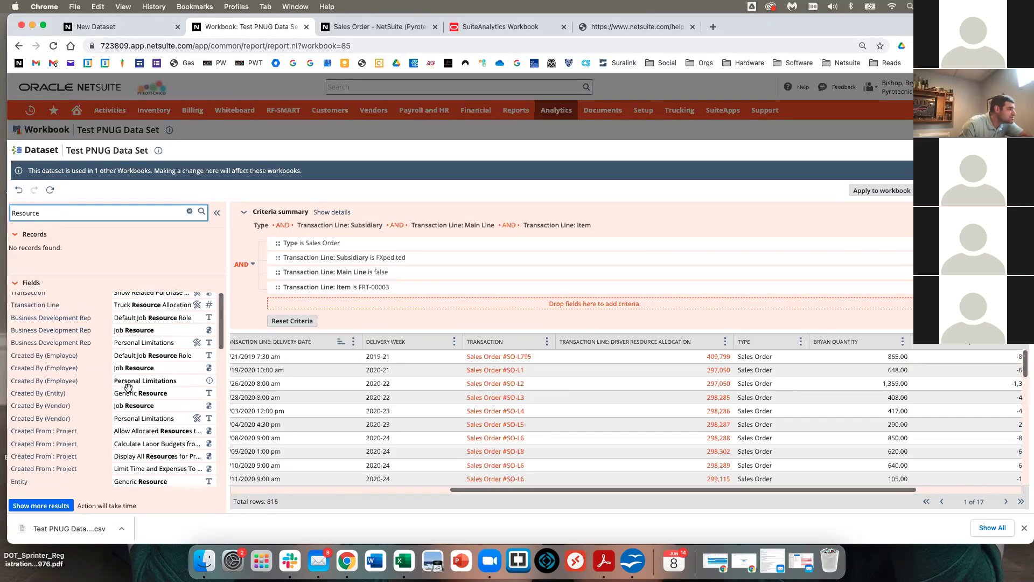
scroll(128, 388, down, 15)
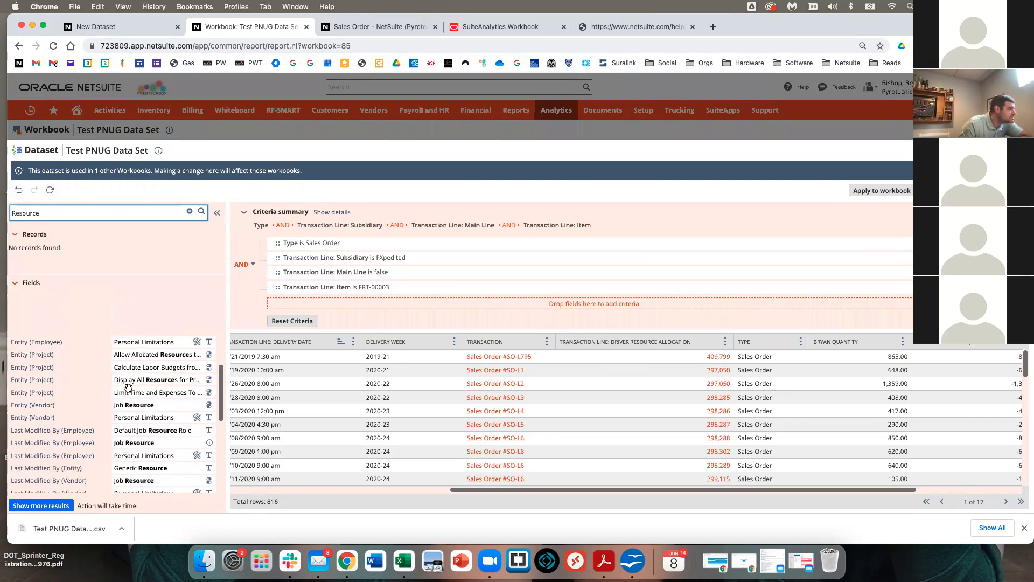
scroll(128, 387, down, 1)
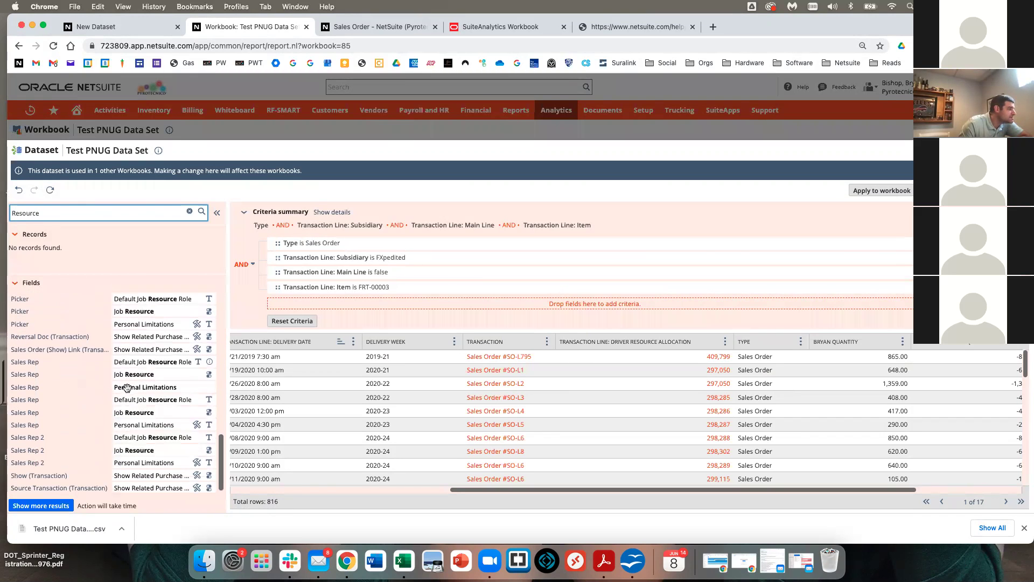
scroll(127, 388, up, 20)
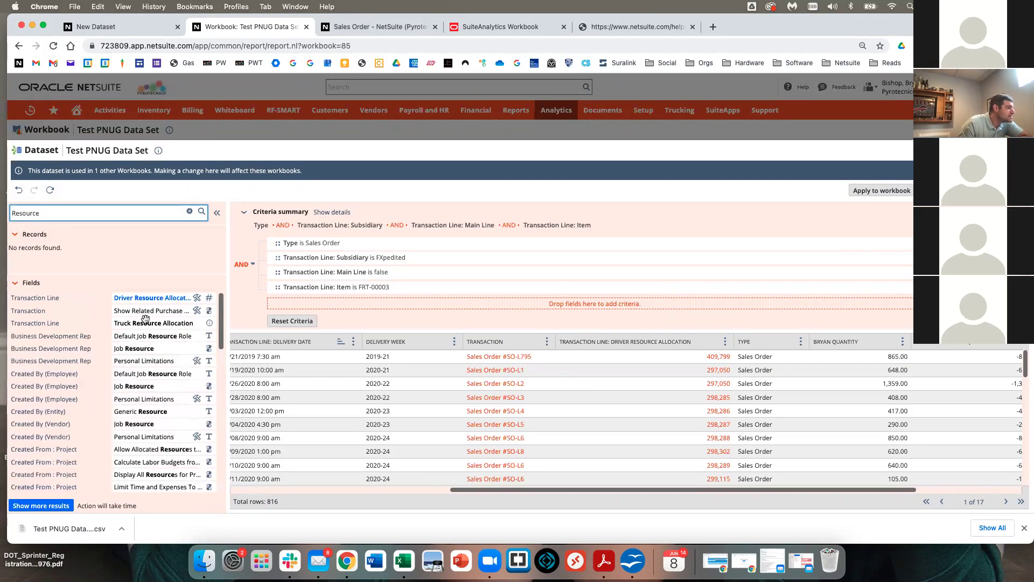
Close the browser downloads bar and switch to the sales order SO-L1 page.
click(143, 323)
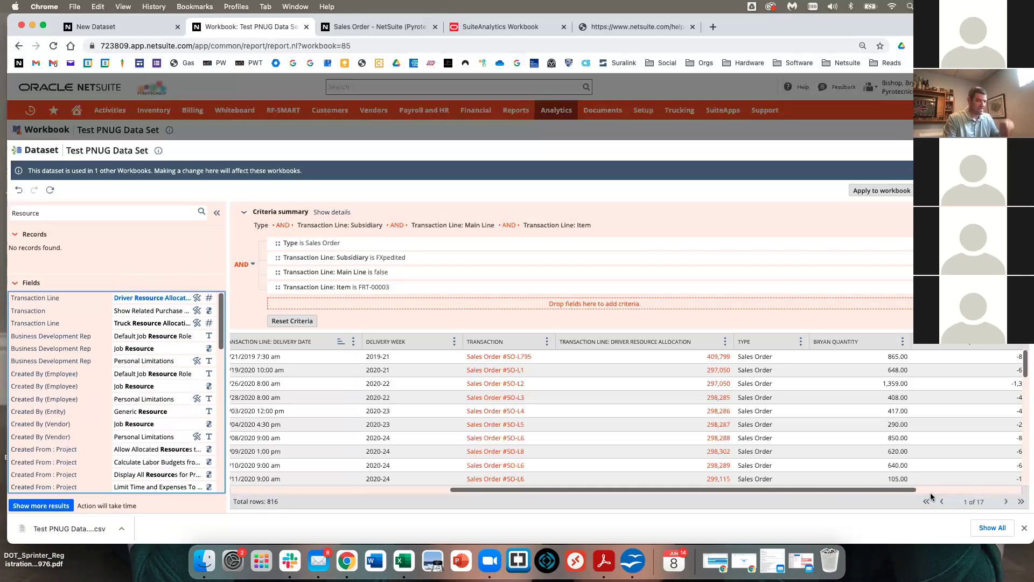
click(1024, 528)
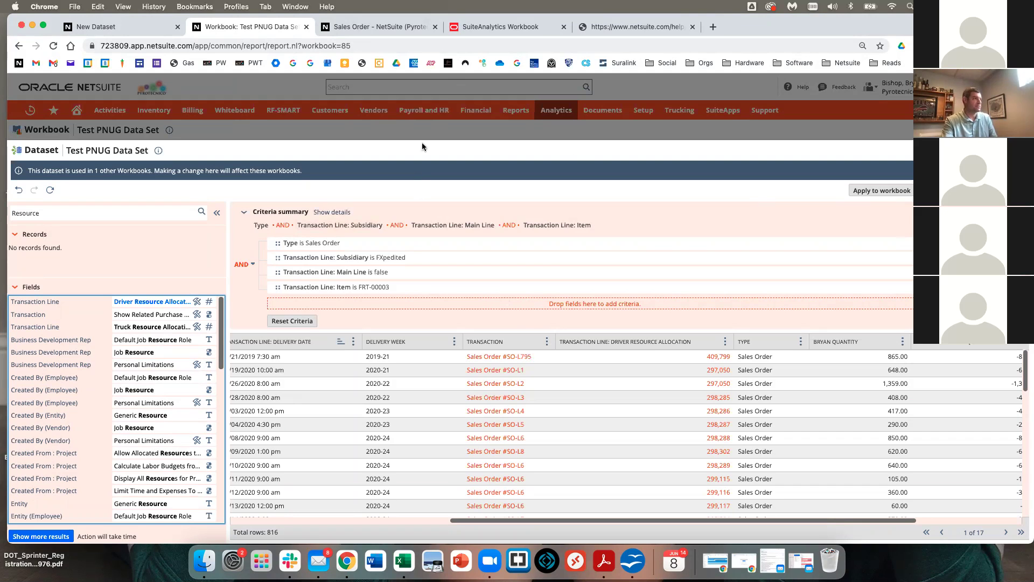
click(379, 26)
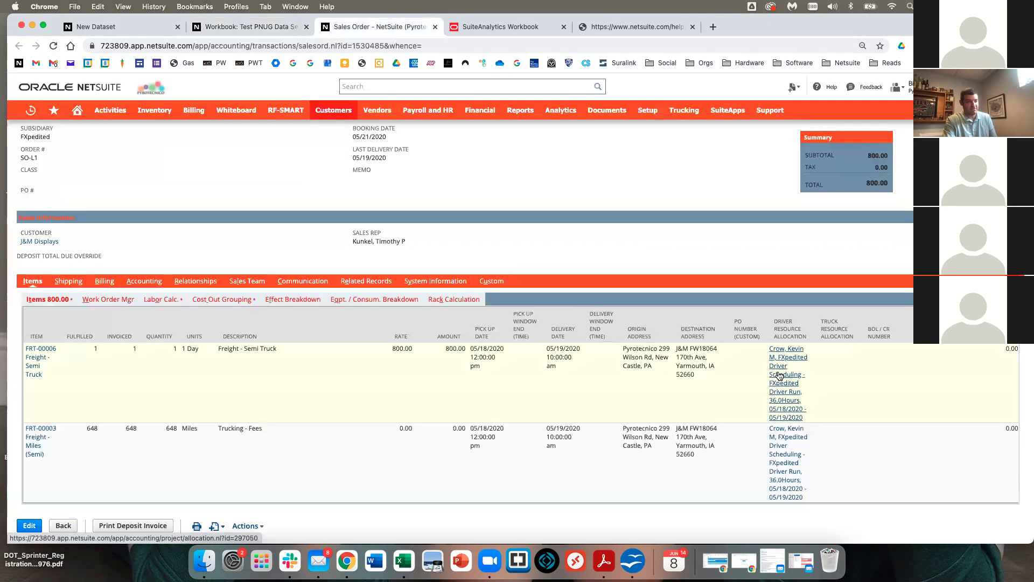
click(781, 434)
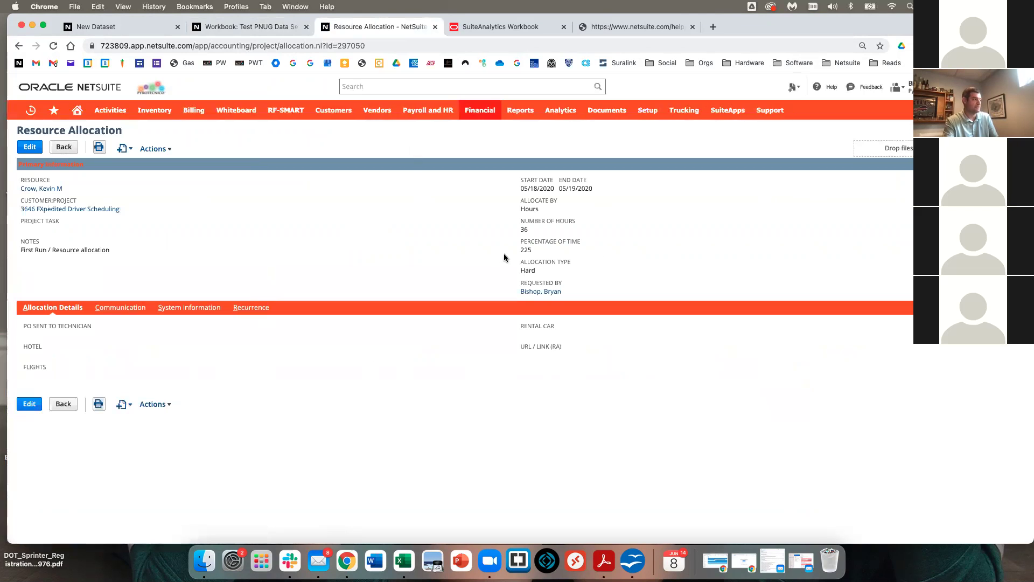
click(278, 28)
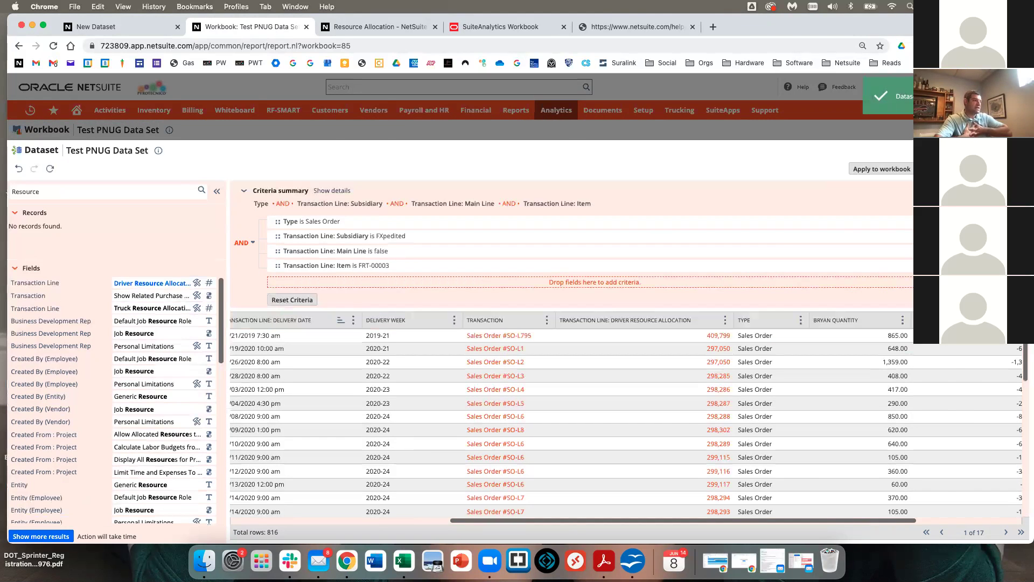
Apply the dataset changes and add Driver Resource Allocation beside the Date column in PNUG Table 2.
click(883, 169)
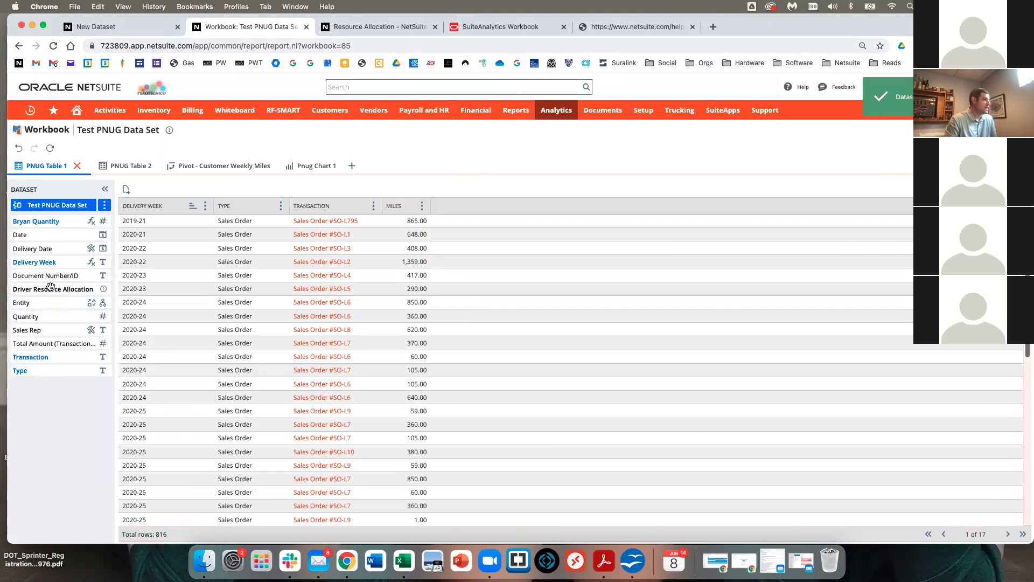
click(141, 166)
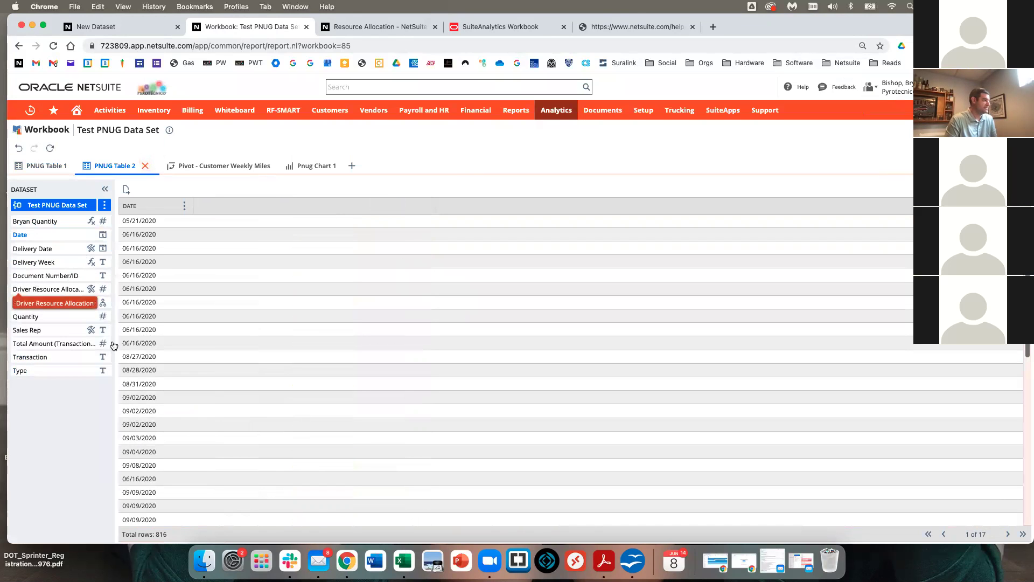
drag(44, 289, 188, 256)
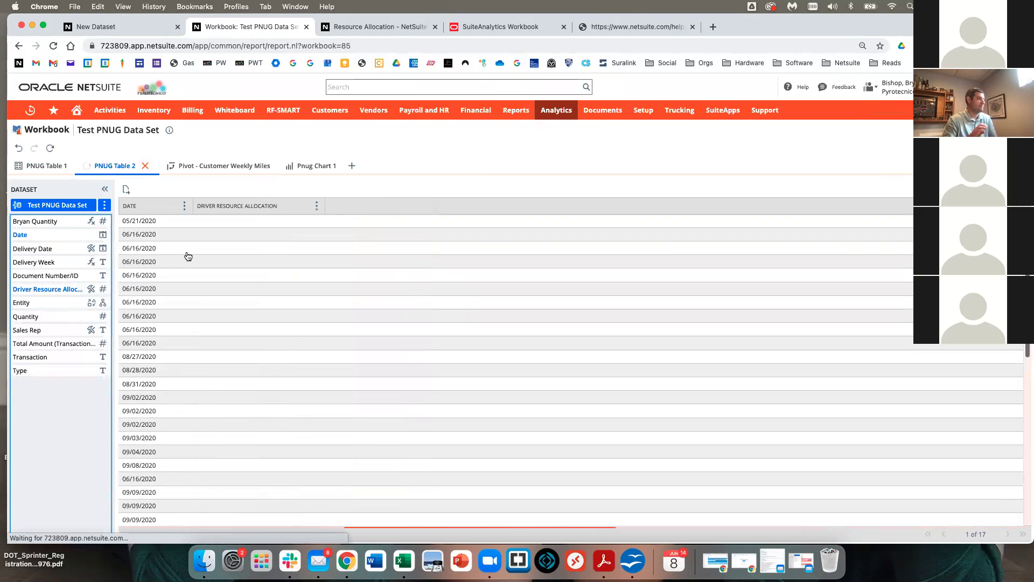
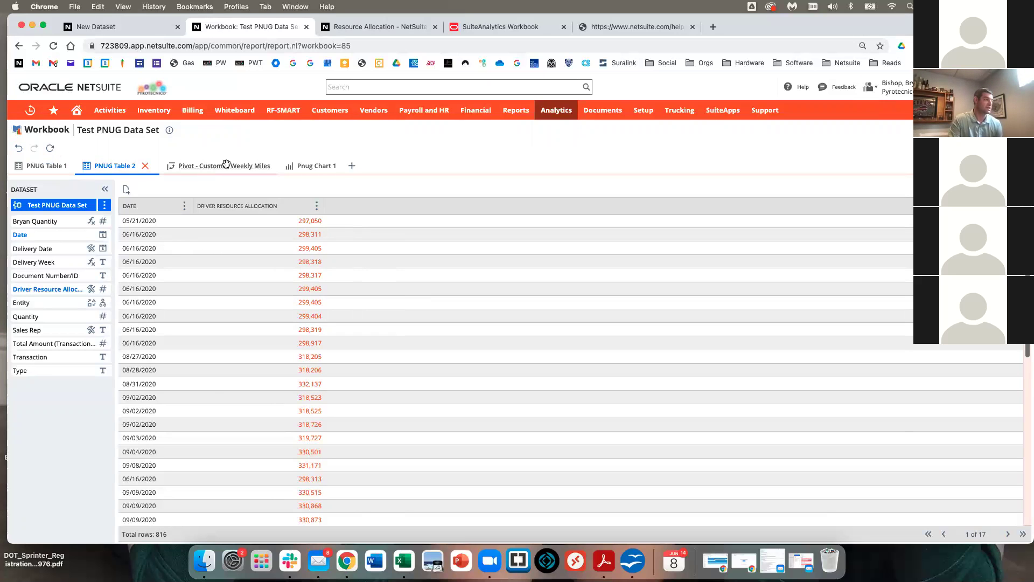
Show the Pnug Chart 1 tab of the Test PNUG Data Set workbook.
click(301, 165)
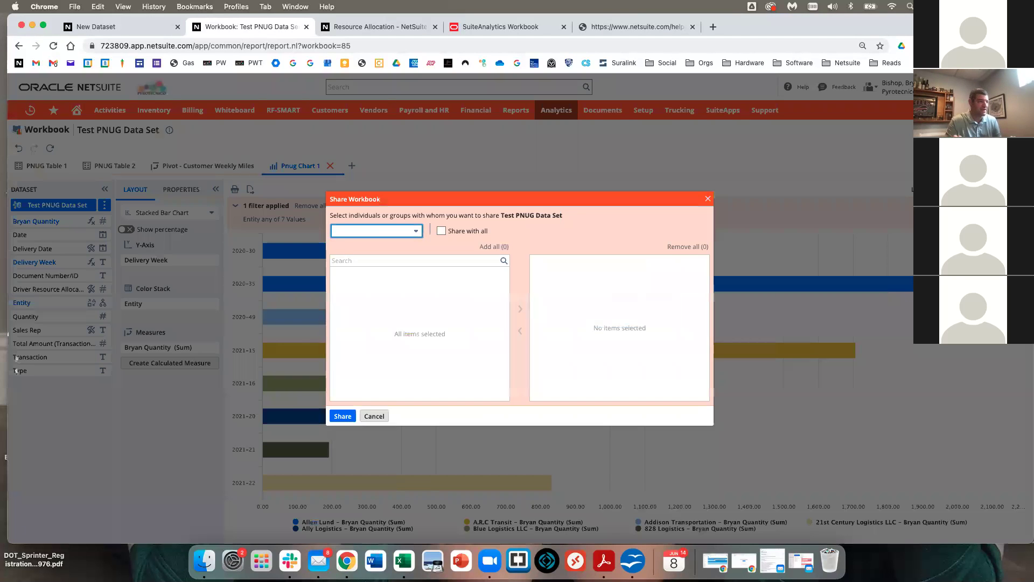
Share the Test PNUG Data Set workbook with the Pyrotecnico CIO role.
click(388, 234)
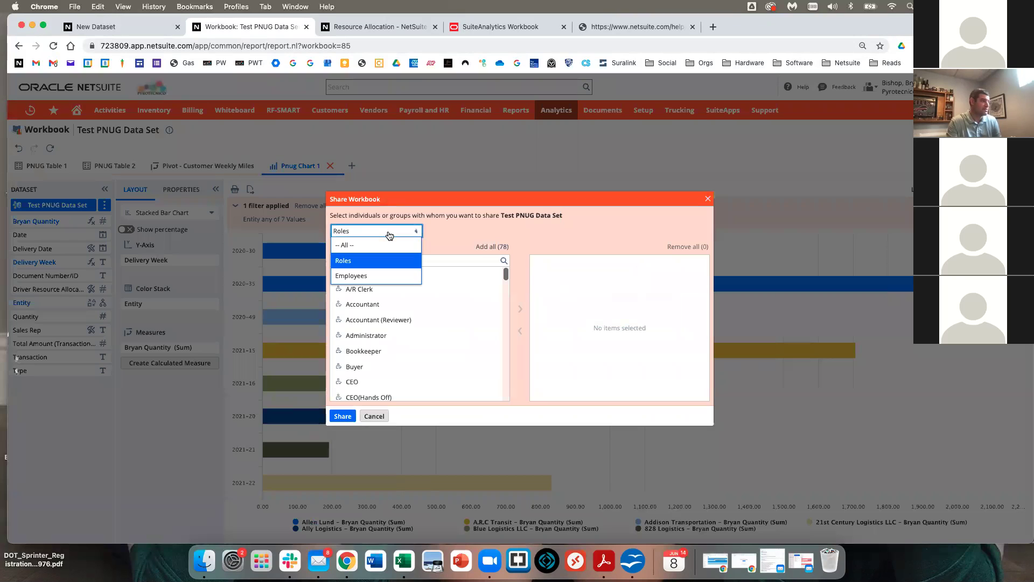
click(351, 275)
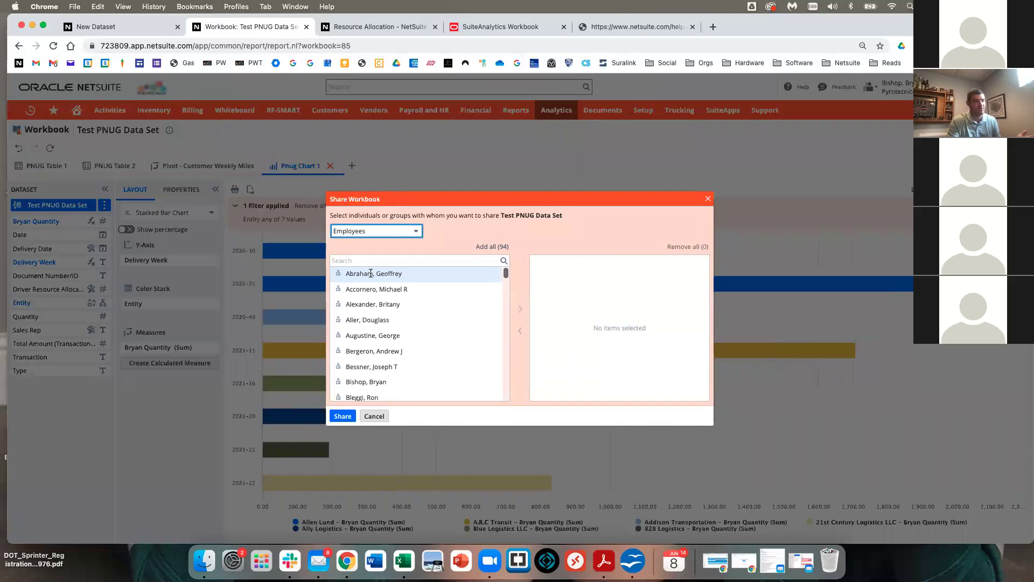
click(391, 233)
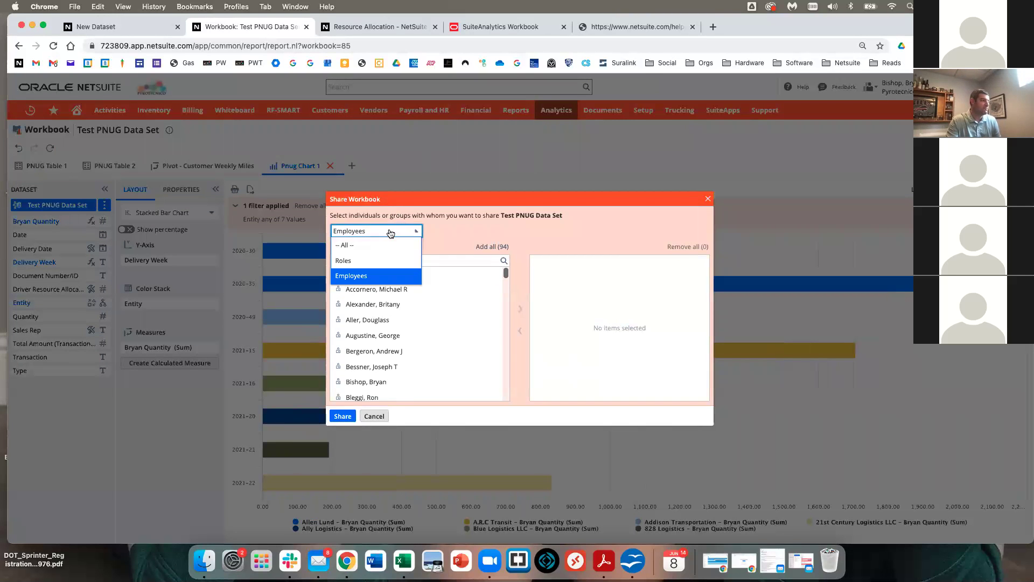
click(361, 260)
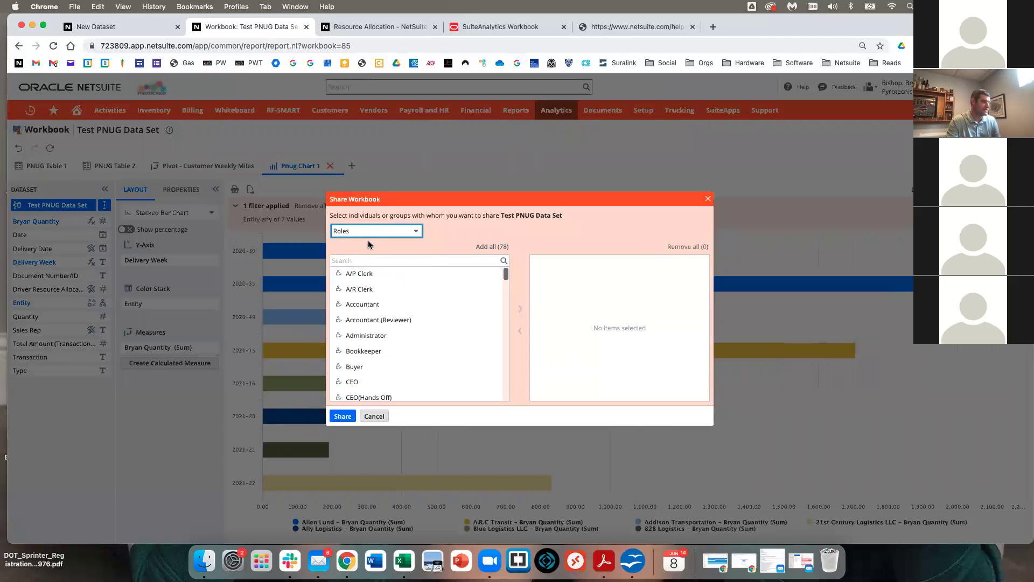
scroll(421, 380, down, 3)
scroll(421, 380, down, 3)
scroll(417, 380, up, 5)
scroll(417, 380, down, 1)
scroll(417, 380, down, 10)
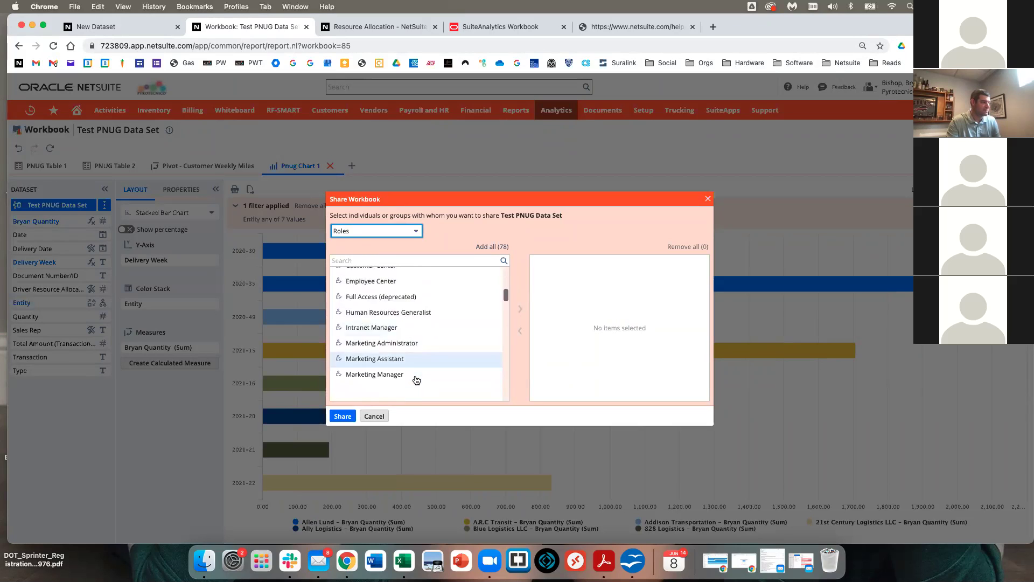
double_click(388, 331)
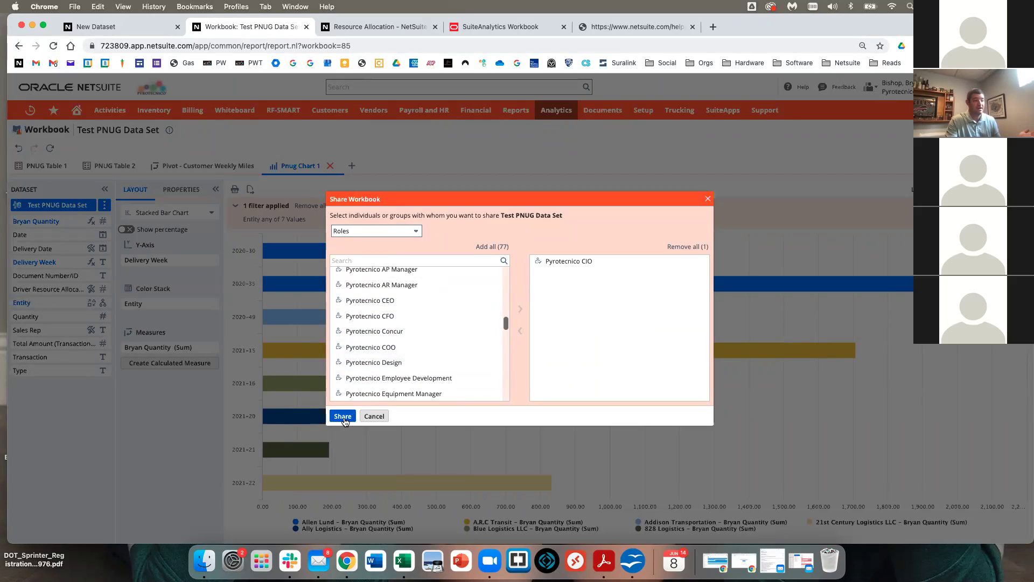
click(342, 417)
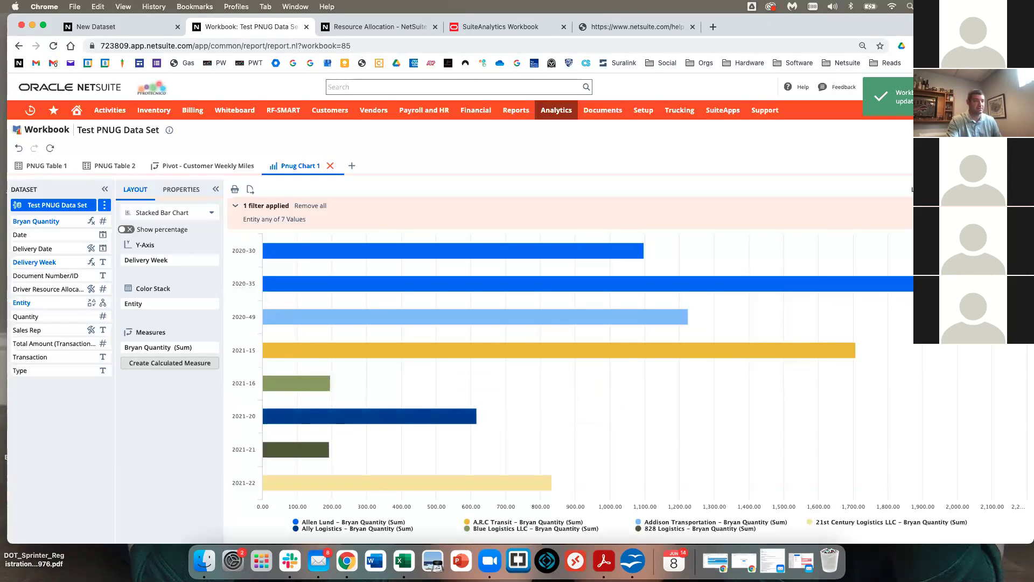
Remove Pyrotecnico CIO from the sharing list and save with no recipients.
click(888, 163)
click(387, 234)
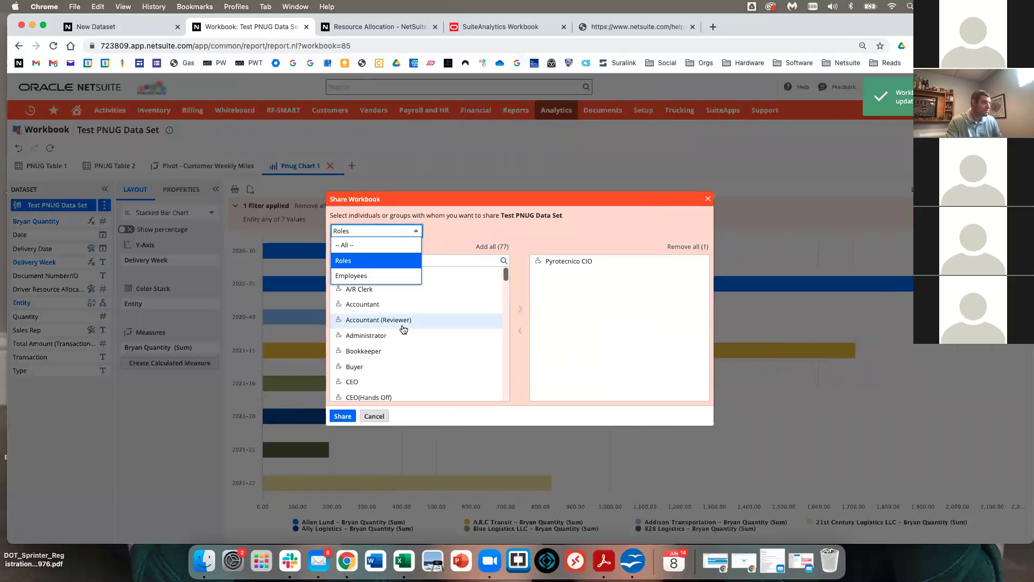
scroll(426, 331, down, 1)
click(578, 262)
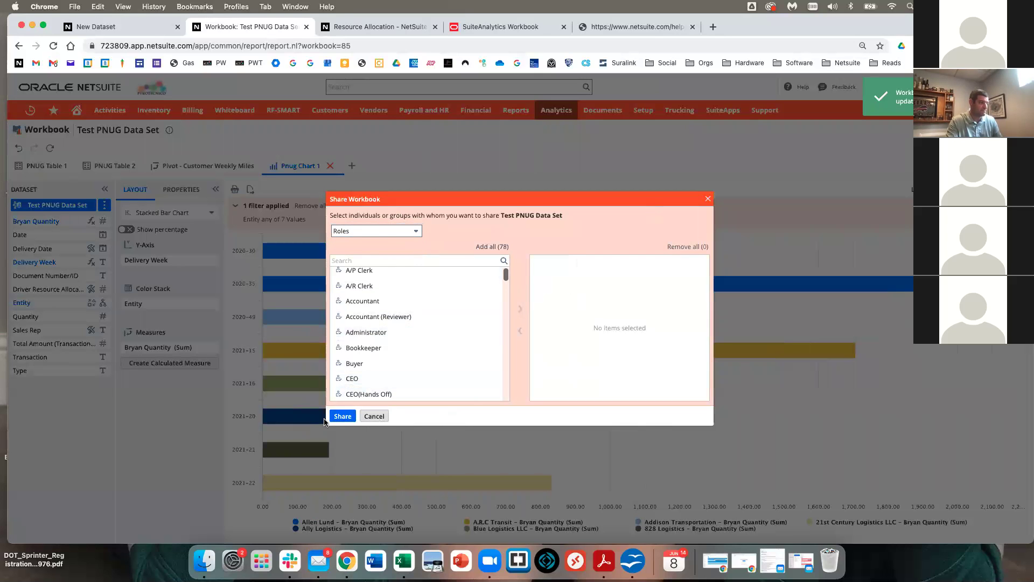
click(342, 418)
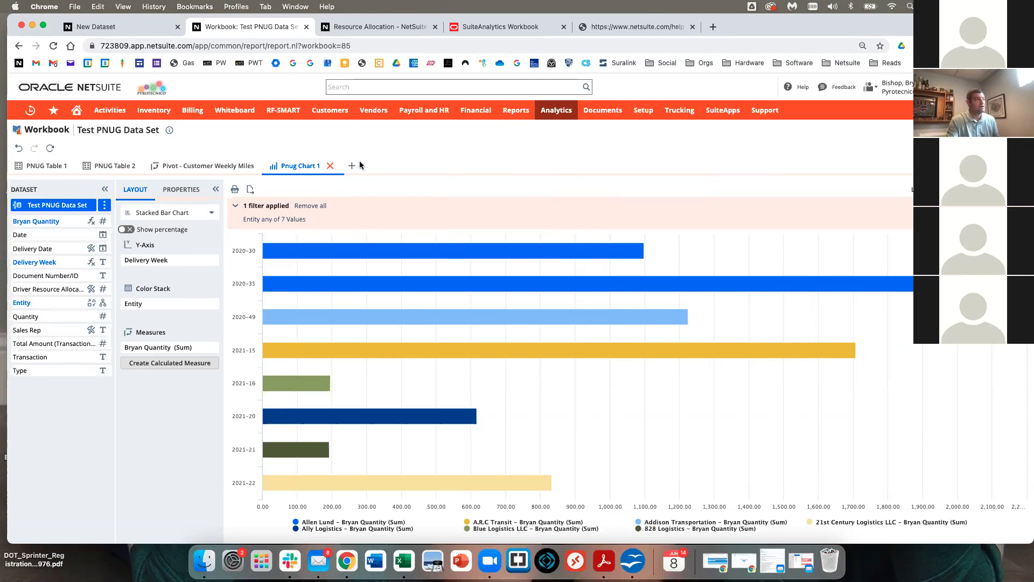
mouse_move(77, 110)
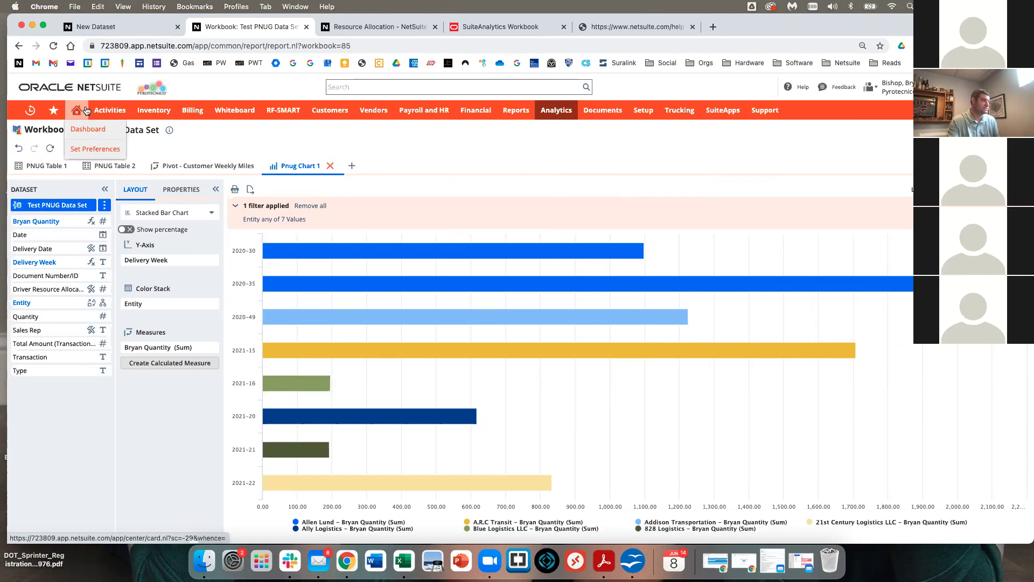
On the Trucking dashboard, add an Analytics portlet through Personalize and open its setup.
click(676, 113)
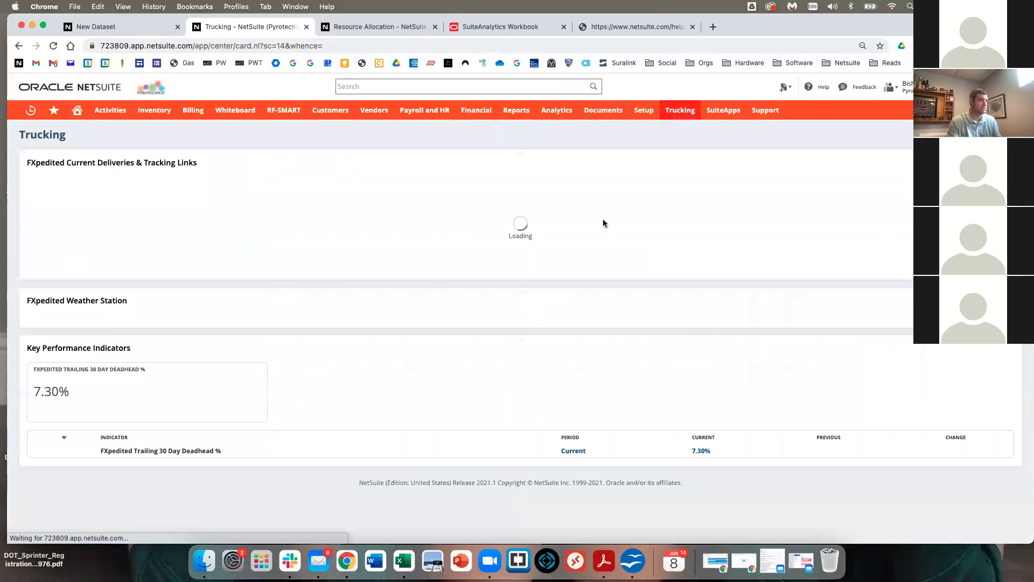
scroll(333, 275, down, 10)
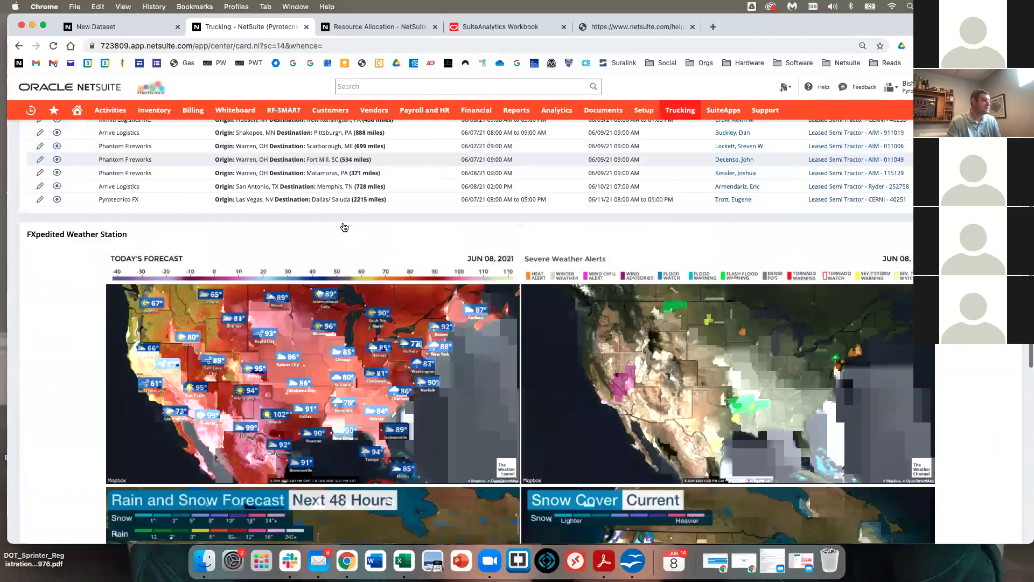
scroll(367, 82, up, 10)
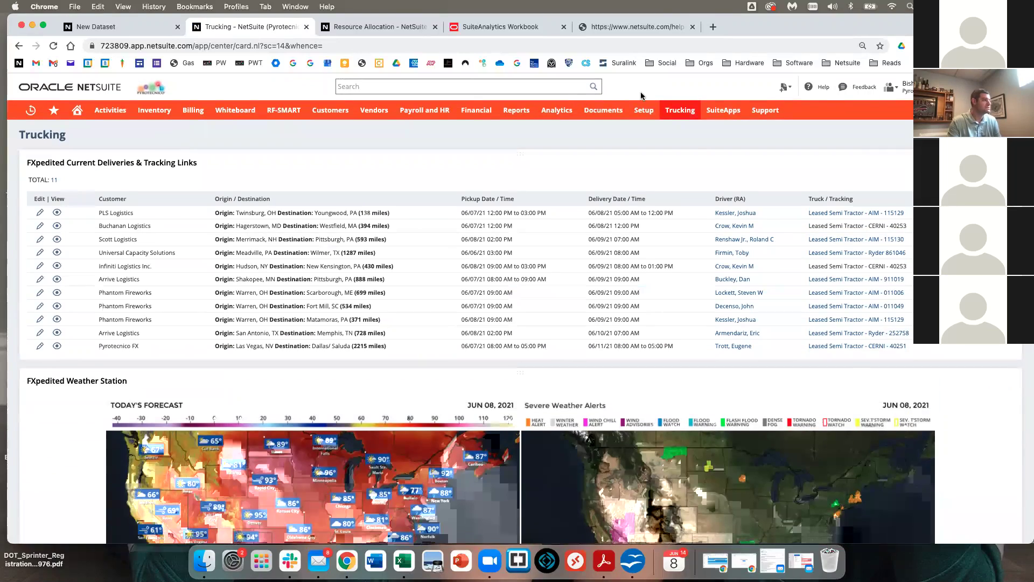
click(999, 135)
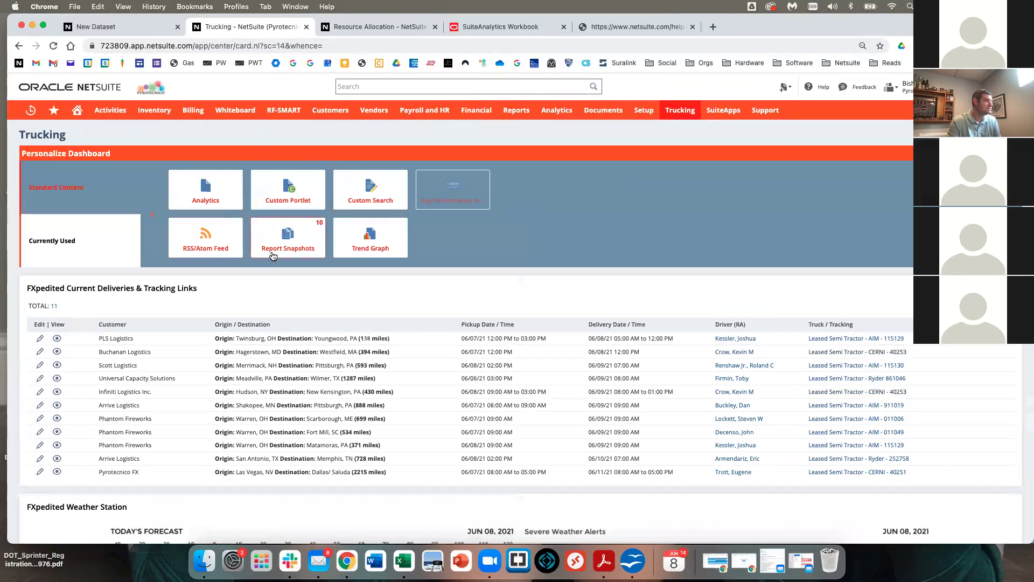
click(210, 196)
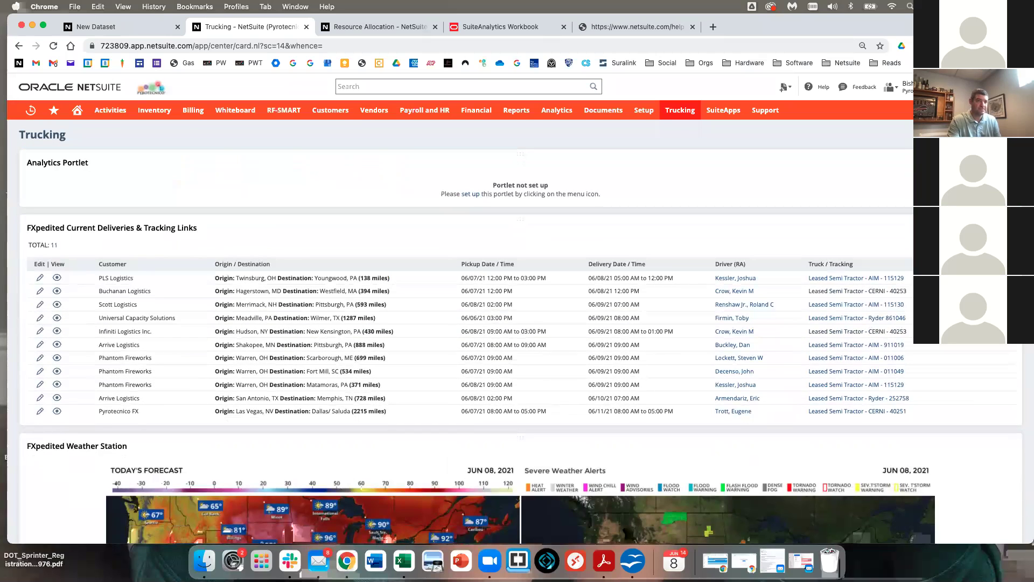
click(469, 194)
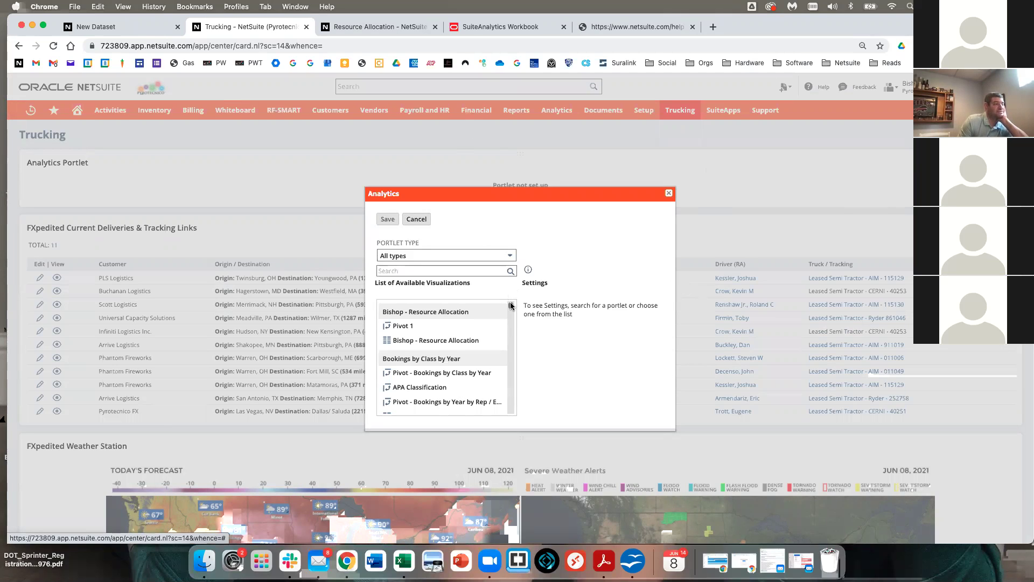
Search the visualizations for 'PN' and select Pnug Chart 1 for the portlet.
scroll(510, 310, down, 3)
drag(511, 310, 502, 368)
scroll(503, 363, up, 5)
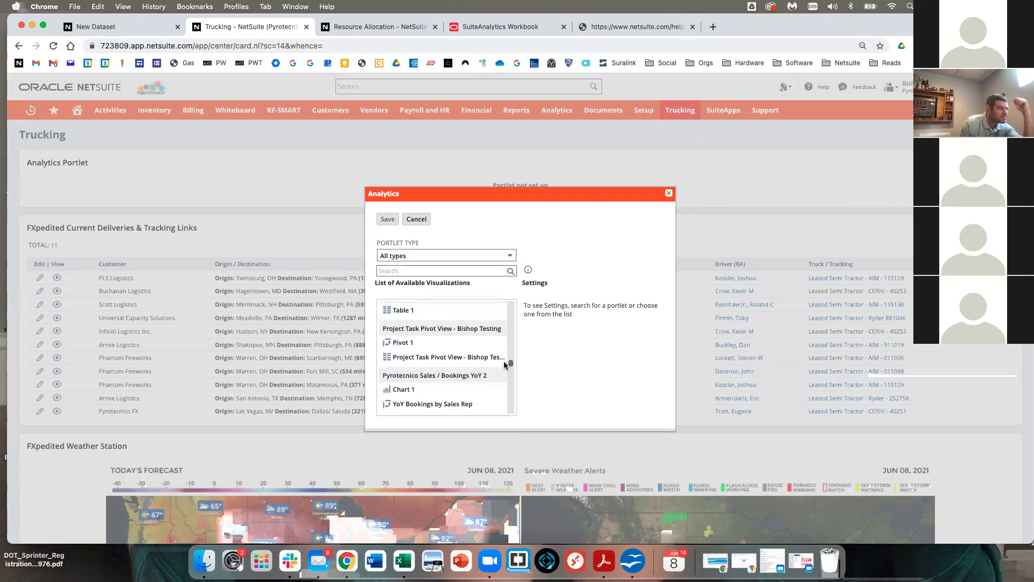
scroll(504, 358, down, 2)
scroll(504, 364, down, 10)
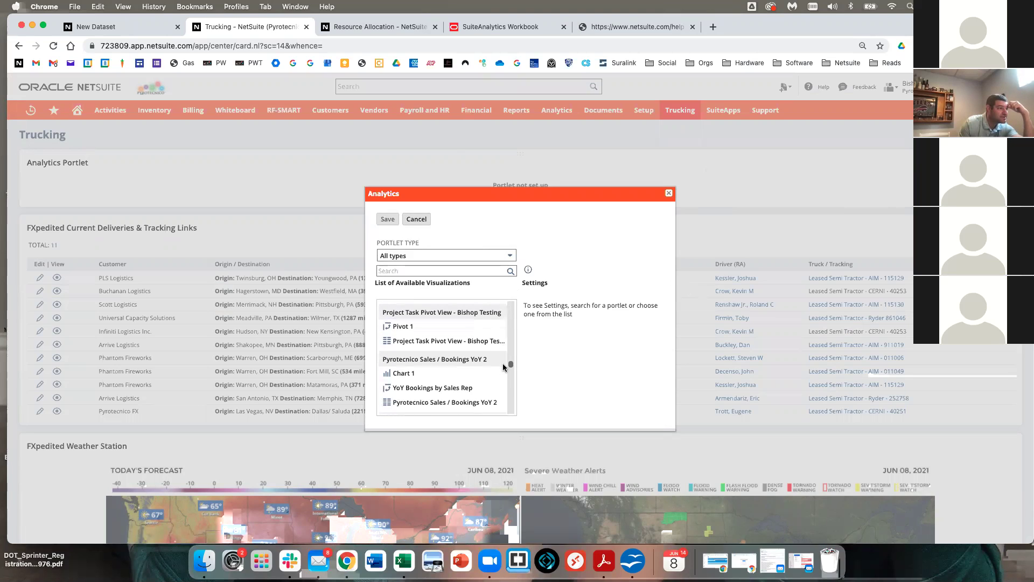
scroll(500, 381, up, 2)
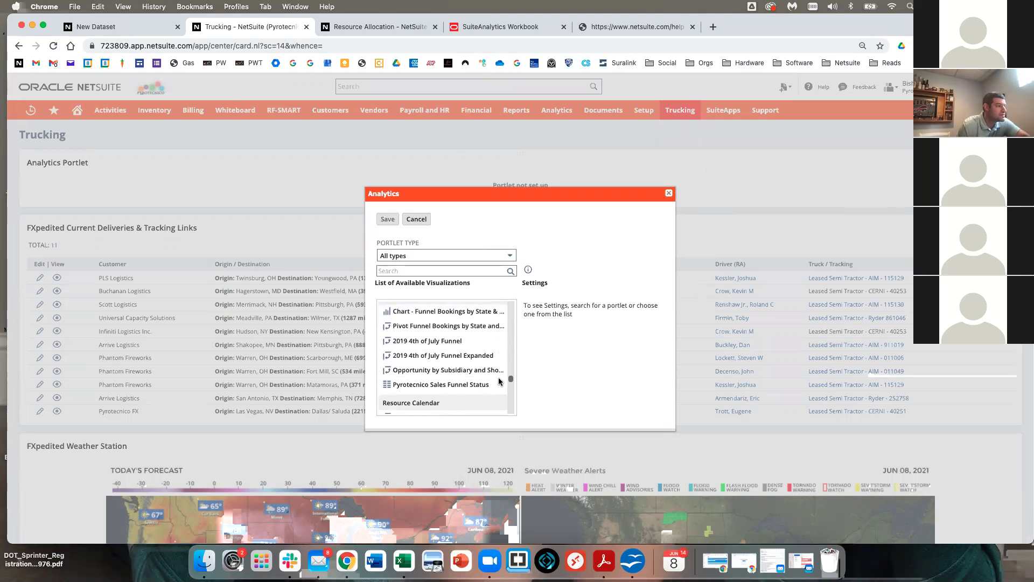
scroll(501, 379, up, 5)
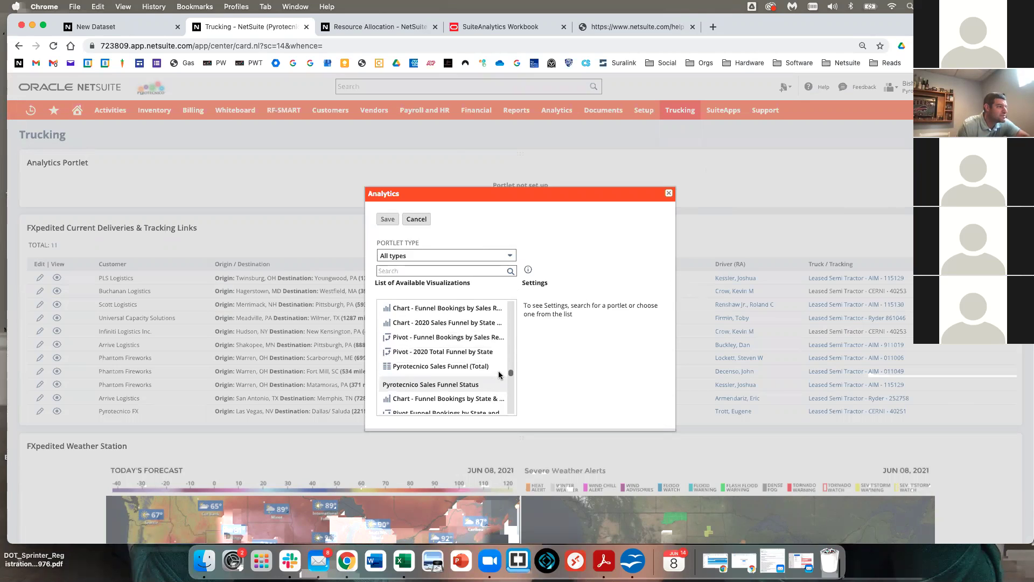
scroll(500, 370, up, 5)
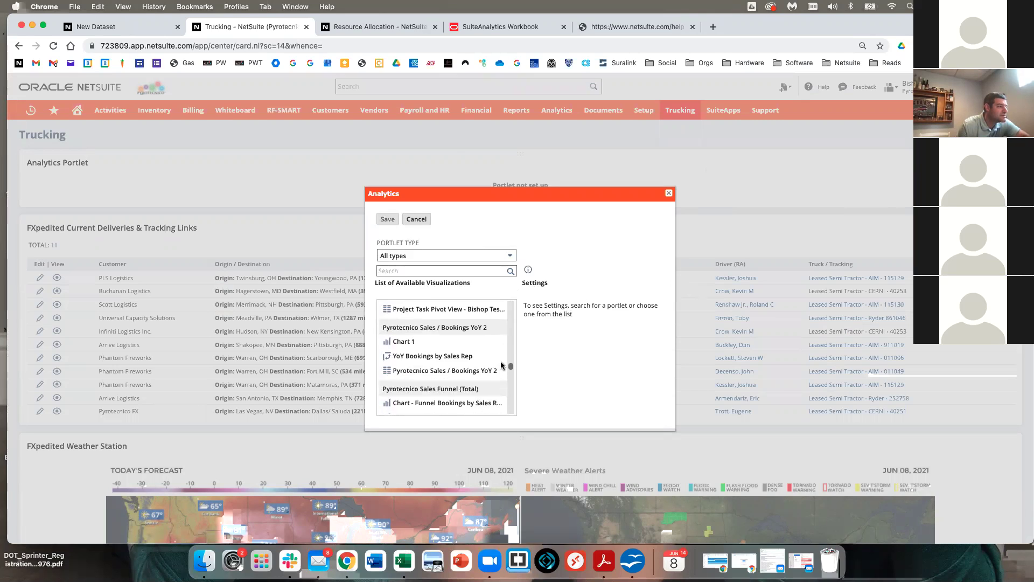
scroll(502, 361, up, 5)
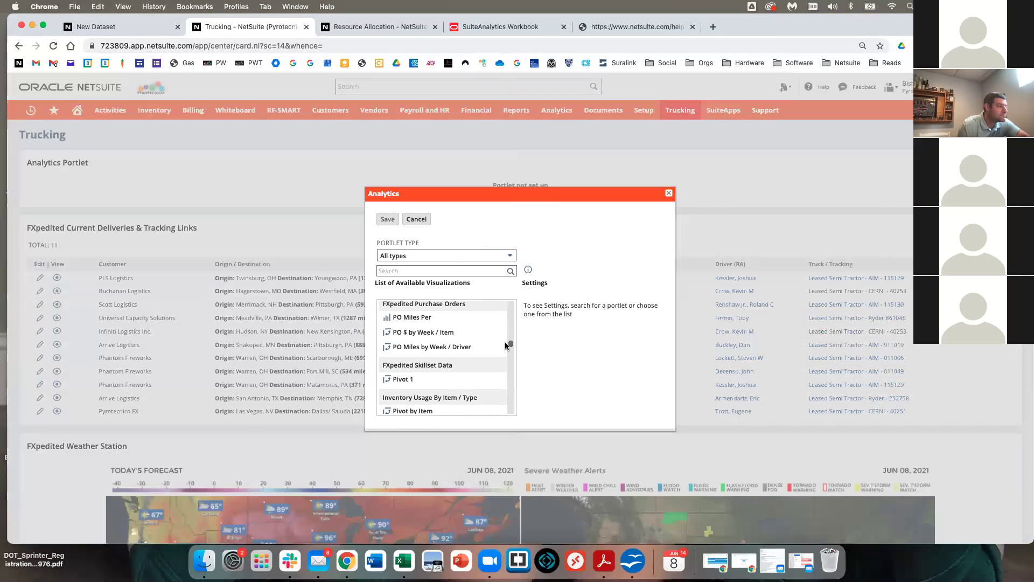
drag(506, 337, 509, 305)
click(439, 271)
text(PN)
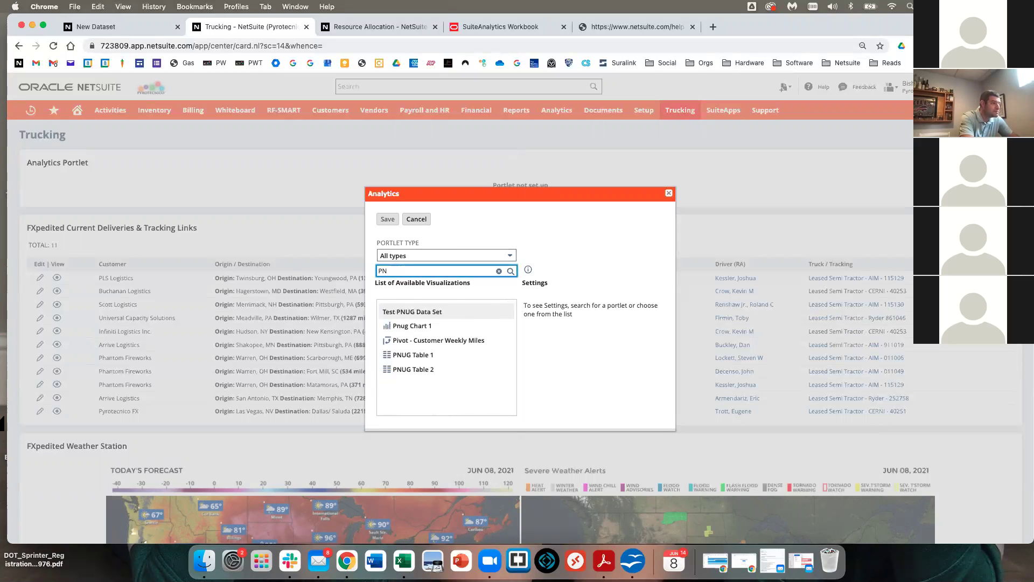
click(383, 311)
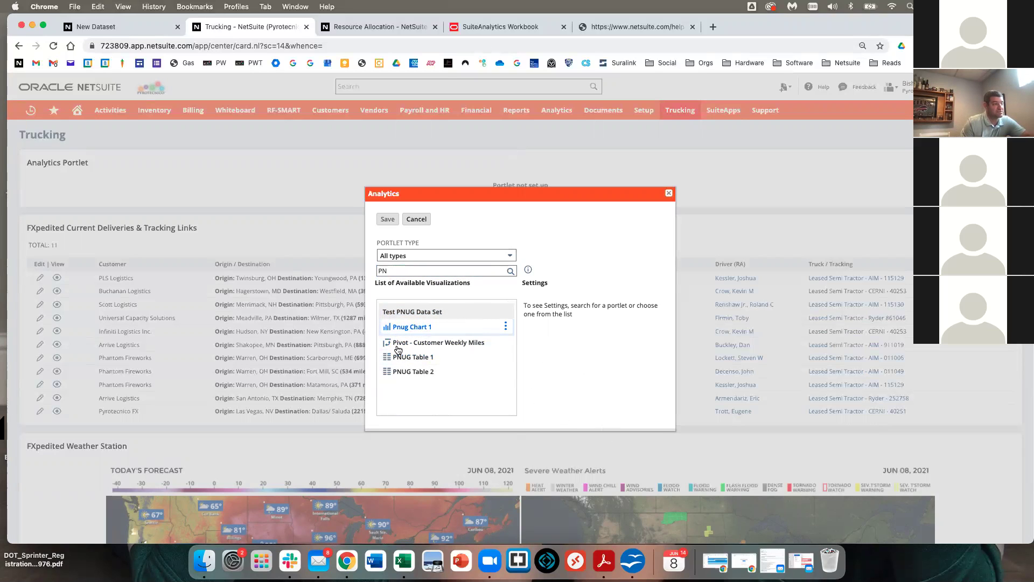
click(421, 328)
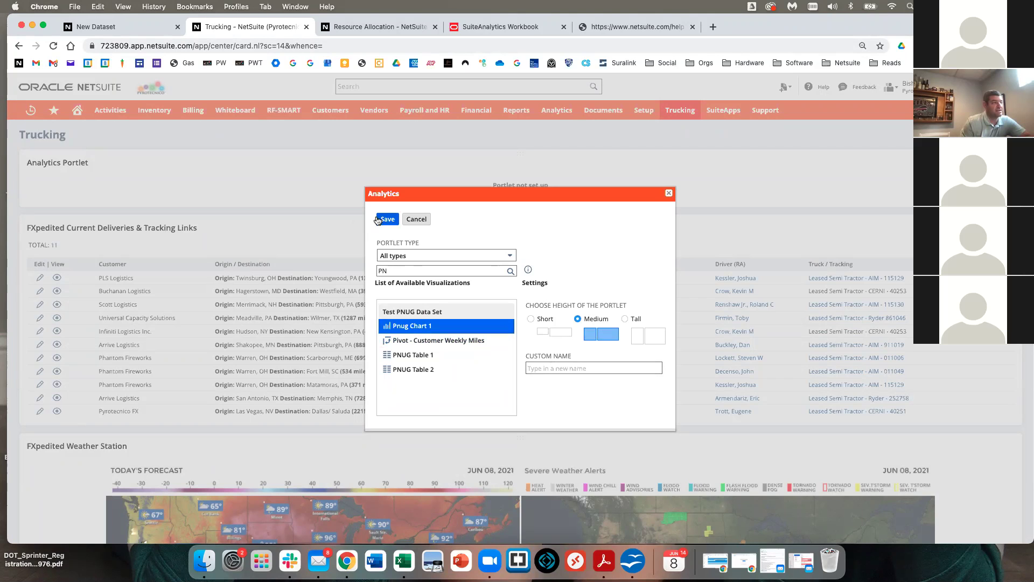
Give the portlet the custom name 'PNUG Test' and save it.
click(544, 371)
text(PNUG Test)
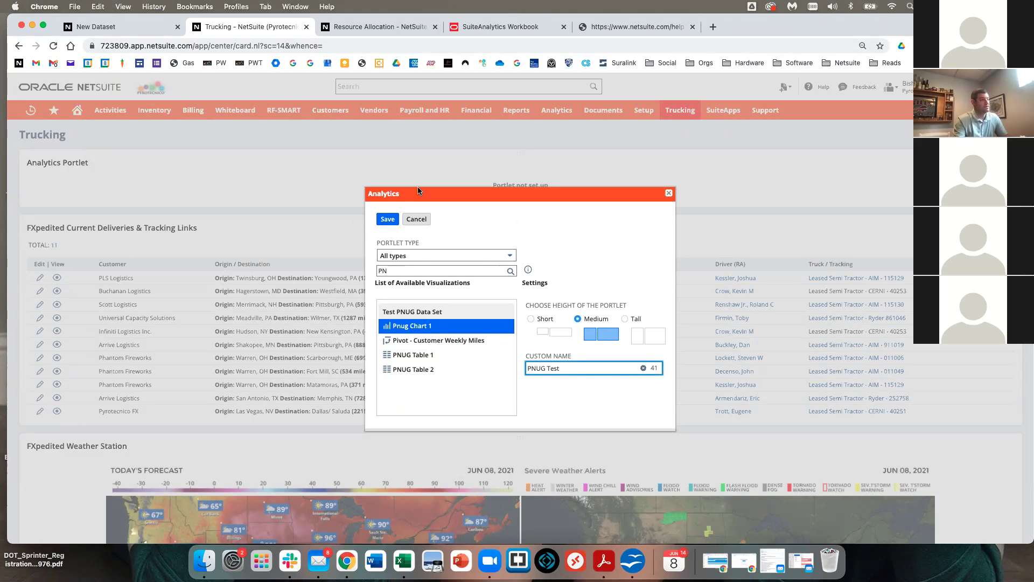
click(387, 219)
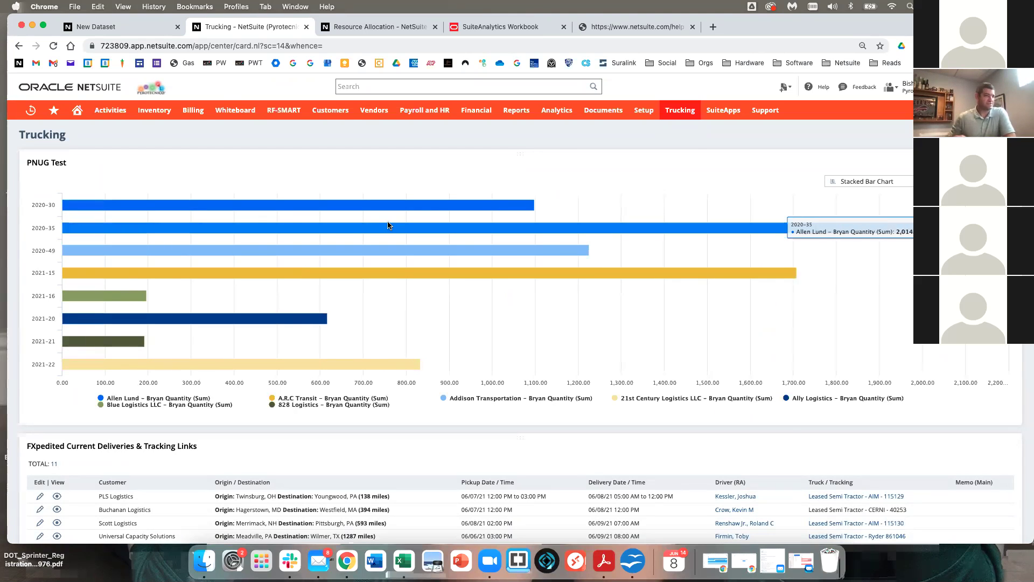
mouse_move(322, 365)
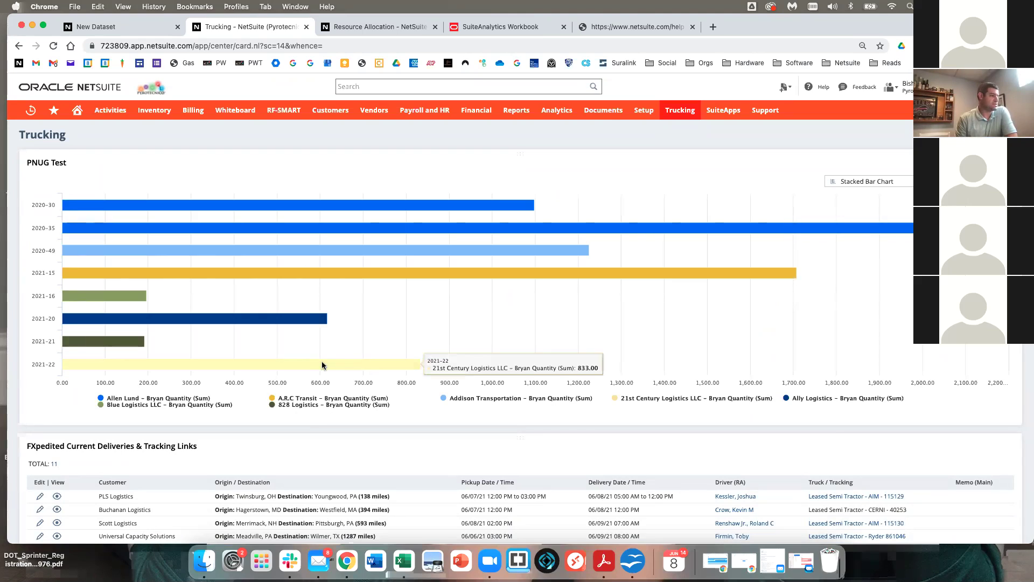
mouse_move(522, 271)
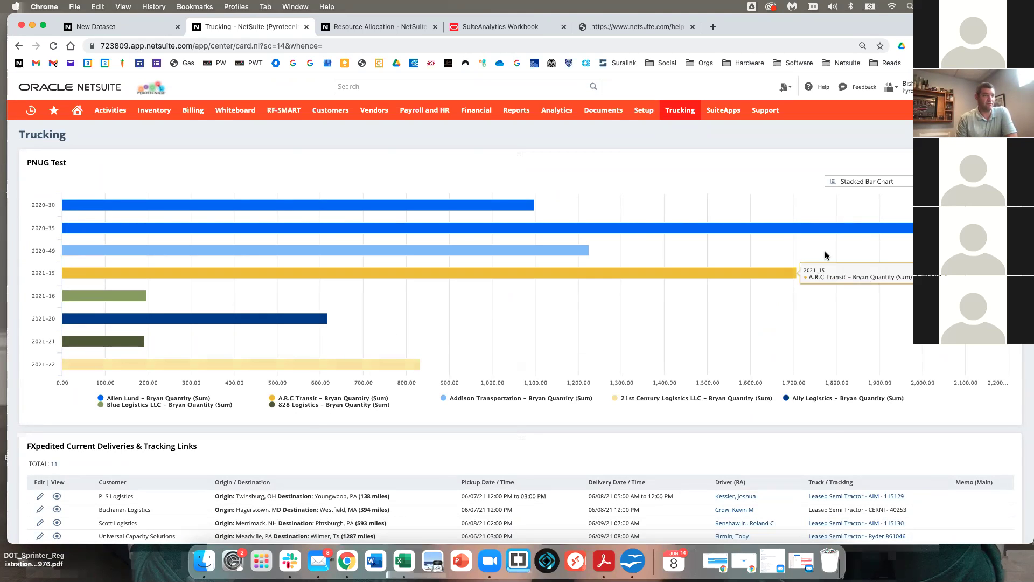
mouse_move(765, 231)
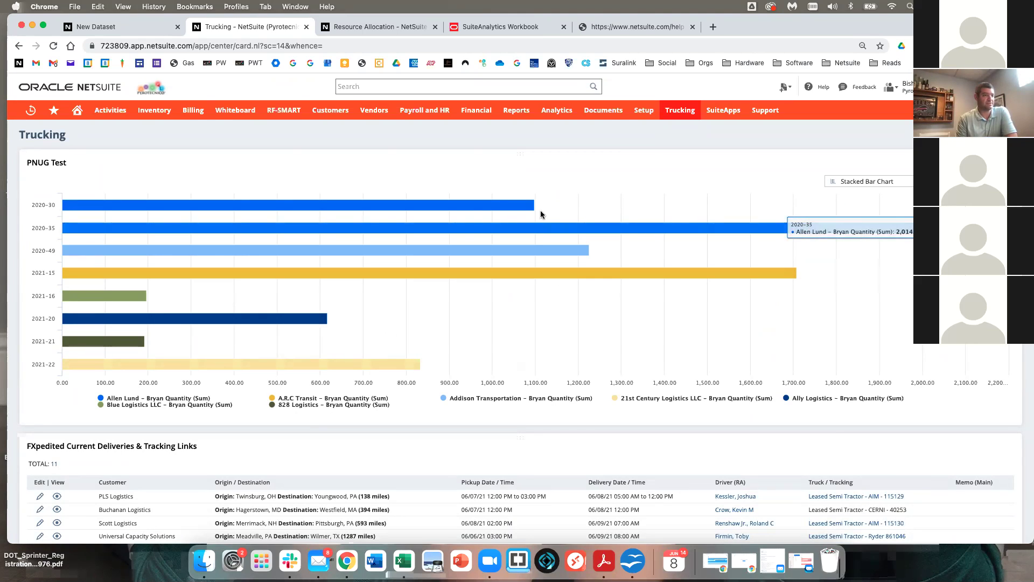
mouse_move(531, 205)
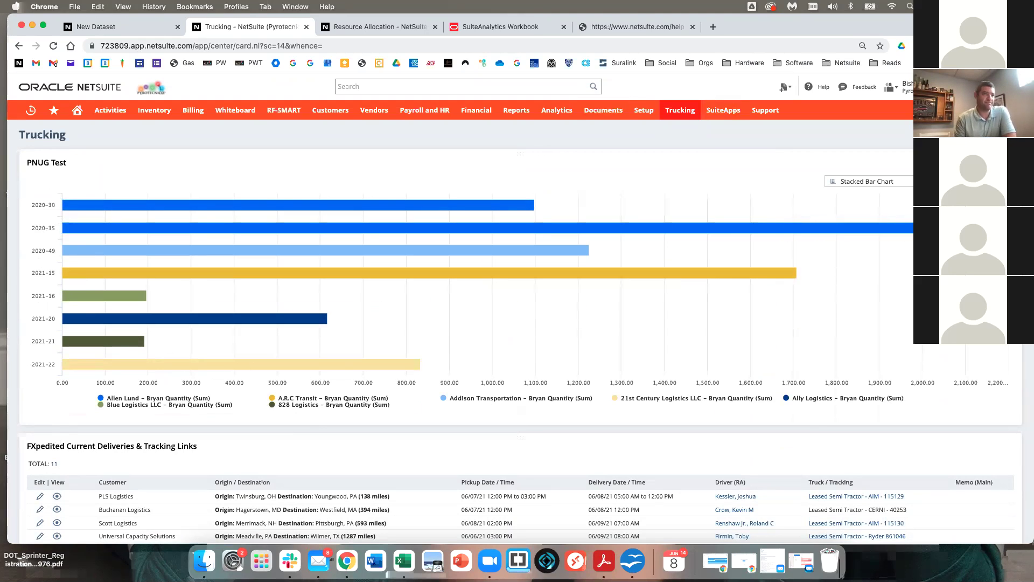
click(867, 182)
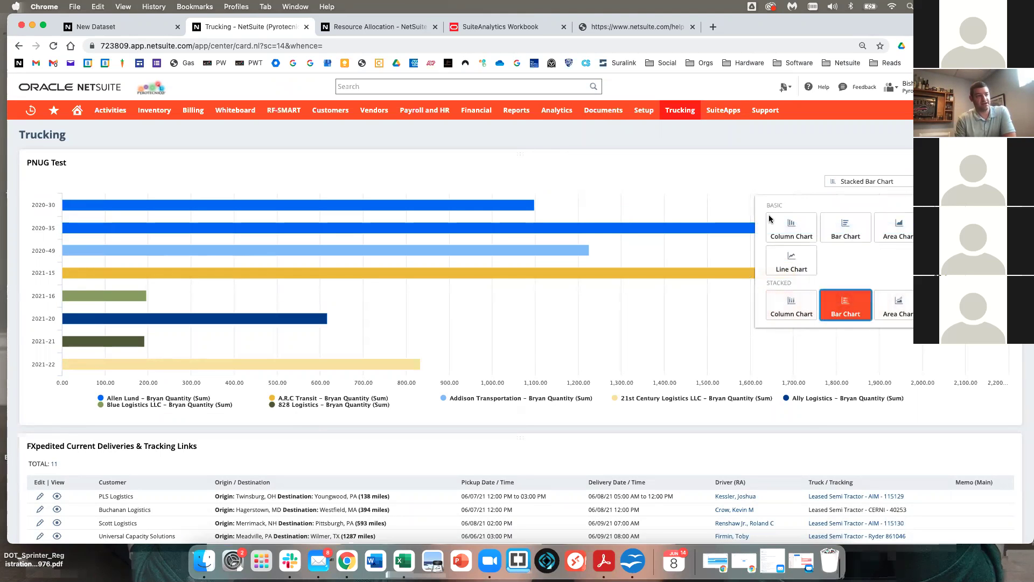
click(874, 167)
drag(873, 170, 873, 164)
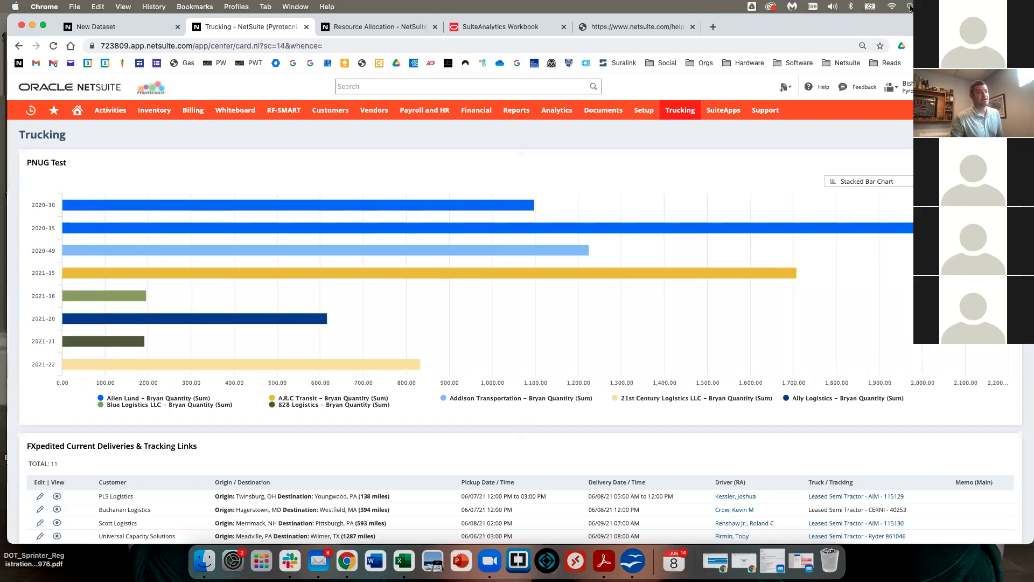
Add another Analytics portlet to the Trucking dashboard and open its setup.
click(1002, 135)
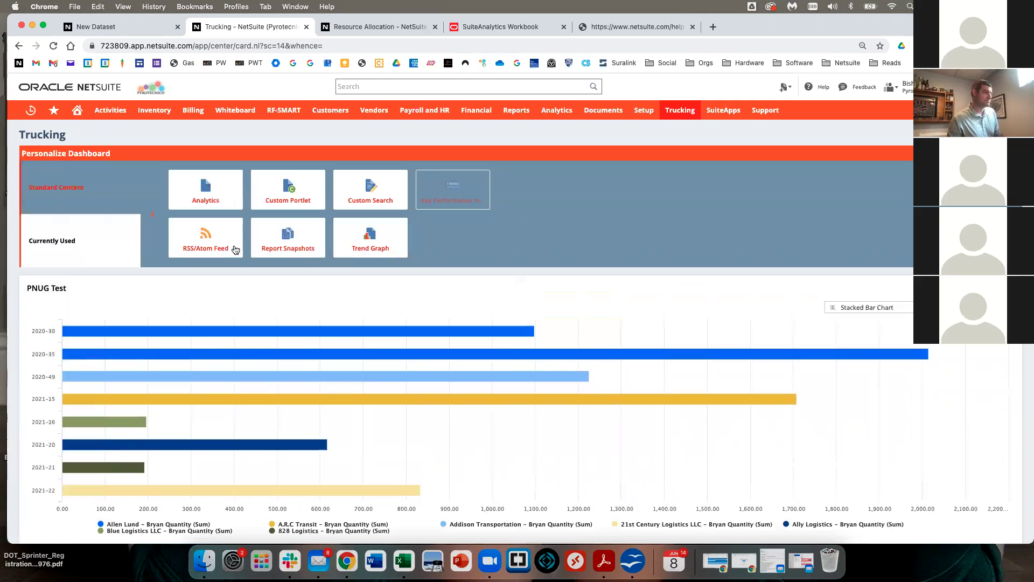
click(213, 200)
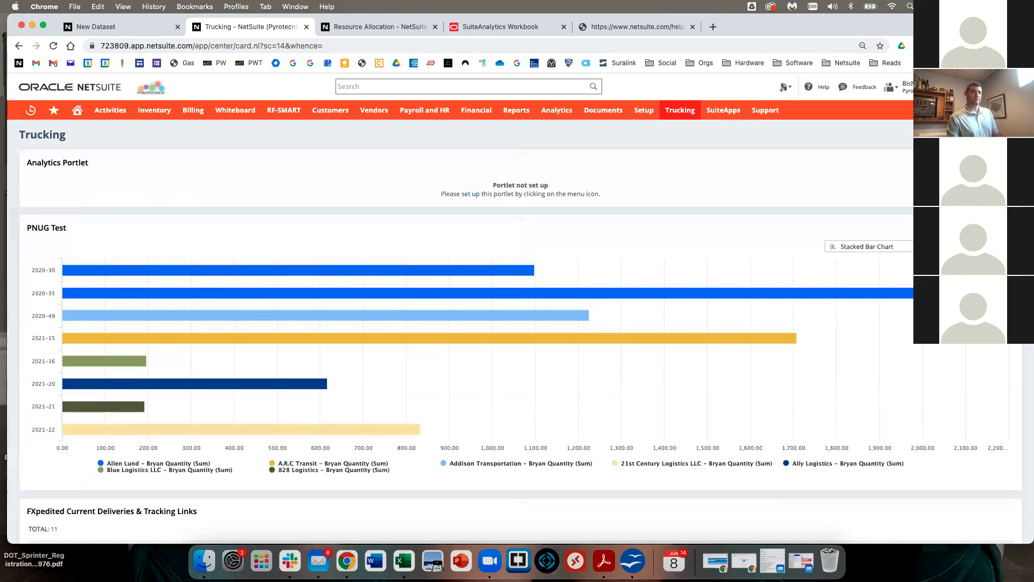
click(471, 194)
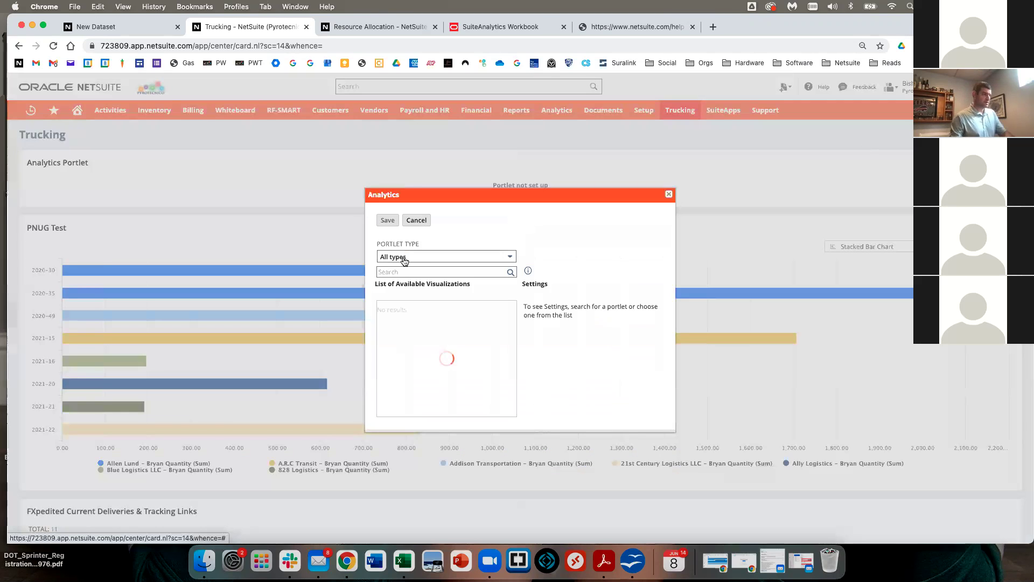
Search 'PNUG', pick Pivot - Customer Weekly Miles with 10 visible rows, and save.
click(418, 272)
text(PNU)
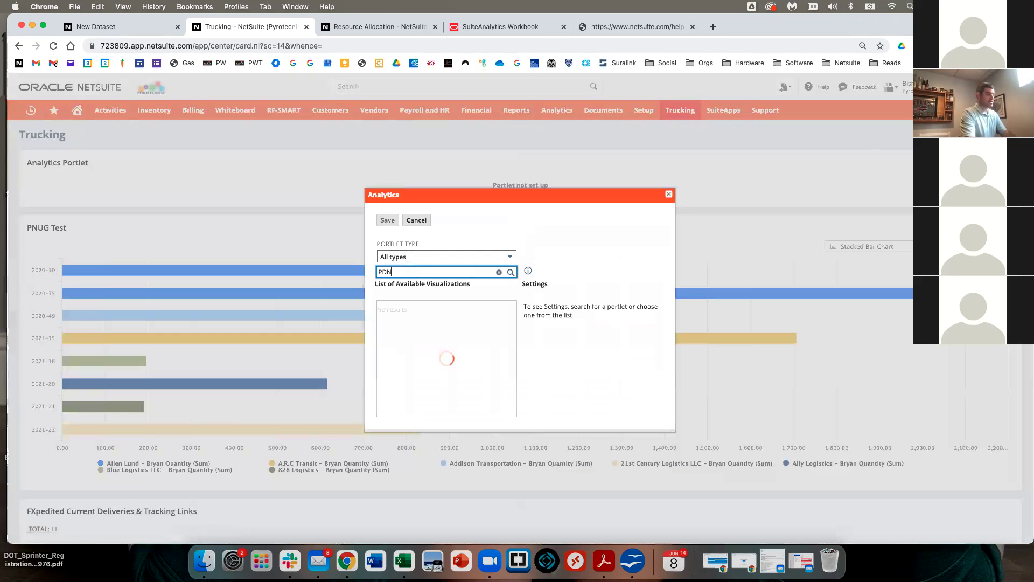
text(G)
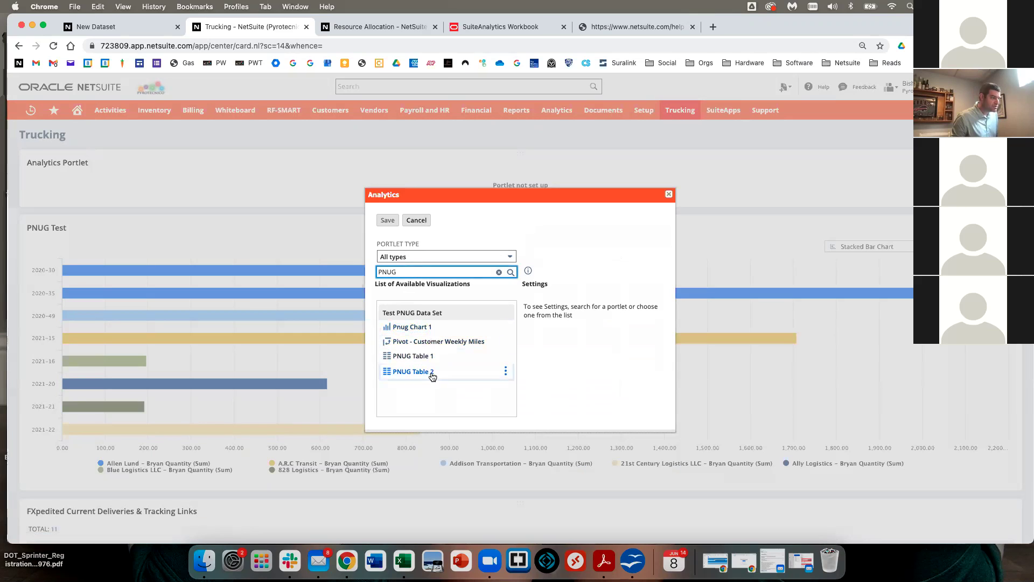
click(426, 342)
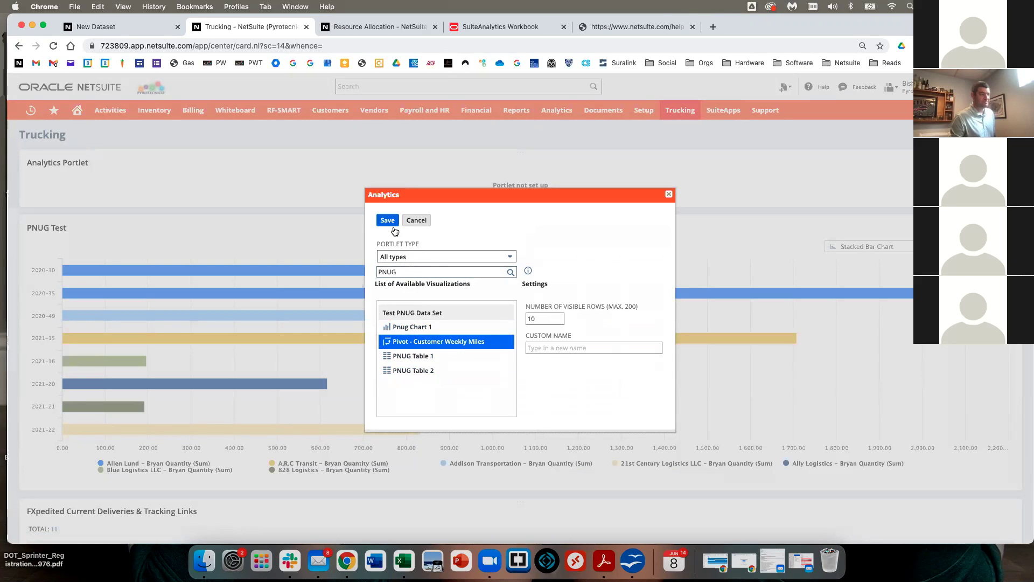
double_click(540, 321)
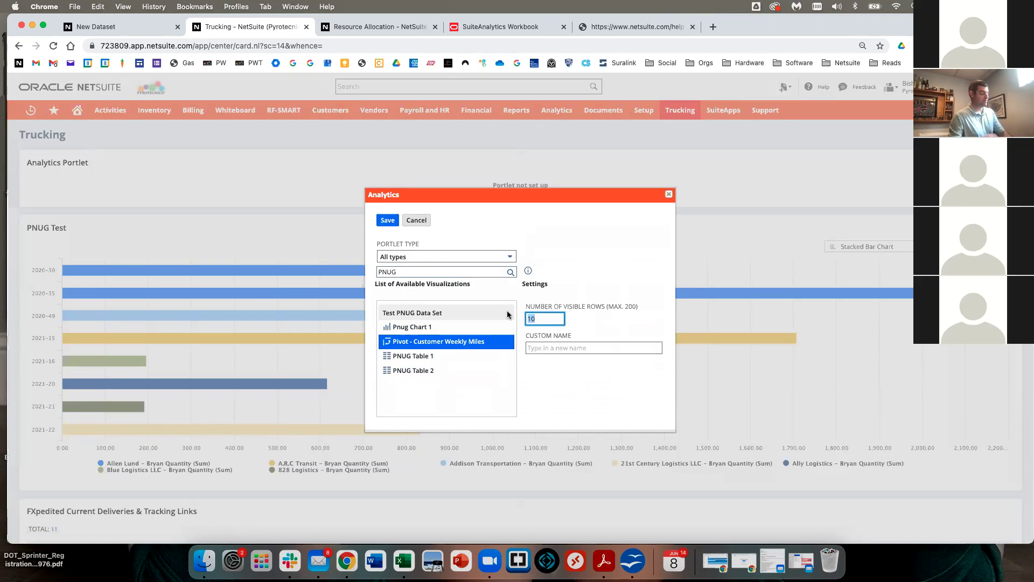
click(388, 220)
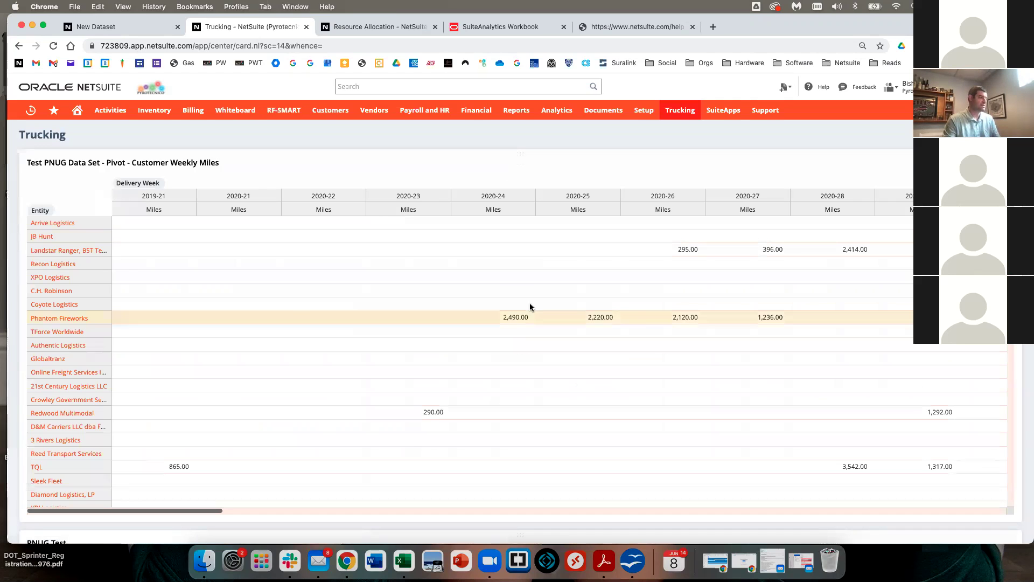
scroll(609, 311, right, 10)
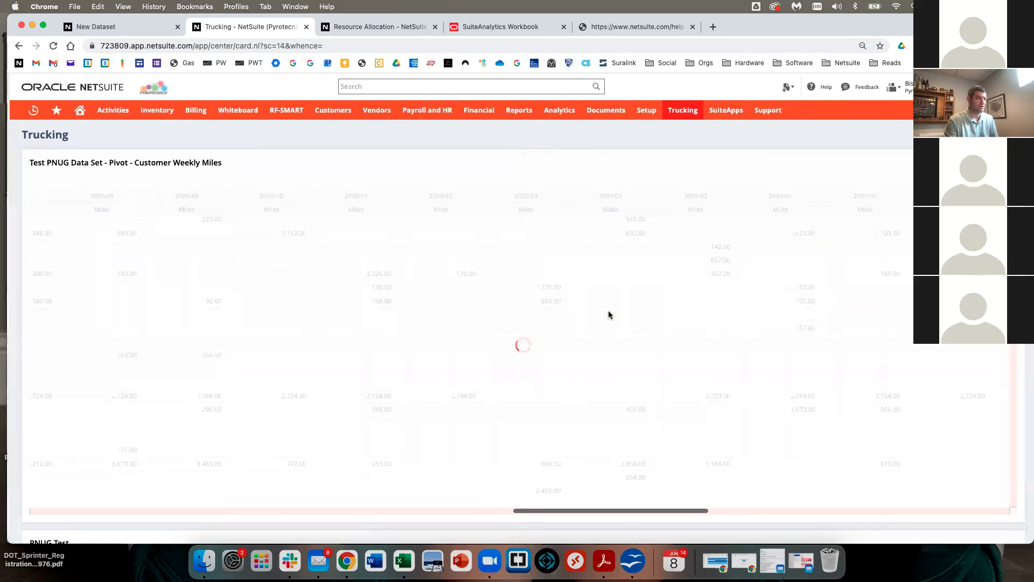
scroll(609, 311, left, 10)
scroll(609, 311, down, 15)
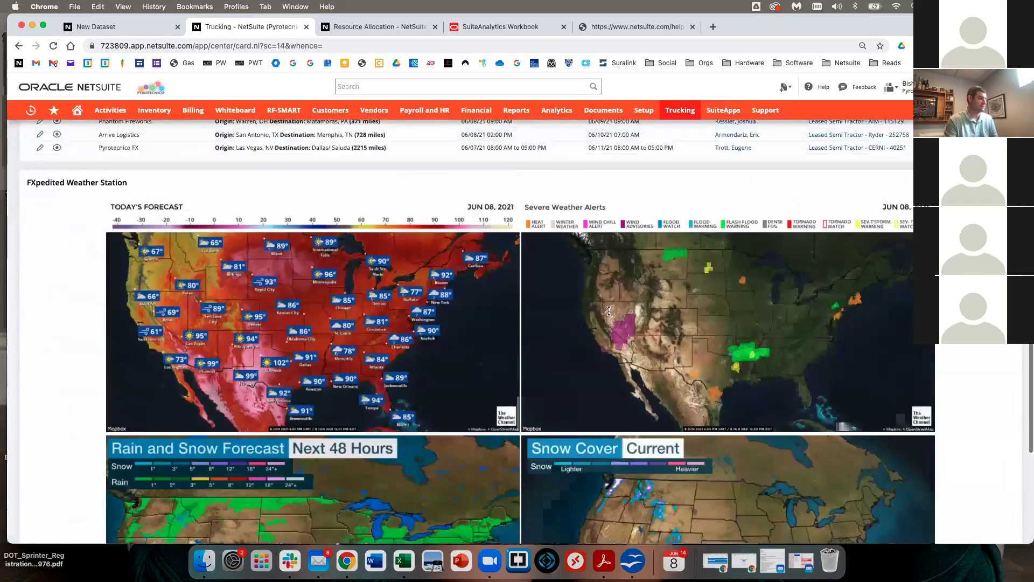
scroll(609, 310, down, 5)
scroll(614, 318, up, 15)
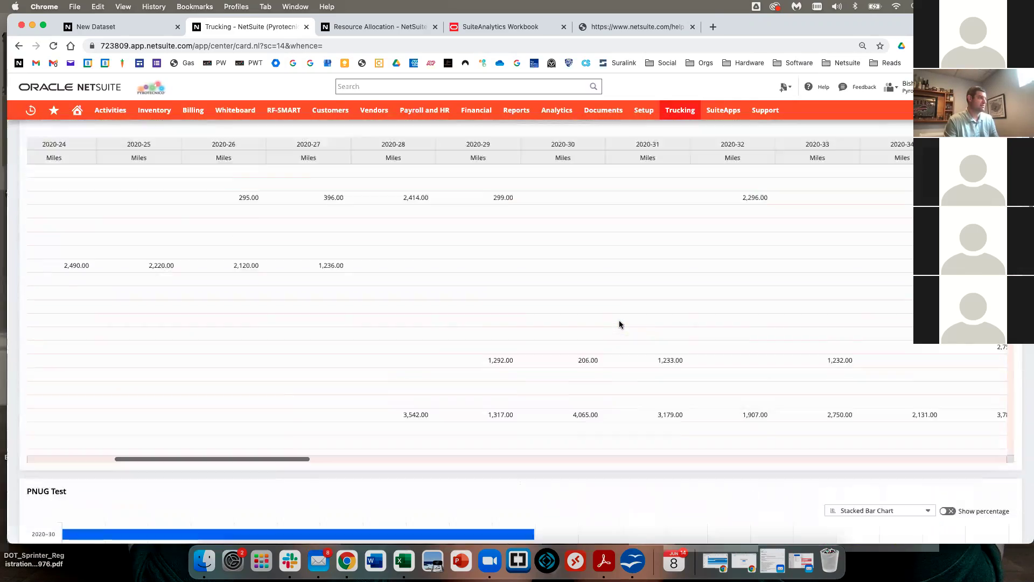
scroll(620, 324, up, 2)
scroll(623, 318, left, 5)
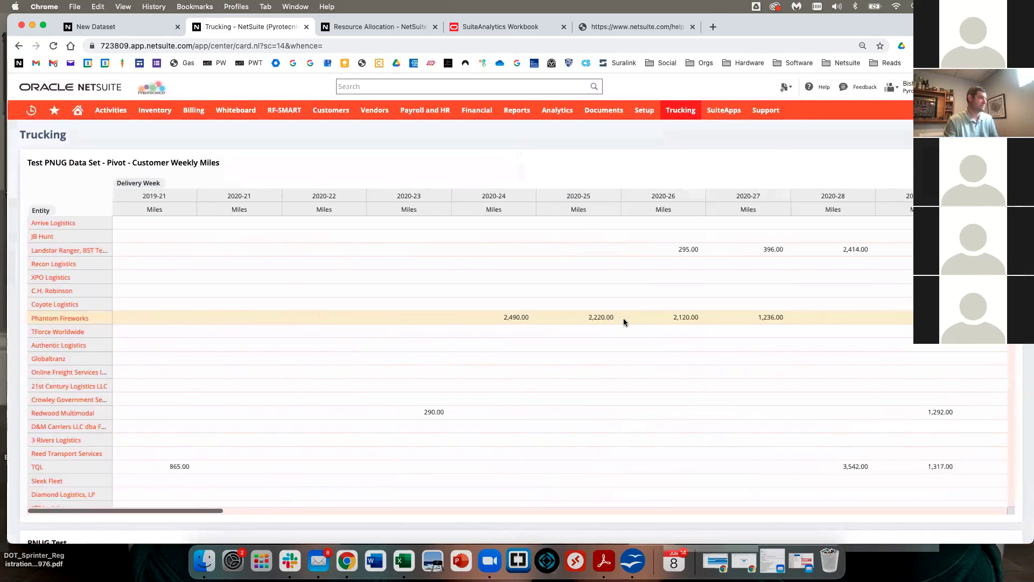
scroll(617, 320, down, 8)
scroll(523, 139, down, 1)
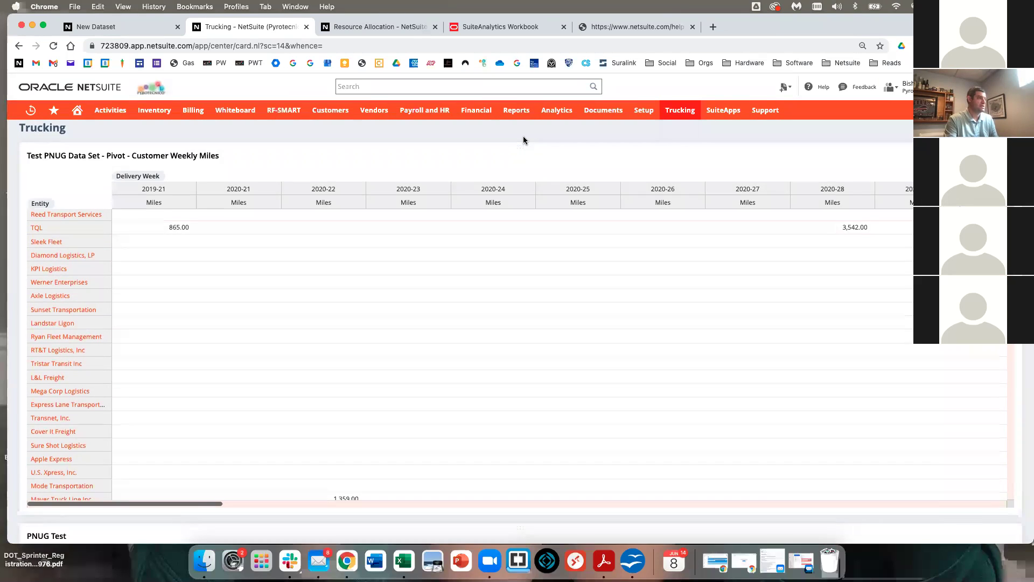
scroll(522, 140, down, 6)
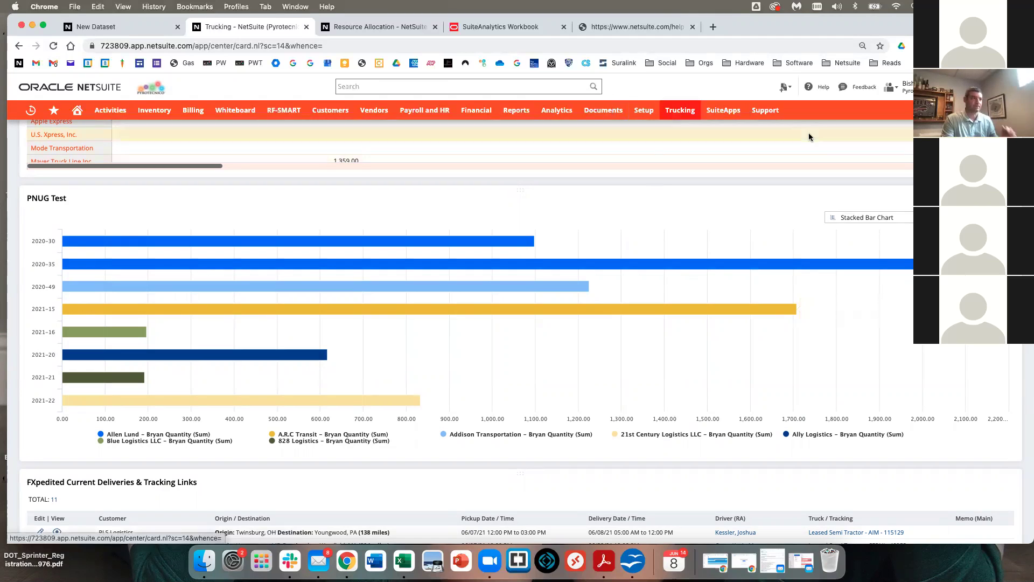
Reload the Trucking dashboard and scroll through its portlets.
click(680, 113)
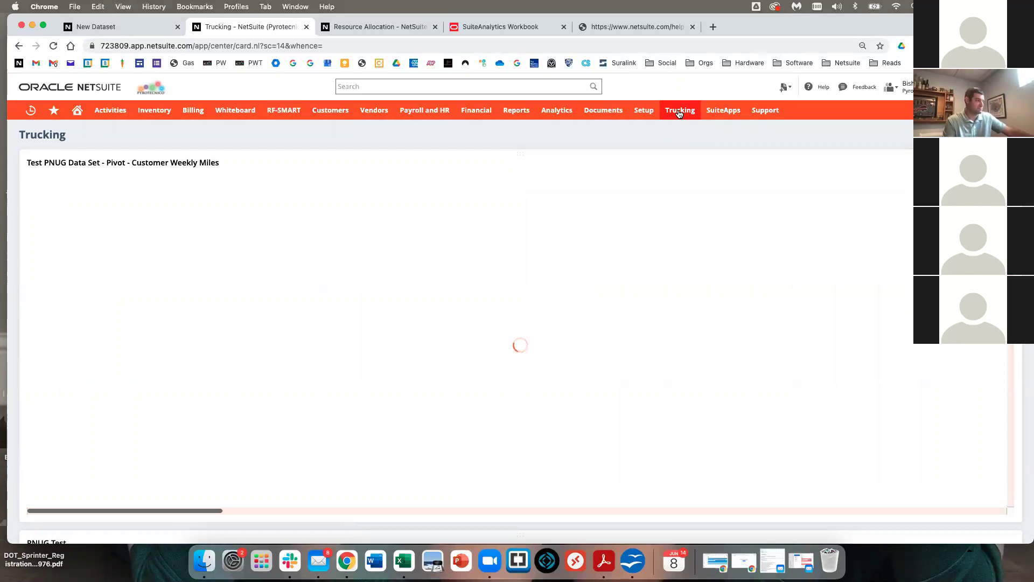
scroll(614, 327, down, 10)
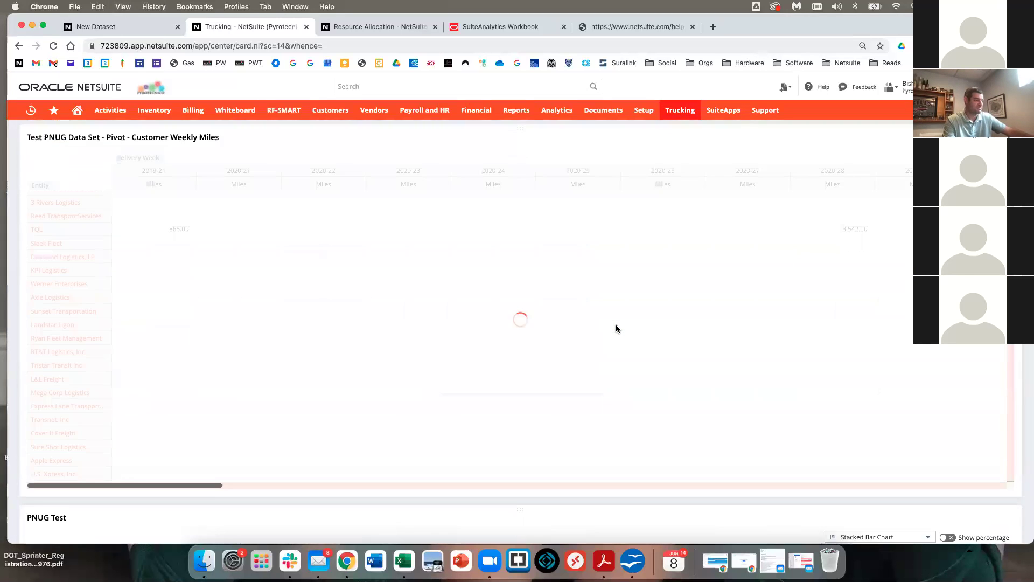
scroll(617, 329, down, 3)
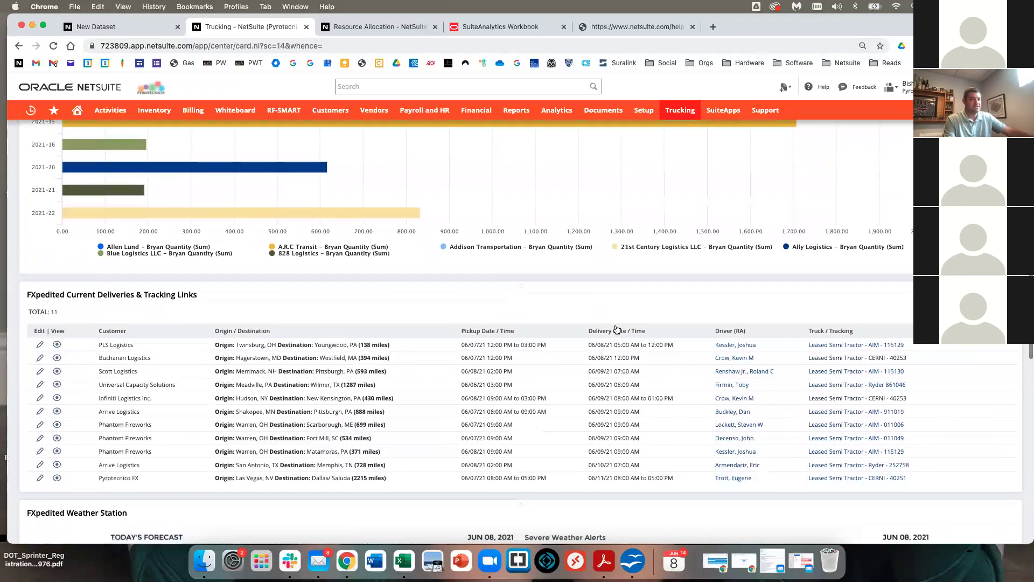
scroll(617, 329, up, 10)
scroll(617, 329, up, 5)
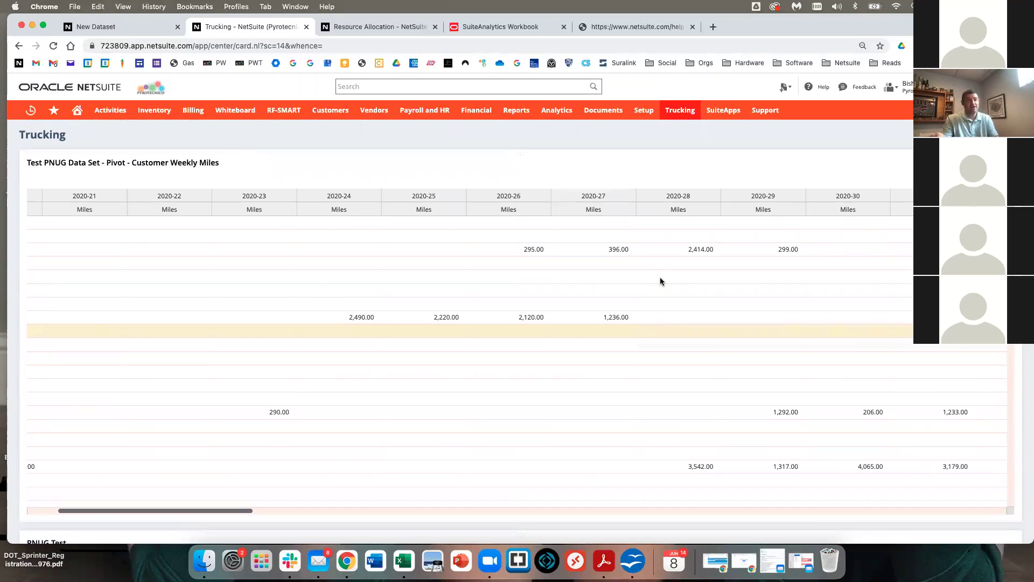
mouse_move(892, 87)
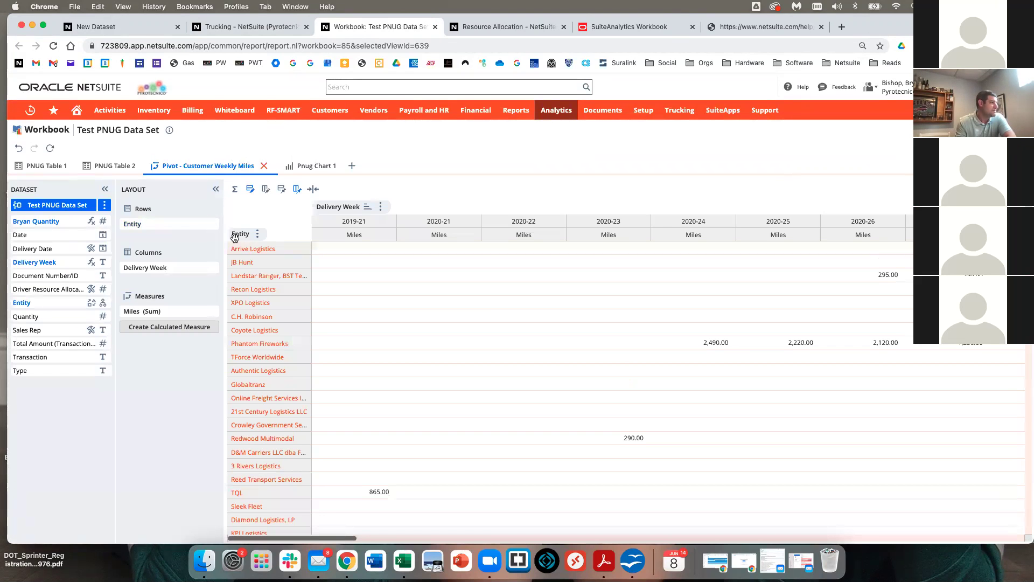
Scroll across the pivot table, then show the Pnug Chart 1 tab.
scroll(267, 260, right, 3)
scroll(433, 273, left, 5)
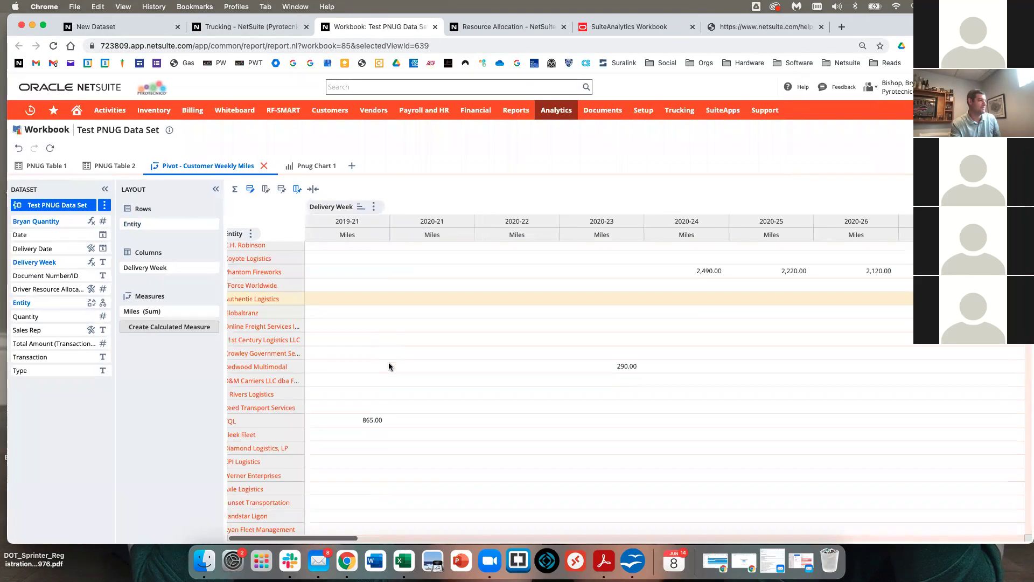
click(301, 167)
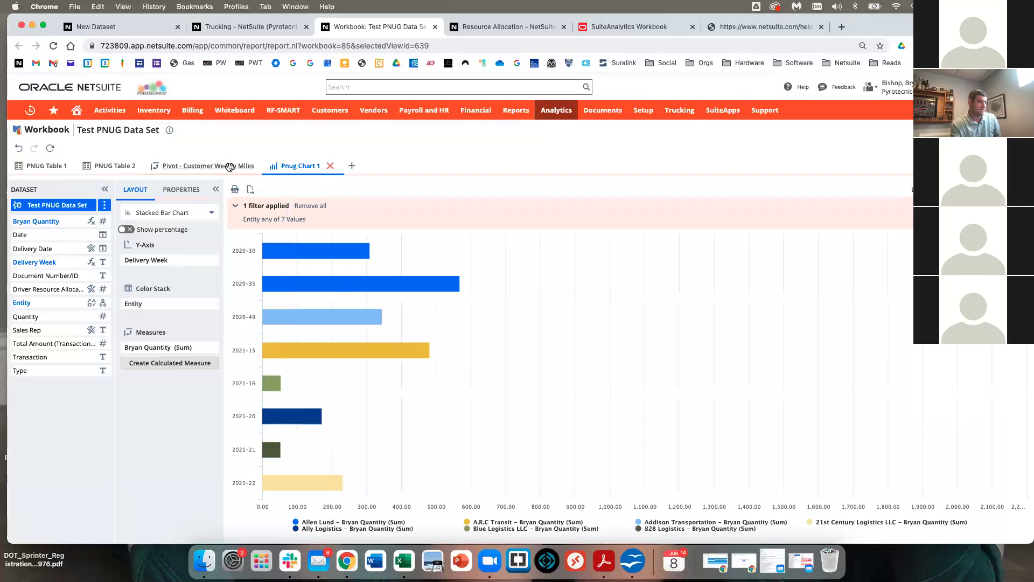
Cancel the chart's clear-cache prompt and return to the Pivot - Customer Weekly Miles tab.
click(915, 189)
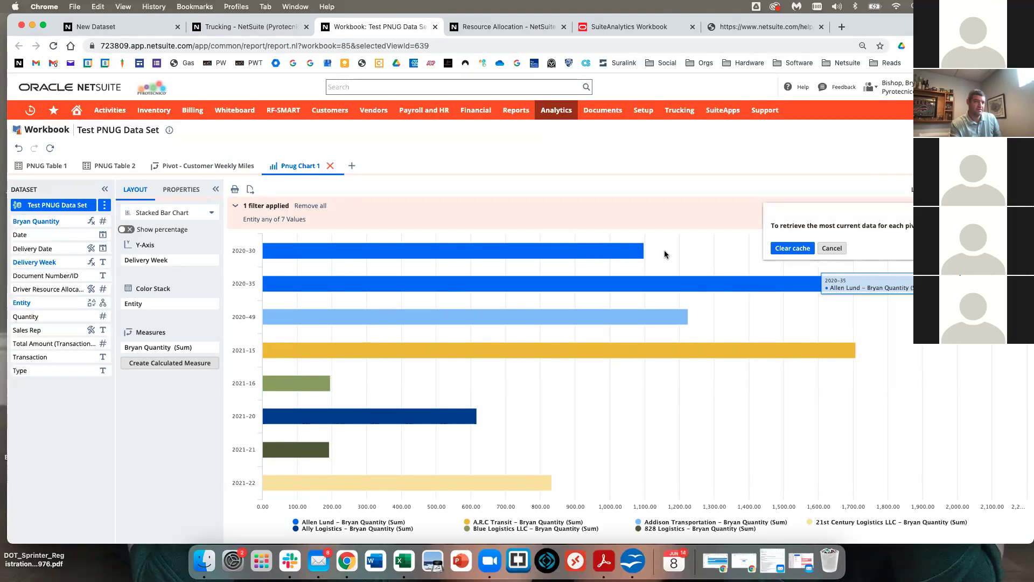
click(832, 248)
right_click(712, 249)
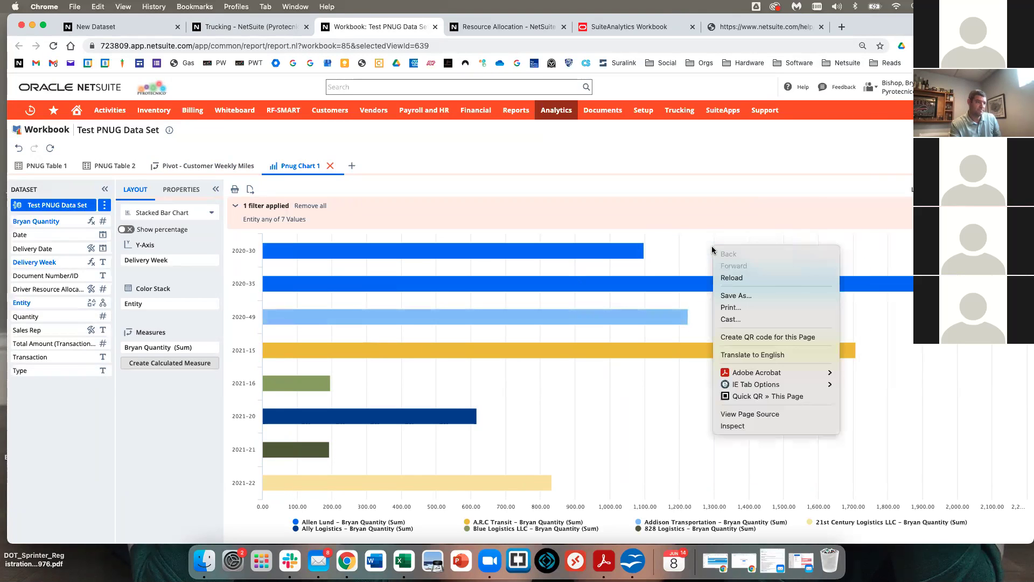
key(Escape)
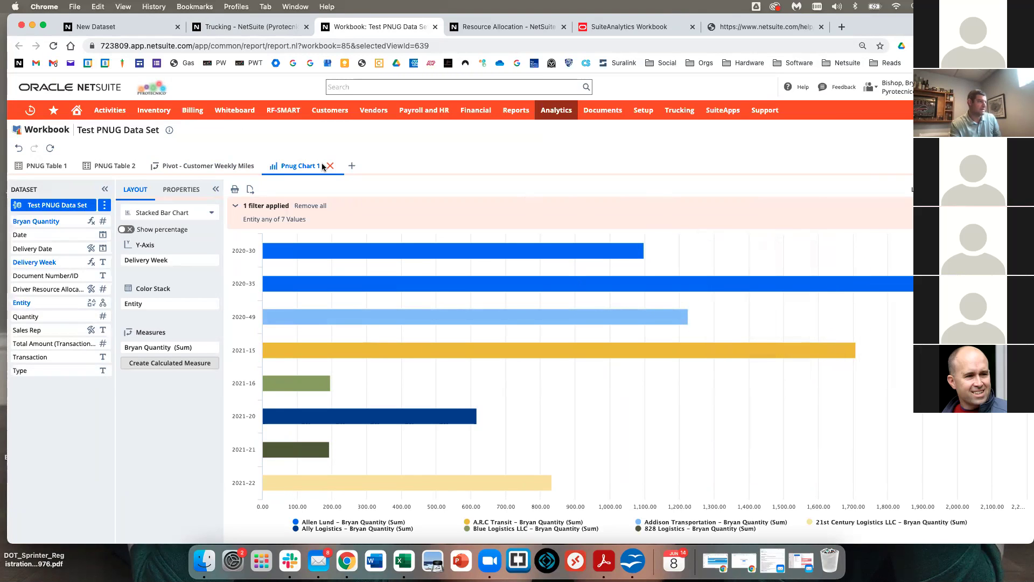
click(210, 166)
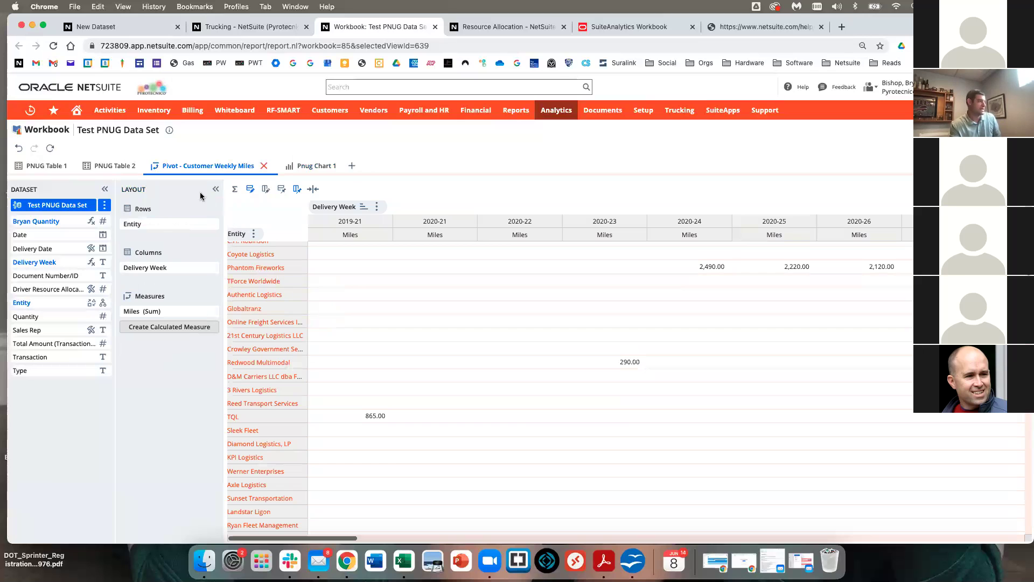
Glance at PNUG Table 1, return to the pivot, and close Totaling unchanged.
click(49, 166)
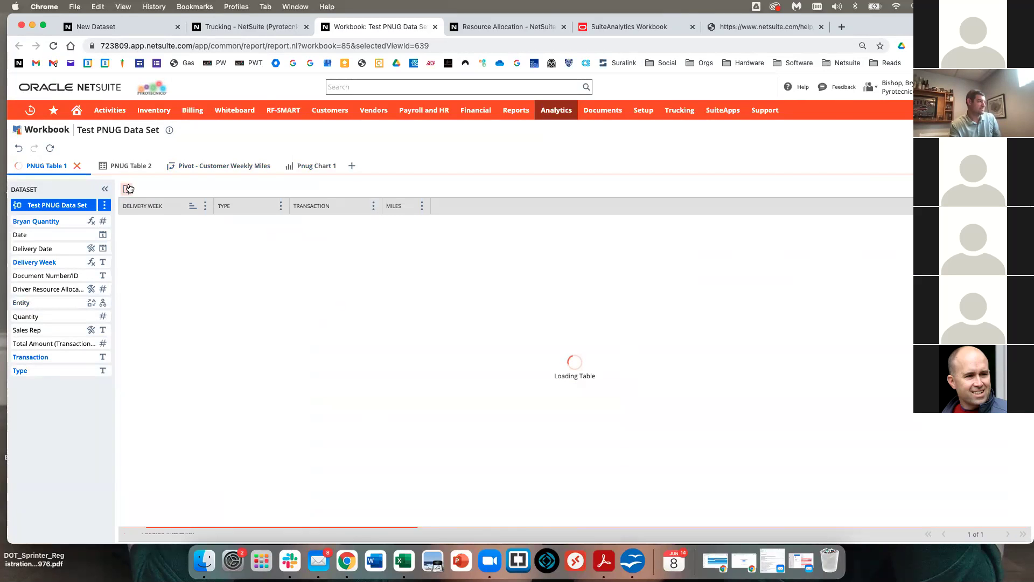
click(223, 166)
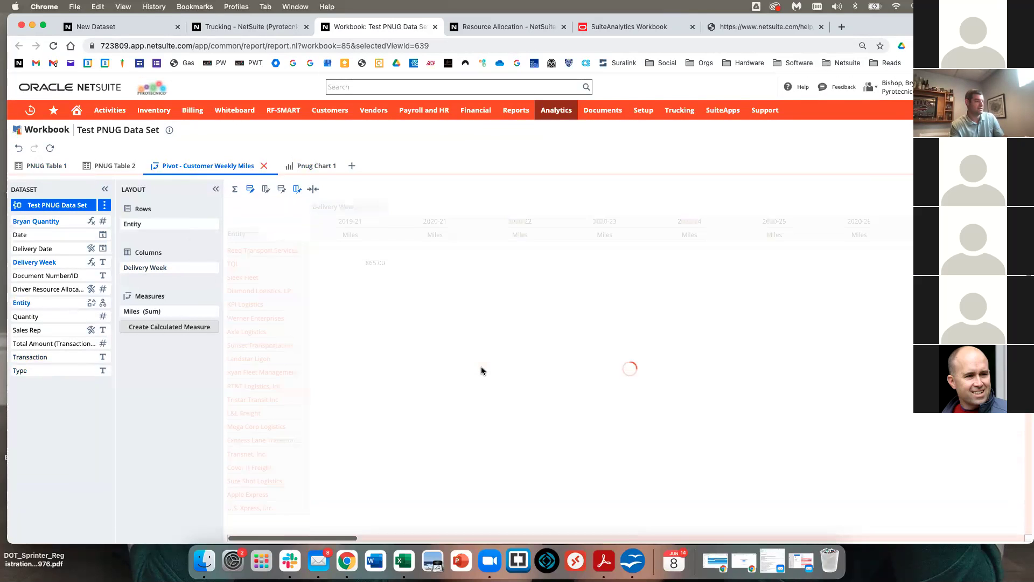
click(233, 190)
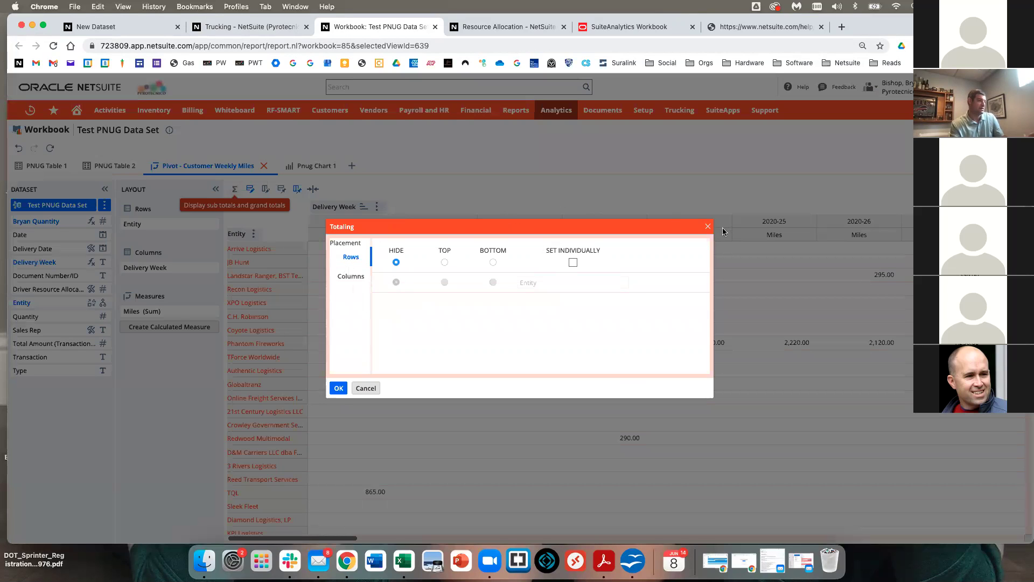
click(708, 228)
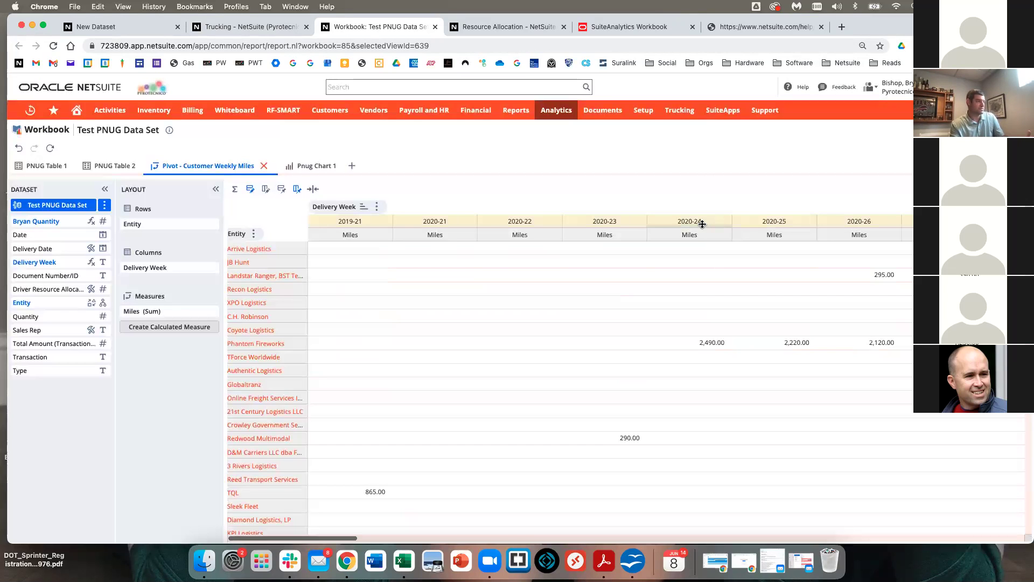
Turn on highlighting of both the active row and the active column in the pivot.
click(250, 189)
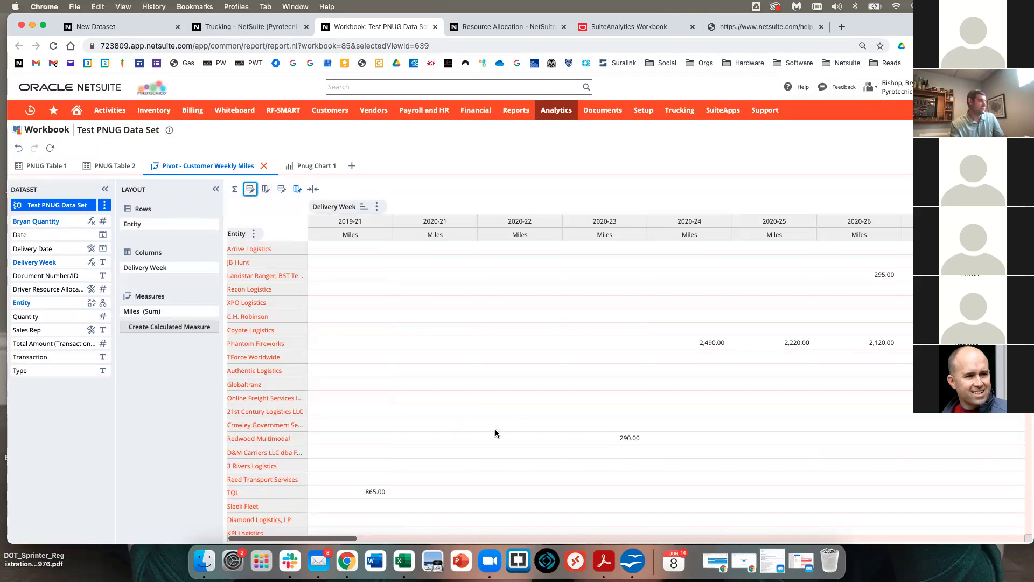
click(251, 190)
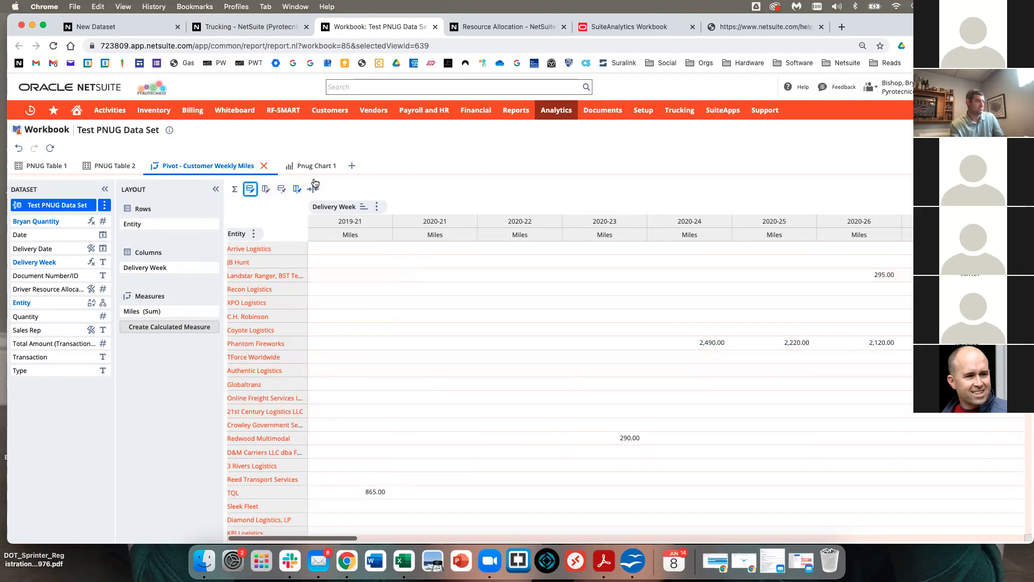
click(265, 189)
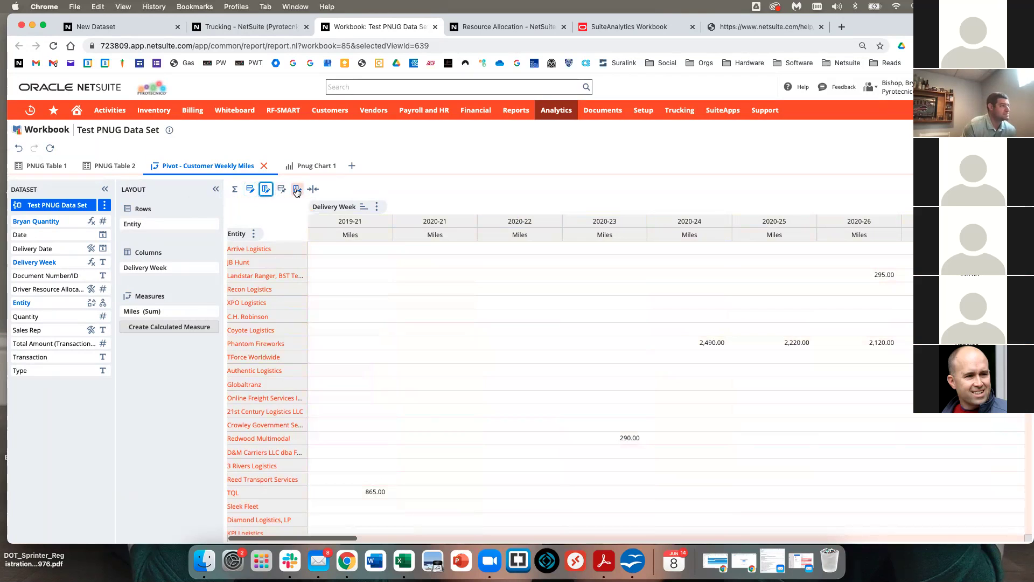
click(297, 192)
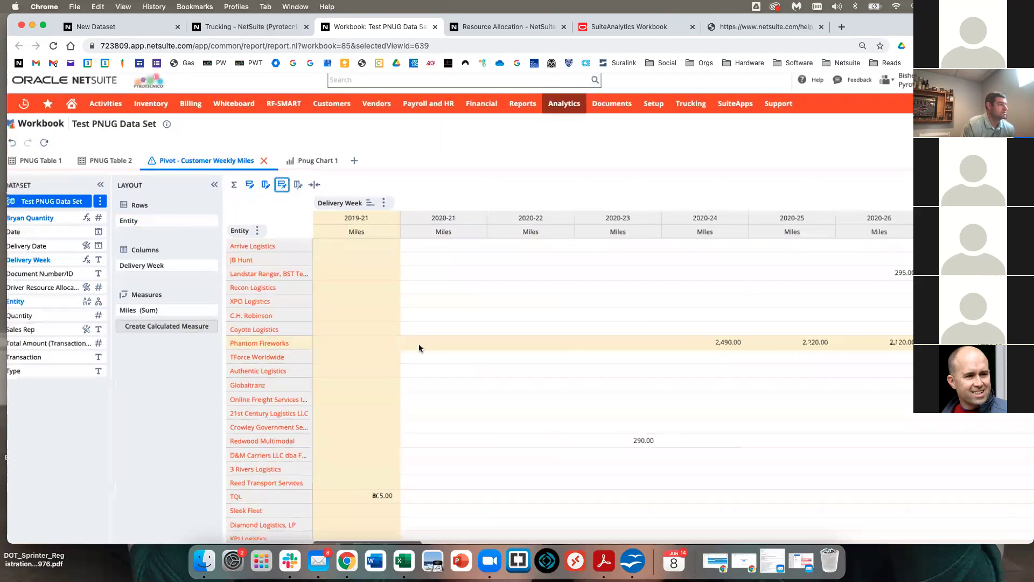
scroll(418, 347, up, 5)
scroll(467, 351, down, 5)
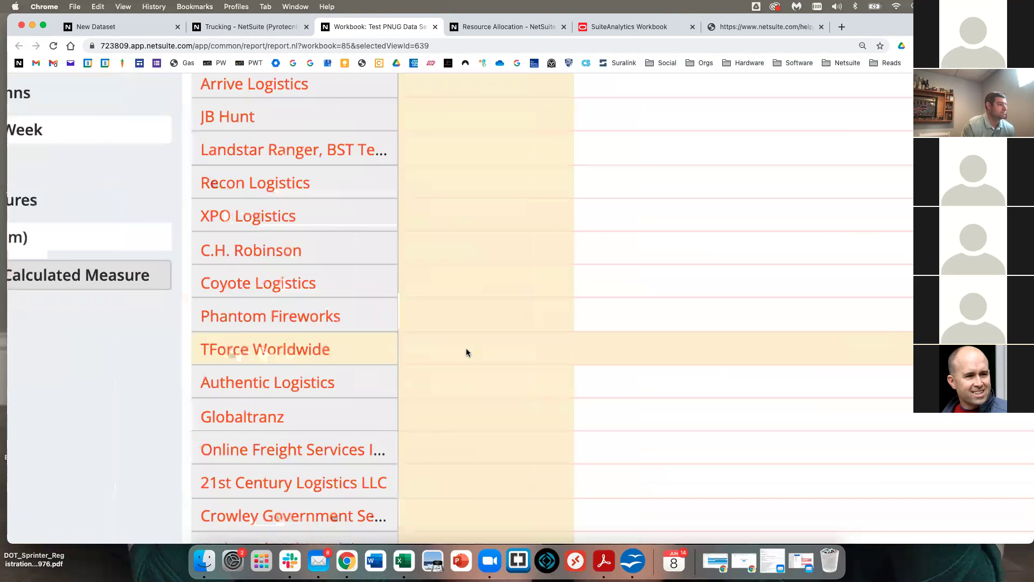
scroll(427, 346, right, 10)
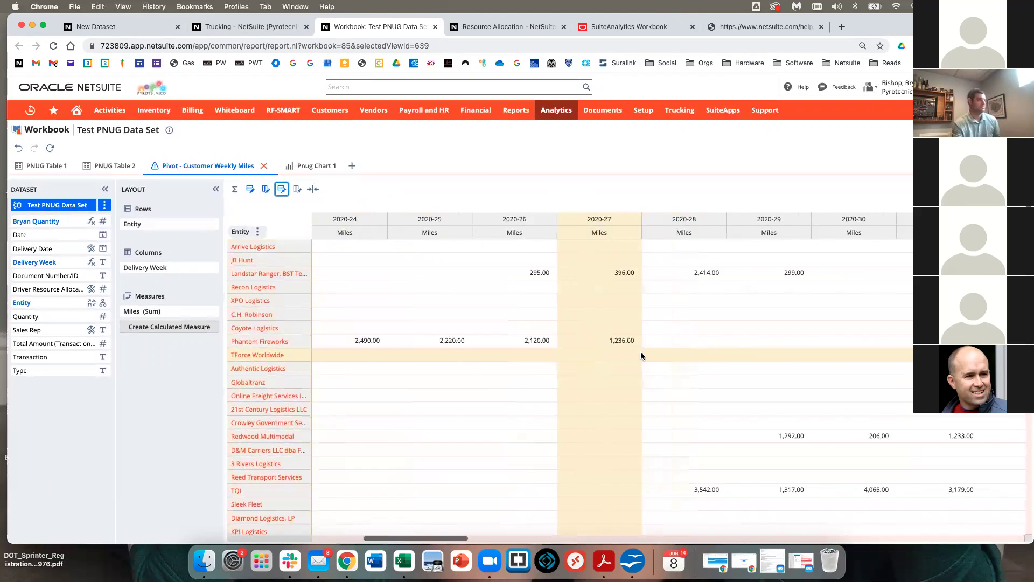
scroll(634, 352, right, 8)
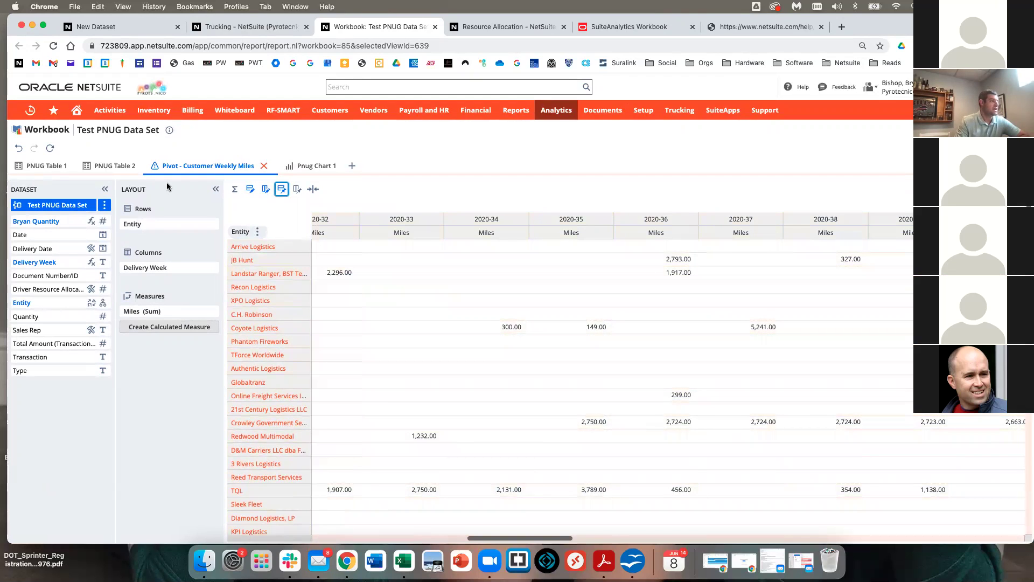
click(159, 167)
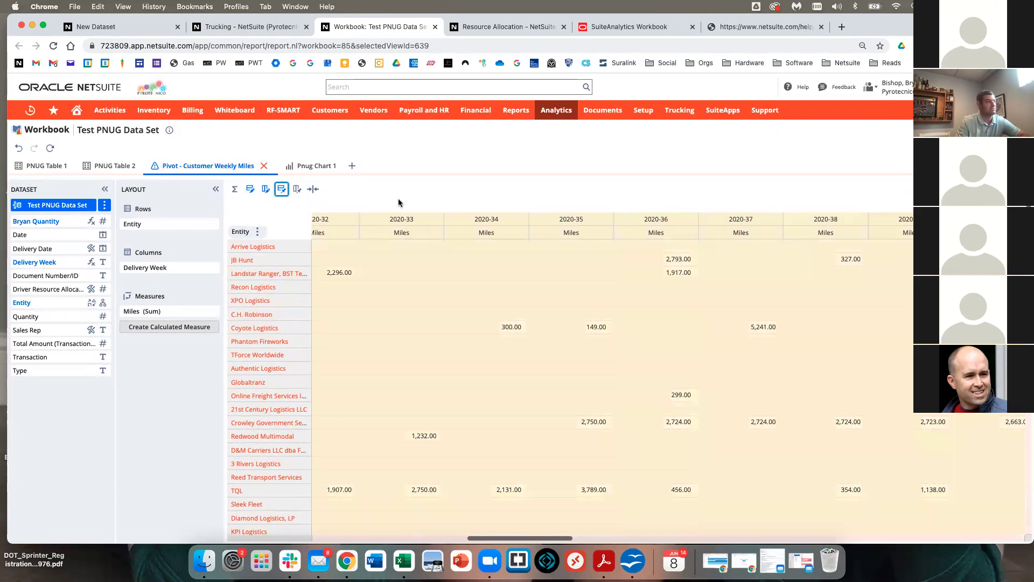
scroll(626, 342, left, 3)
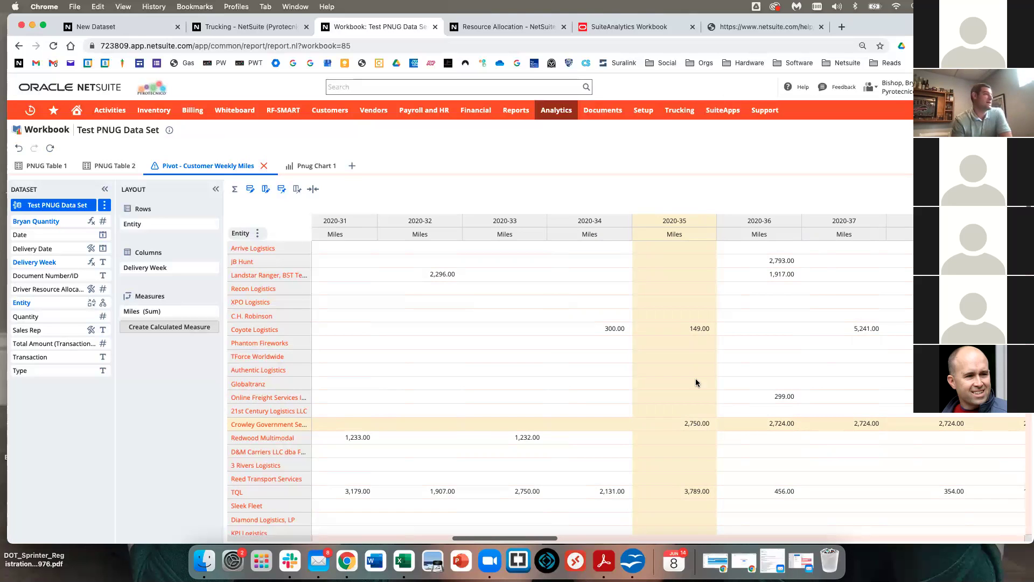
Check the Trucking pivot portlet, view the New Dataset record types, then return to the workbook.
click(279, 31)
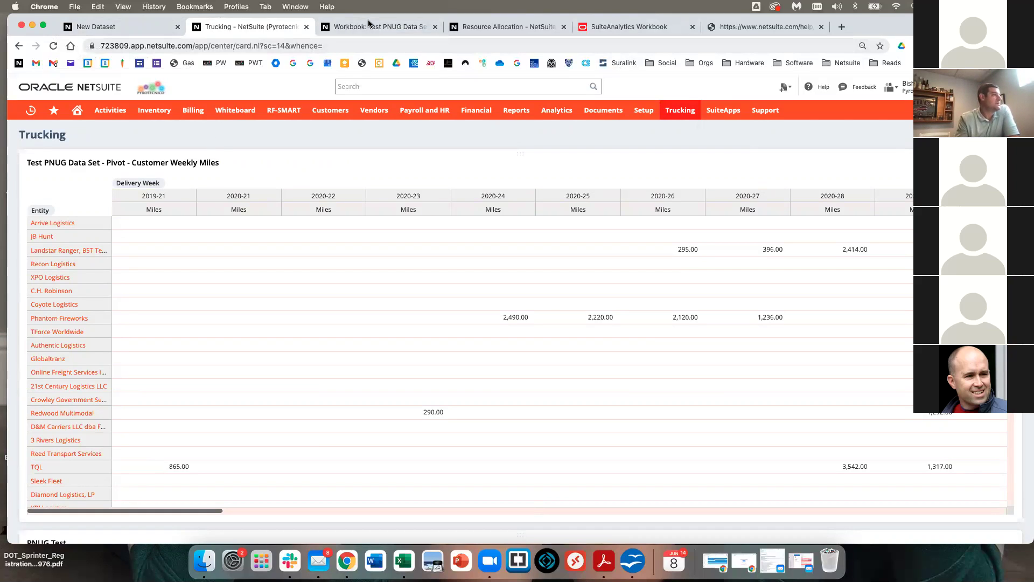
click(134, 26)
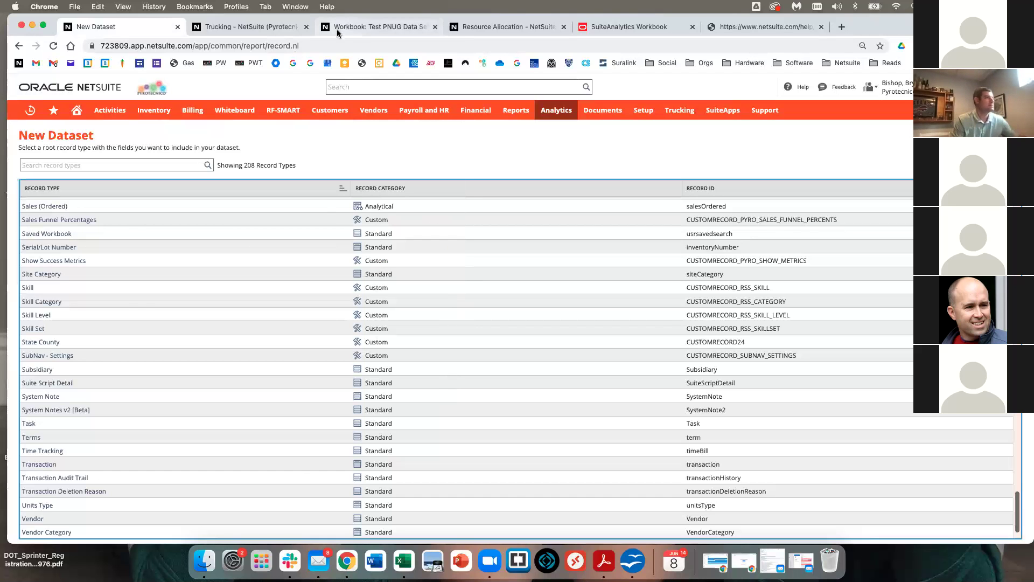
click(360, 28)
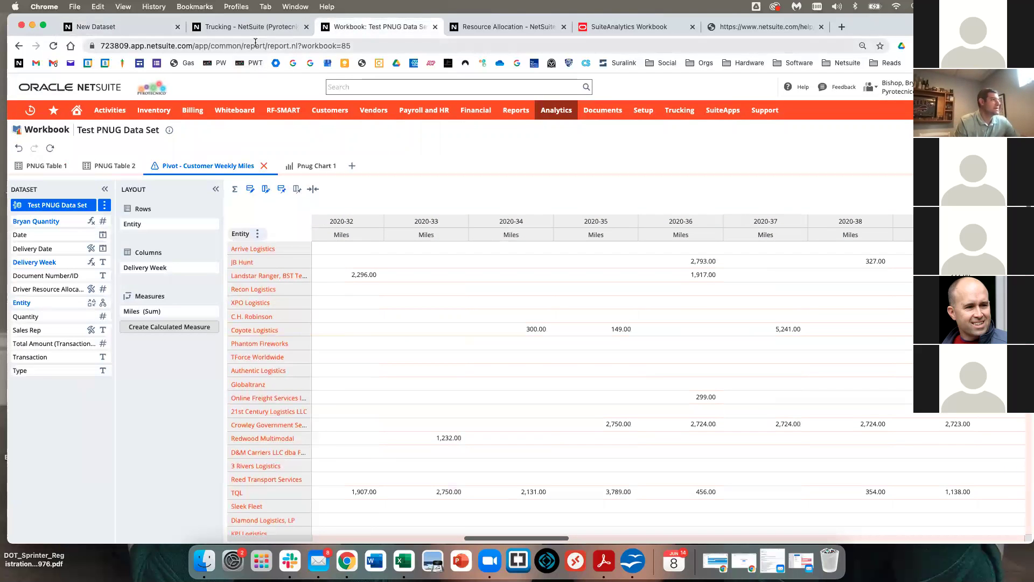
Load the Test PNUG Data Set workbook's address in a new browser tab to open a second copy.
click(319, 45)
click(319, 45)
key(super+a)
key(super+c)
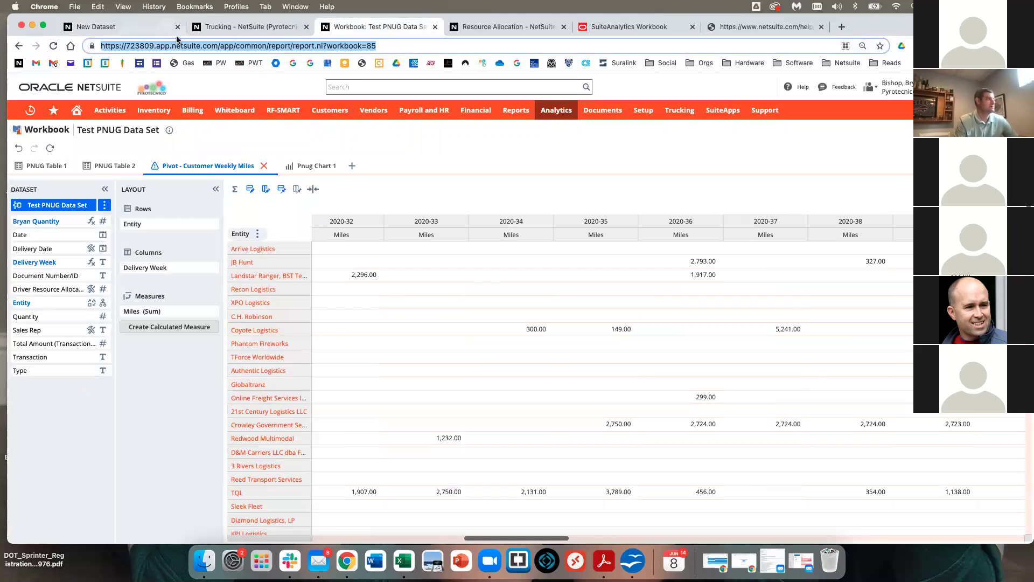
key(BackSpace)
click(844, 27)
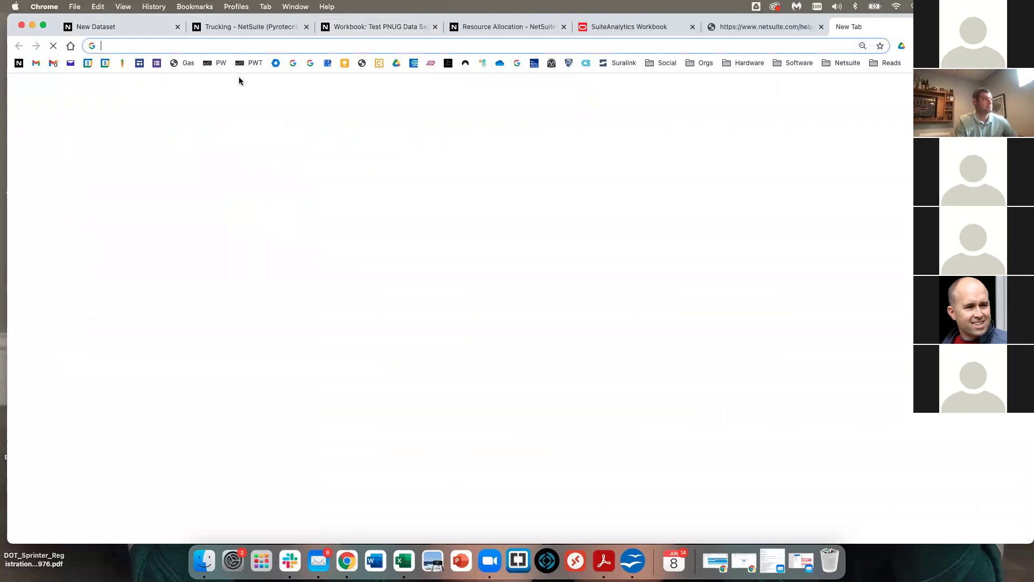
key(super+v)
key(Return)
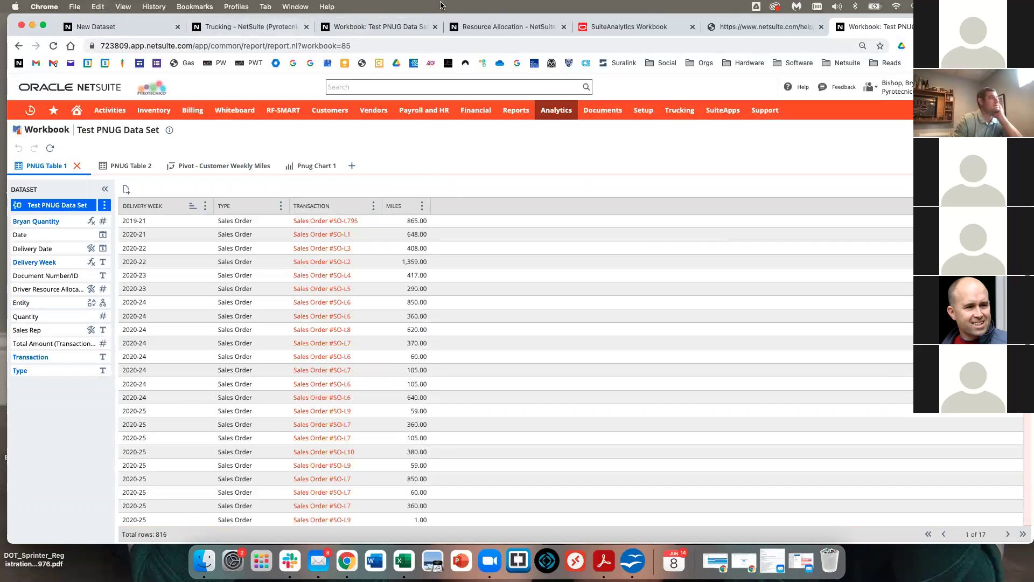
click(304, 45)
Mark the report part of the workbook address, then view the Trucking dashboard's pivot portlet.
click(321, 45)
drag(292, 46, 397, 47)
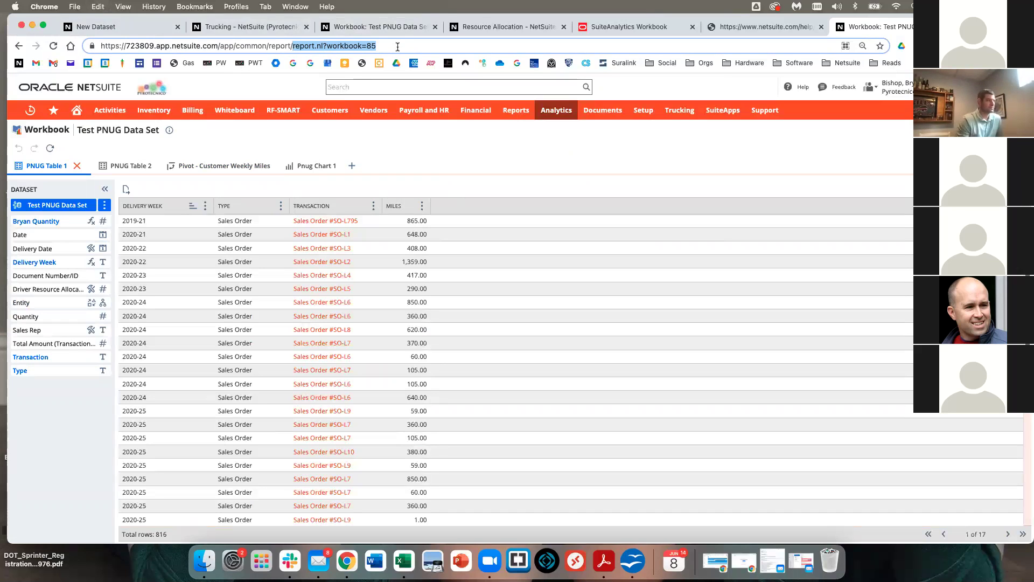
mouse_move(889, 86)
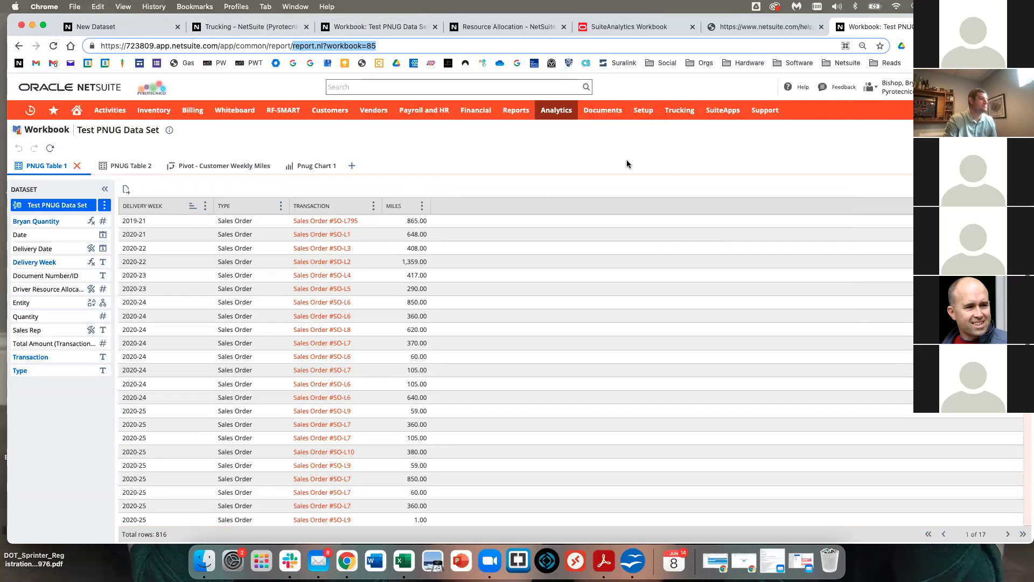
click(223, 27)
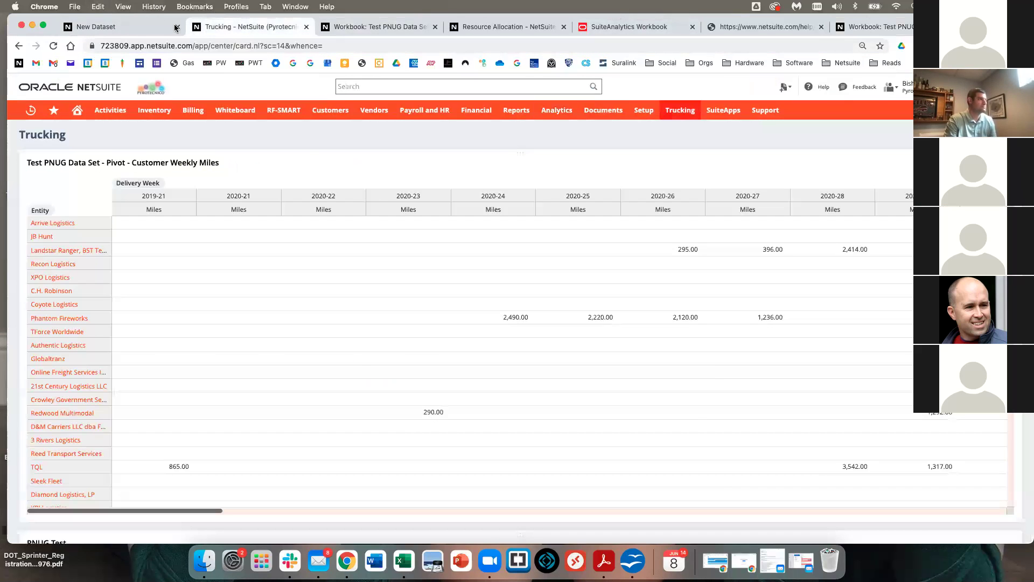
Close the Trucking, original workbook and Resource Allocation tabs, leaving New Dataset showing.
click(167, 27)
click(307, 27)
click(306, 27)
click(307, 27)
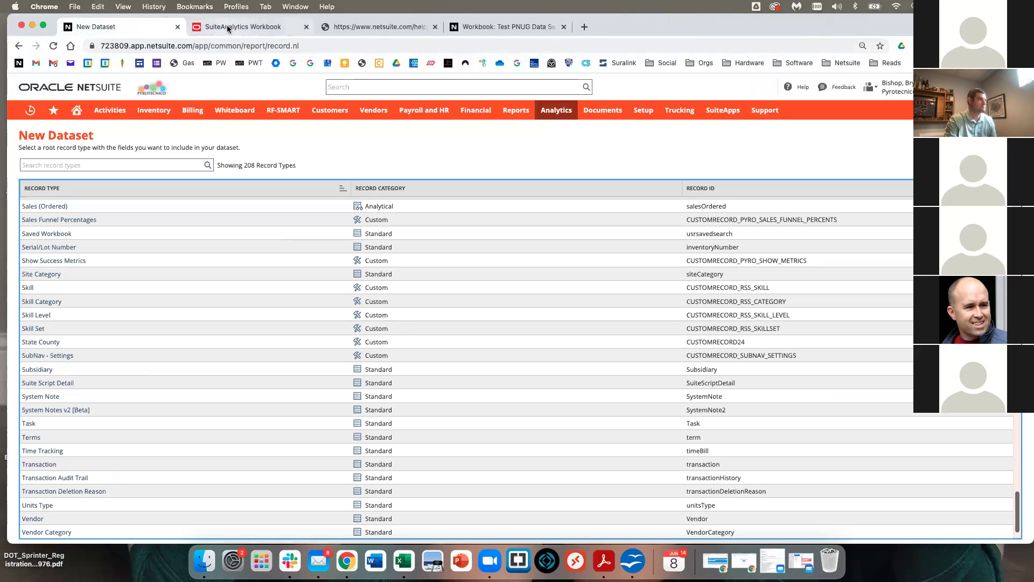